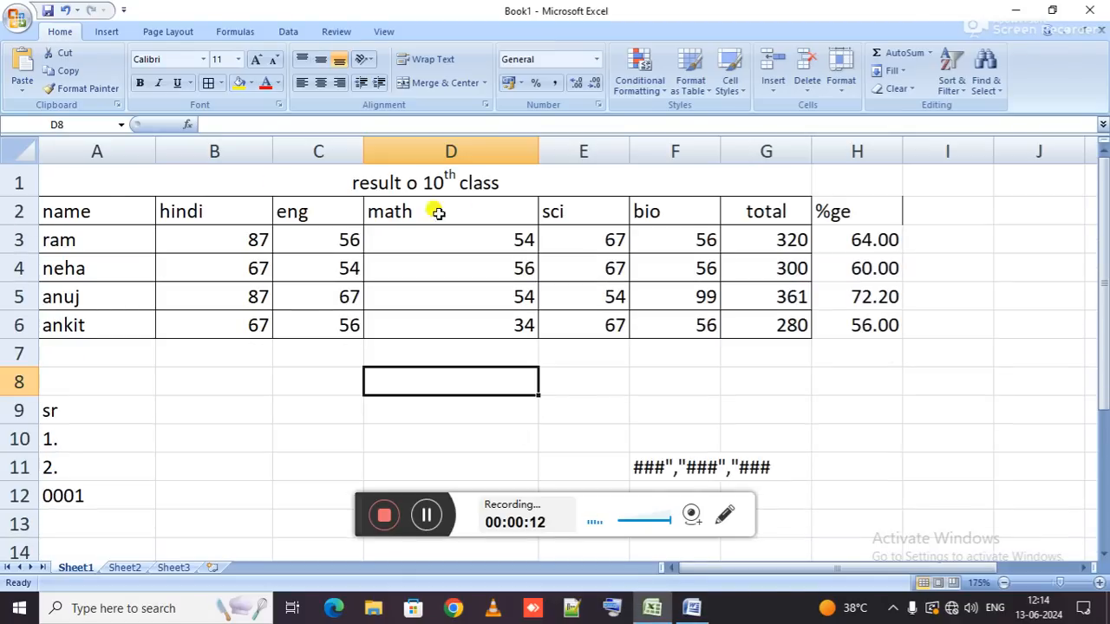
Apply all borders to the whole result table, including its %ge column.
{"action": "left_click", "coordinate": [743, 208]}
{"action": "key", "text": "ctrl+a"}
{"action": "key", "text": "alt+h"}
{"action": "key", "text": "b"}
{"action": "key", "text": "a"}
Merge and center the title of the result table across cells A1 to H1.
{"action": "left_click_drag", "start_coordinate": [853, 174], "coordinate": [748, 165]}
{"action": "left_click", "coordinate": [450, 83]}
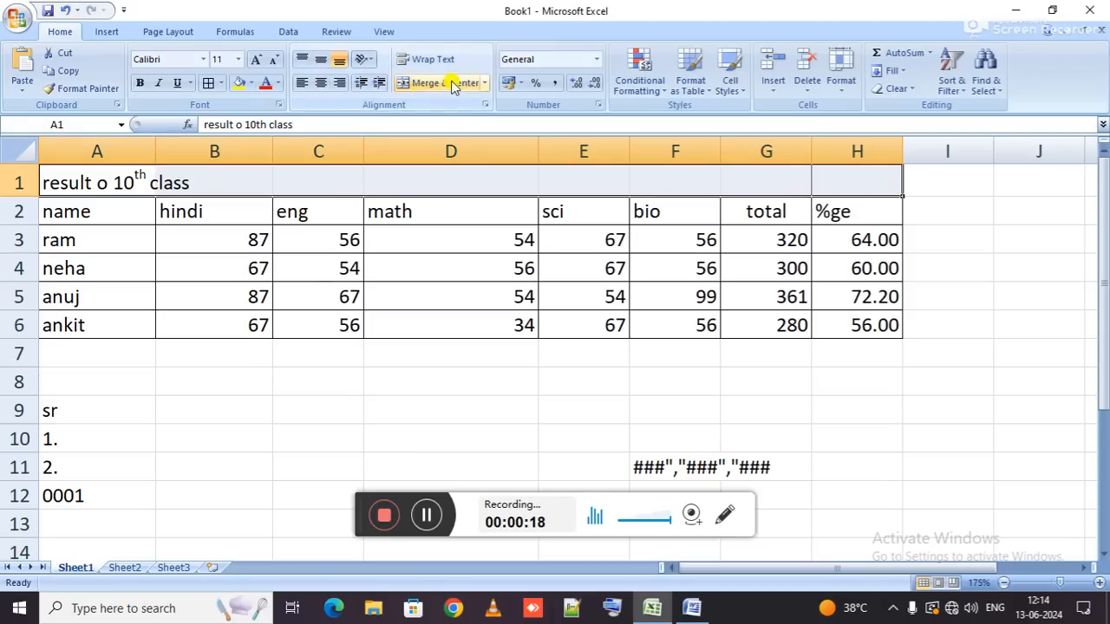
{"action": "left_click", "coordinate": [451, 82]}
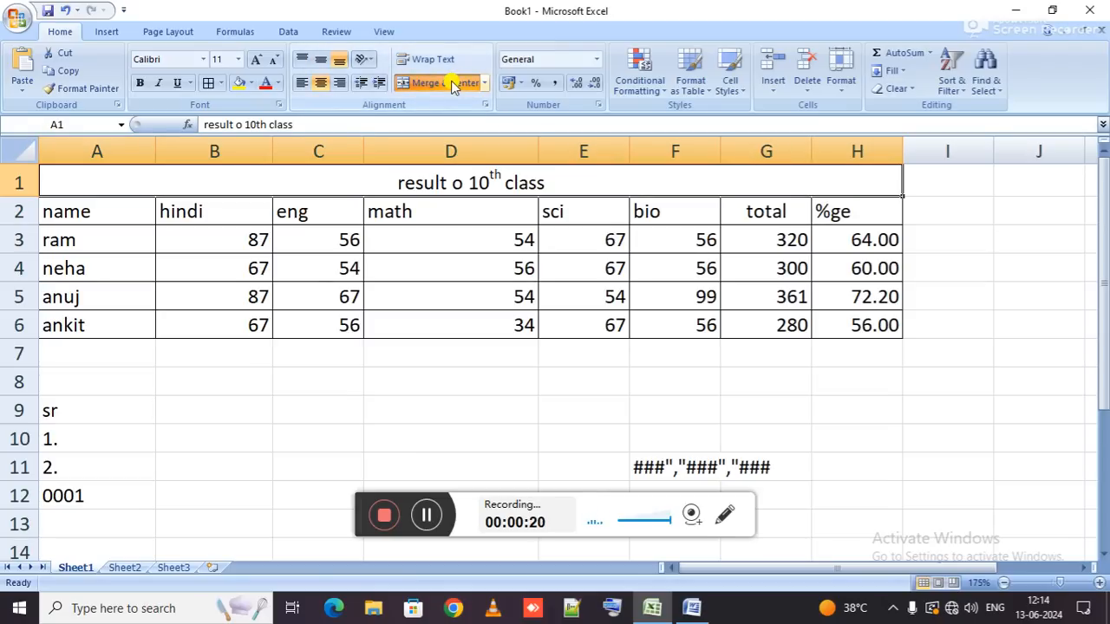
Switch to the Excel Assignments document in Word and examine the layout of the Assignment 13 sample table.
{"action": "key", "text": "alt+Tab"}
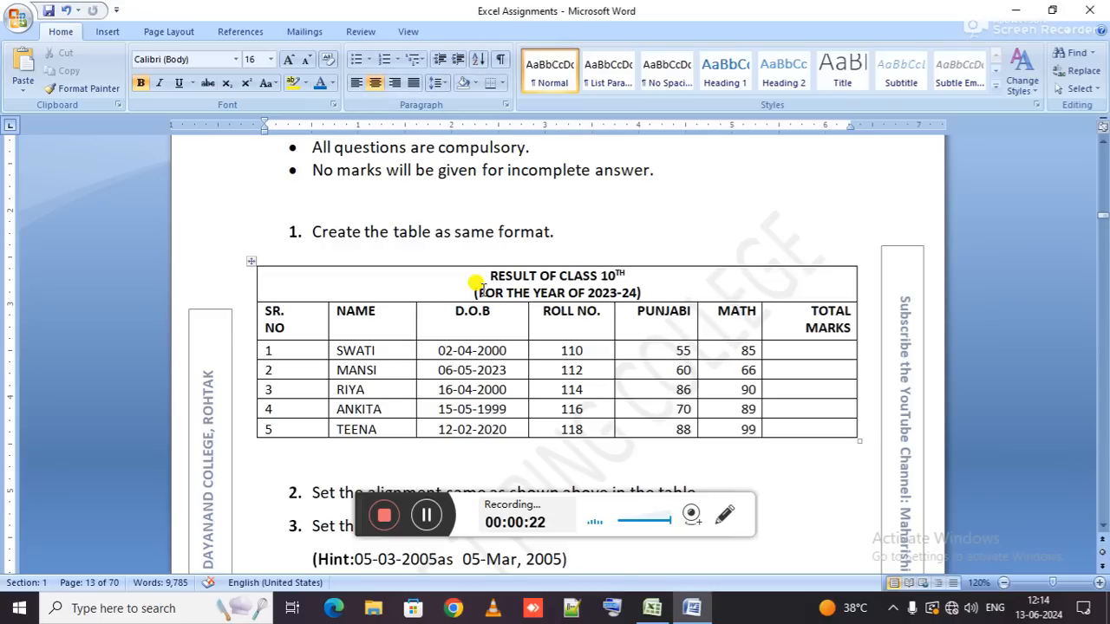
{"action": "scroll", "coordinate": [486, 291], "scroll_direction": "up", "scroll_amount": 3}
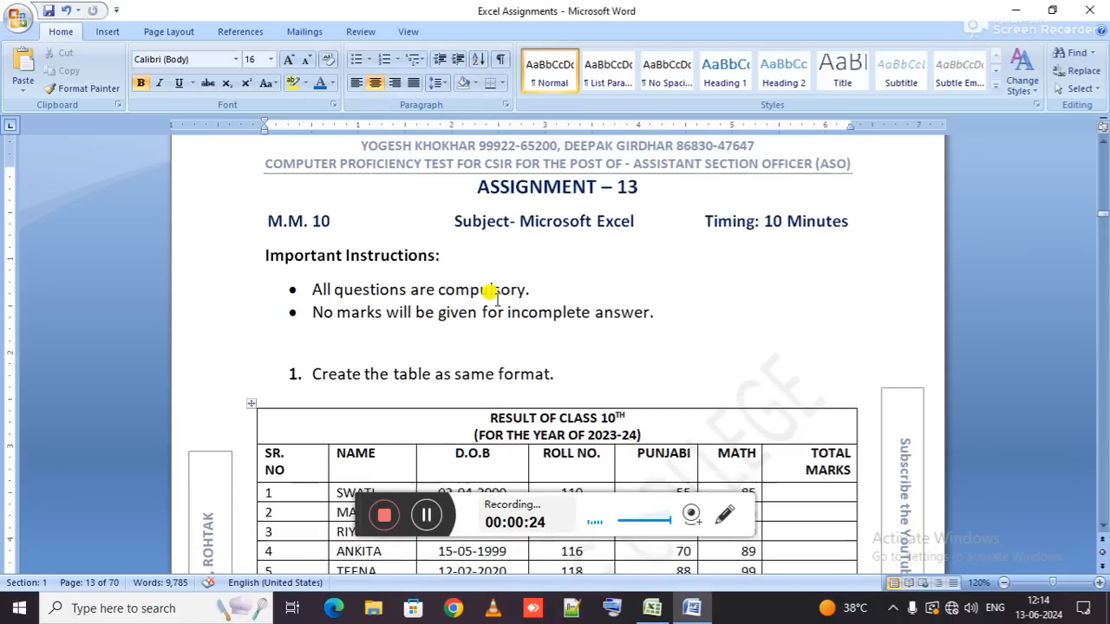
{"action": "scroll", "coordinate": [491, 293], "scroll_direction": "down", "scroll_amount": 3}
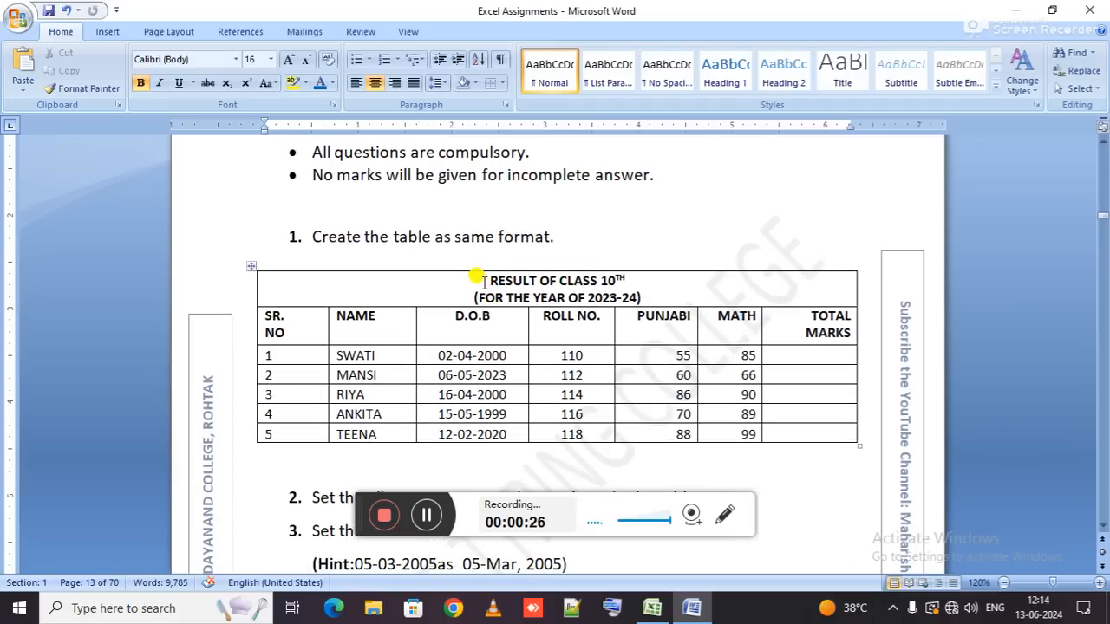
{"action": "left_click", "coordinate": [483, 282]}
{"action": "scroll", "coordinate": [483, 282], "scroll_direction": "down", "scroll_amount": 1}
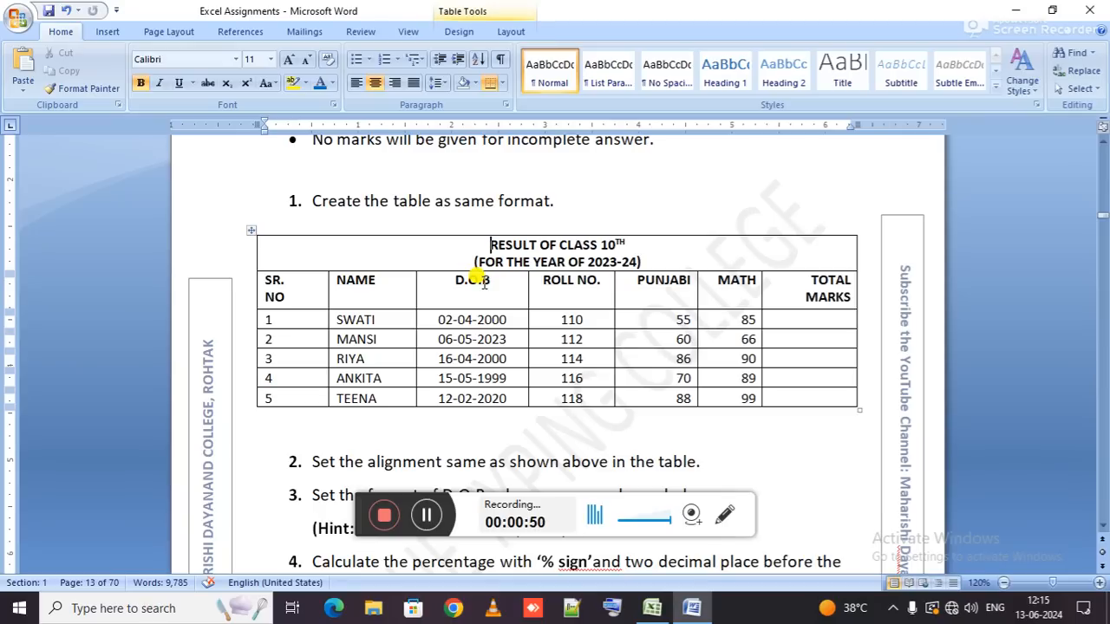
Return to the Excel workbook and add "for the year 2023-24" as a second line inside the merged title cell.
{"action": "key", "text": "alt+Tab"}
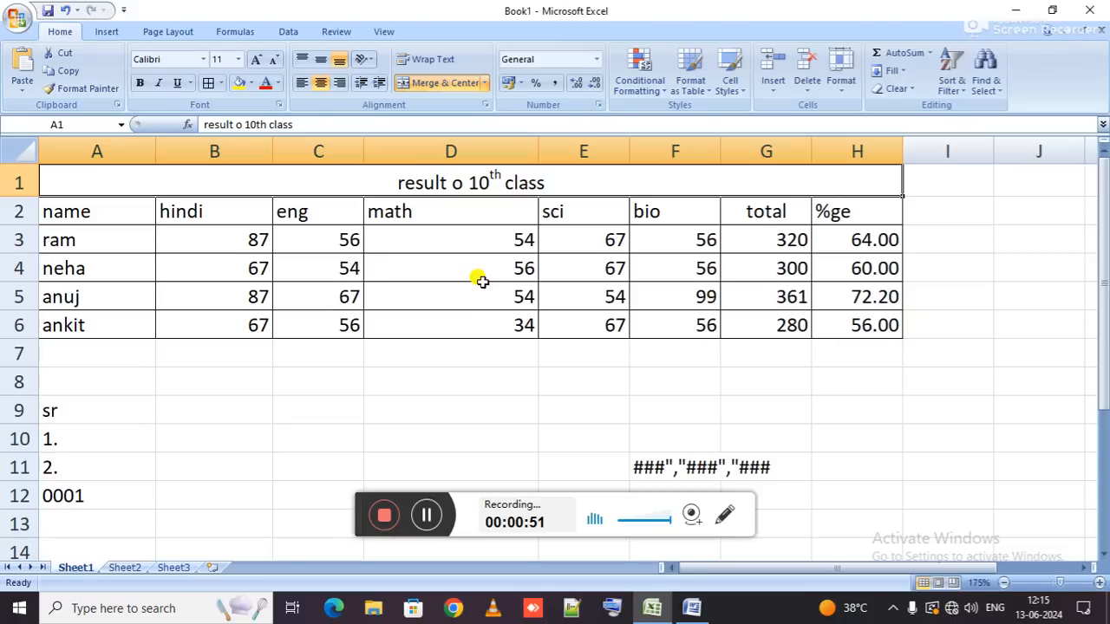
{"action": "double_click", "coordinate": [599, 179]}
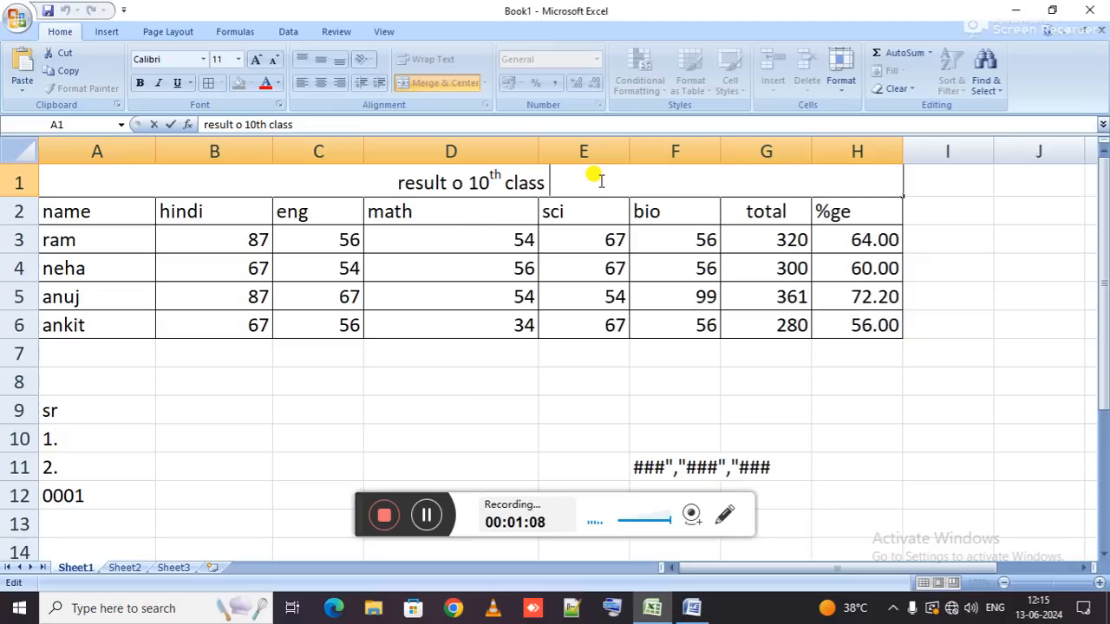
{"action": "key", "text": "alt+Return"}
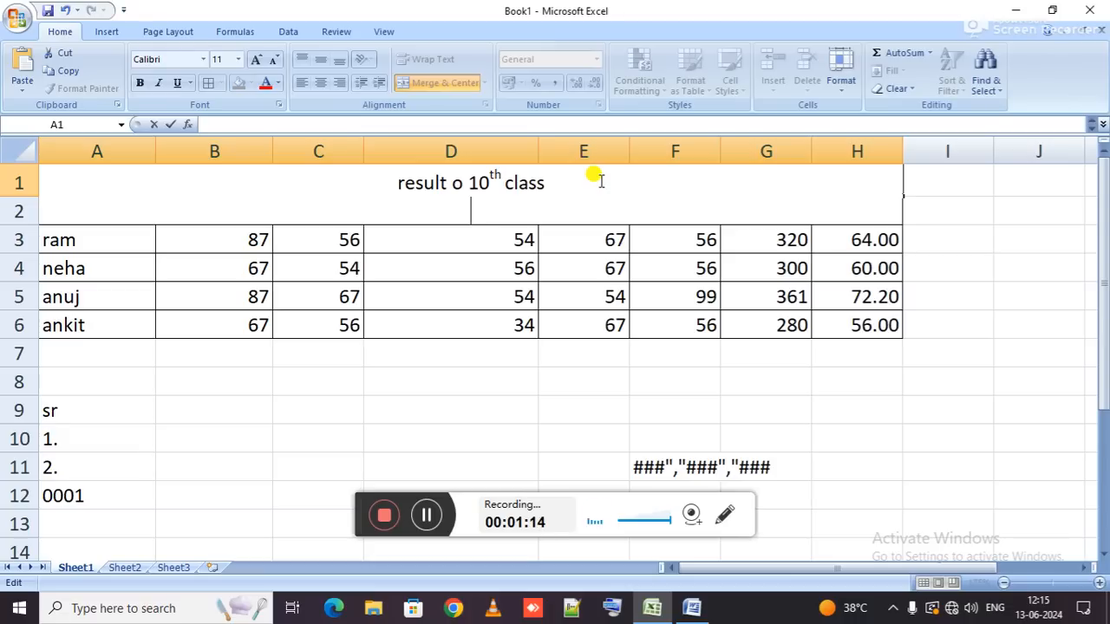
{"action": "type", "text": "for th"}
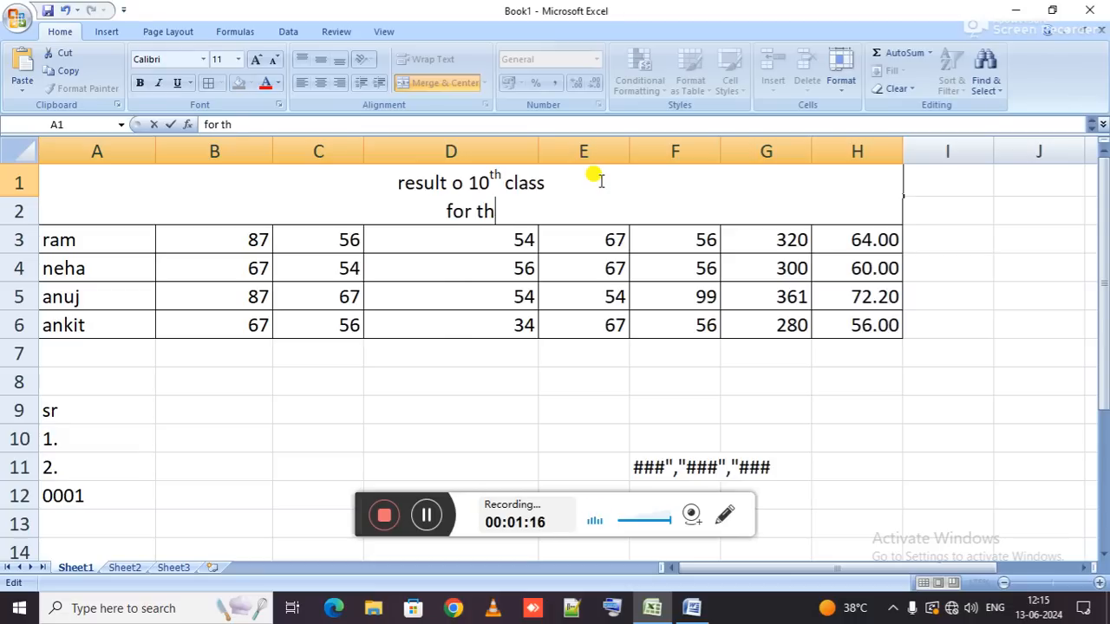
{"action": "type", "text": "e year 202"}
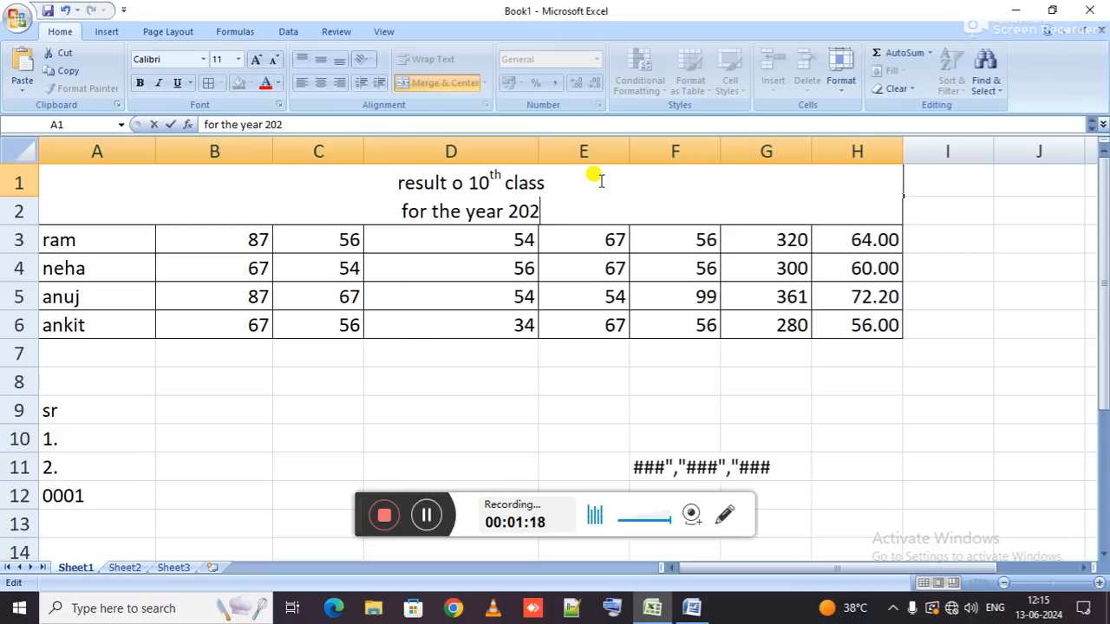
{"action": "type", "text": "3-24"}
{"action": "key", "text": "Return"}
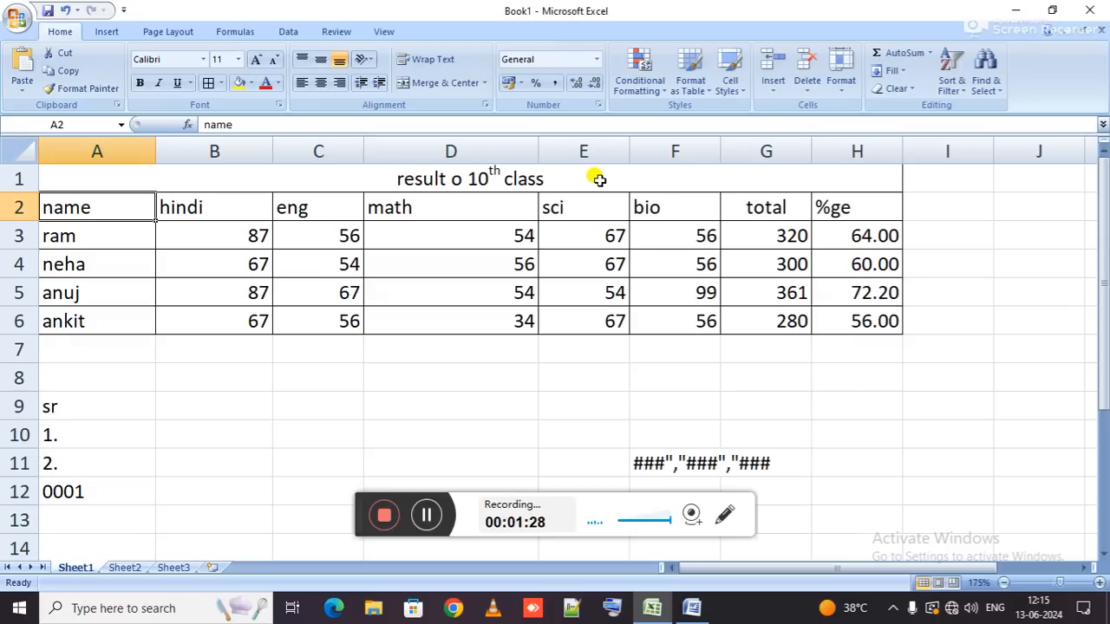
Enter "sr." and "No" on two lines in cell C8, and increase row 1's height to fit both title lines.
{"action": "left_click", "coordinate": [323, 374]}
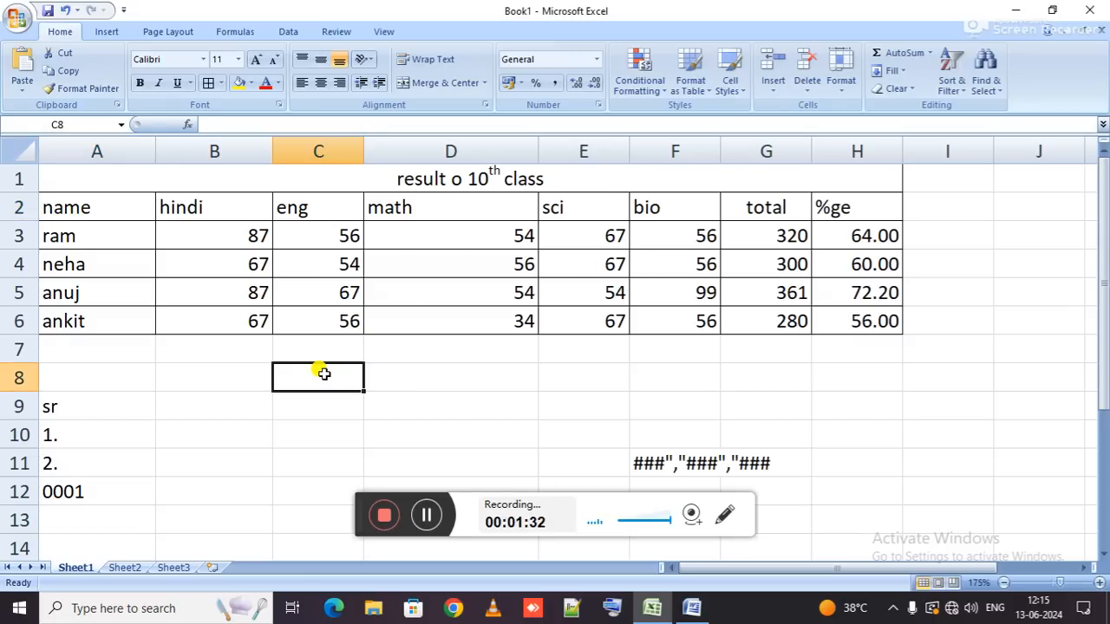
{"action": "type", "text": "sr."}
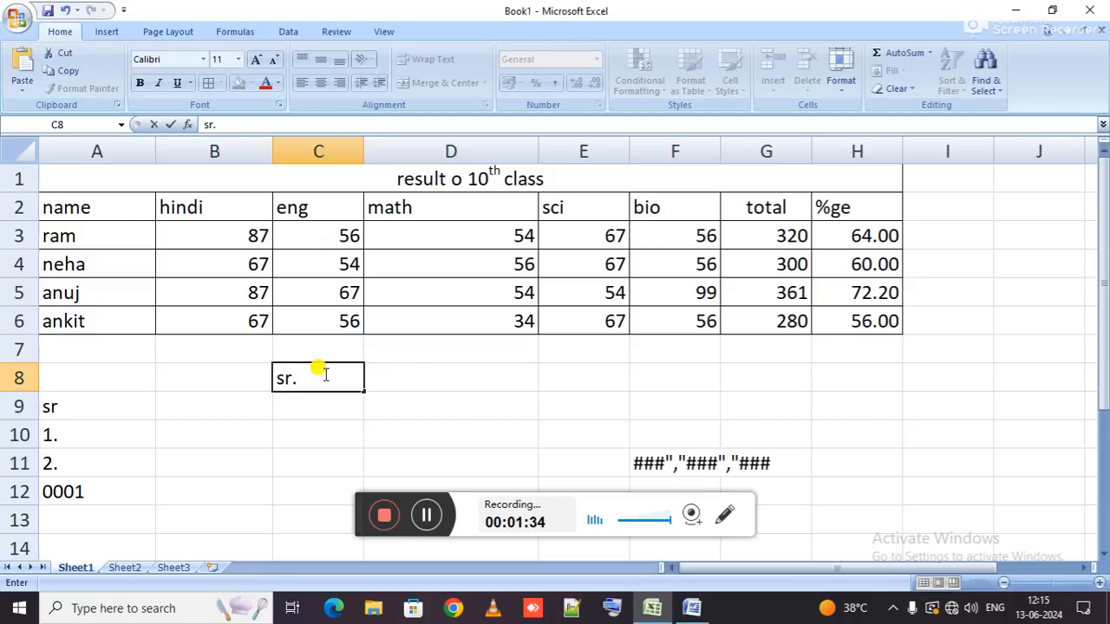
{"action": "key", "text": "alt+Return"}
{"action": "type", "text": "no"}
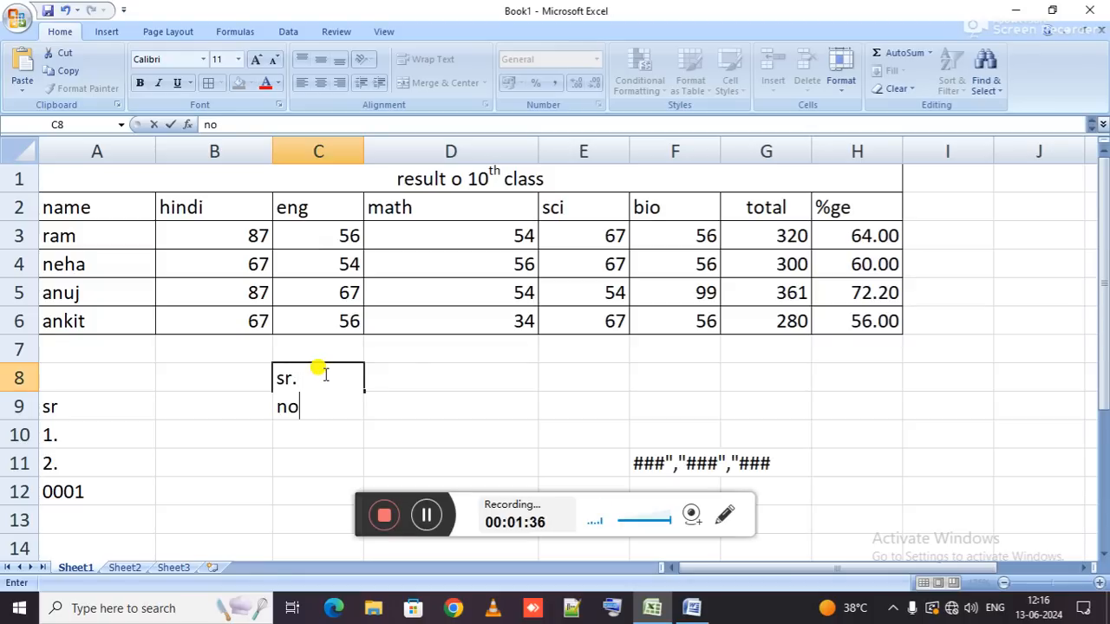
{"action": "key", "text": "Tab"}
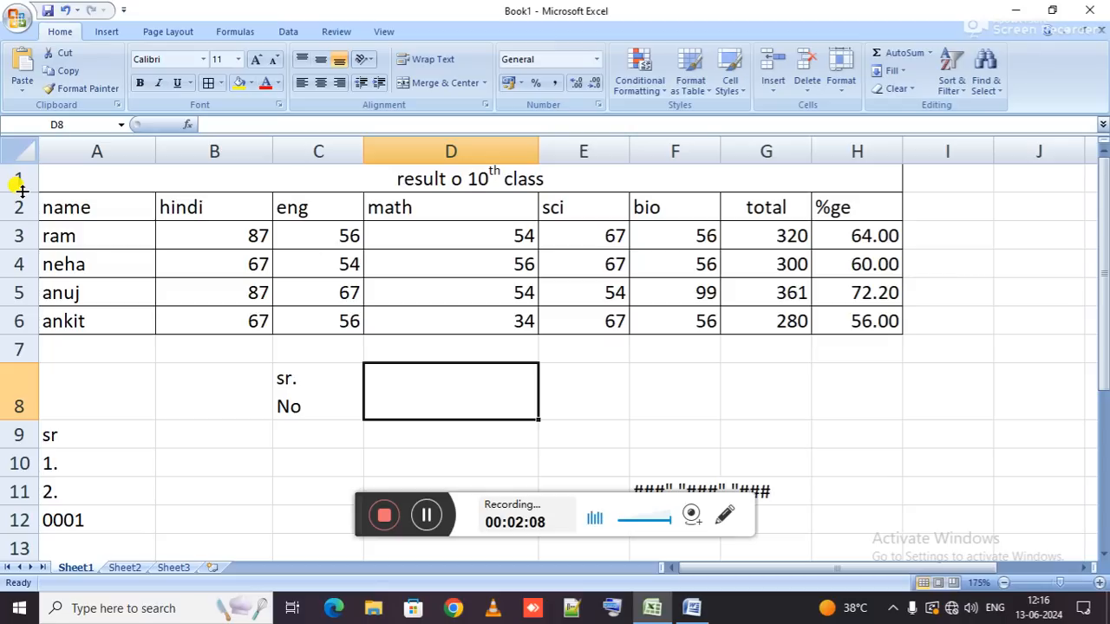
{"action": "left_click_drag", "start_coordinate": [19, 193], "coordinate": [19, 221]}
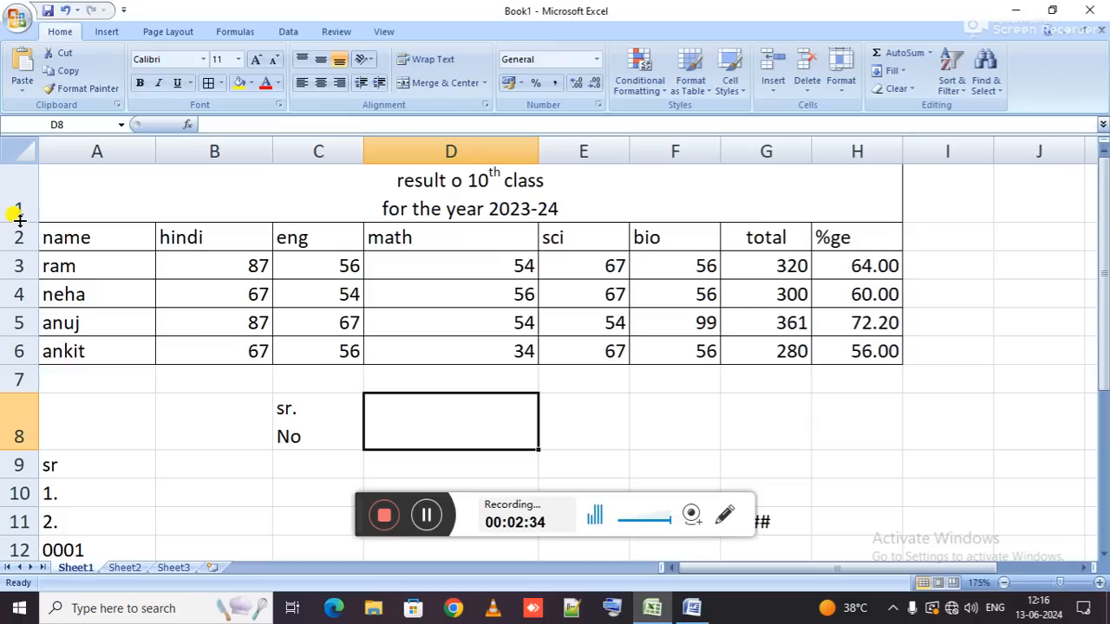
Switch to the blank Sheet2 worksheet.
{"action": "scroll", "coordinate": [446, 372], "scroll_direction": "down", "scroll_amount": 5}
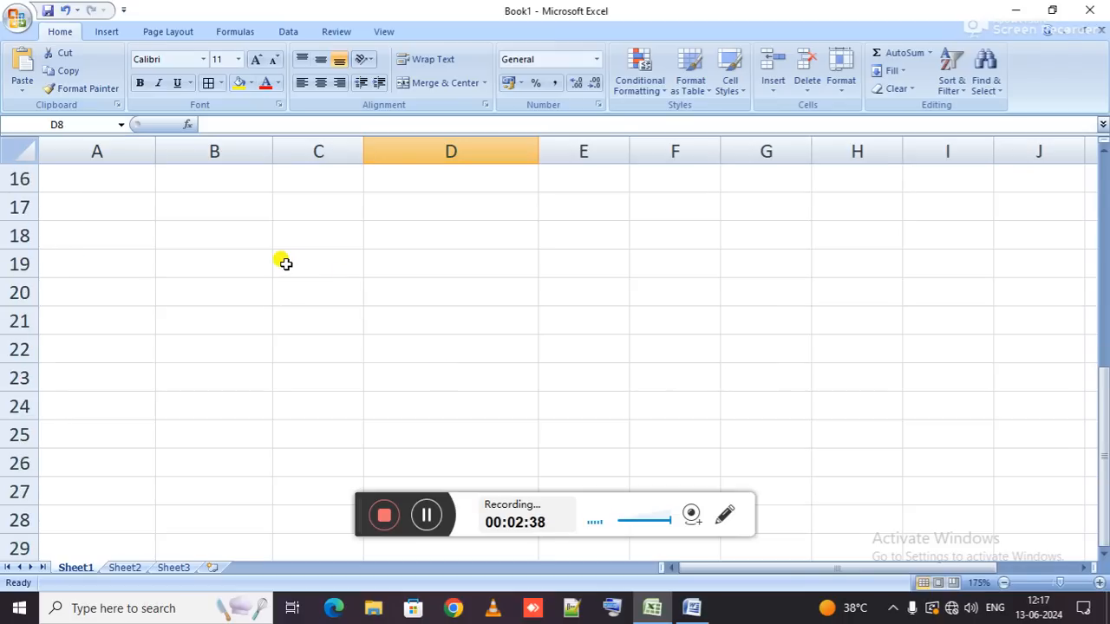
{"action": "scroll", "coordinate": [448, 337], "scroll_direction": "right", "scroll_amount": 10}
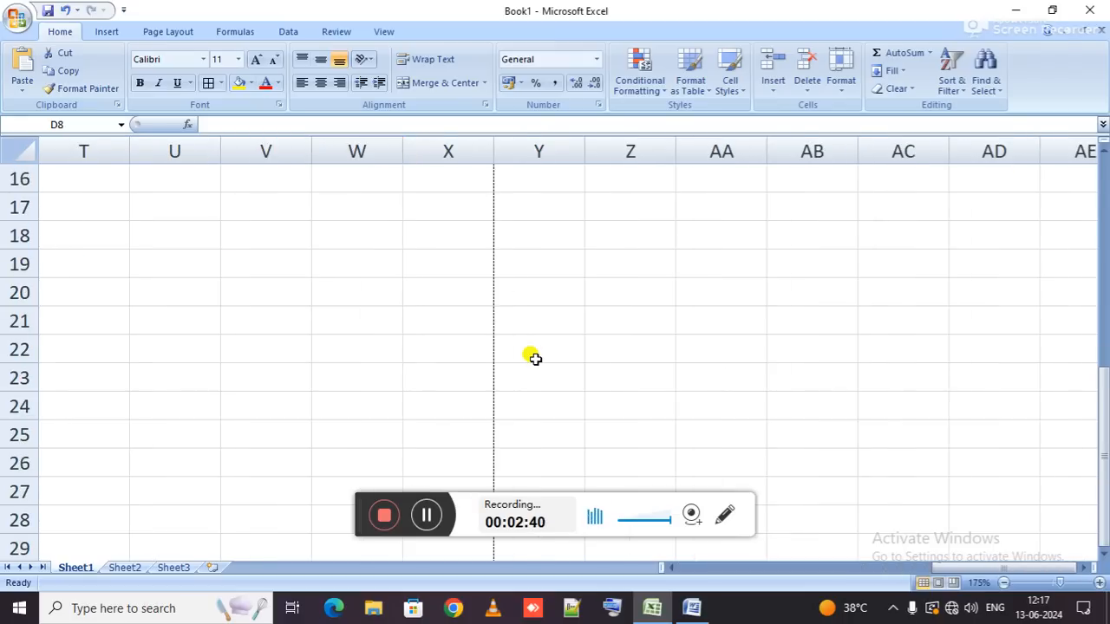
{"action": "left_click", "coordinate": [136, 568]}
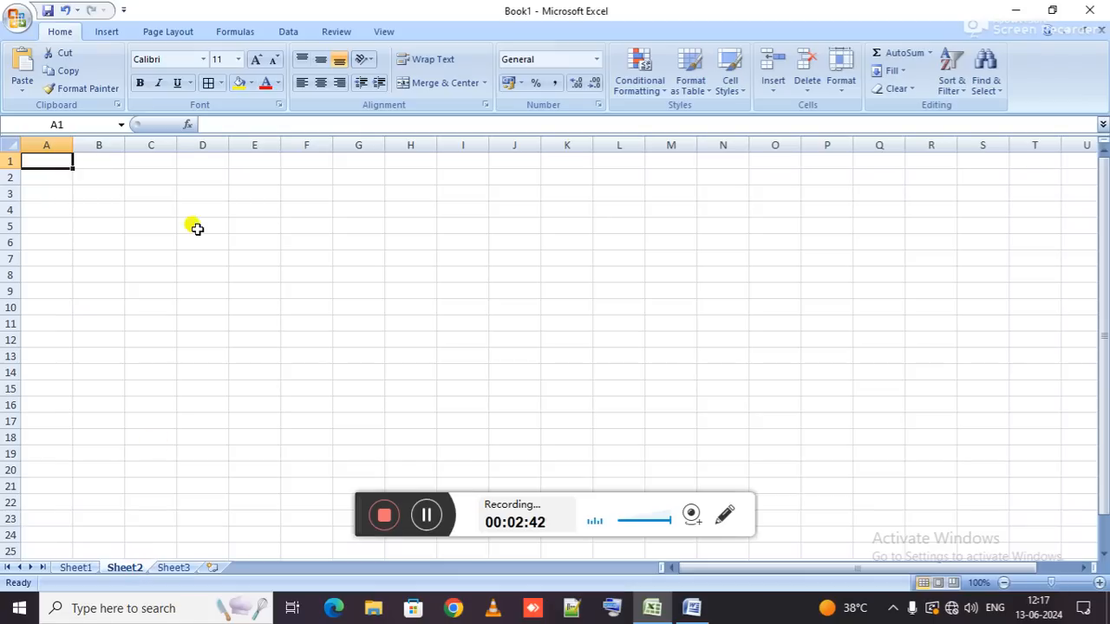
{"action": "scroll", "coordinate": [146, 162], "scroll_direction": "up", "scroll_amount": 3}
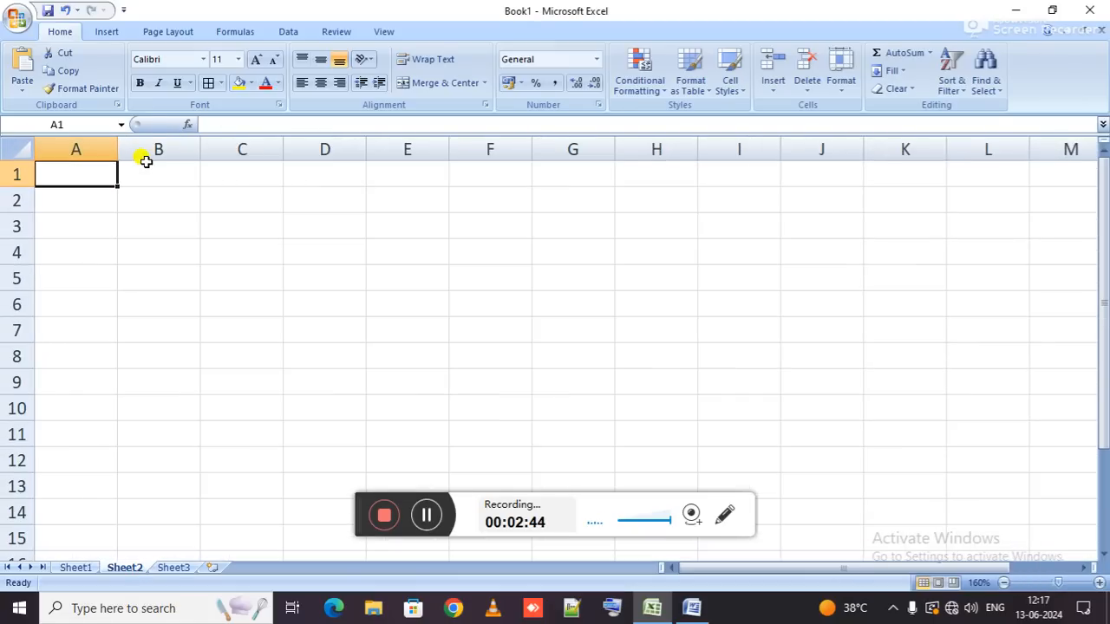
{"action": "type", "text": "date"}
{"action": "key", "text": "Return"}
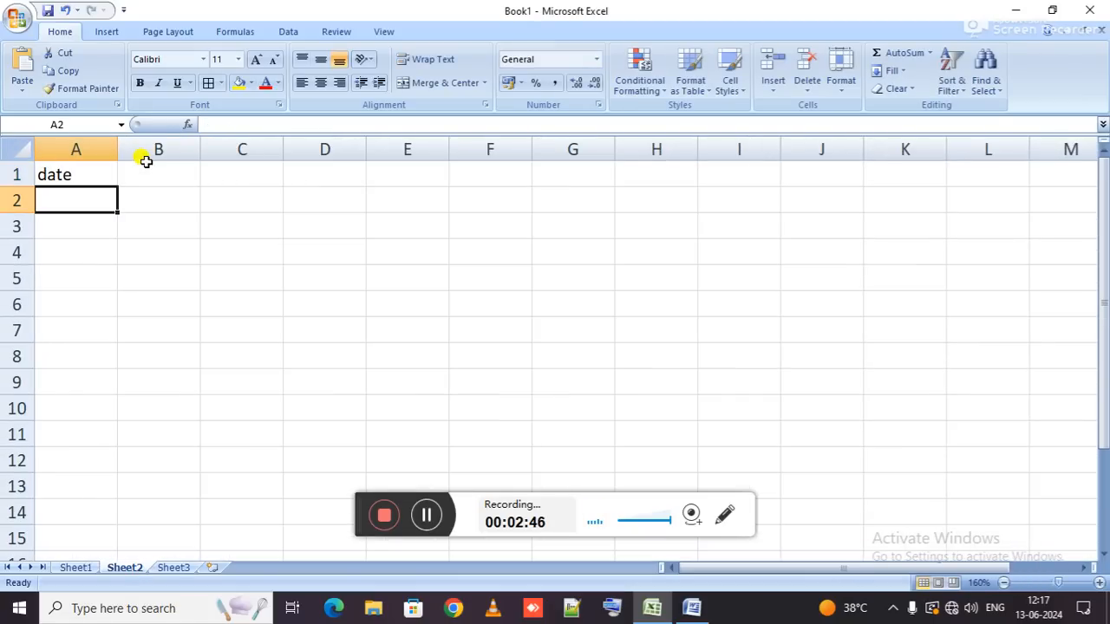
{"action": "key", "text": "Up"}
{"action": "type", "text": "Date"}
{"action": "key", "text": "Return"}
Enter the column headings "DOB" in cell A1 and "Current Date" in cell B1.
{"action": "key", "text": "Up"}
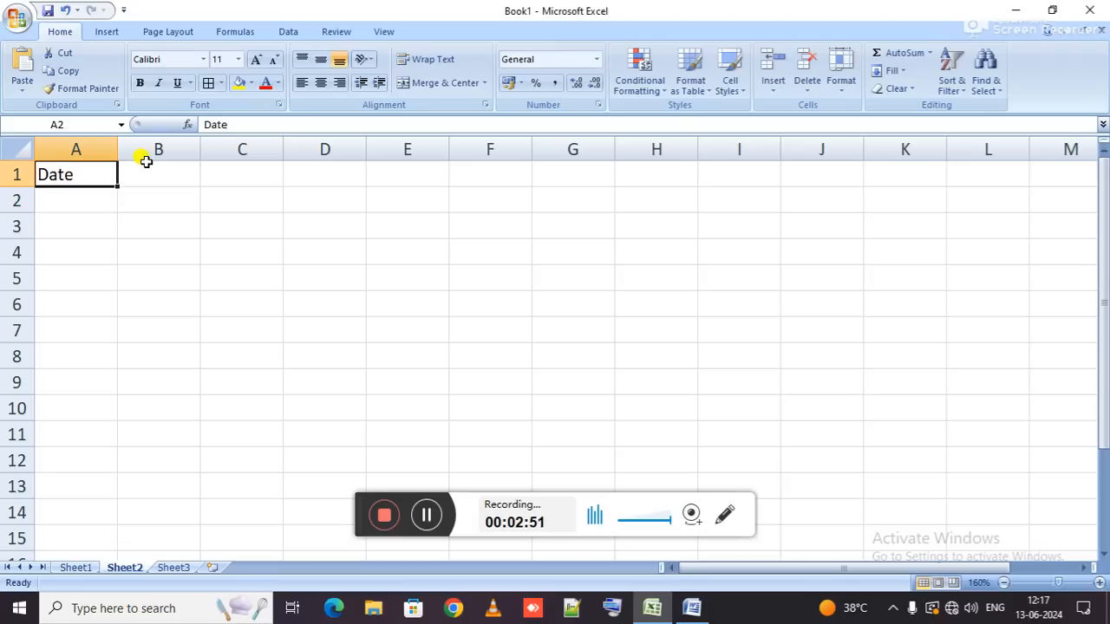
{"action": "type", "text": "DOB"}
{"action": "left_click", "coordinate": [147, 167]}
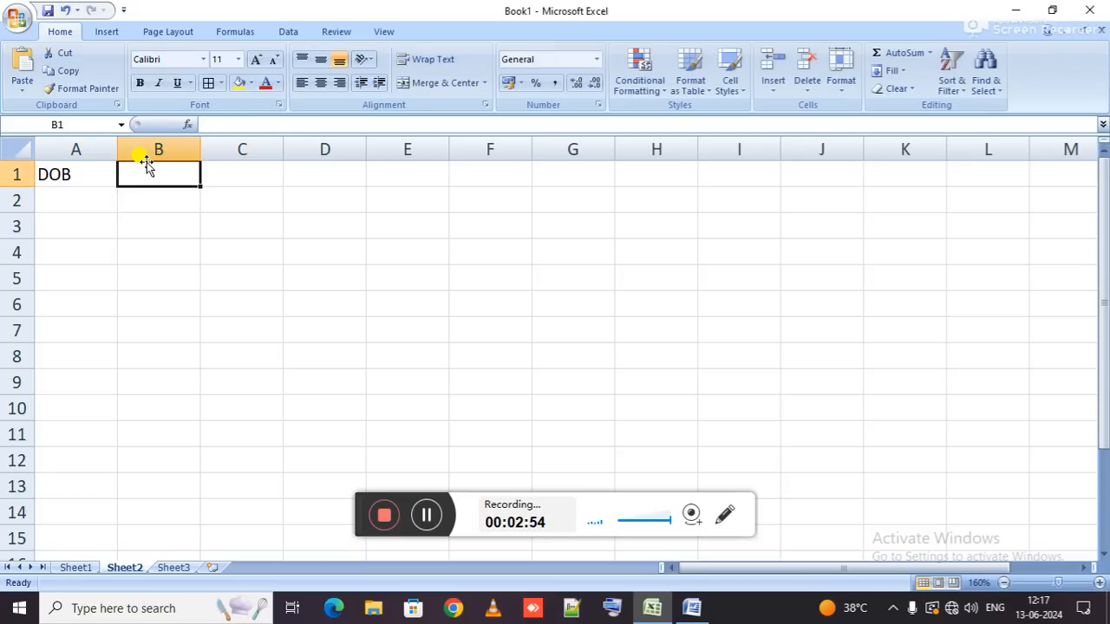
{"action": "type", "text": "Current Date"}
{"action": "key", "text": "Return"}
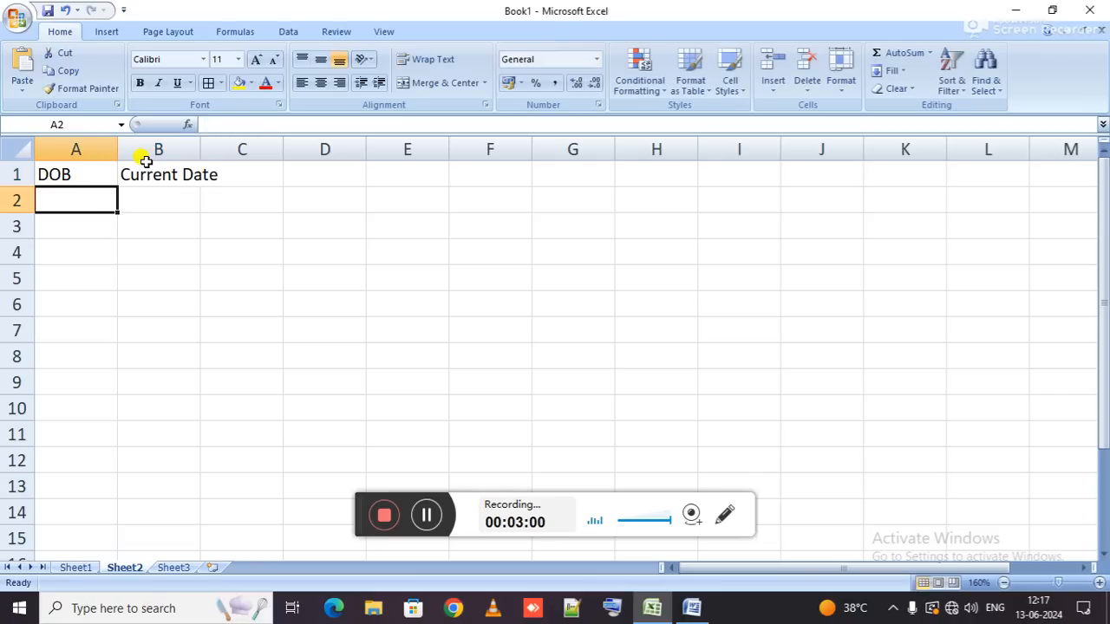
Enter a date of birth in cell A2 under the DOB heading.
{"action": "type", "text": "12/"}
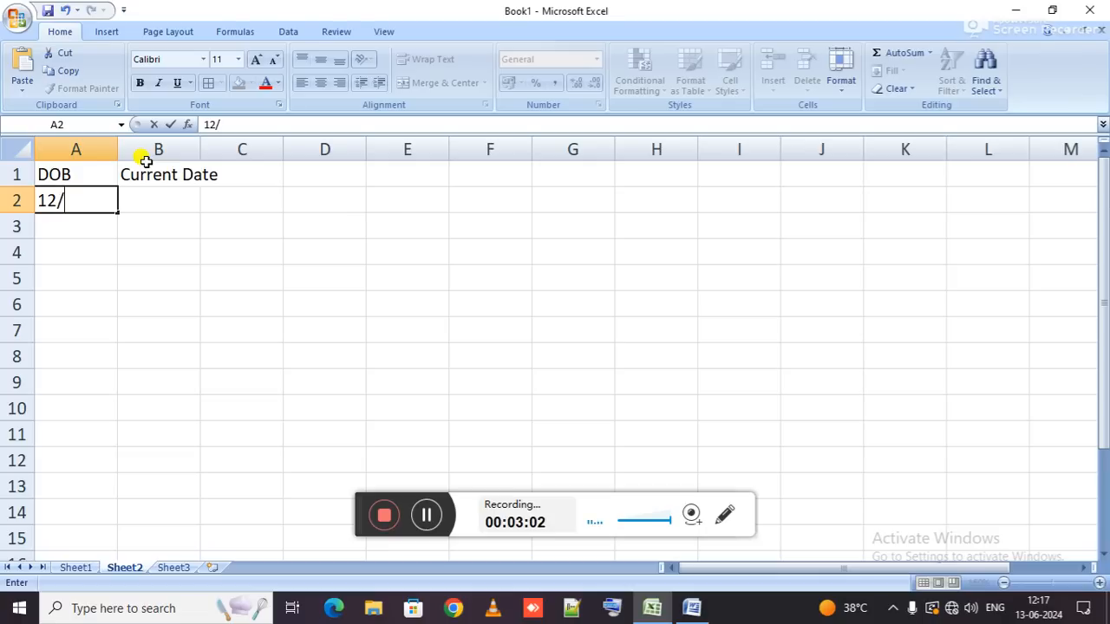
{"action": "key", "text": "BackSpace"}
{"action": "key", "text": "BackSpace"}
{"action": "key", "text": "BackSpace"}
{"action": "type", "text": "8/7/"}
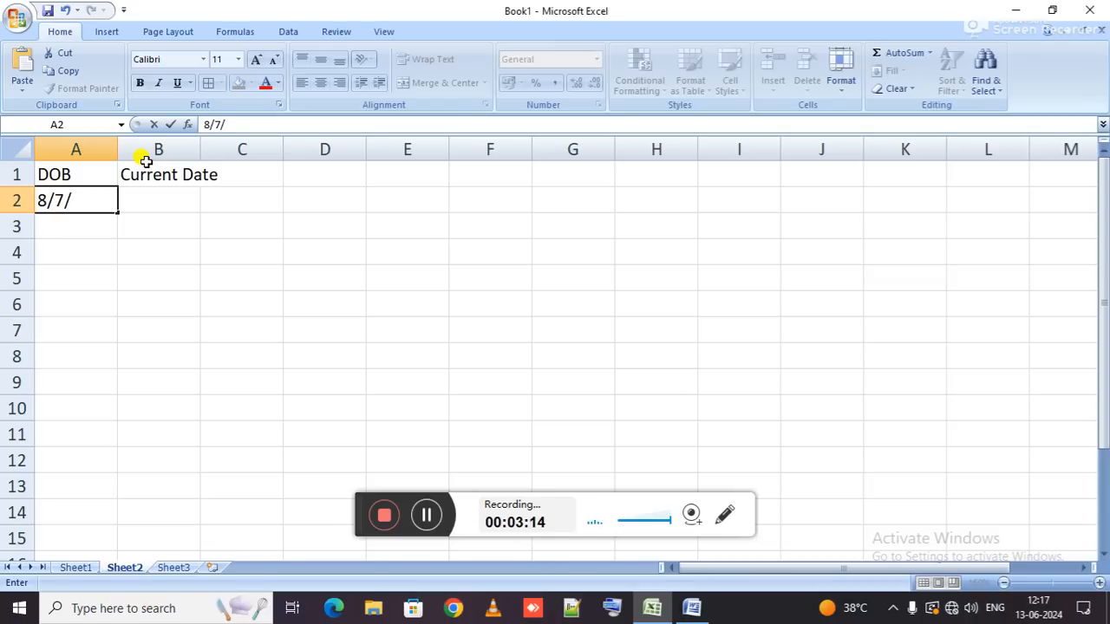
{"action": "type", "text": "2024"}
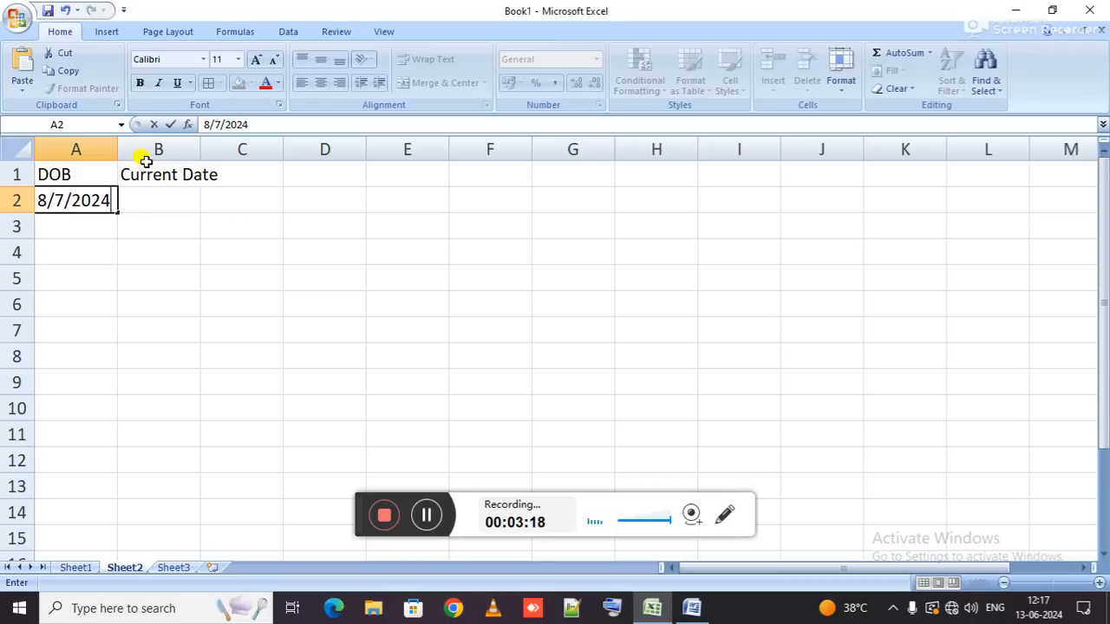
{"action": "key", "text": "Tab"}
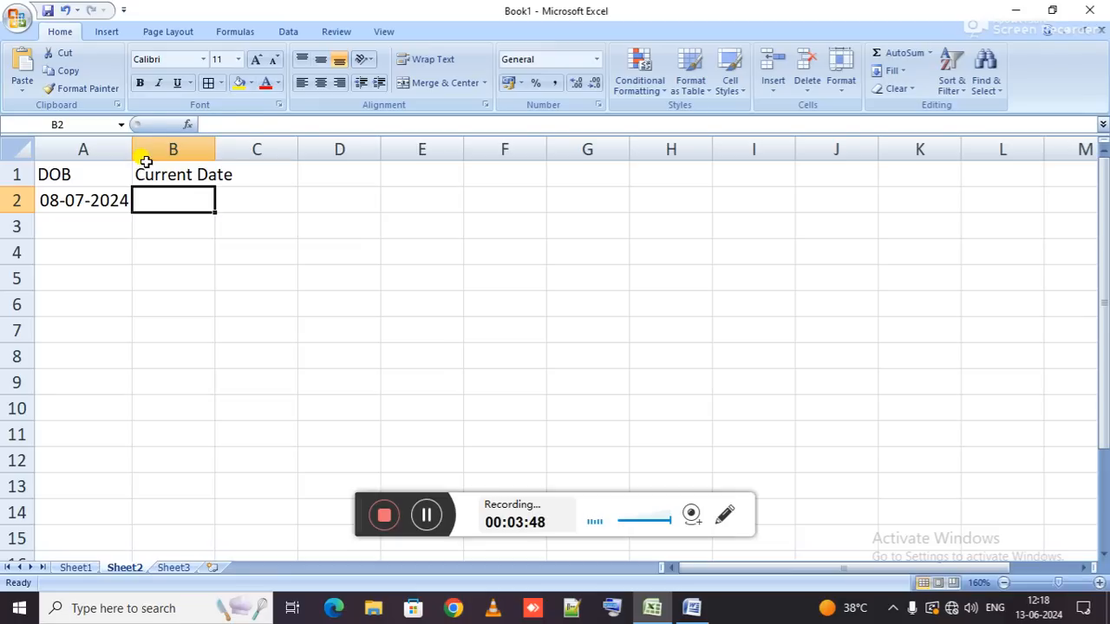
Try inserting today's date in cell B2 and cancel the entry.
{"action": "key", "text": "ctrl+semicolon"}
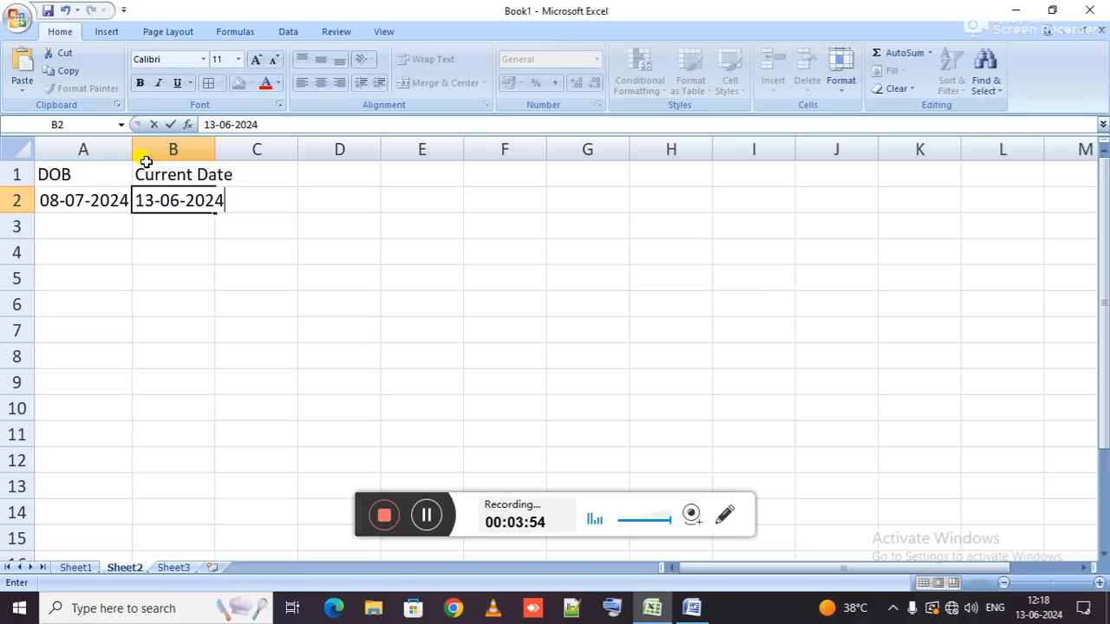
{"action": "key", "text": "Escape"}
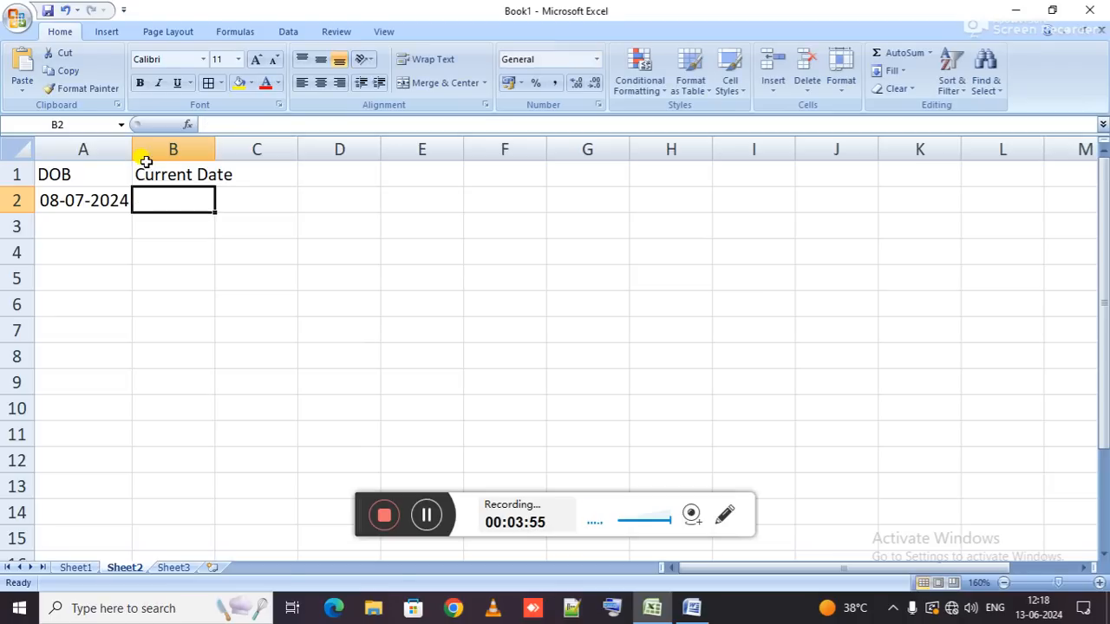
Enter the shortcut note "ctrl + ;" in cell D5.
{"action": "left_click", "coordinate": [313, 289]}
{"action": "type", "text": "ctrl"}
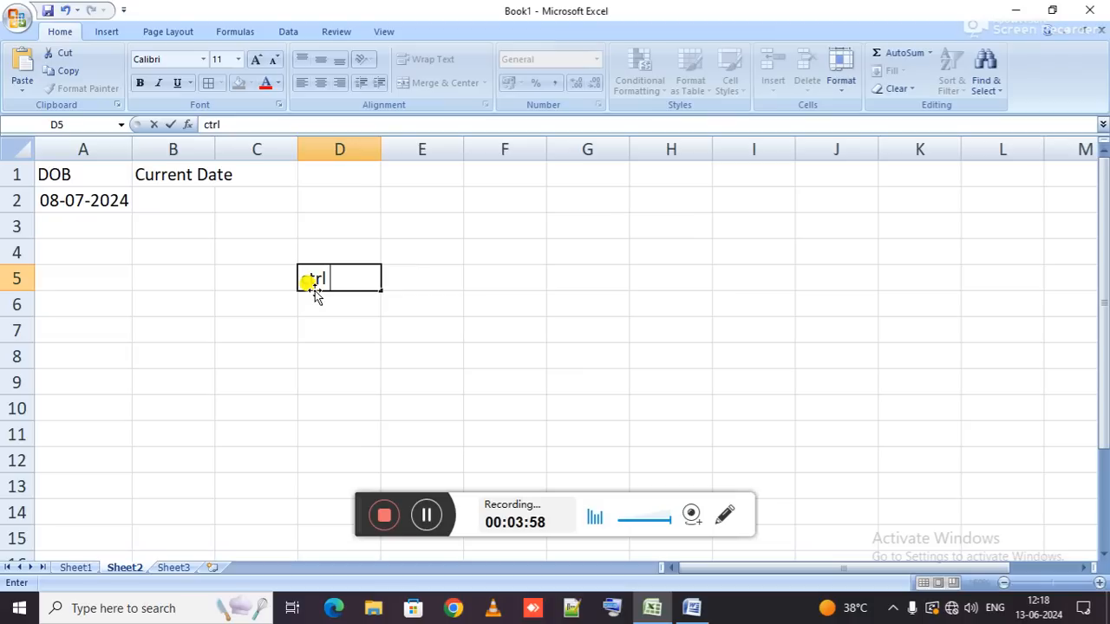
{"action": "type", "text": " + ;"}
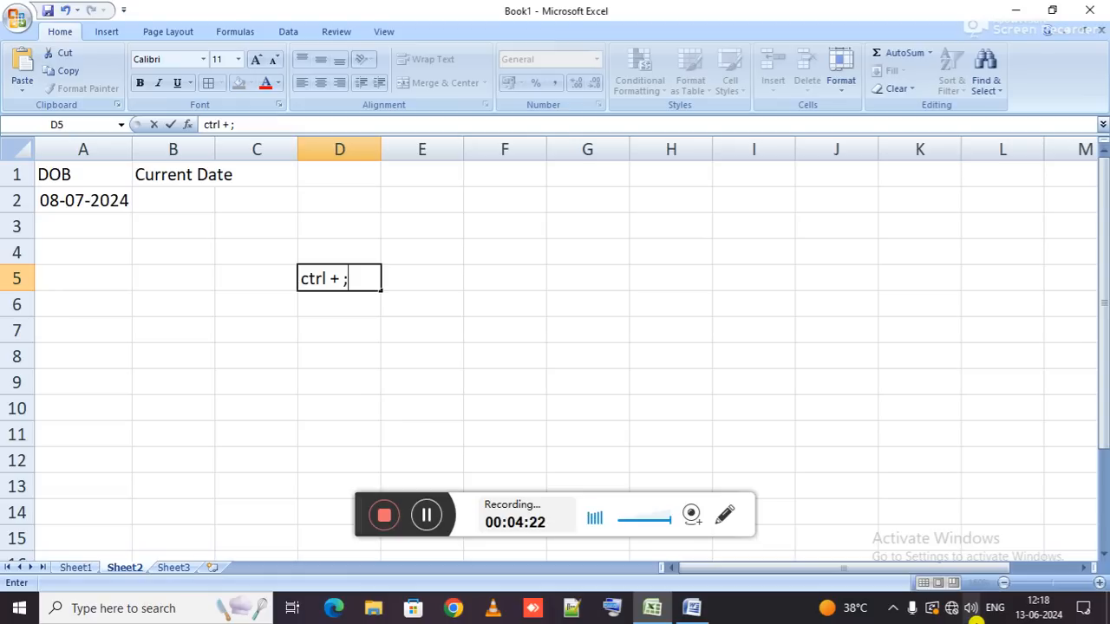
{"action": "key", "text": "Return"}
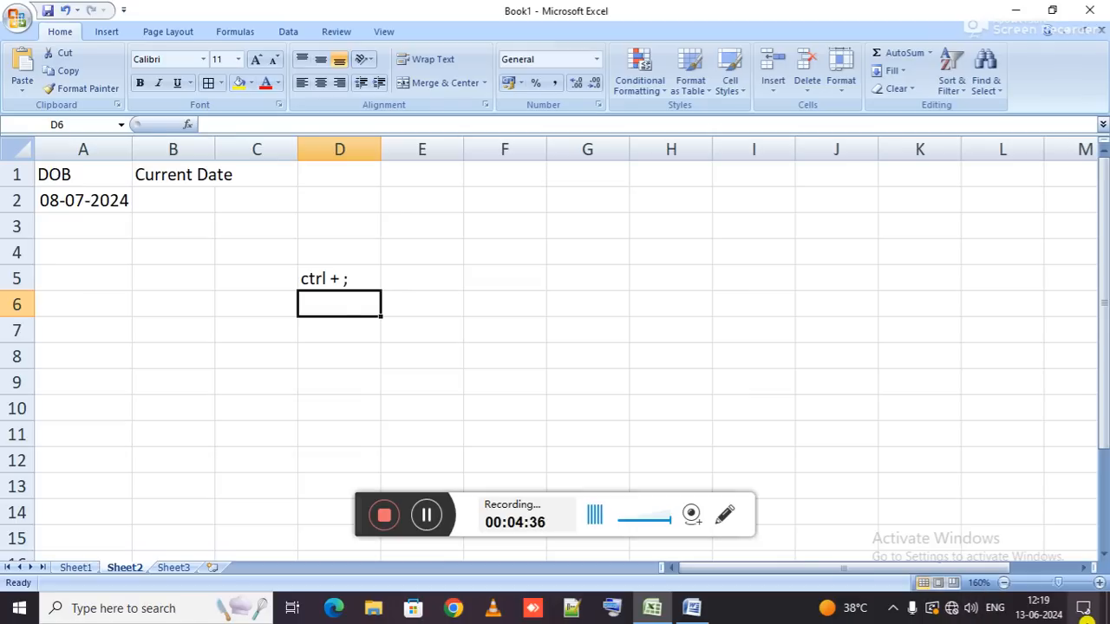
{"action": "type", "text": "ctrl + b"}
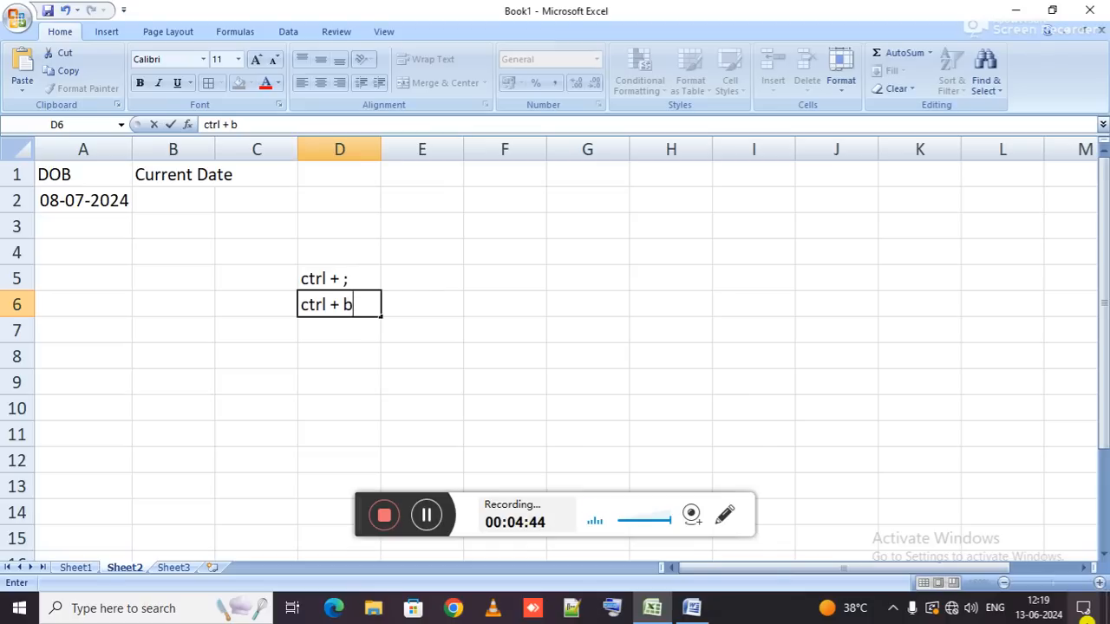
{"action": "key", "text": "Escape"}
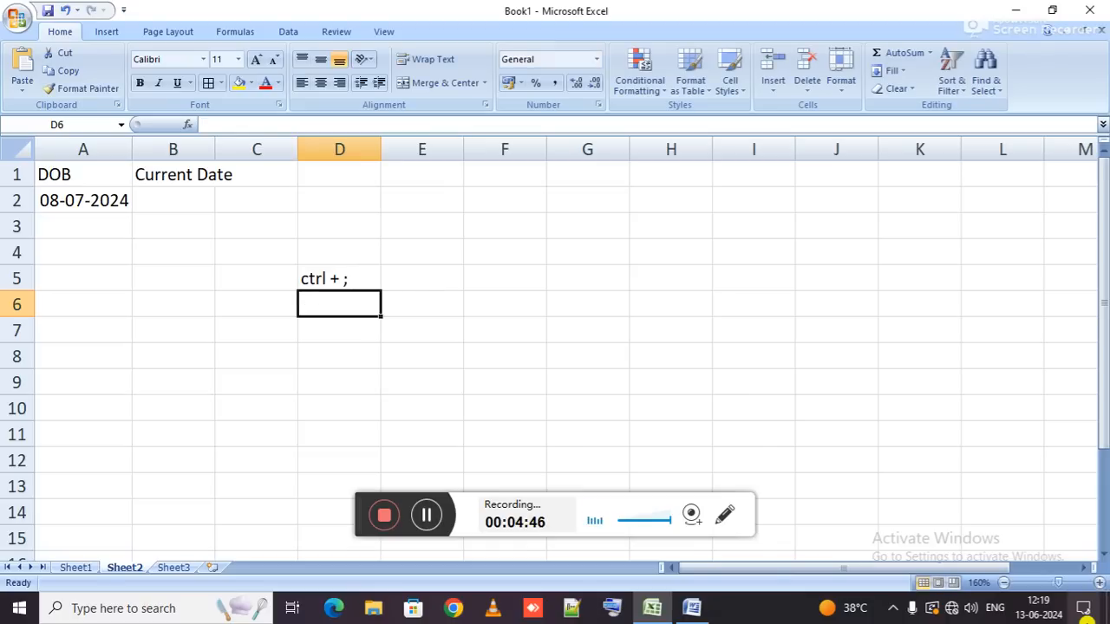
Insert the current date 13-06-2024 as a fixed value in cell B2 under the Current Date heading.
{"action": "left_click", "coordinate": [188, 200]}
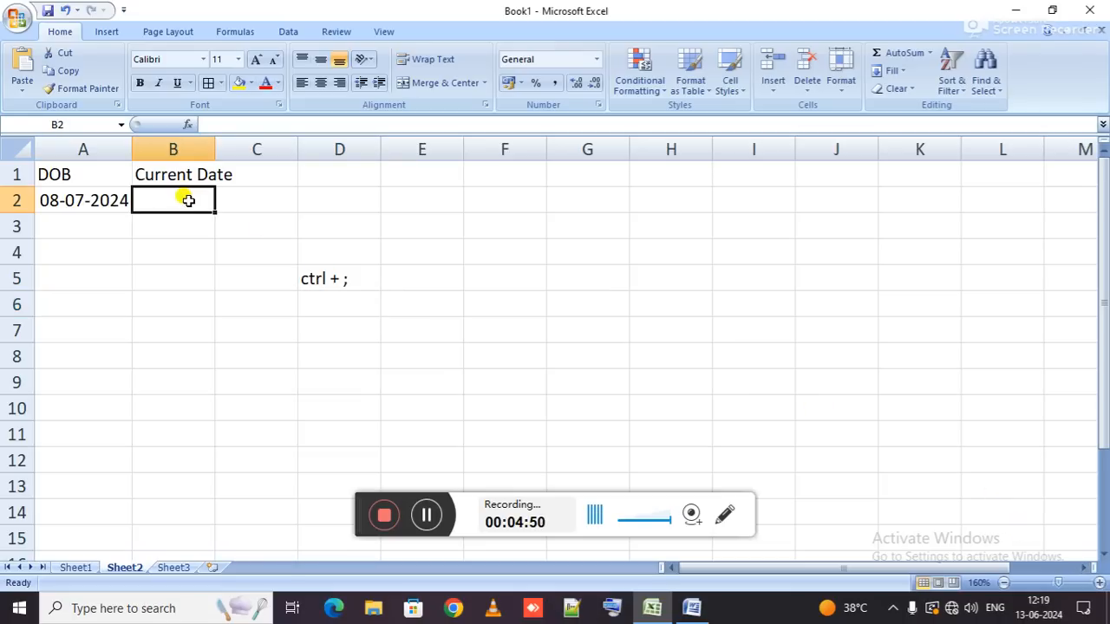
{"action": "key", "text": "ctrl+semicolon"}
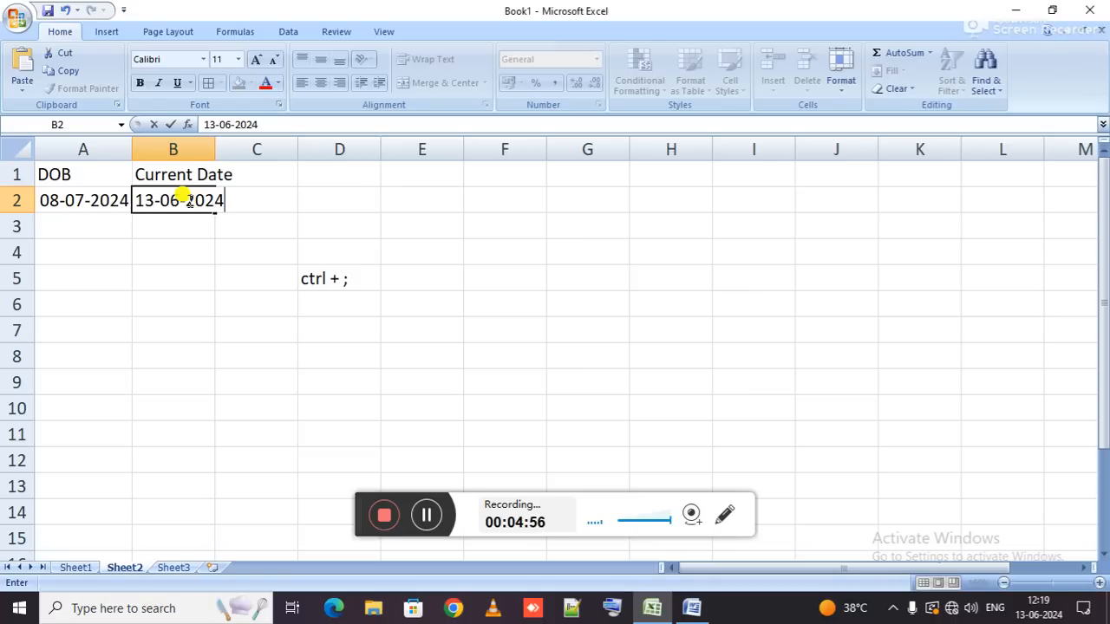
{"action": "key", "text": "Tab"}
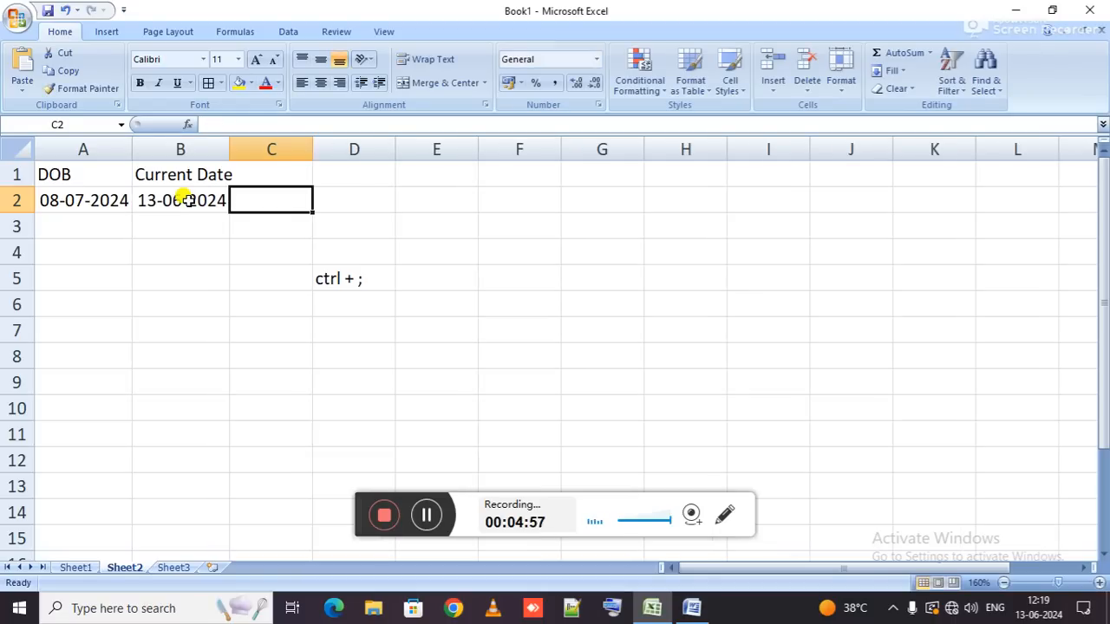
Add the heading "diff." in cell C1 and auto-fit the width of column B.
{"action": "left_click", "coordinate": [280, 174]}
{"action": "type", "text": "diff."}
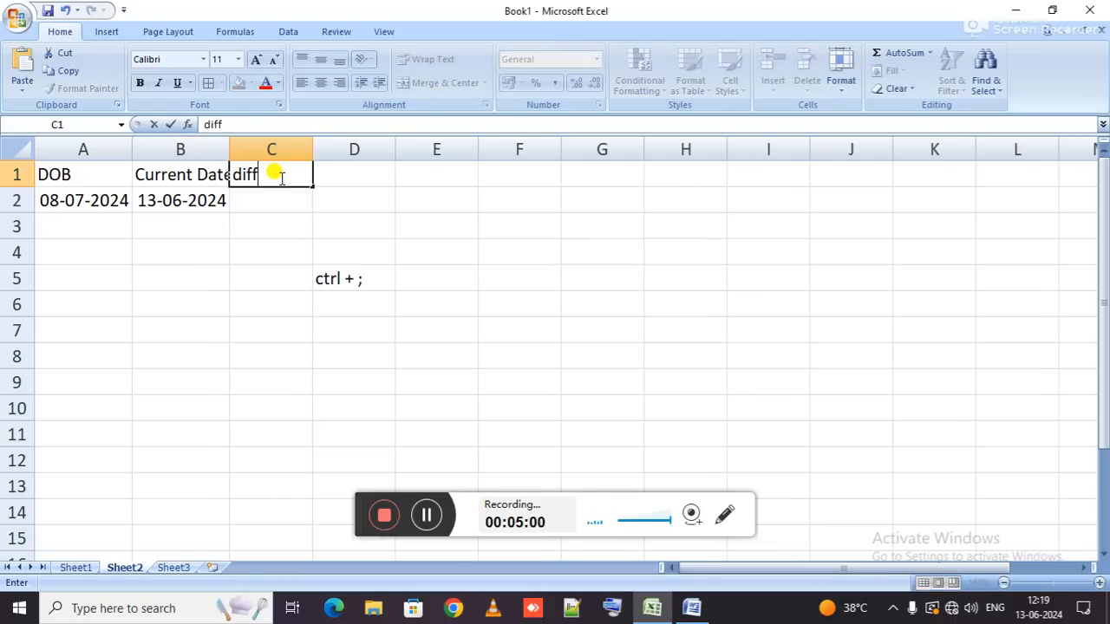
{"action": "key", "text": "Return"}
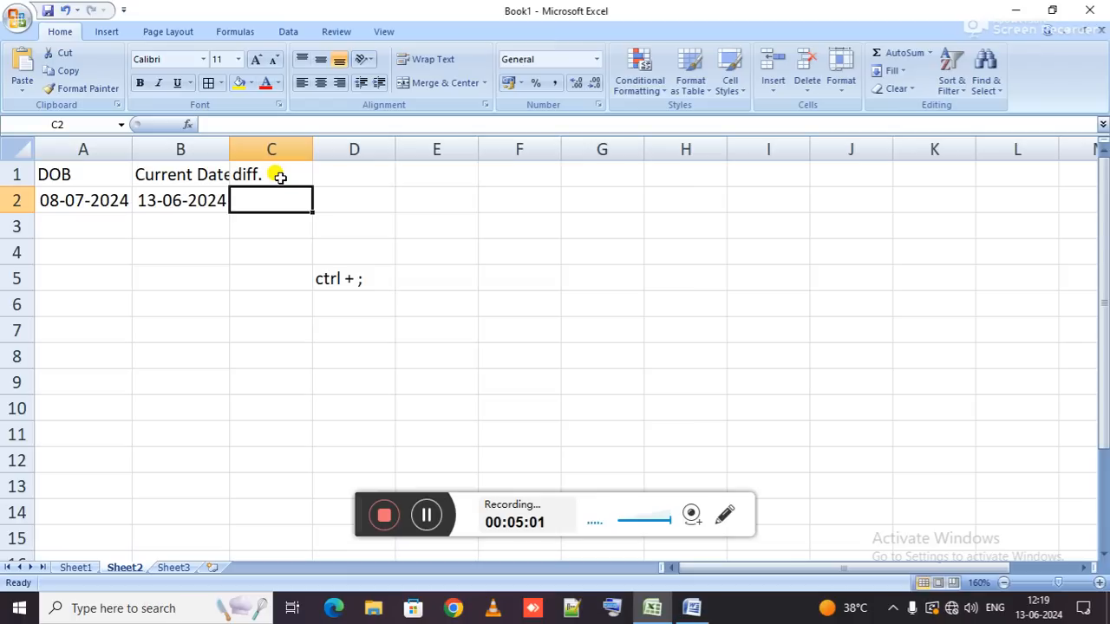
{"action": "double_click", "coordinate": [229, 149]}
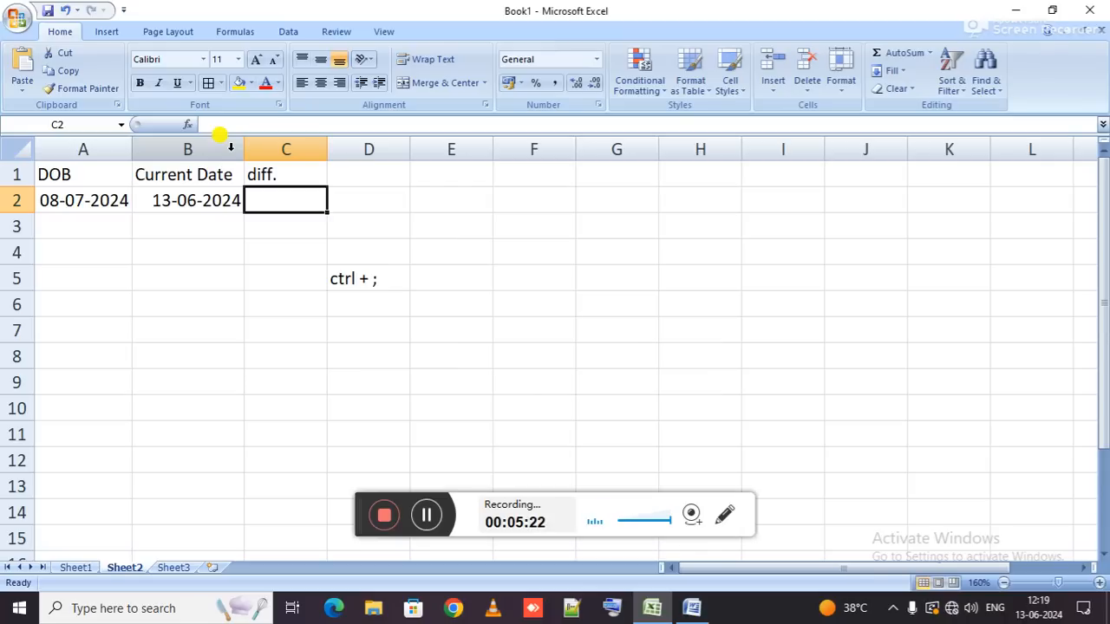
Calculate the date difference in cell C2 with the formula =B2-A2.
{"action": "scroll", "coordinate": [219, 136], "scroll_direction": "up", "scroll_amount": 3, "text": "ctrl"}
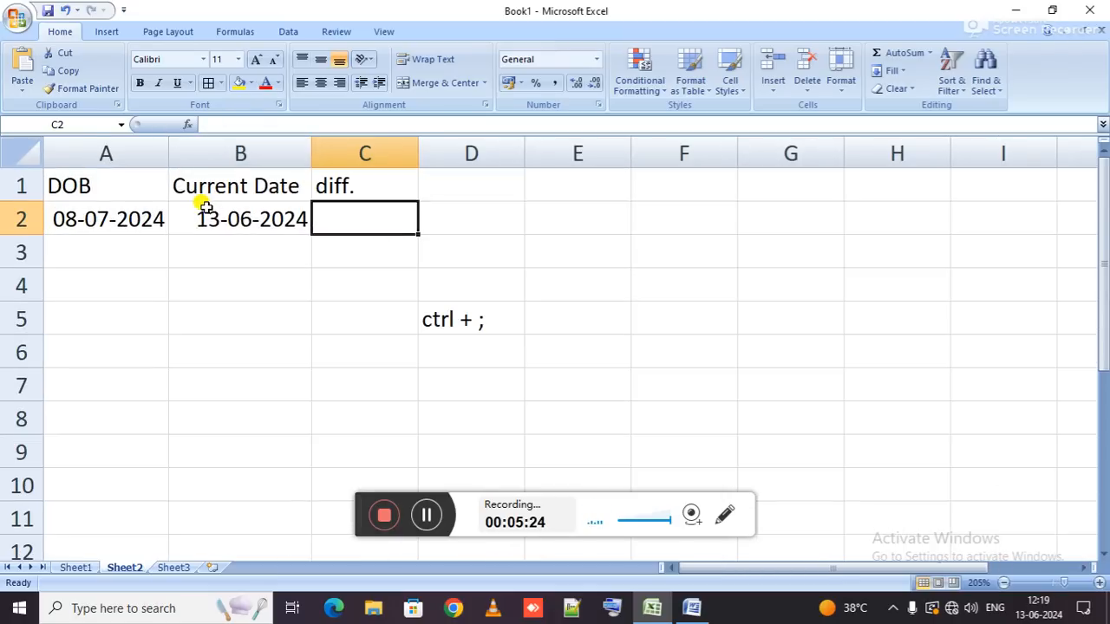
{"action": "scroll", "coordinate": [208, 207], "scroll_direction": "up", "scroll_amount": 2, "text": "ctrl"}
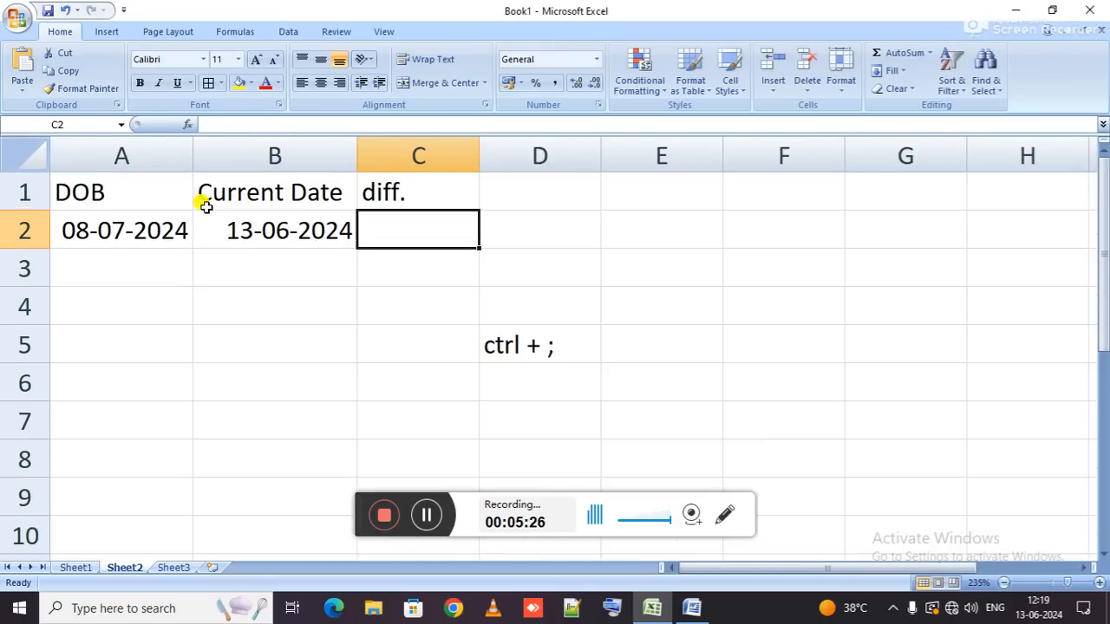
{"action": "type", "text": "="}
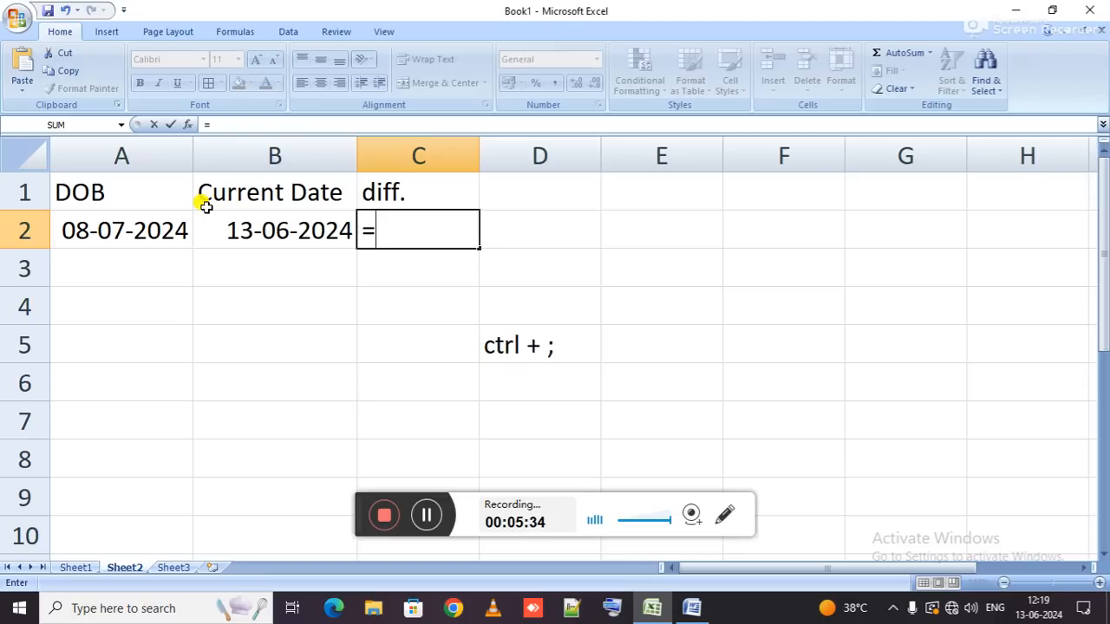
{"action": "key", "text": "Left"}
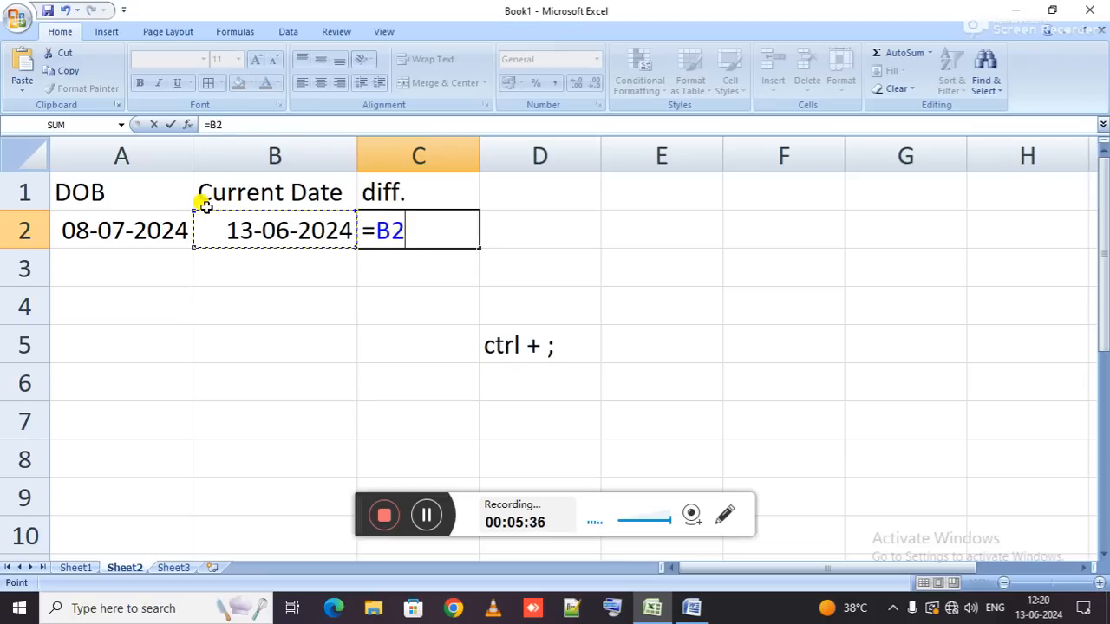
{"action": "type", "text": "-"}
{"action": "key", "text": "Left"}
{"action": "key", "text": "Left"}
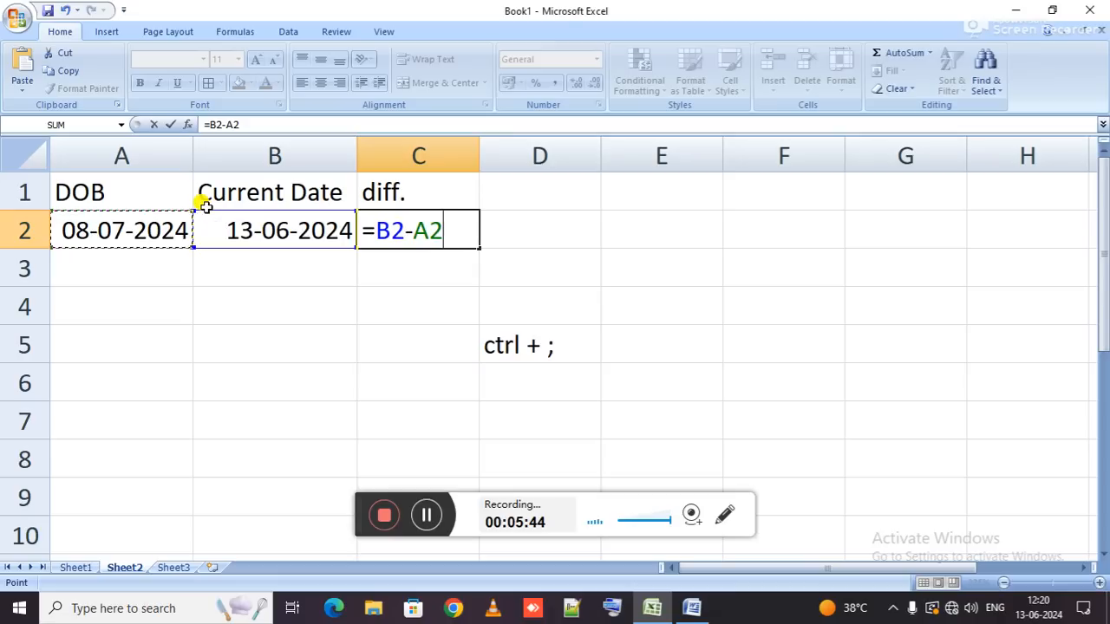
{"action": "key", "text": "Return"}
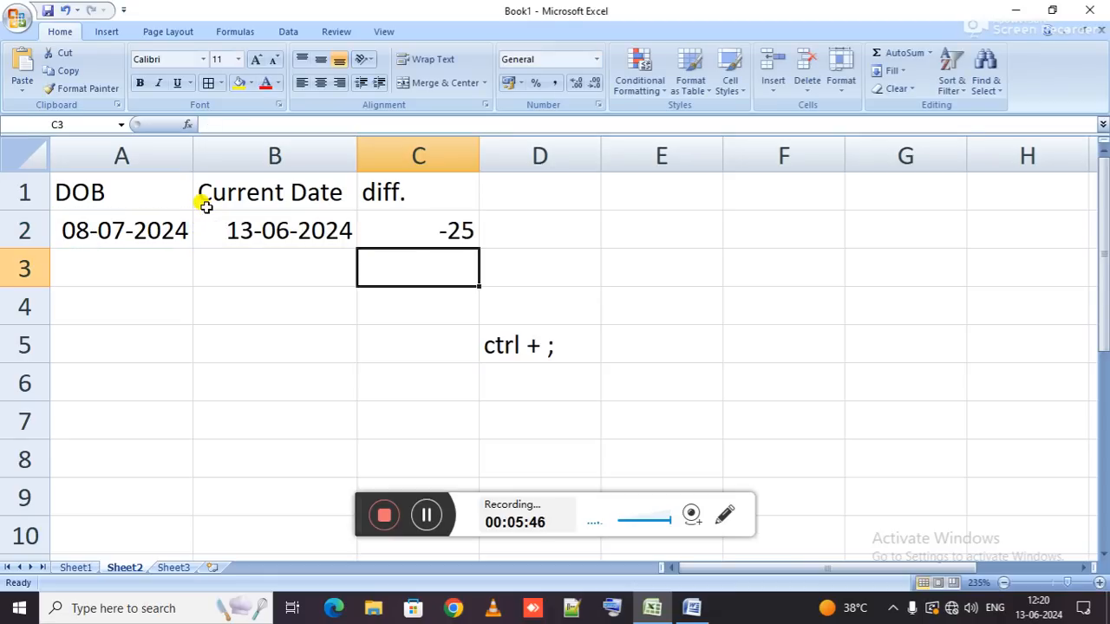
Replace the date of birth in cell A2 with a date earlier than the current date.
{"action": "key", "text": "Up"}
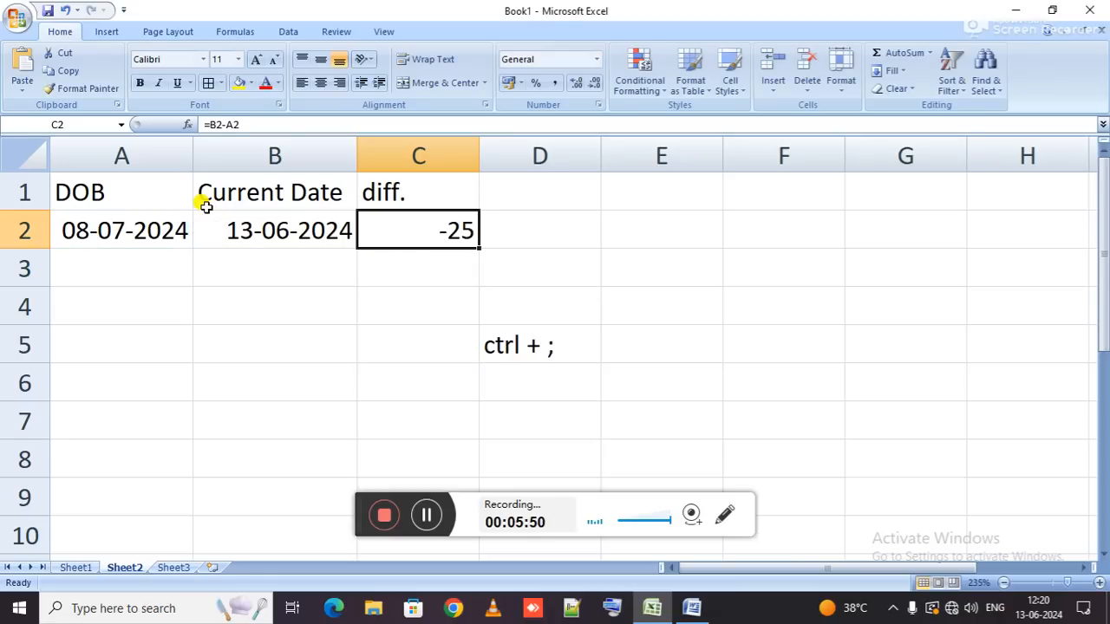
{"action": "key", "text": "Left"}
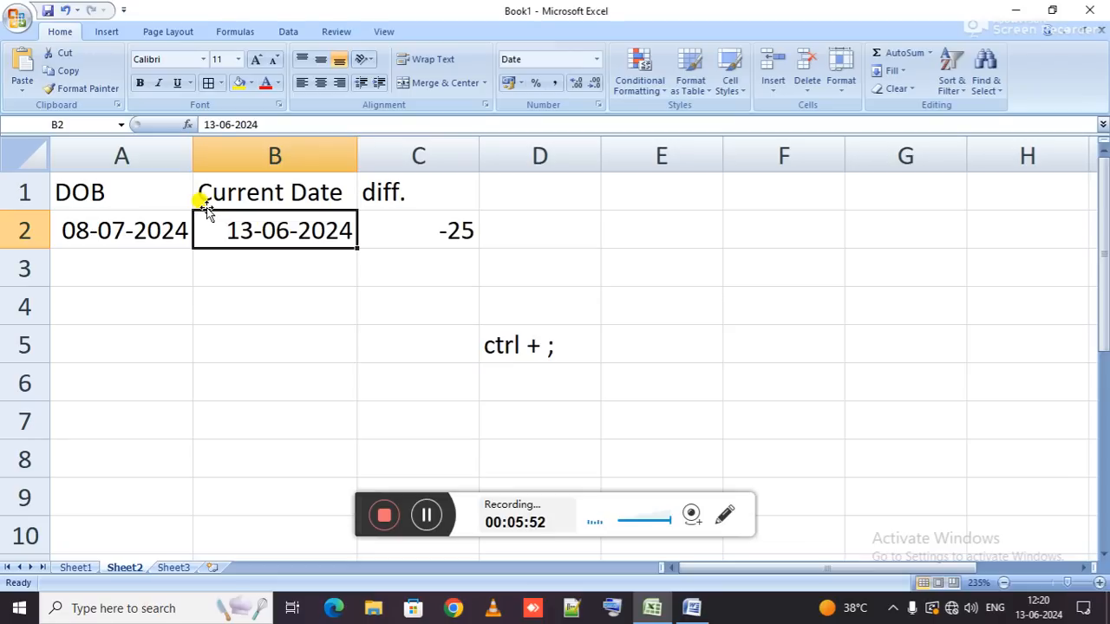
{"action": "key", "text": "Right"}
{"action": "key", "text": "Left"}
{"action": "key", "text": "Left"}
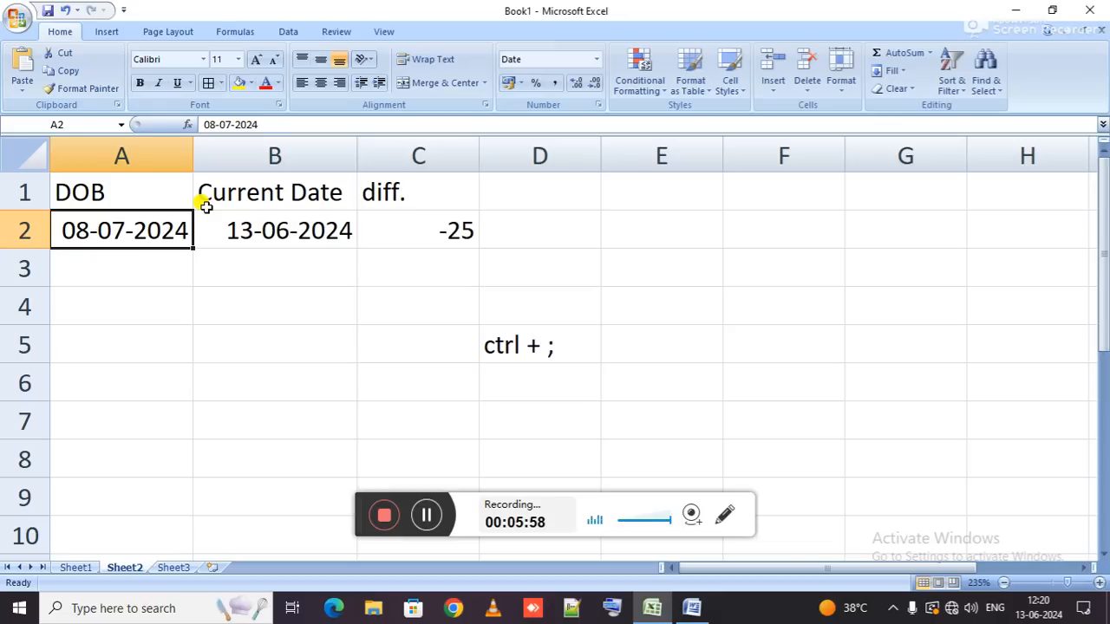
{"action": "type", "text": "1/5"}
{"action": "key", "text": "BackSpace"}
{"action": "type", "text": "4/2"}
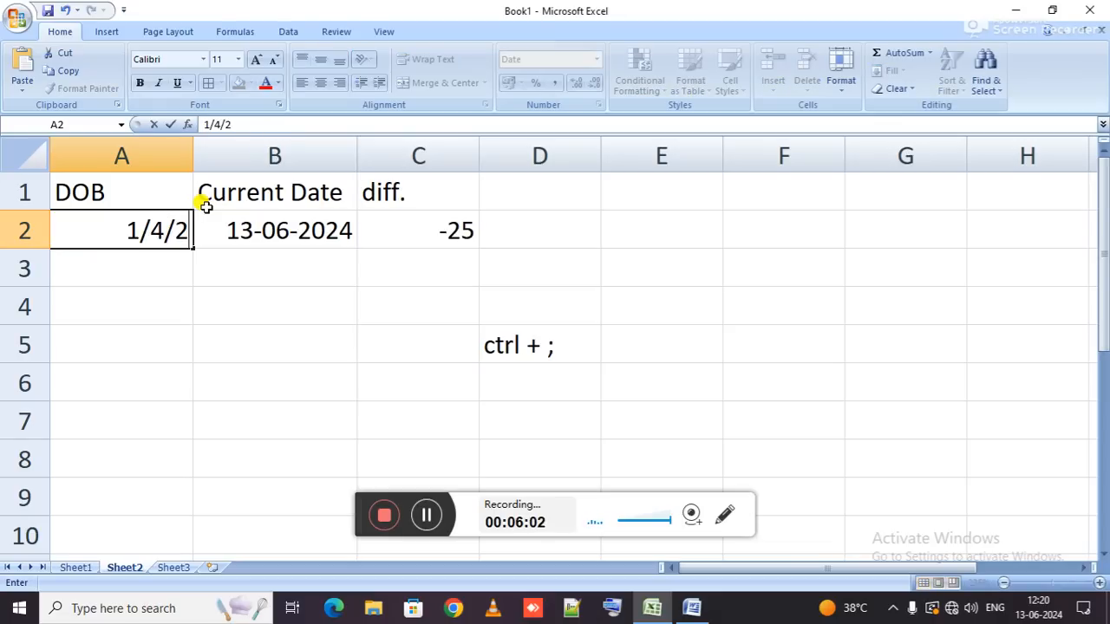
{"action": "type", "text": "024"}
{"action": "left_click", "coordinate": [206, 213]}
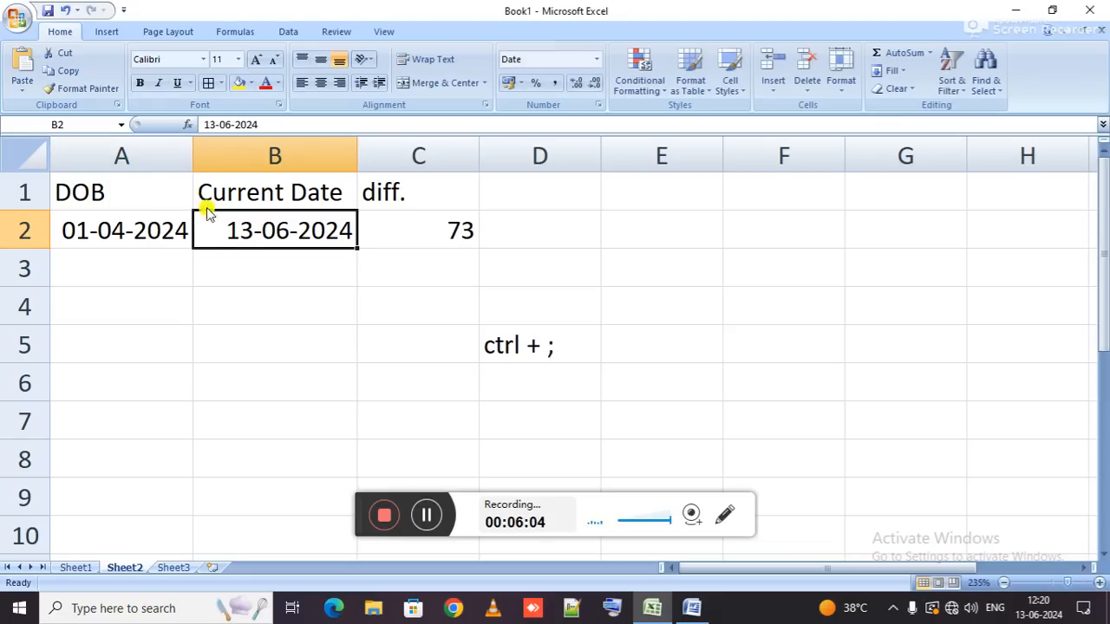
Examine the date difference formula in cell C2 and the cells it references.
{"action": "key", "text": "Right"}
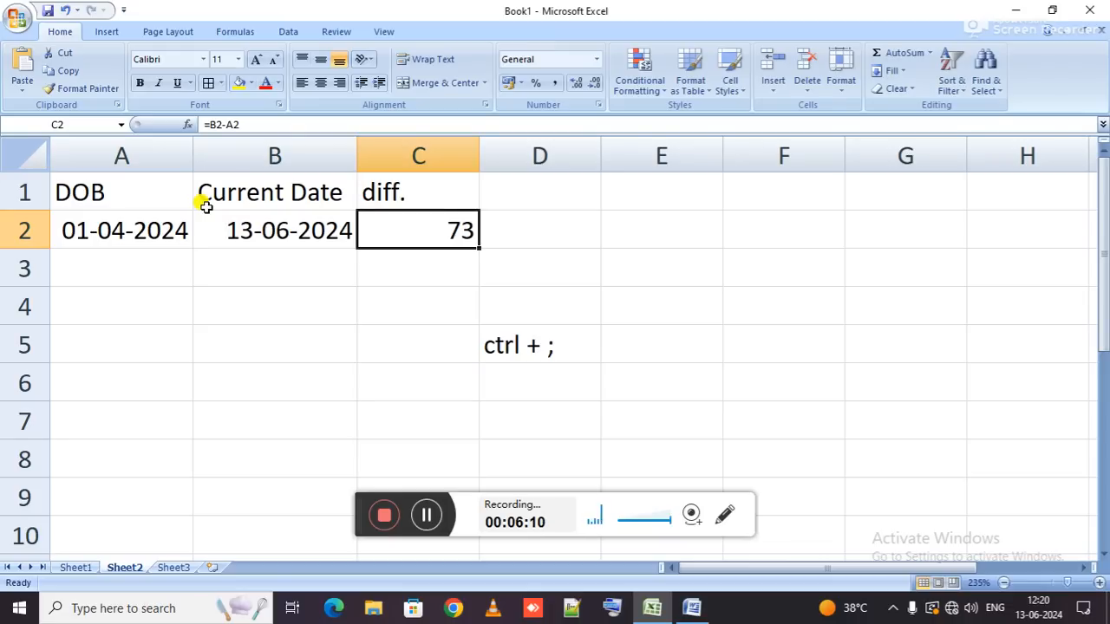
{"action": "key", "text": "F2"}
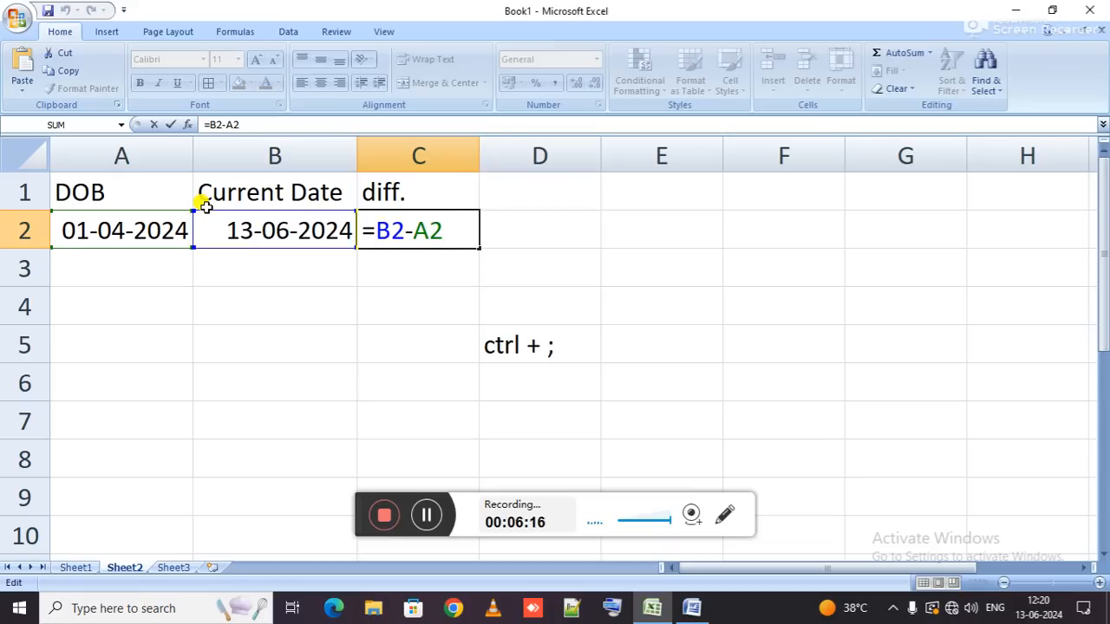
{"action": "key", "text": "Return"}
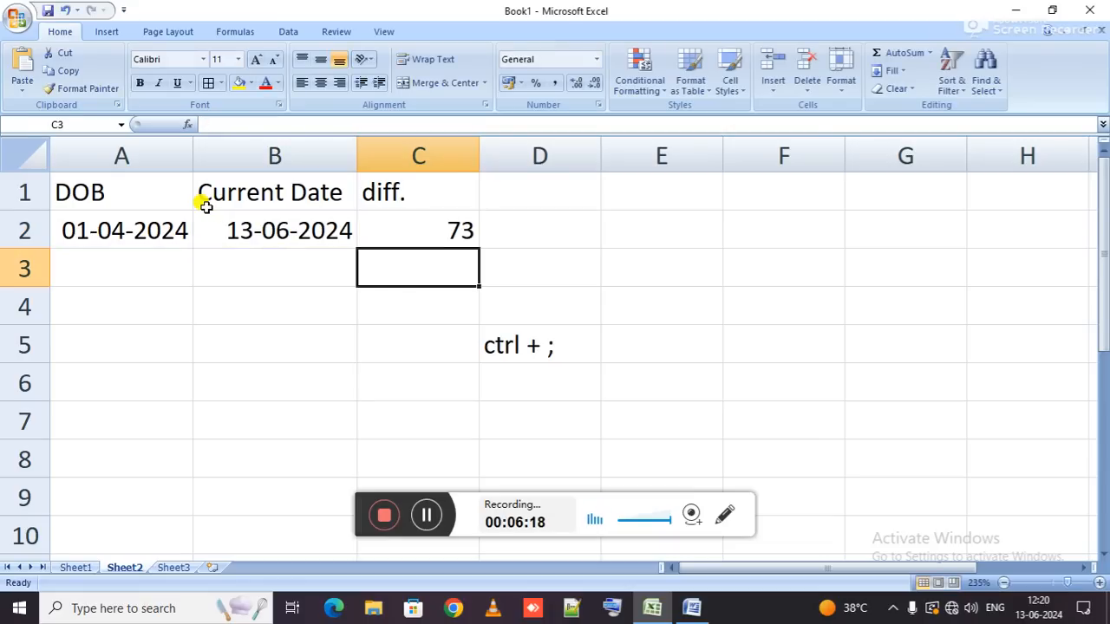
Clear the shortcut note in cell D5 and enter the formula =NOW() in cell A5.
{"action": "left_click", "coordinate": [517, 351]}
{"action": "key", "text": "Delete"}
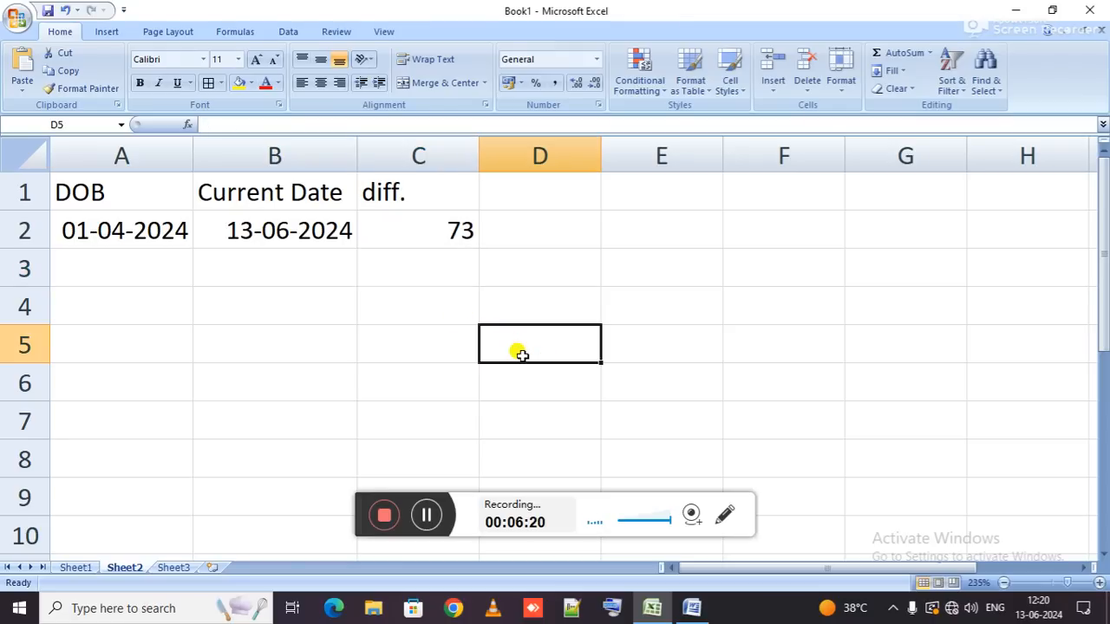
{"action": "key", "text": "Home"}
{"action": "type", "text": "="}
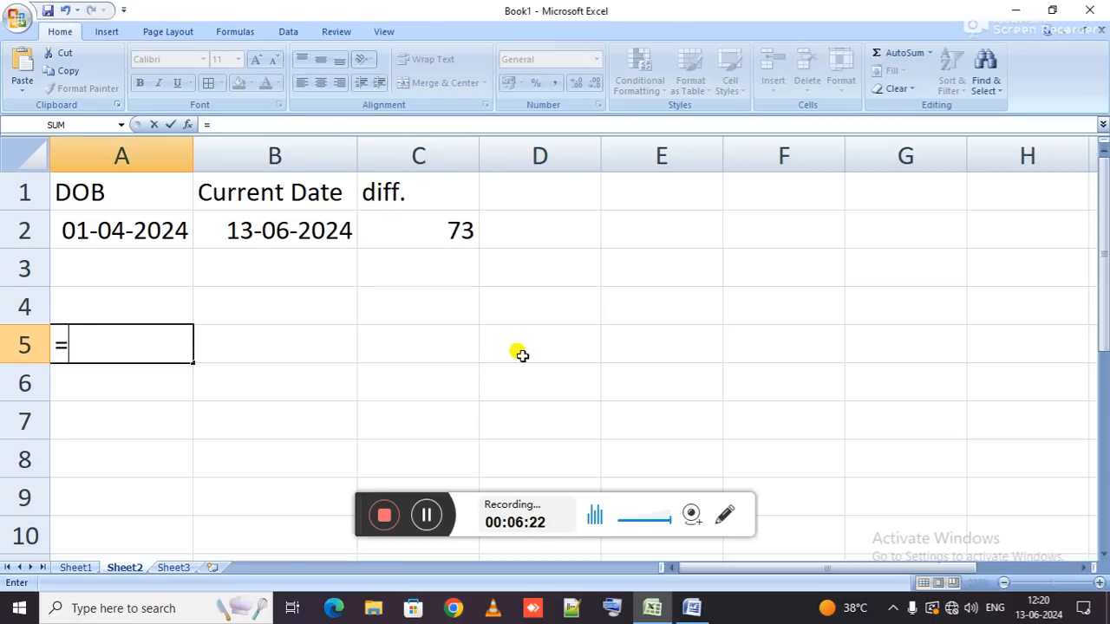
{"action": "type", "text": "now"}
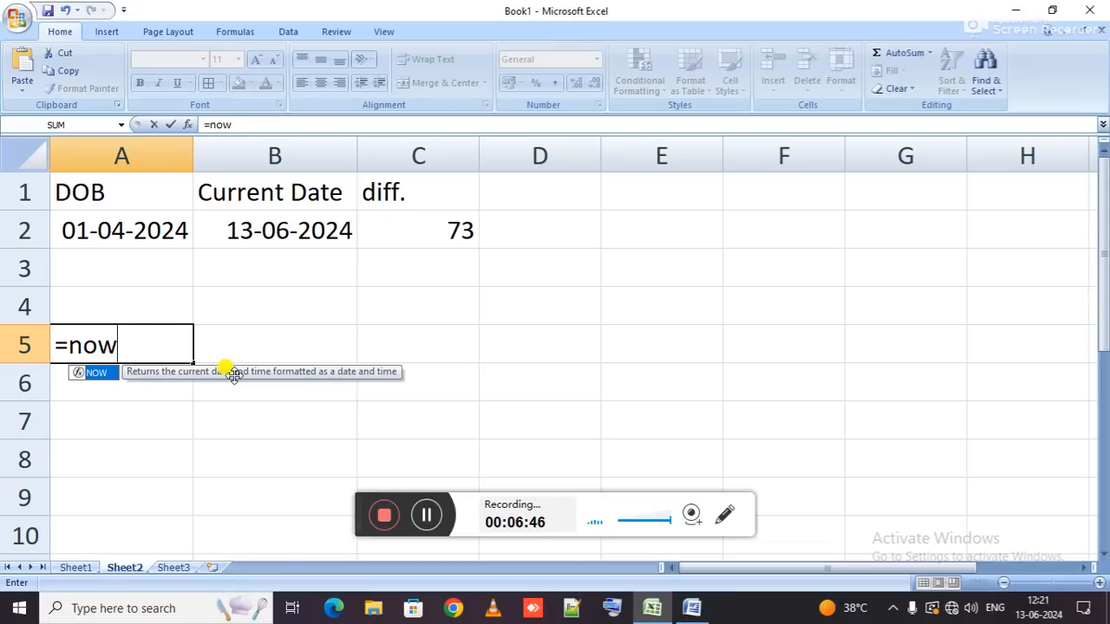
{"action": "key", "text": "Tab"}
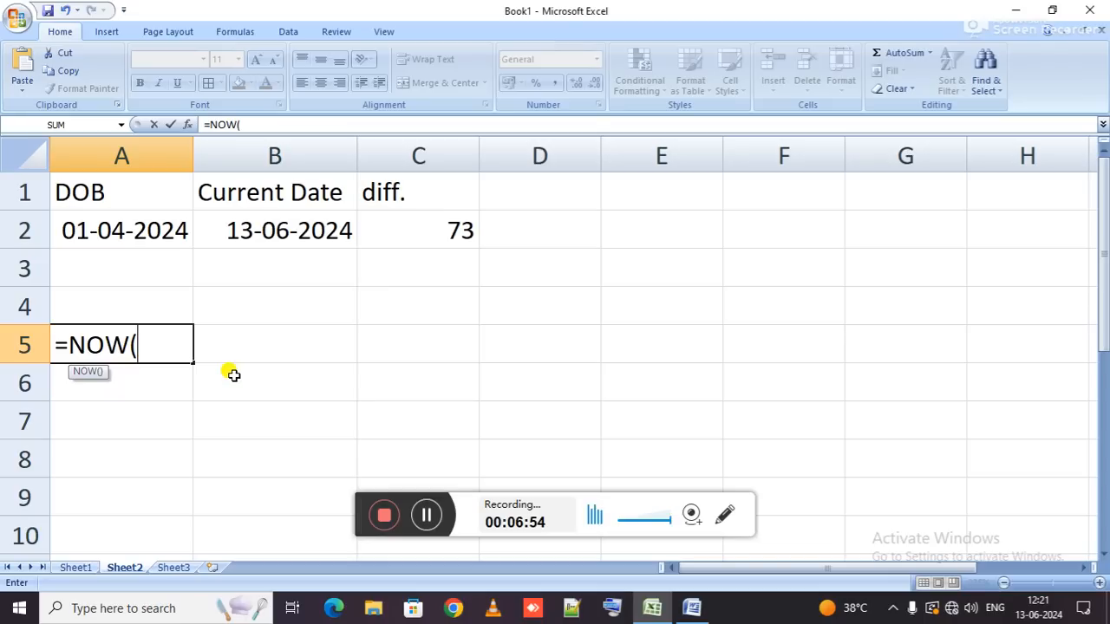
{"action": "type", "text": ")"}
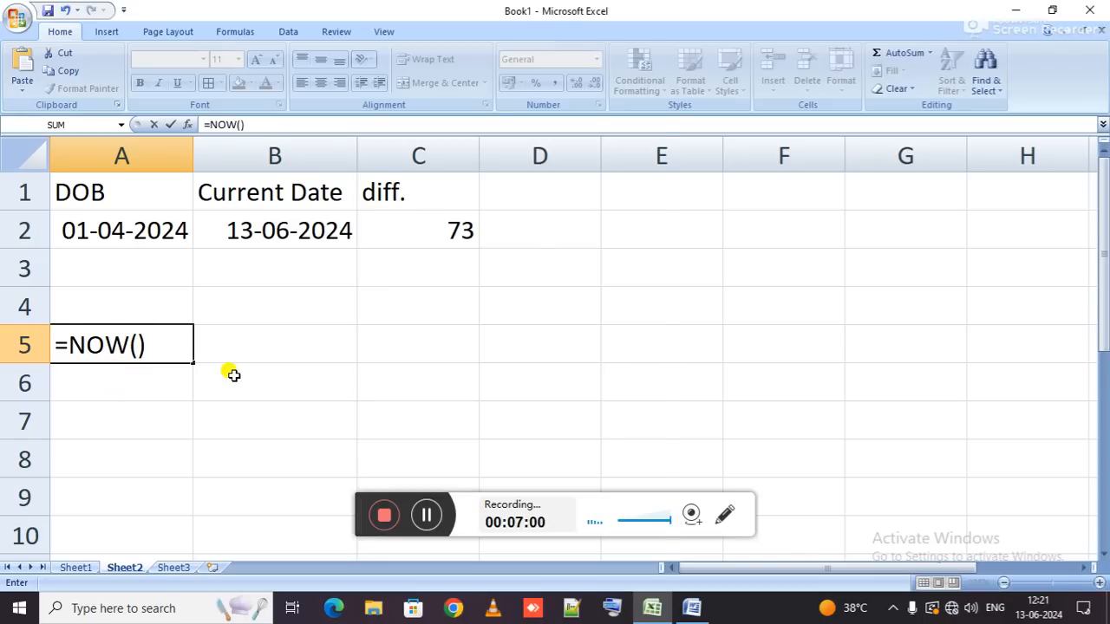
{"action": "key", "text": "Return"}
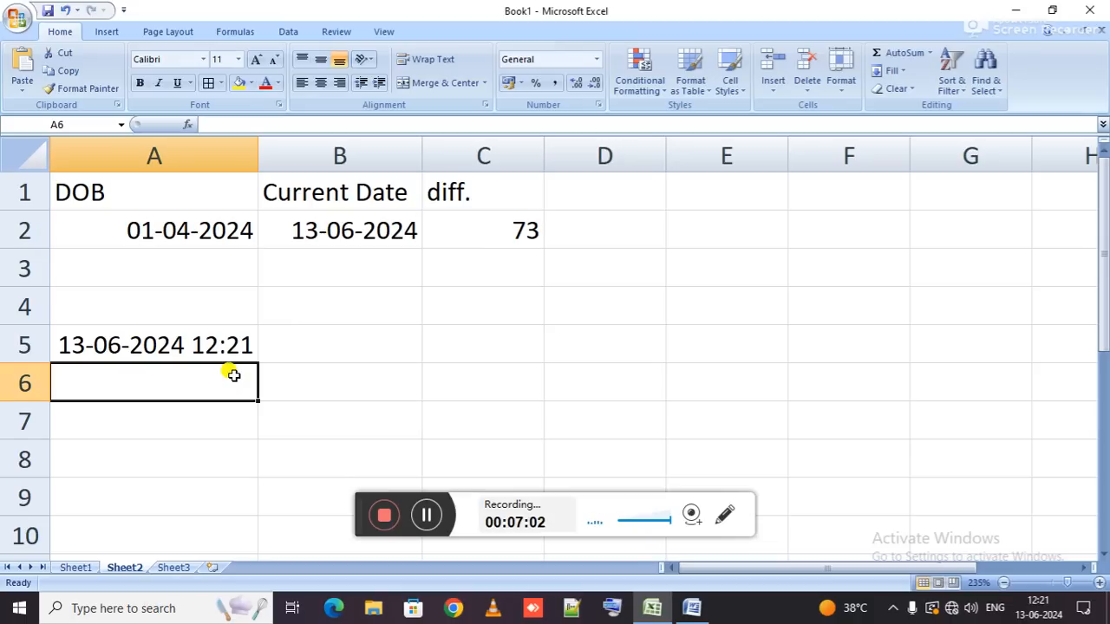
Review the current date and time formula in cell A5.
{"action": "key", "text": "Up"}
{"action": "key", "text": "F2"}
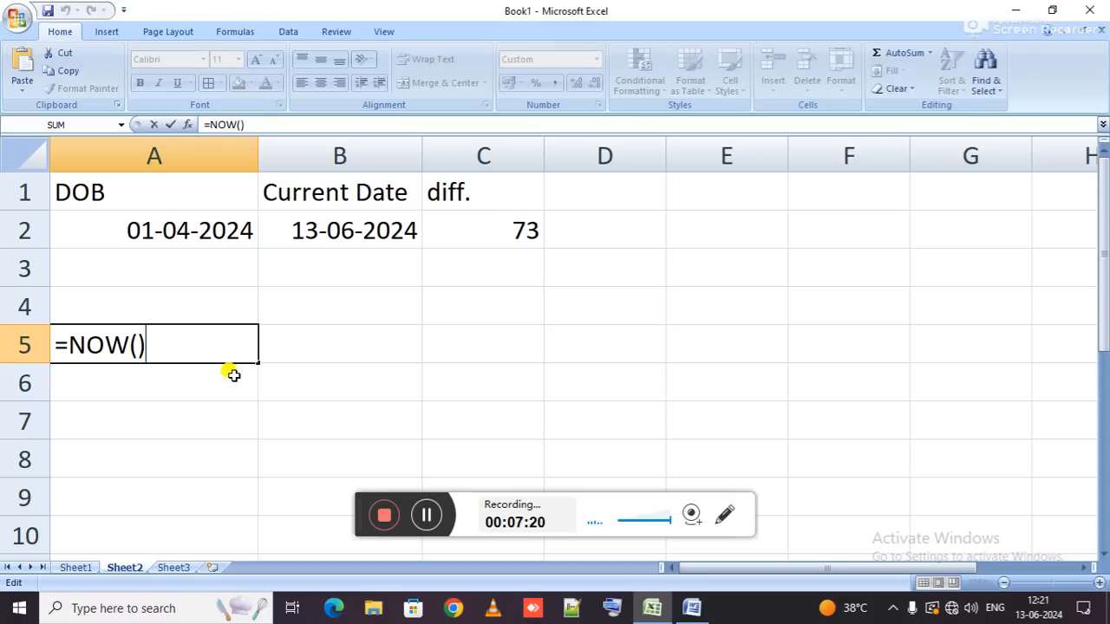
{"action": "key", "text": "ctrl+Return"}
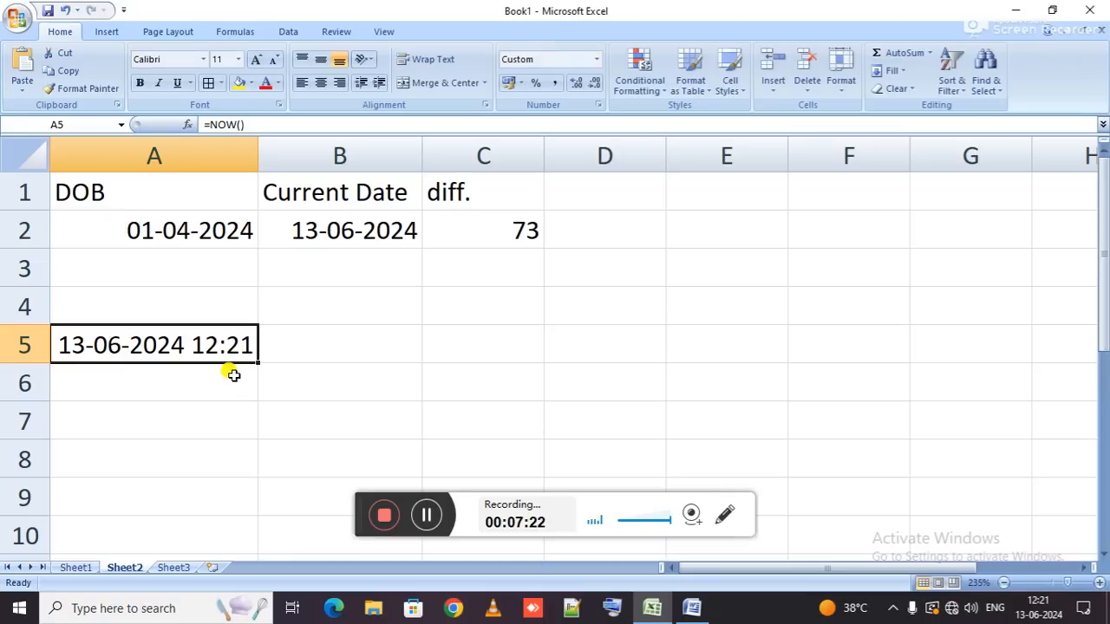
Enter the formula =TODAY() in cell C5.
{"action": "key", "text": "Right"}
{"action": "key", "text": "Right"}
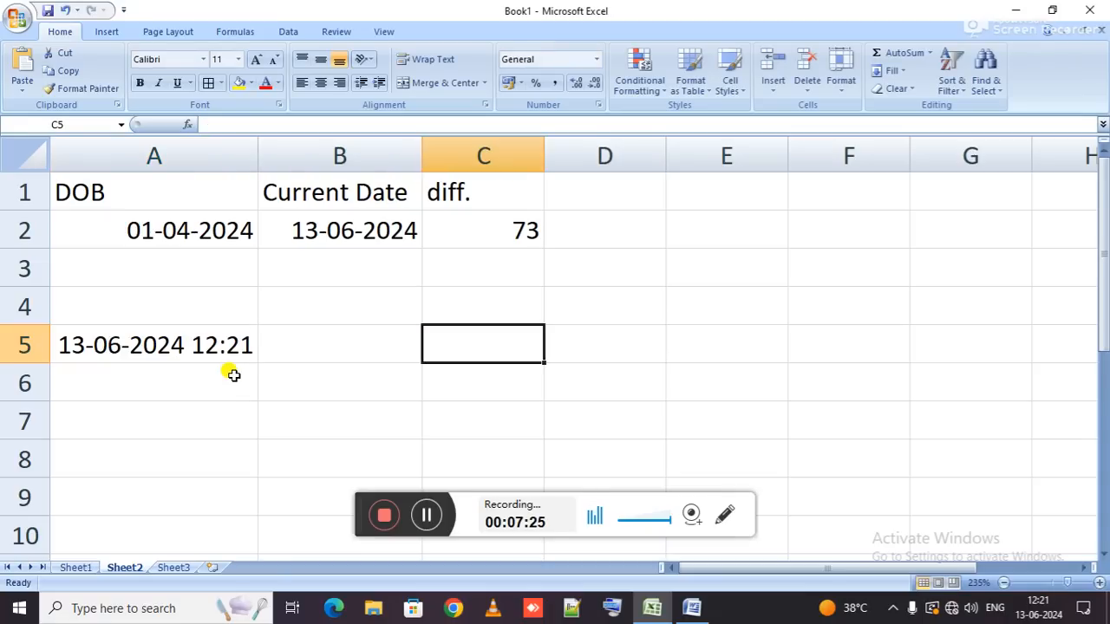
{"action": "type", "text": "=toda"}
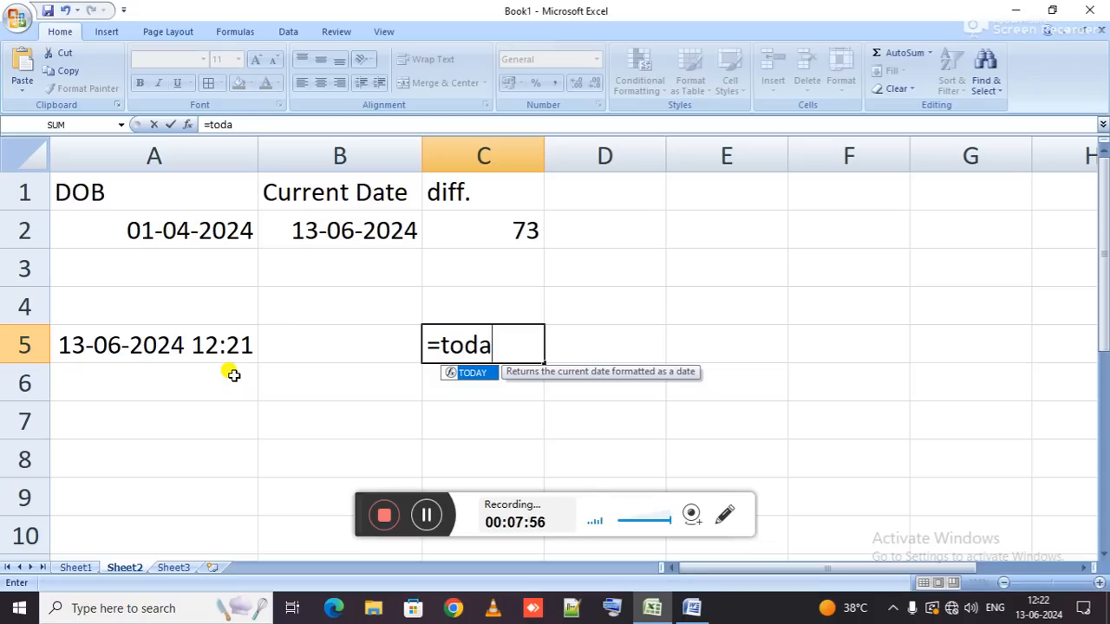
{"action": "key", "text": "Tab"}
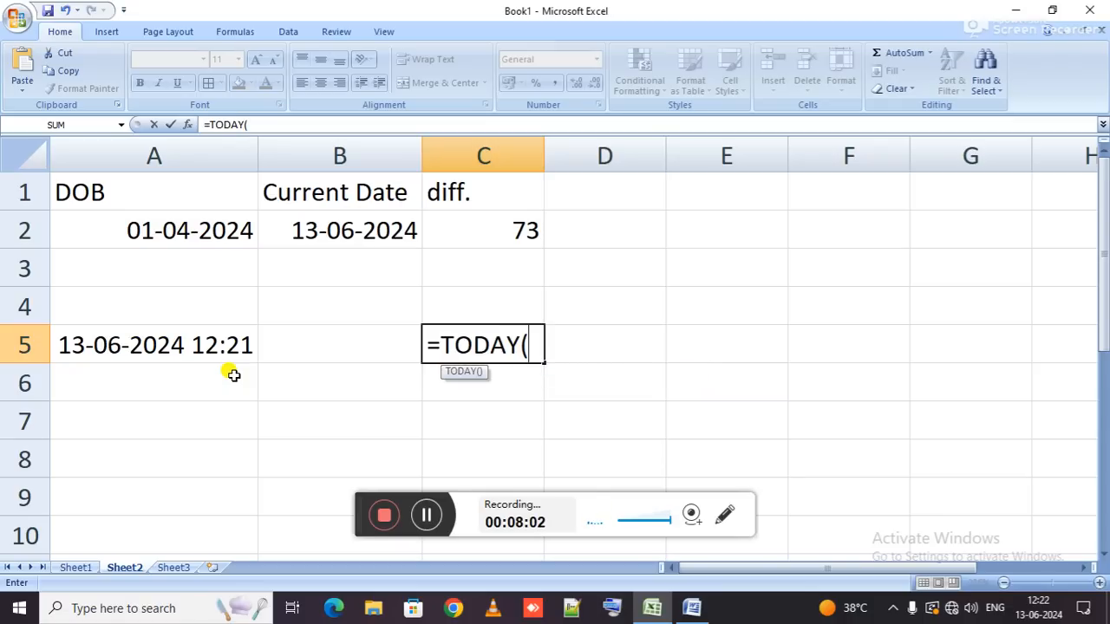
{"action": "key", "text": "Return"}
{"action": "key", "text": "Up"}
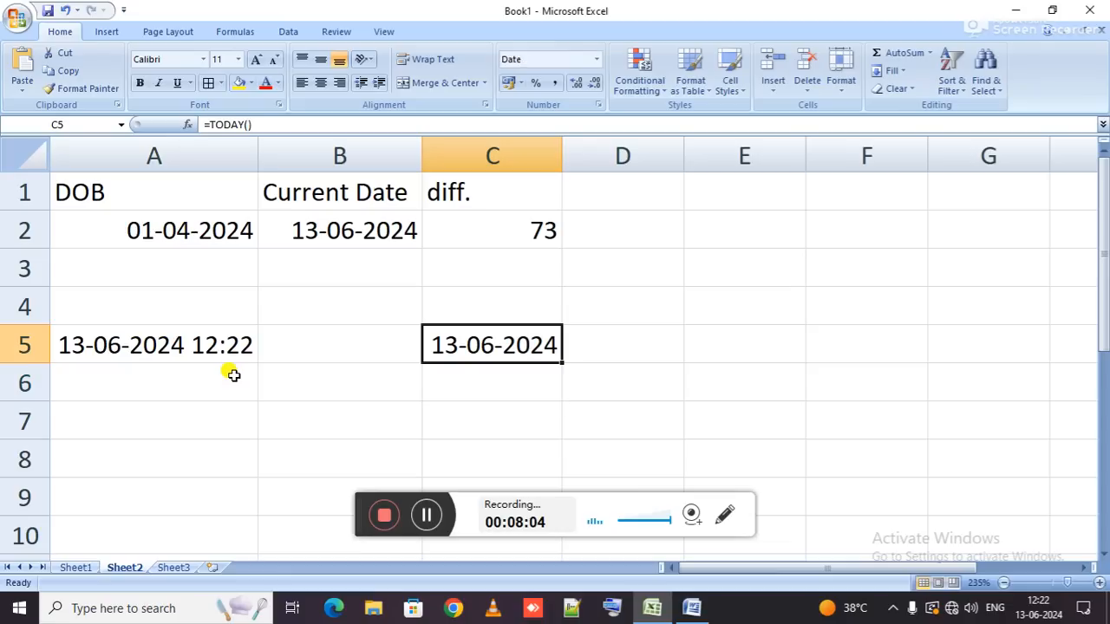
Erase the end of the formula in cell C5 and complete it again as =TODAY().
{"action": "key", "text": "F2"}
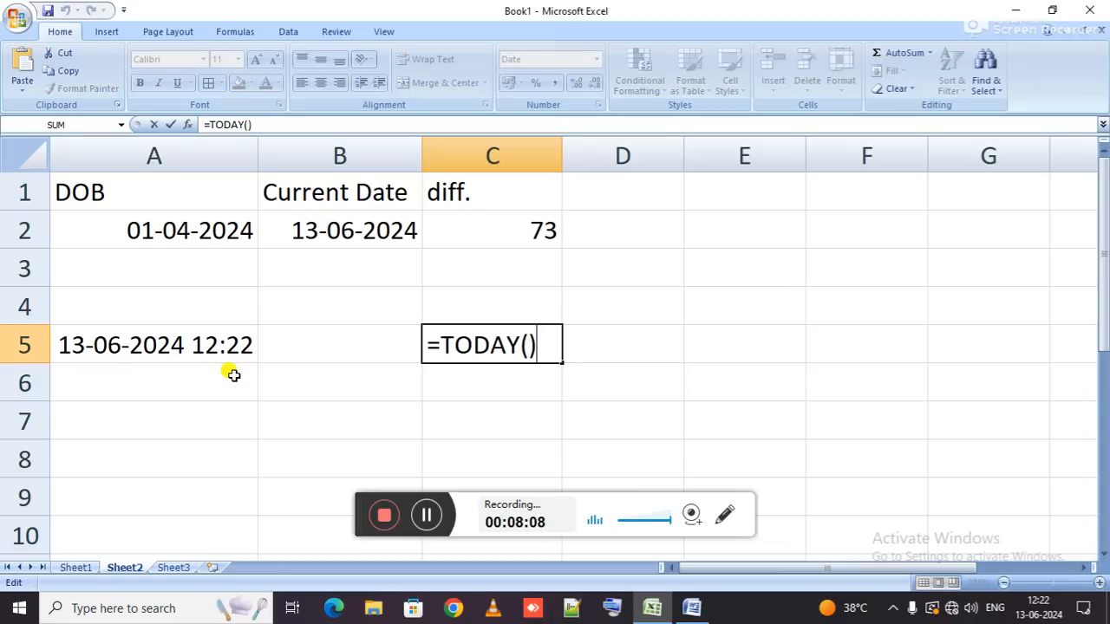
{"action": "key", "text": "BackSpace"}
{"action": "key", "text": "BackSpace"}
{"action": "key", "text": "BackSpace"}
{"action": "key", "text": "BackSpace"}
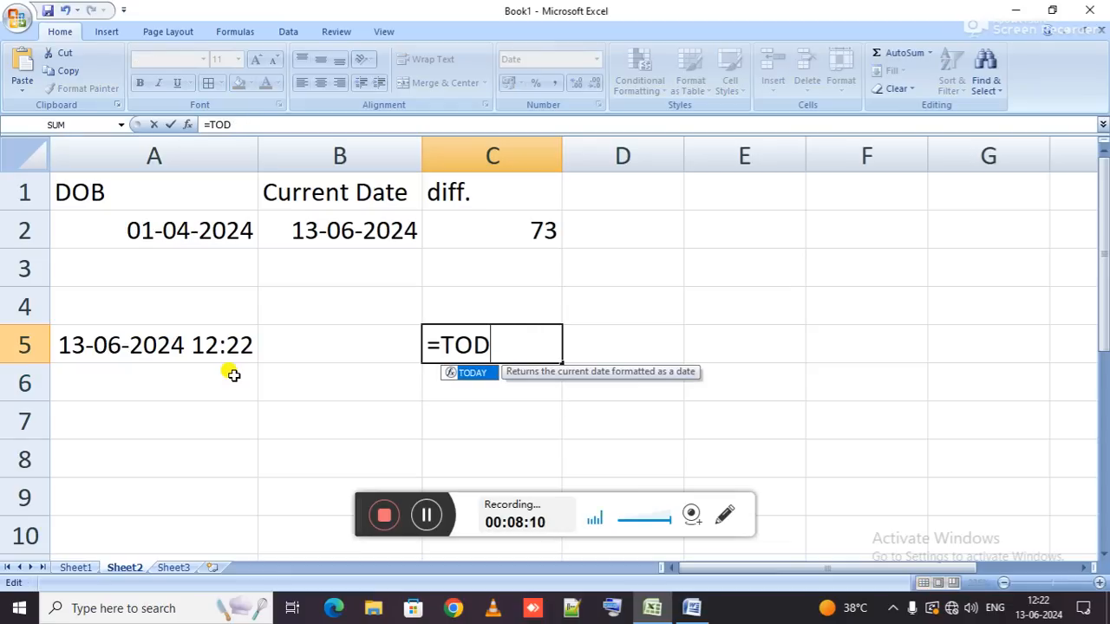
{"action": "key", "text": "Tab"}
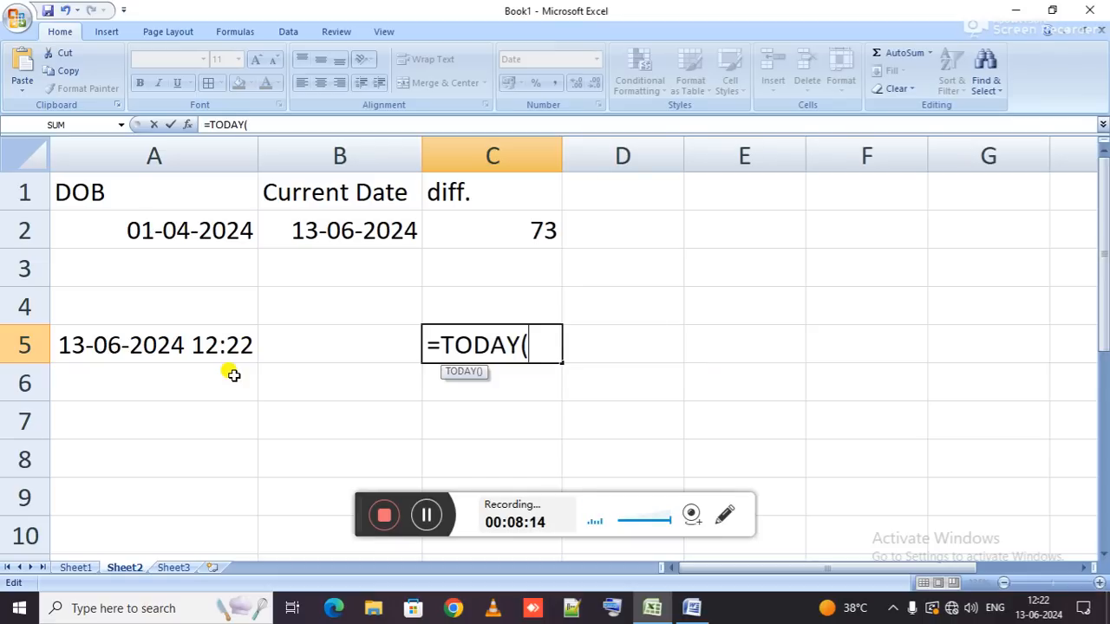
{"action": "key", "text": "Return"}
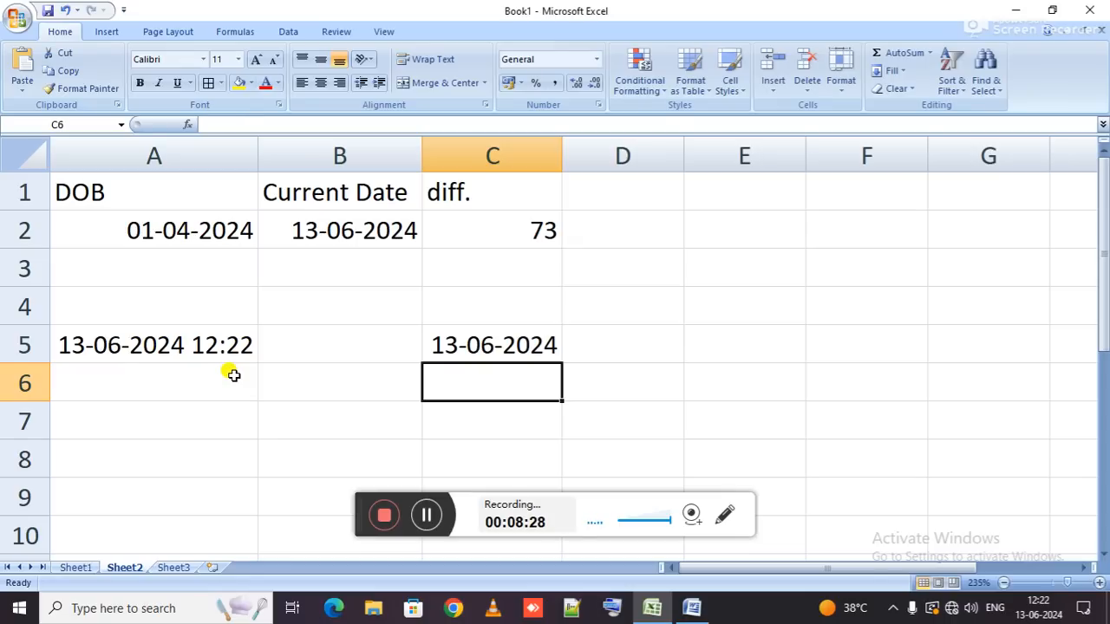
Clear the formula from cell C5 and undo the deletion.
{"action": "key", "text": "Up"}
{"action": "key", "text": "Delete"}
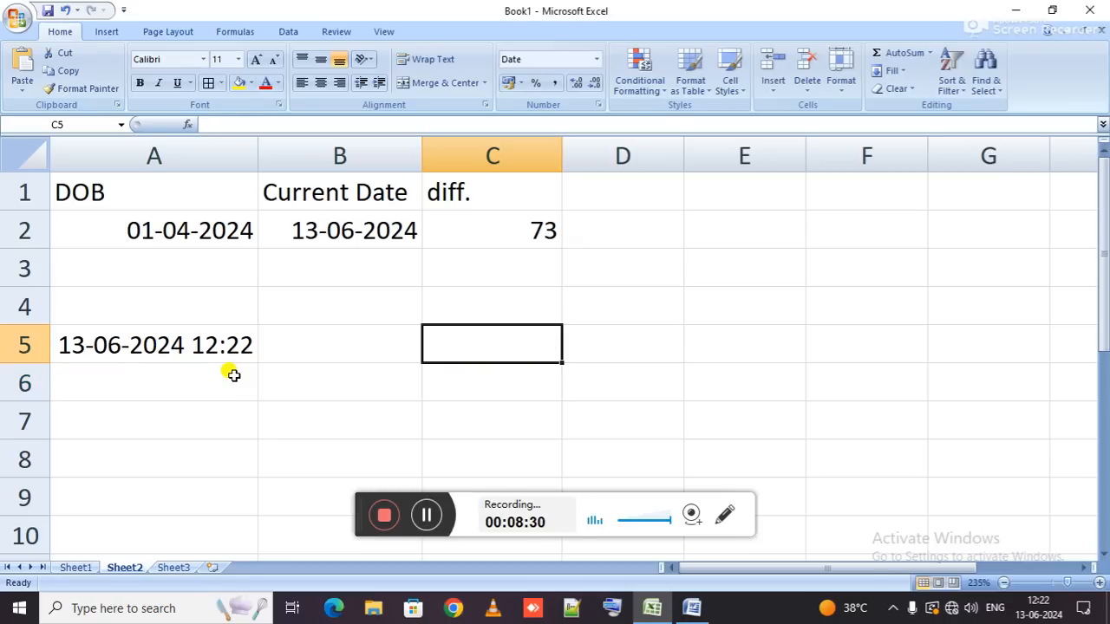
{"action": "key", "text": "ctrl+z"}
{"action": "left_click", "coordinate": [457, 396]}
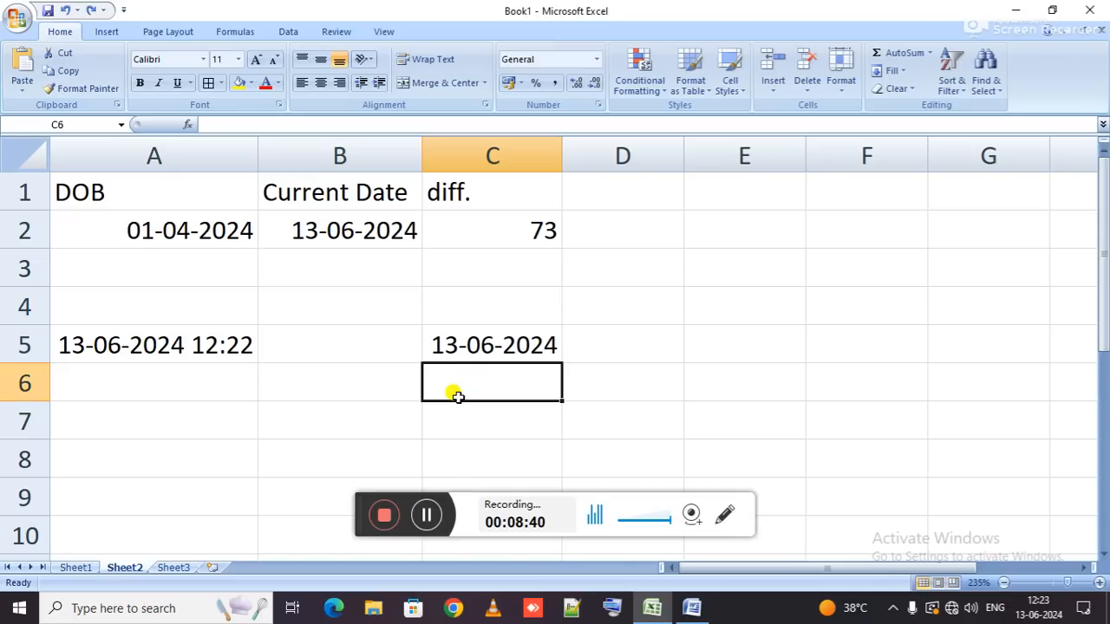
Change the current date in cell B2 to 15-06-2024.
{"action": "left_click", "coordinate": [357, 187]}
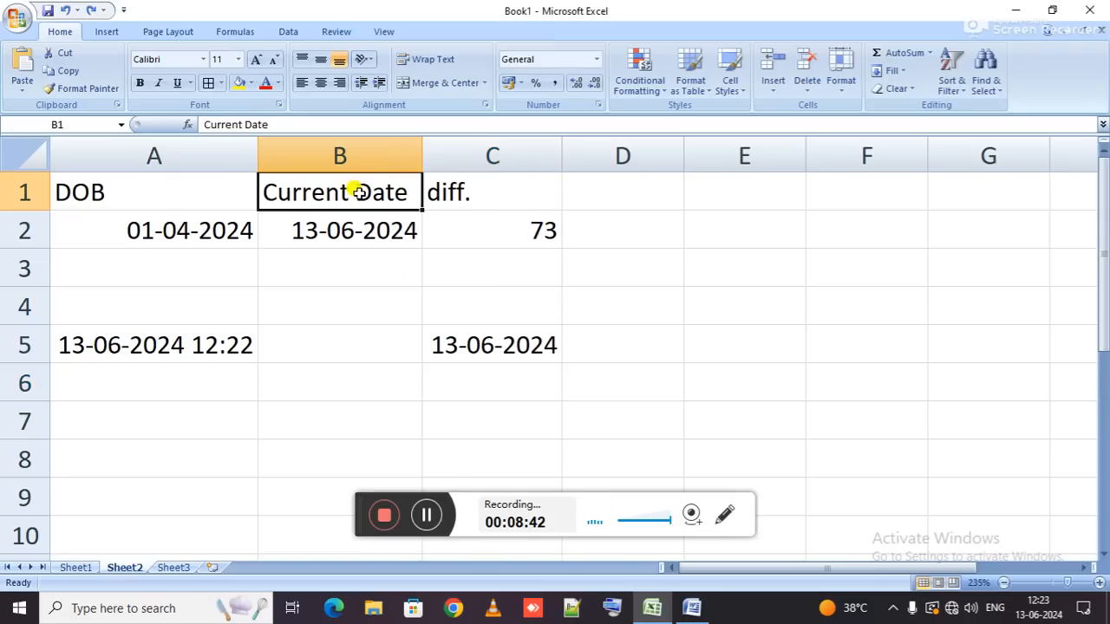
{"action": "double_click", "coordinate": [303, 232]}
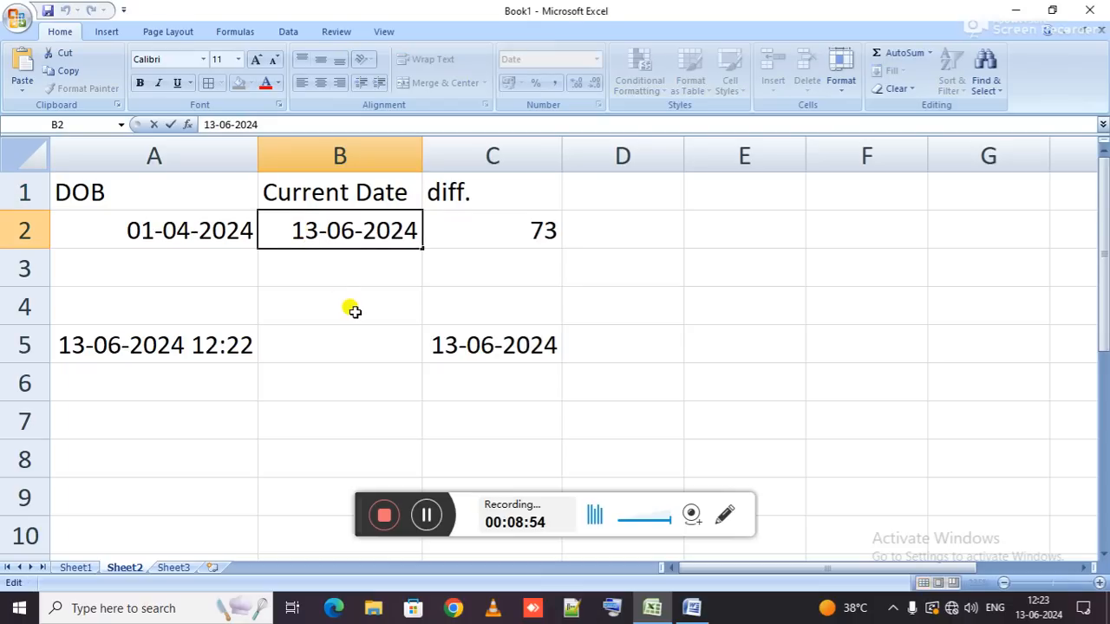
{"action": "key", "text": "Delete"}
{"action": "type", "text": "5"}
{"action": "key", "text": "Return"}
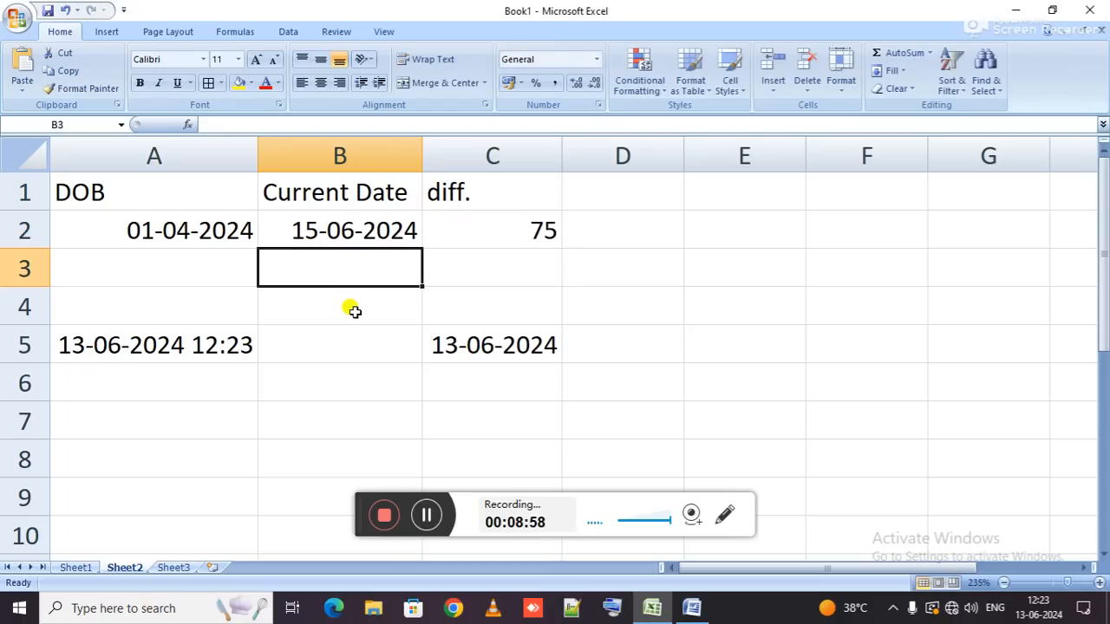
Review the TODAY formula in cell C5 without changing it.
{"action": "double_click", "coordinate": [468, 344]}
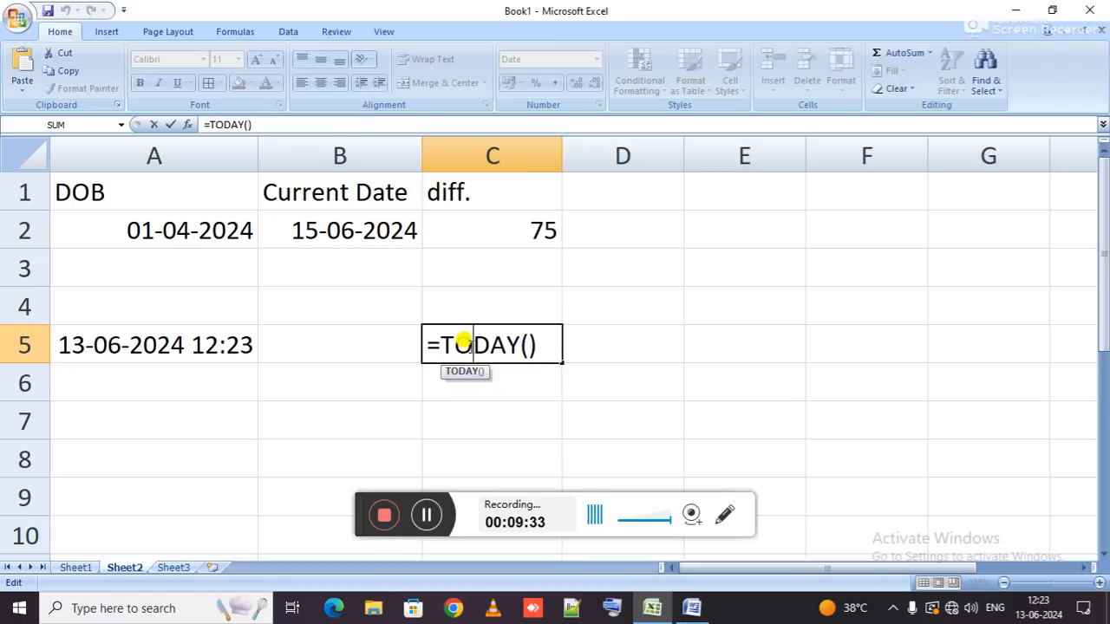
{"action": "key", "text": "ctrl+Return"}
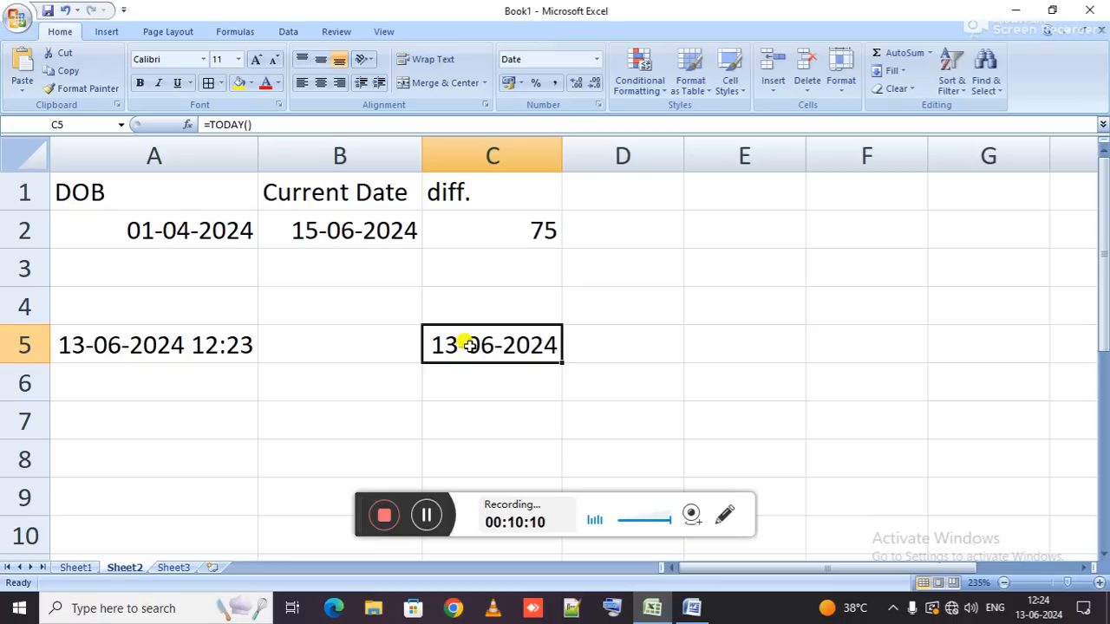
{"action": "double_click", "coordinate": [468, 344]}
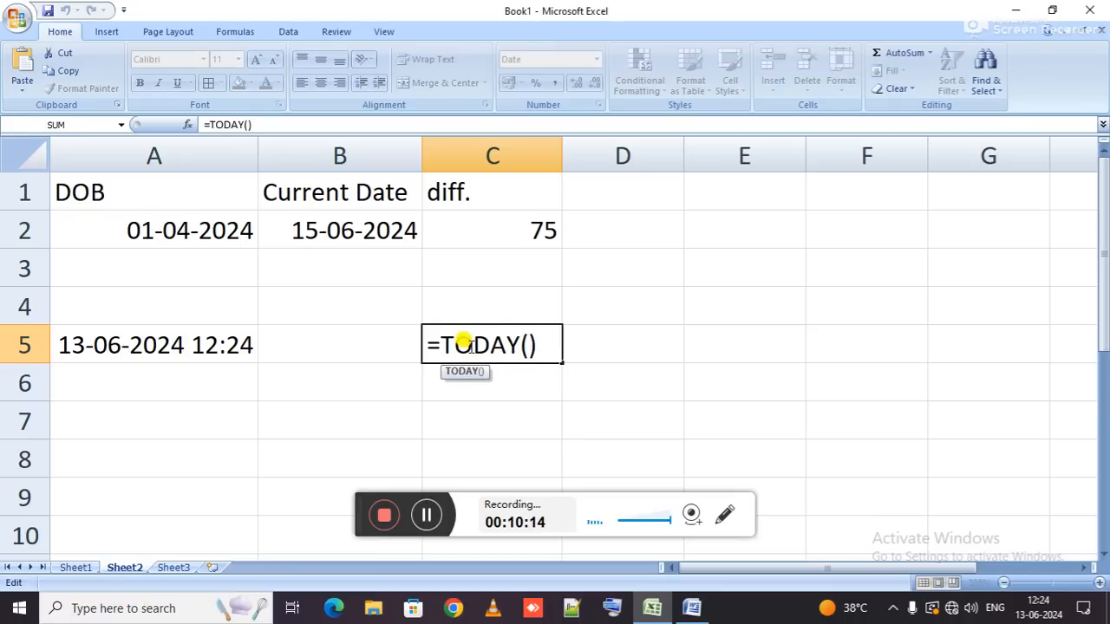
{"action": "key", "text": "Return"}
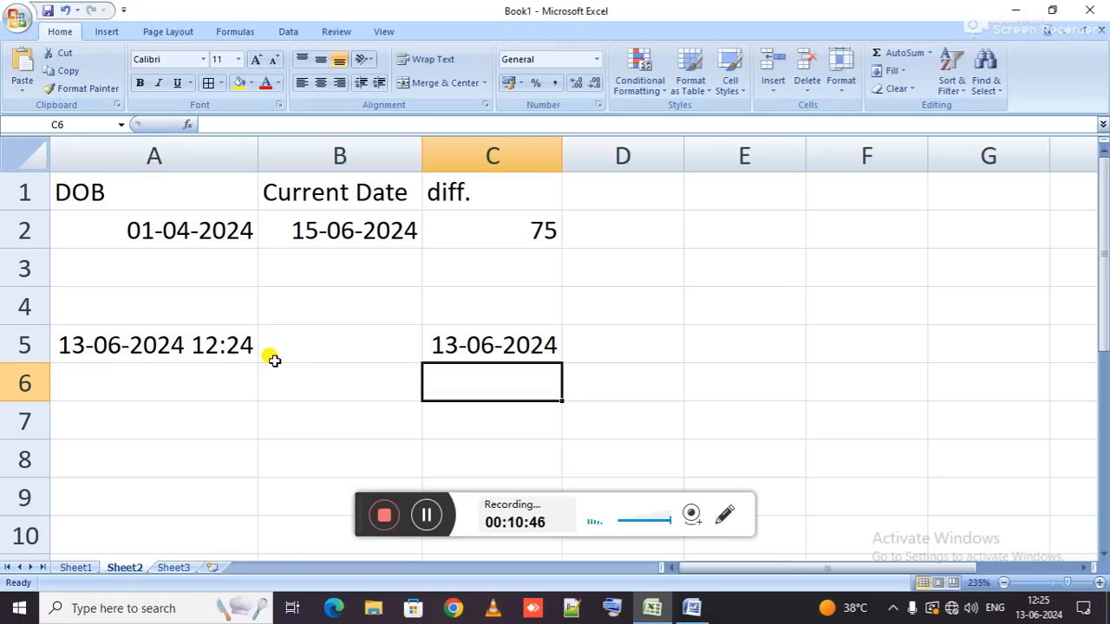
Clear the contents of the range A5:C6 and undo the deletion.
{"action": "left_click_drag", "start_coordinate": [546, 345], "coordinate": [212, 365]}
{"action": "key", "text": "Delete"}
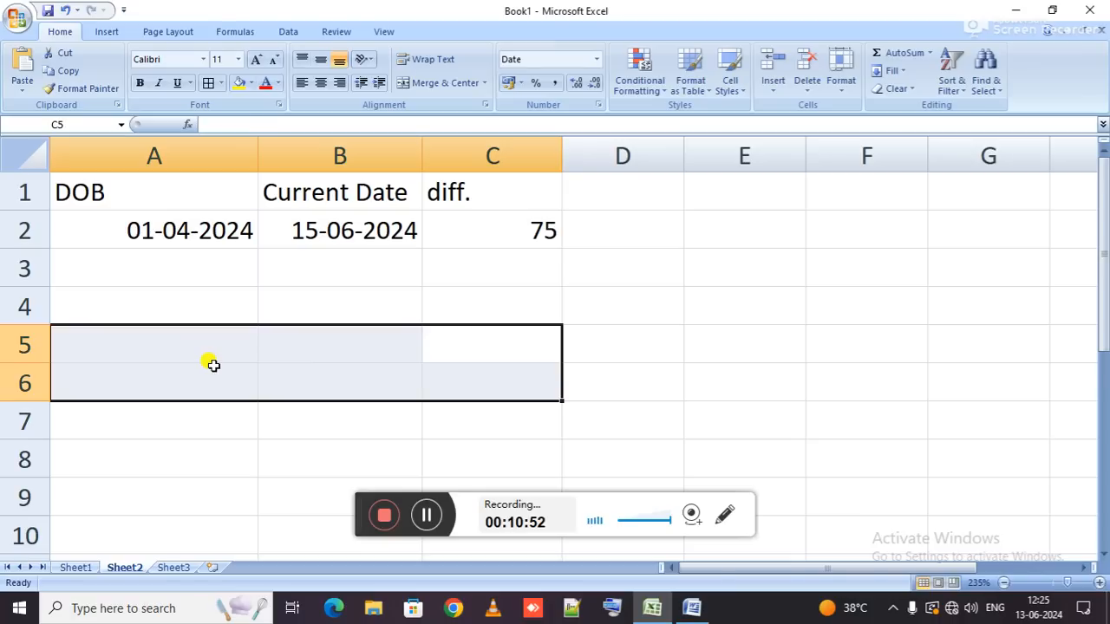
{"action": "key", "text": "ctrl+z"}
Enter the formula =TODAY() in cell A10.
{"action": "scroll", "coordinate": [212, 365], "scroll_direction": "down", "scroll_amount": 3}
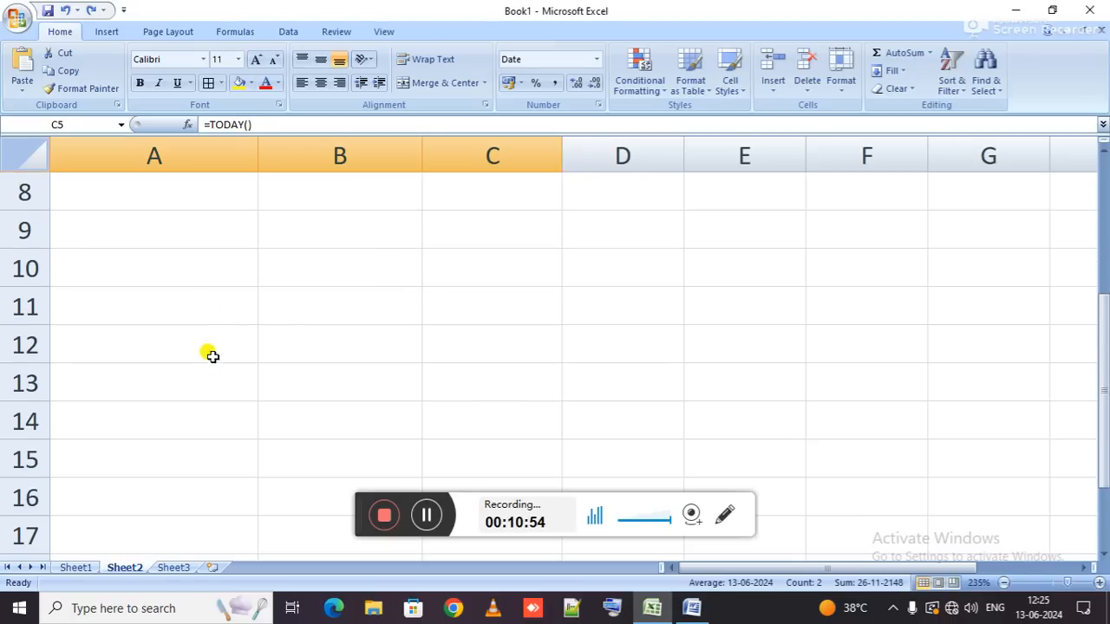
{"action": "left_click", "coordinate": [222, 280]}
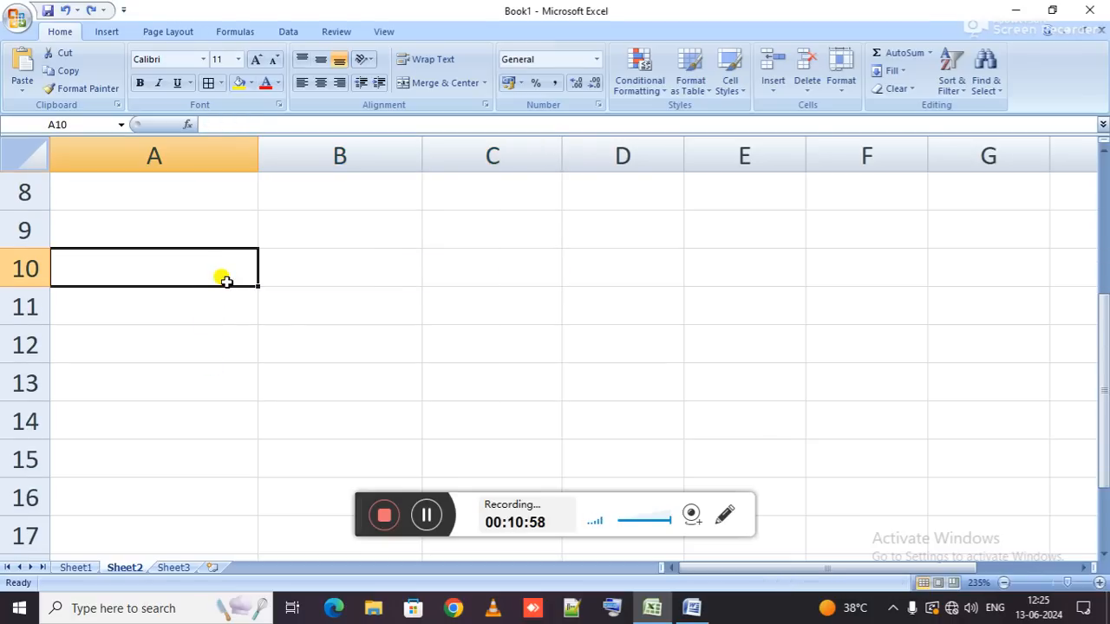
{"action": "type", "text": "="}
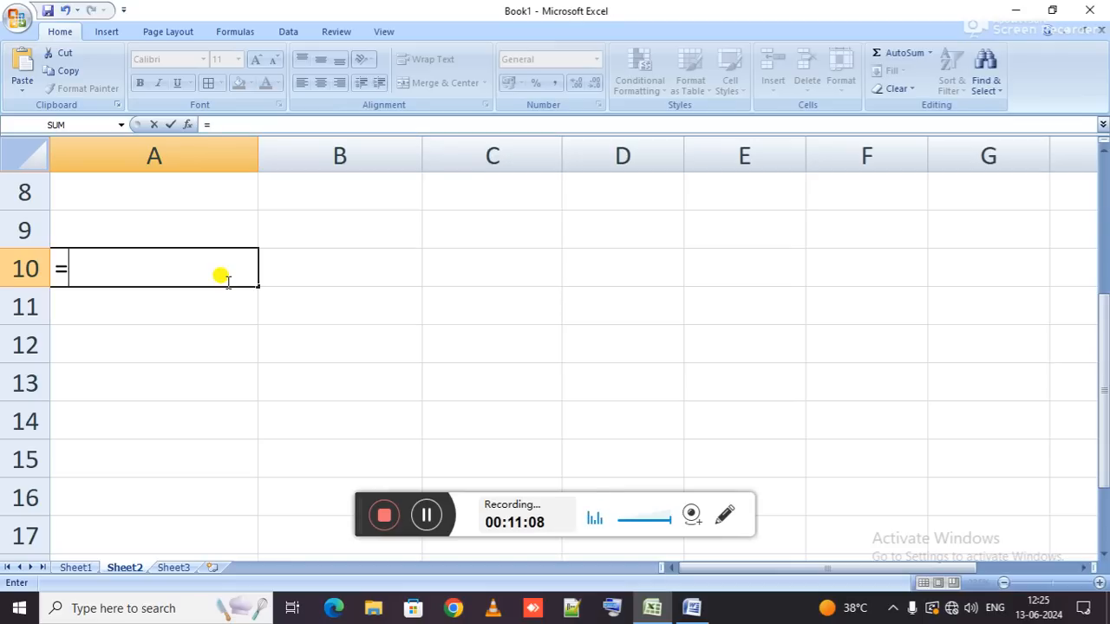
{"action": "type", "text": "t"}
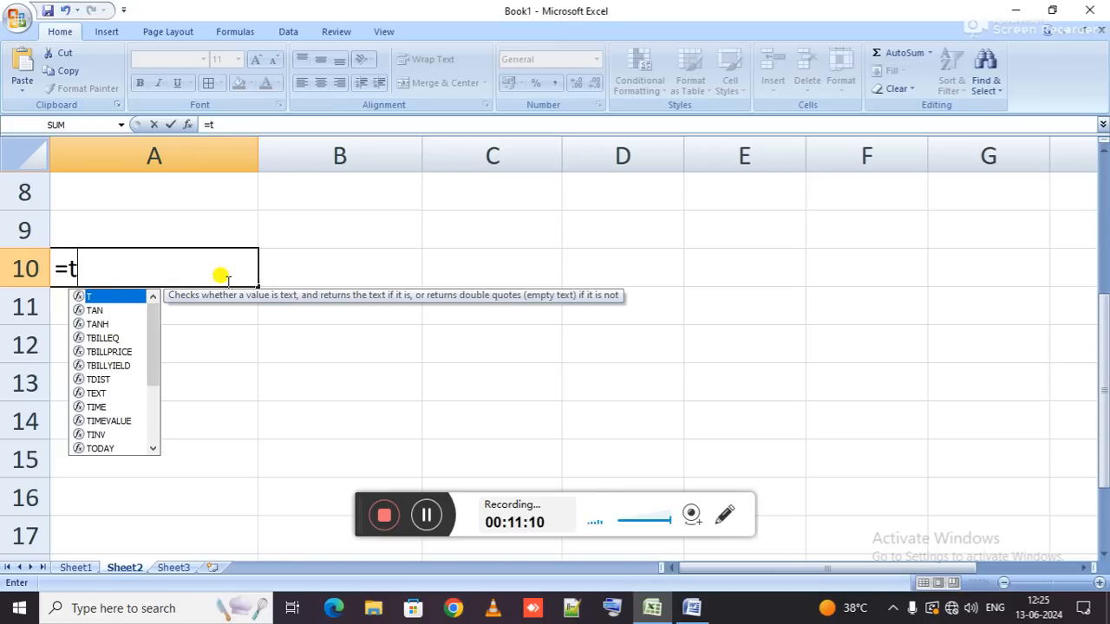
{"action": "type", "text": "oday"}
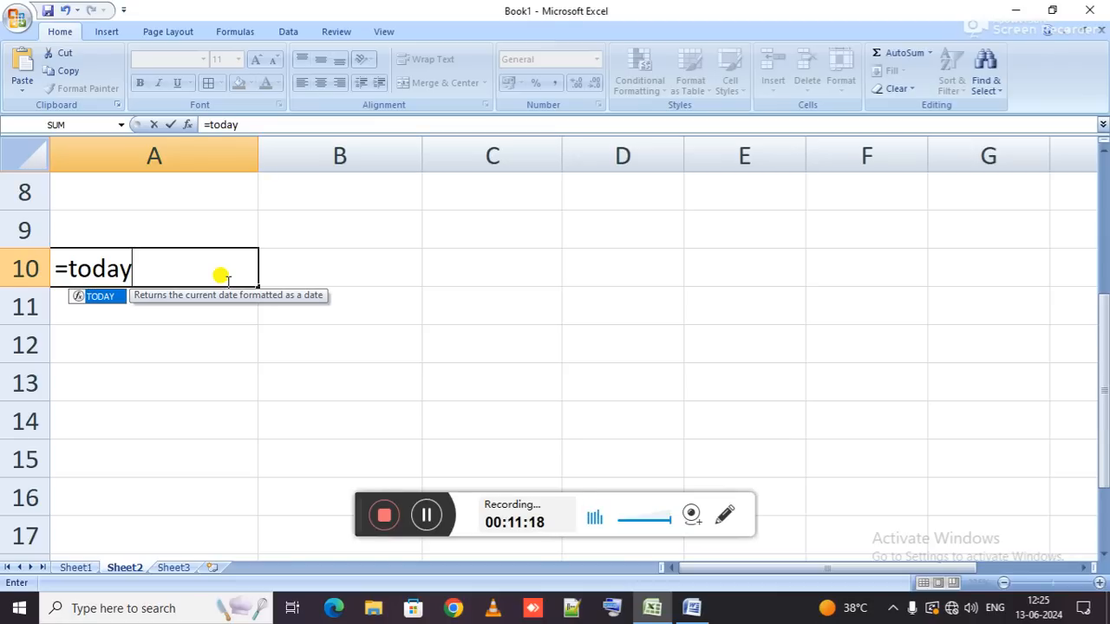
{"action": "key", "text": "Tab"}
{"action": "key", "text": "Return"}
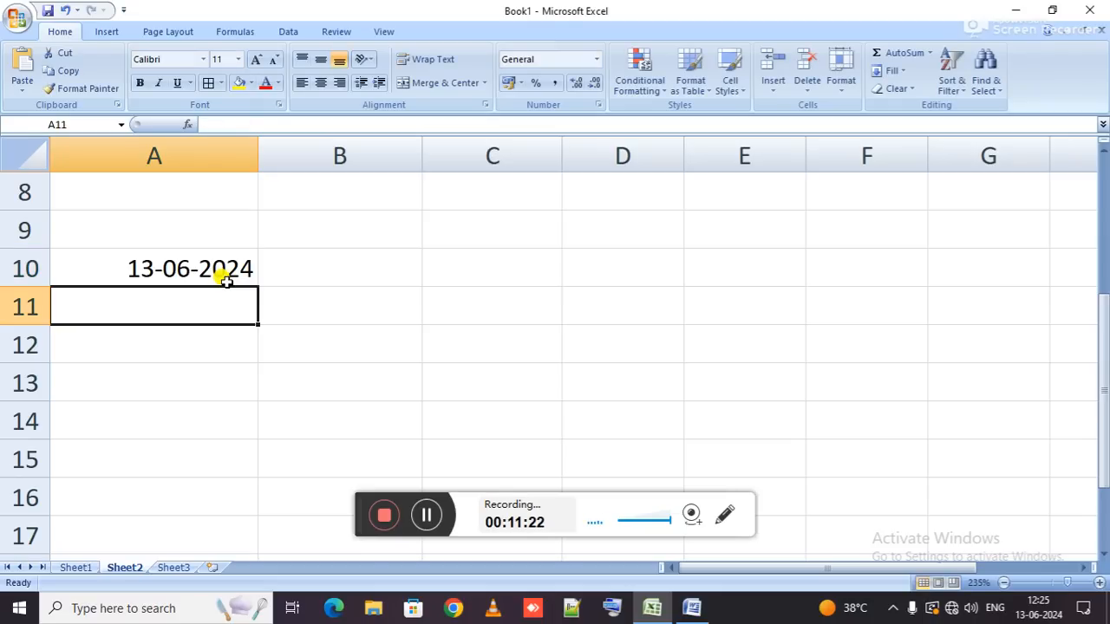
Replace the formula in cell A10 with =NOW().
{"action": "left_click", "coordinate": [225, 279]}
{"action": "type", "text": "=no"}
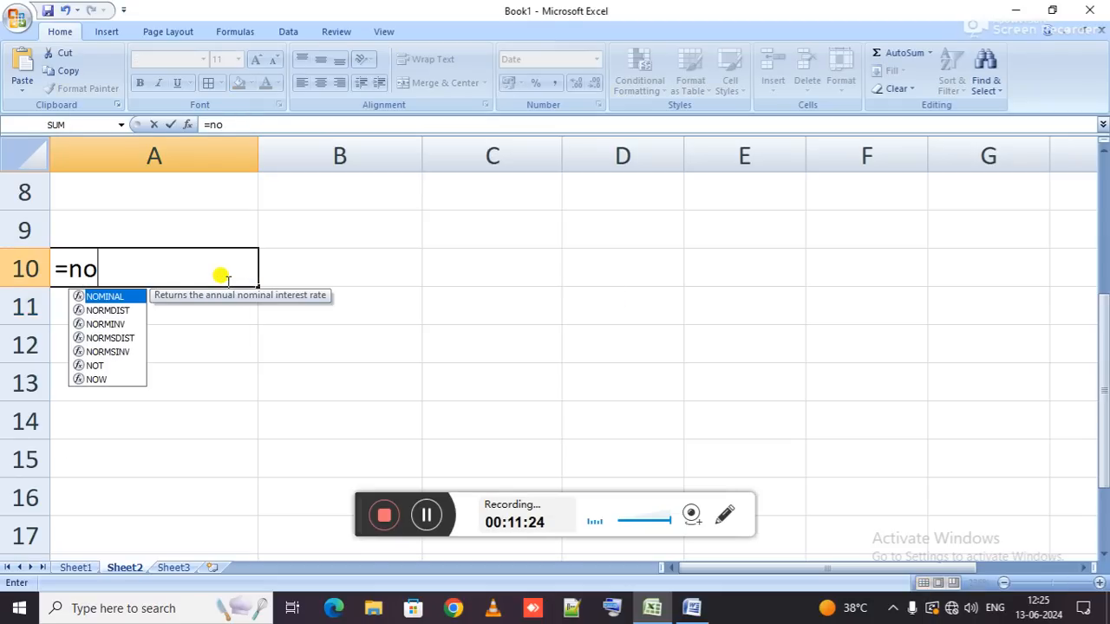
{"action": "type", "text": "w"}
{"action": "key", "text": "Tab"}
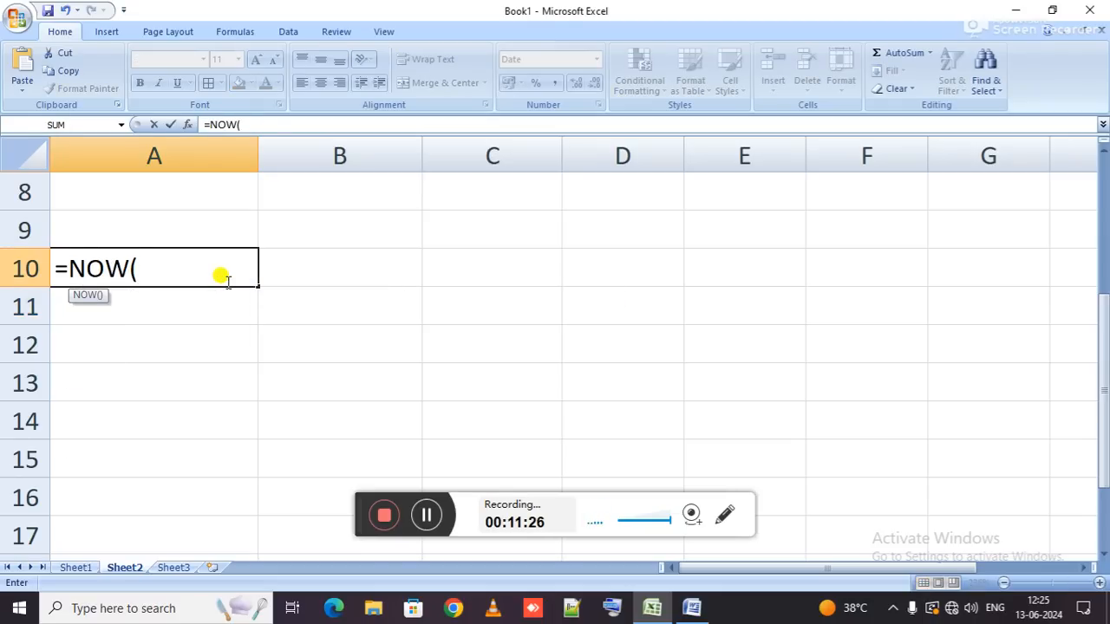
{"action": "key", "text": "Return"}
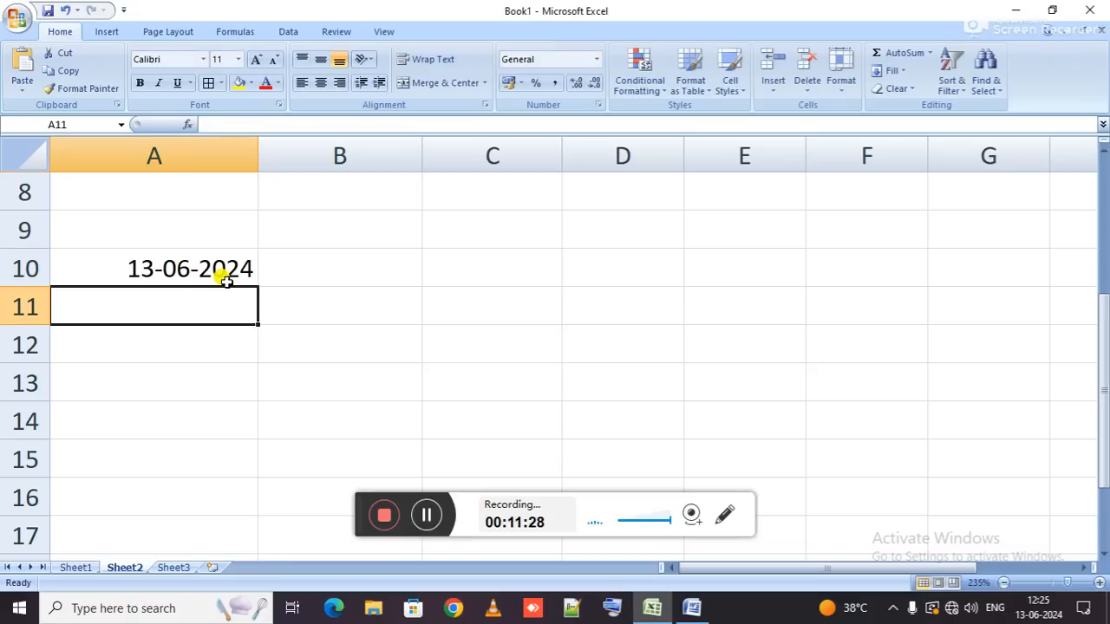
Clear both contents and formatting from cell A10 and enter the formula =NOW() in it.
{"action": "left_click", "coordinate": [226, 280]}
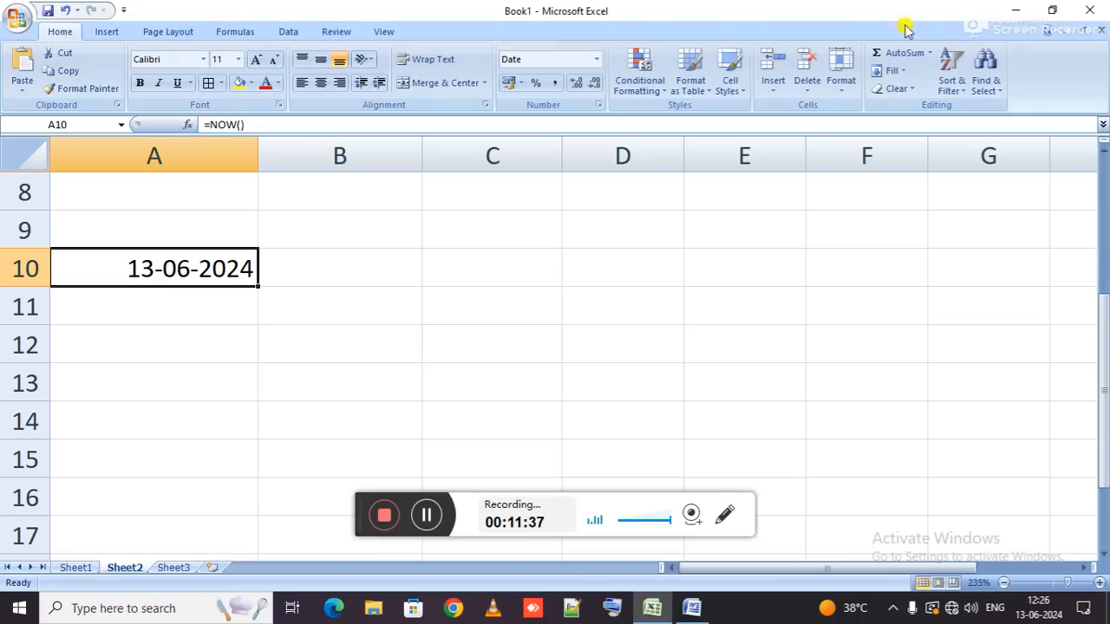
{"action": "left_click", "coordinate": [899, 88]}
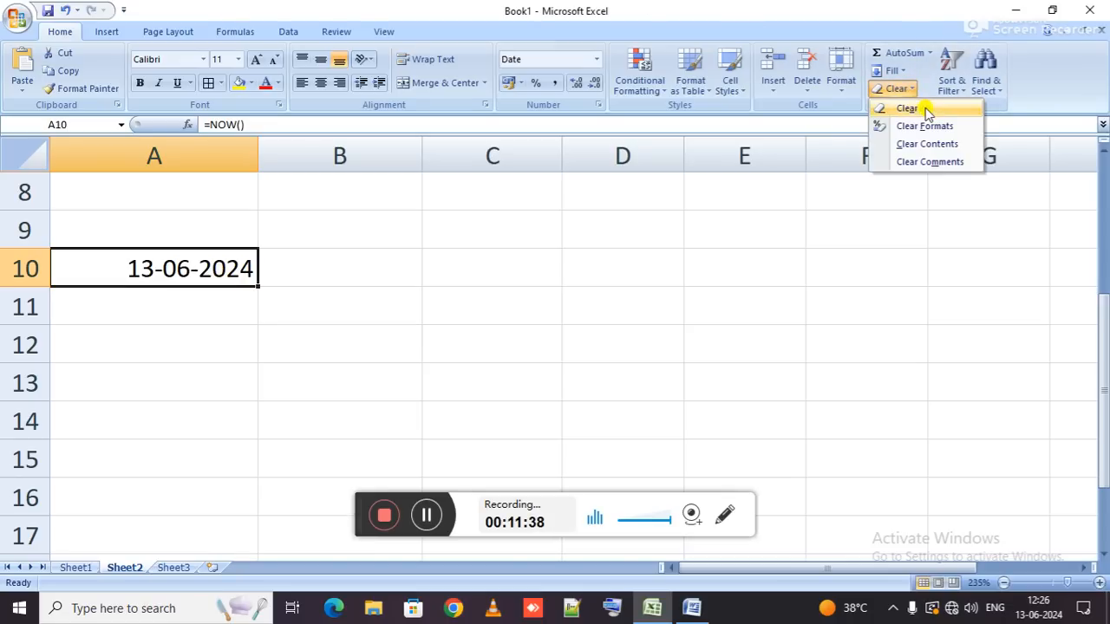
{"action": "left_click", "coordinate": [925, 110]}
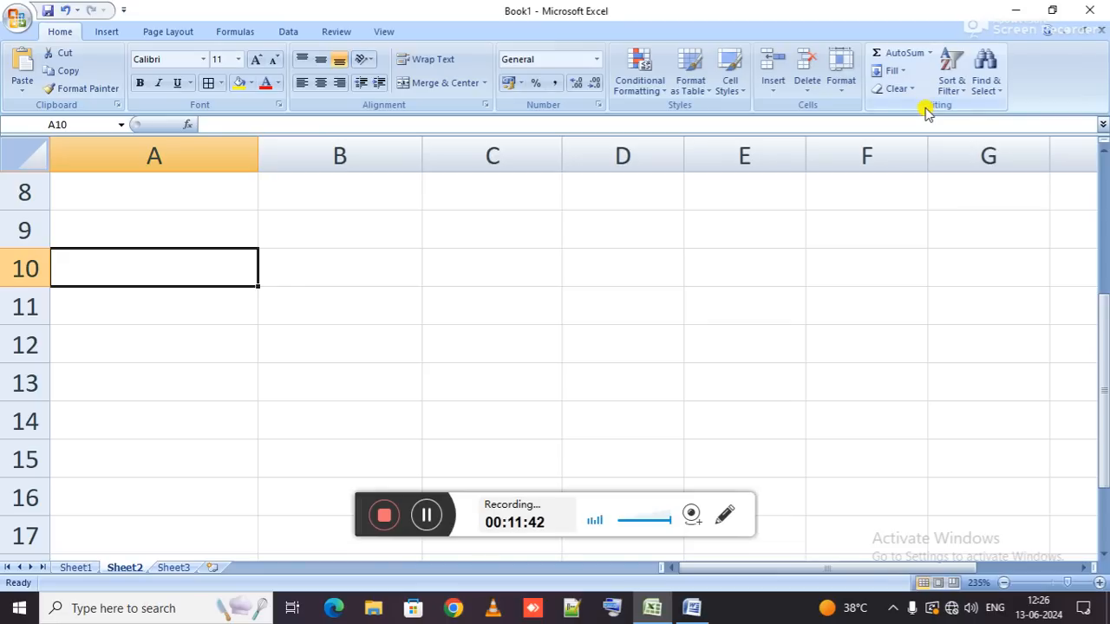
{"action": "type", "text": "=now"}
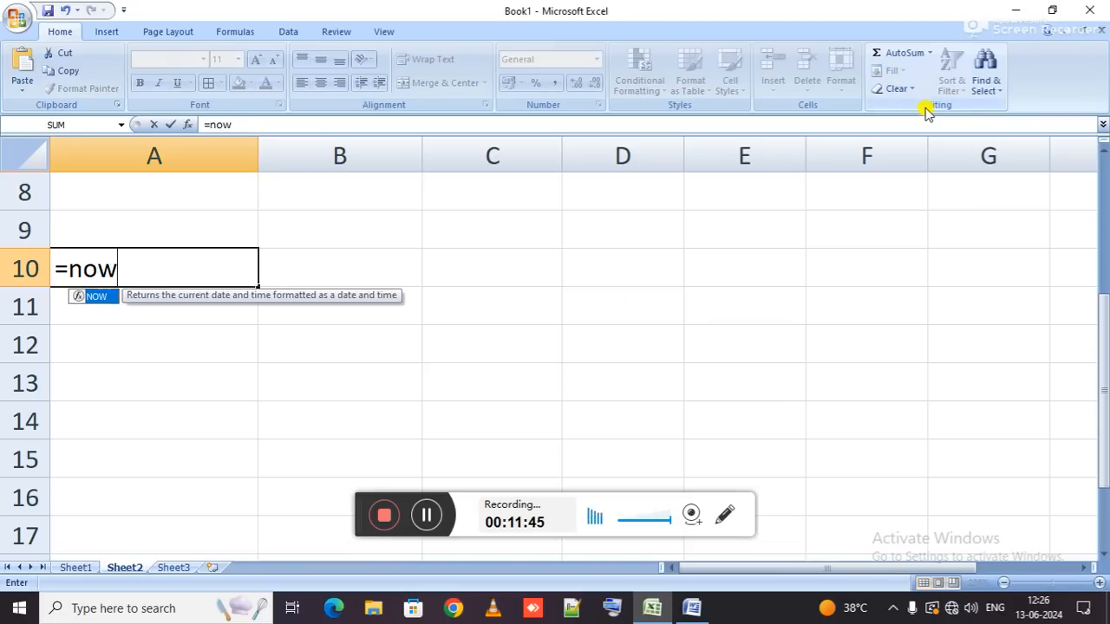
{"action": "key", "text": "Tab"}
{"action": "key", "text": "Return"}
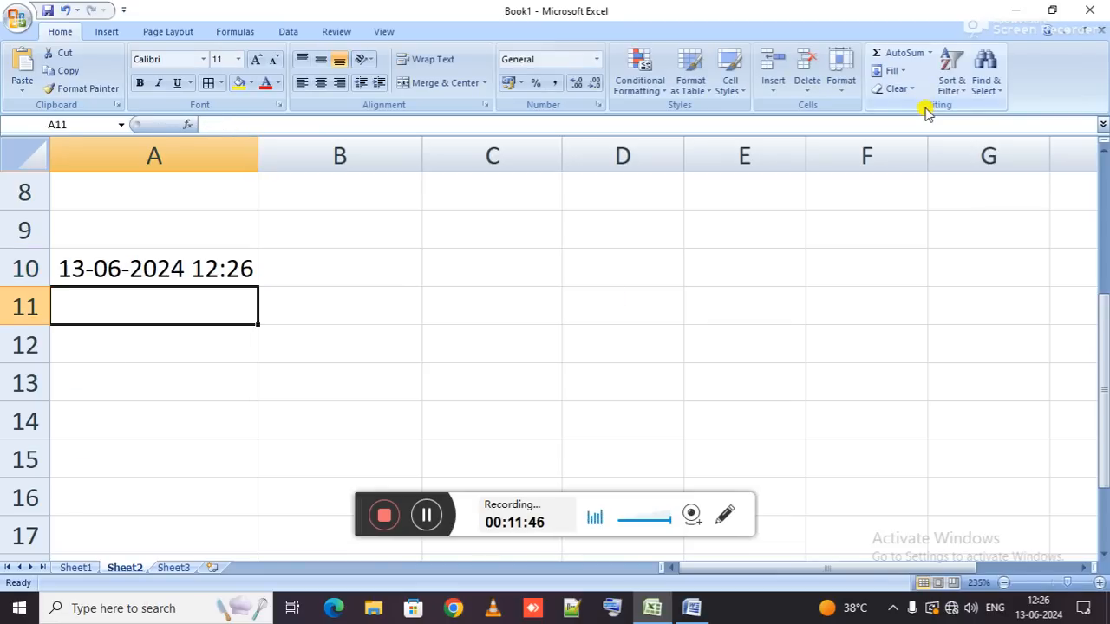
{"action": "key", "text": "Up"}
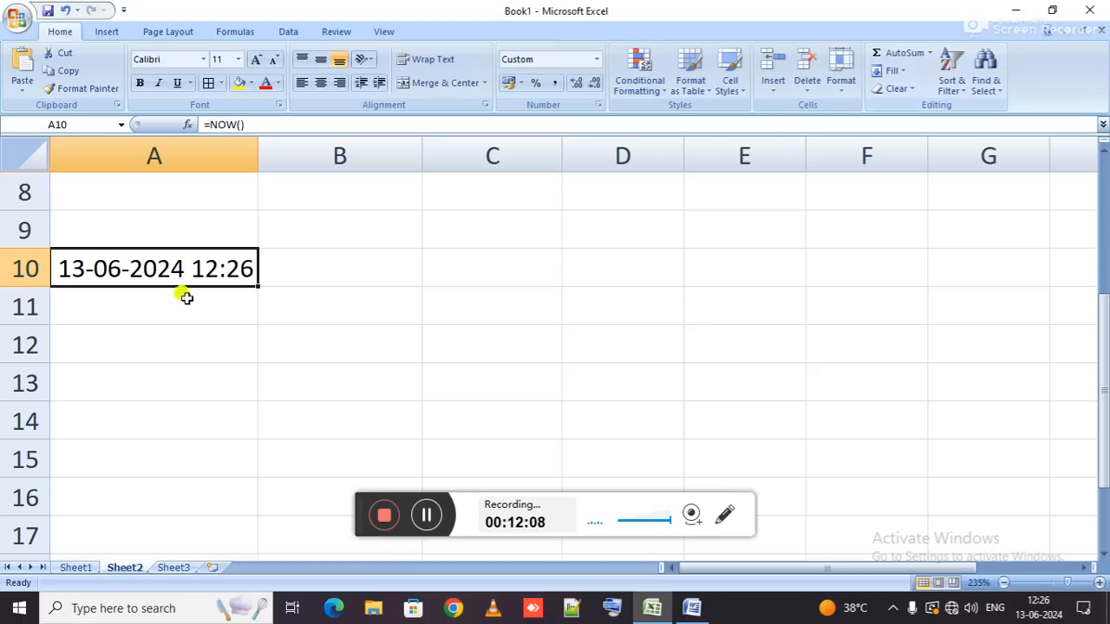
Enter another date of birth in cell A3, using slashes and a two-digit year.
{"action": "scroll", "coordinate": [446, 308], "scroll_direction": "up", "scroll_amount": 3}
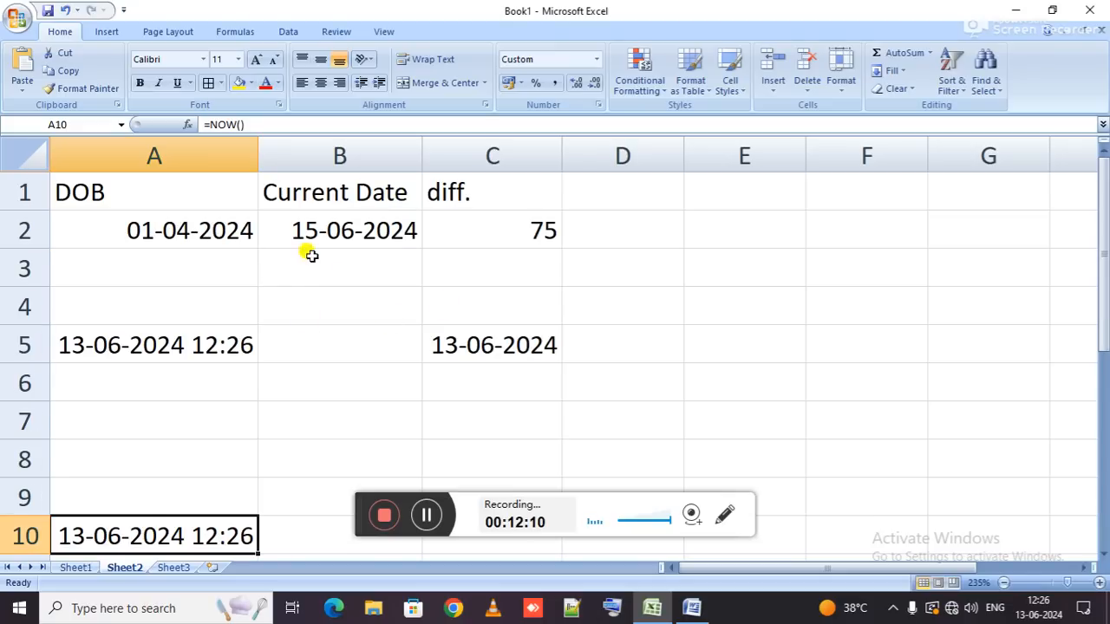
{"action": "left_click", "coordinate": [229, 224]}
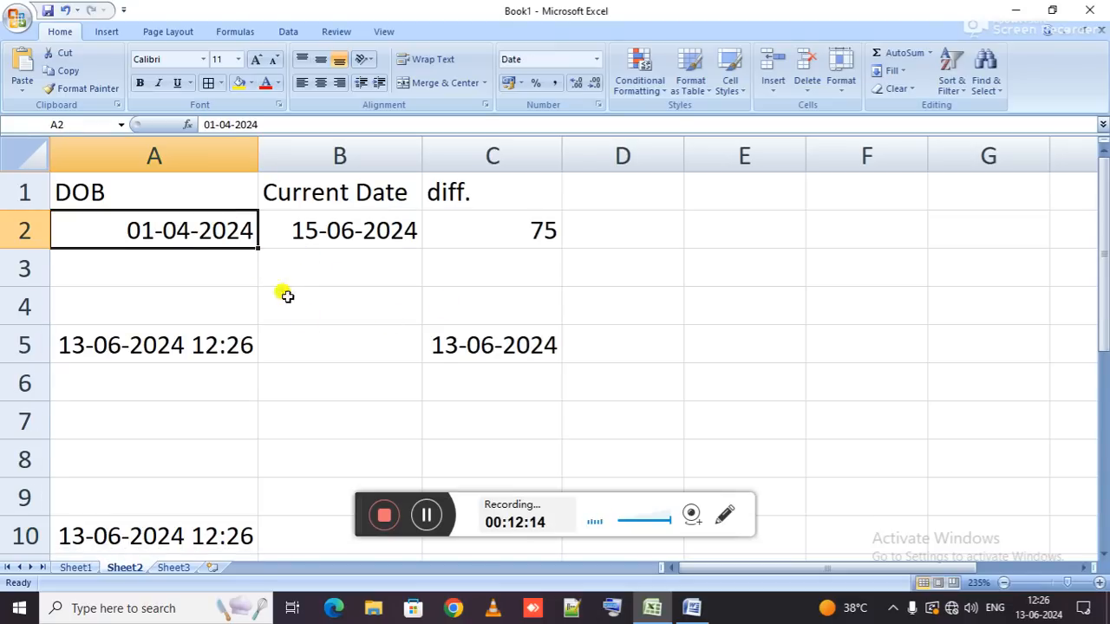
{"action": "left_click", "coordinate": [234, 342]}
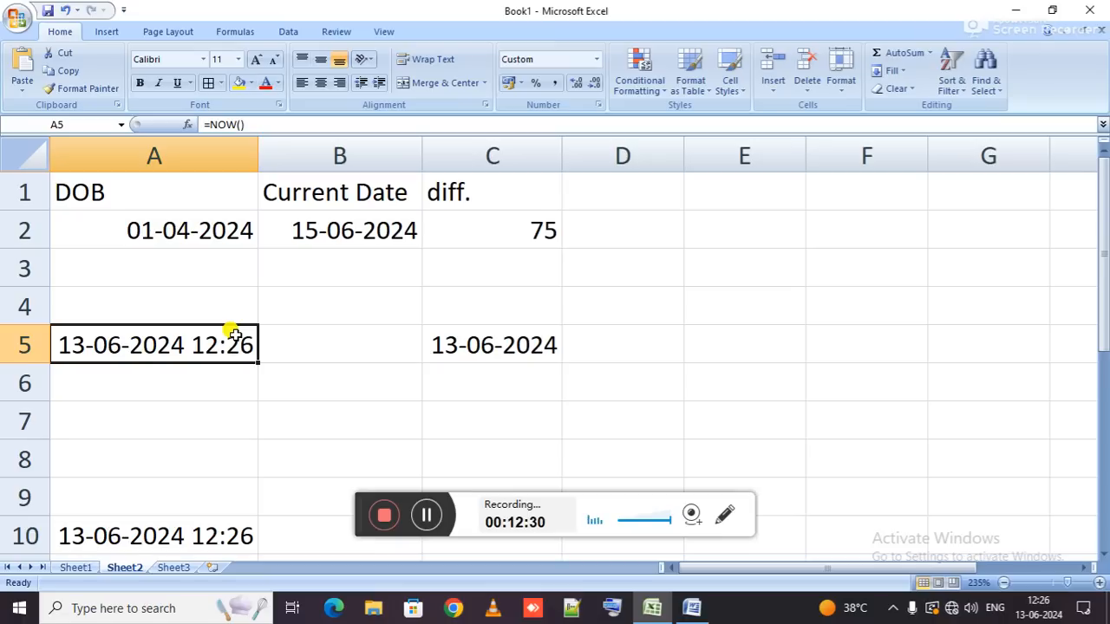
{"action": "left_click", "coordinate": [187, 214]}
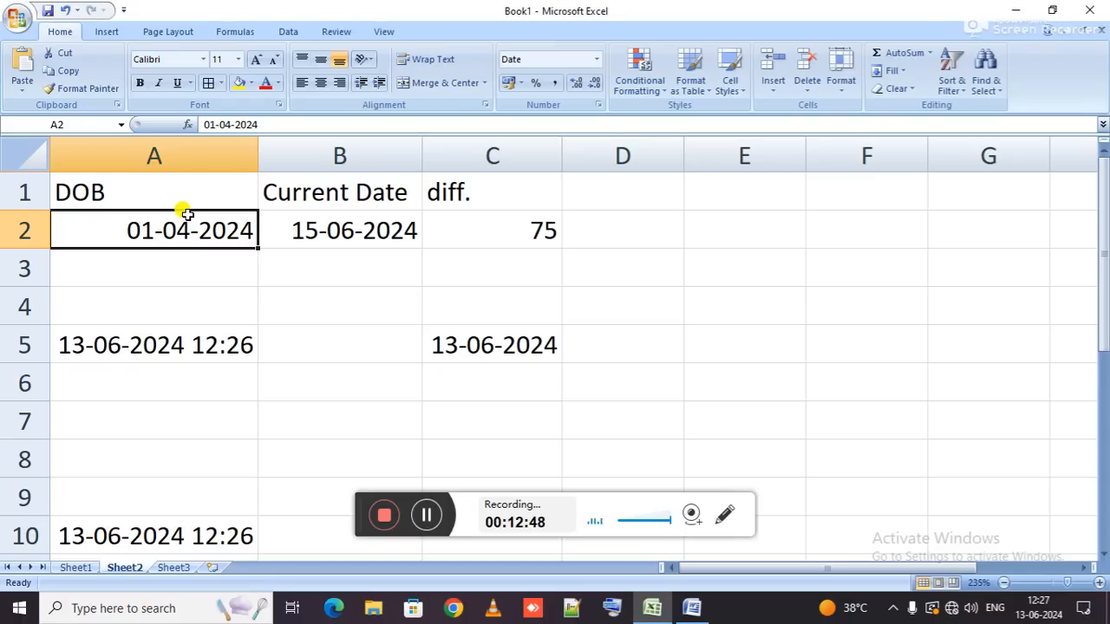
{"action": "key", "text": "Return"}
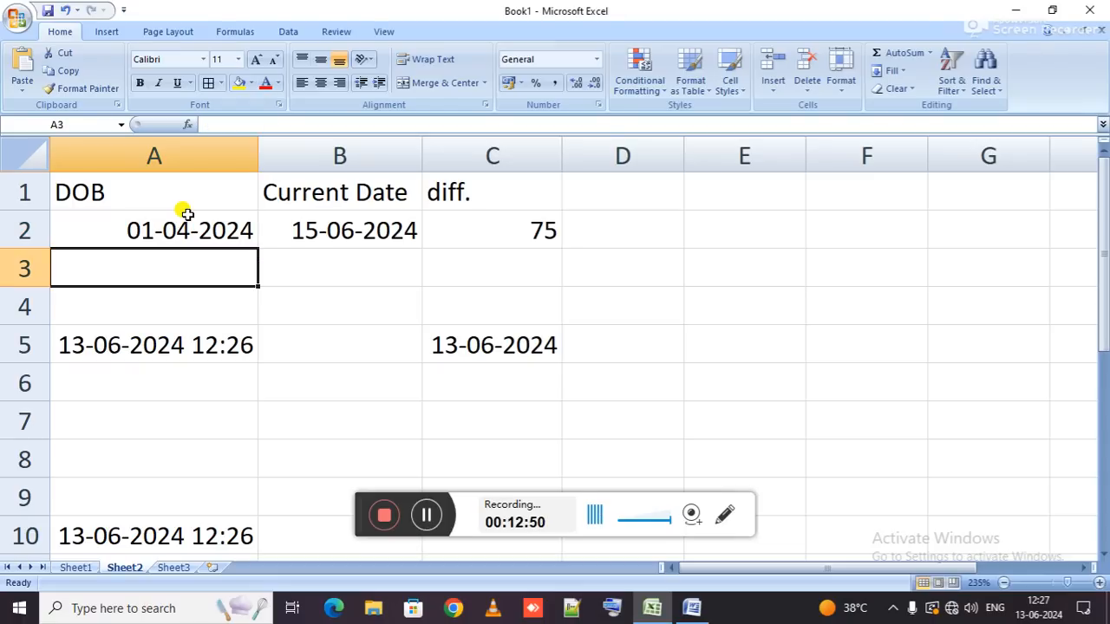
{"action": "type", "text": "5/"}
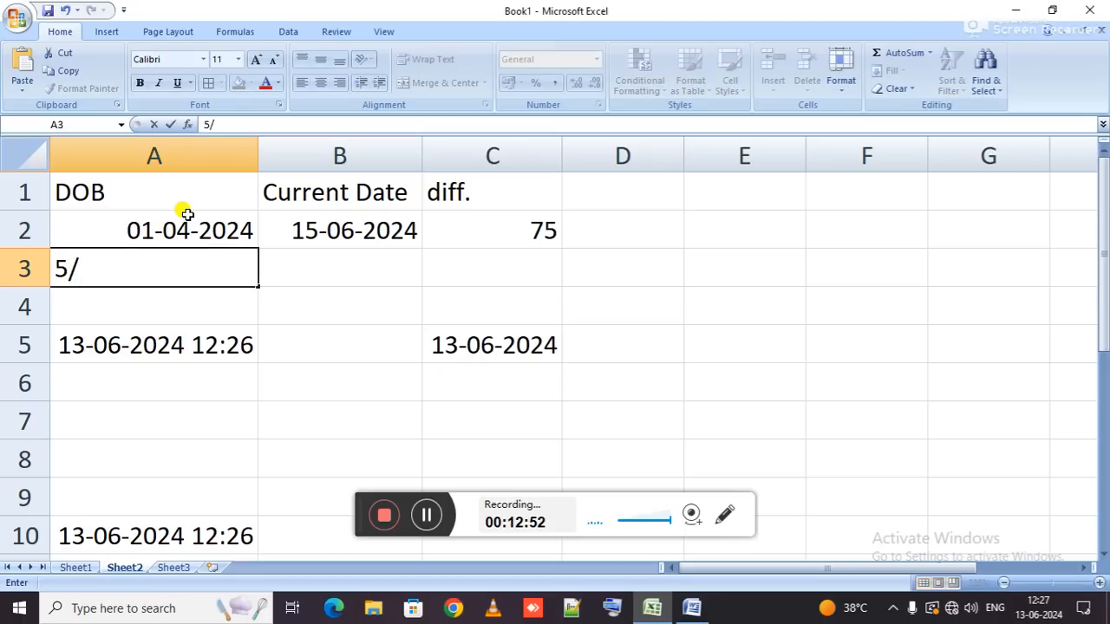
{"action": "type", "text": "12/23"}
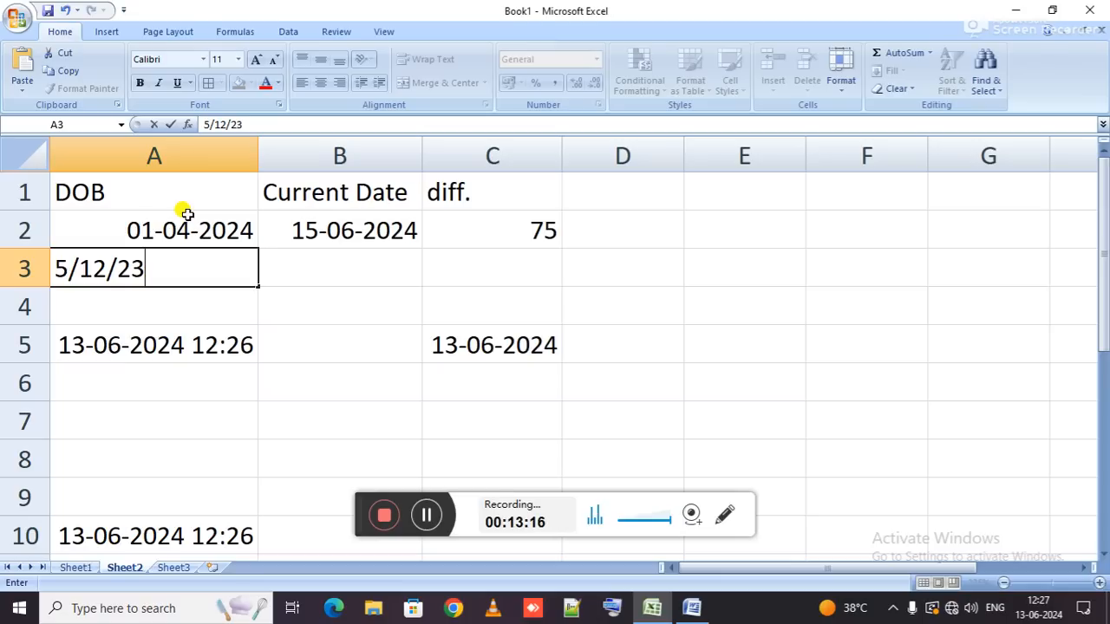
{"action": "key", "text": "Return"}
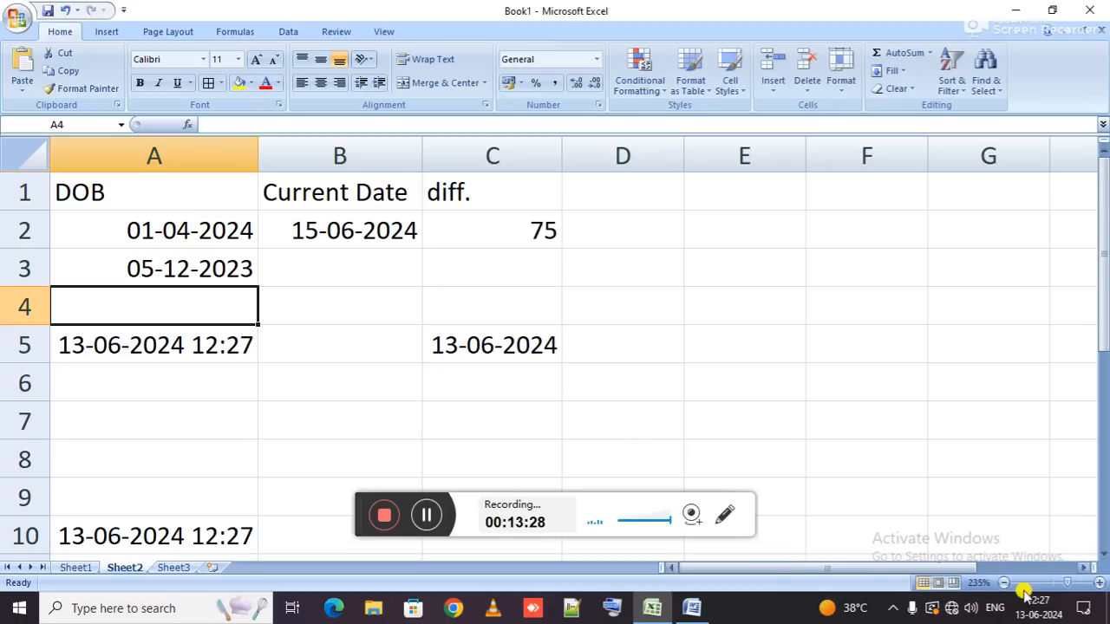
Delete the contents of the range A5:C5 and clear all its formatting.
{"action": "mouse_move", "coordinate": [1030, 612]}
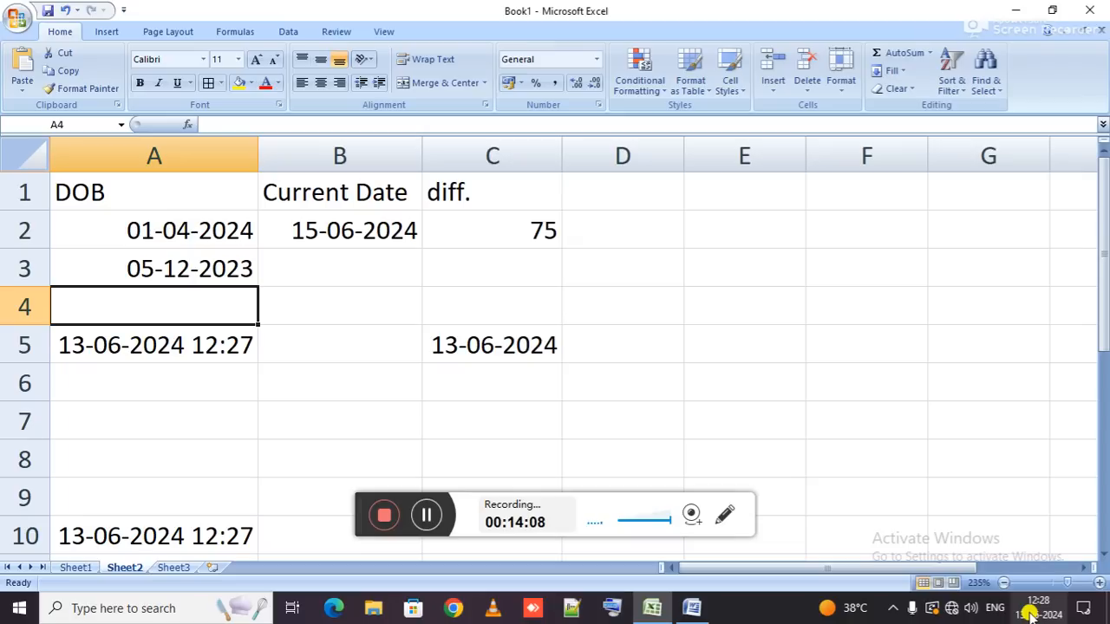
{"action": "key", "text": "Down"}
{"action": "key", "text": "shift+Right"}
{"action": "key", "text": "shift+Right"}
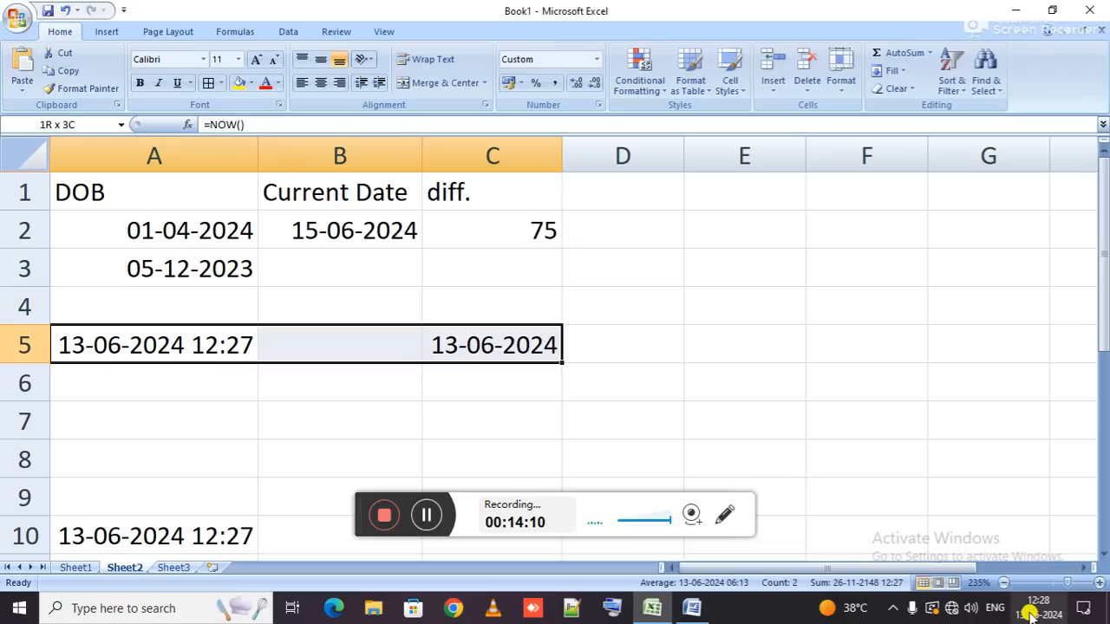
{"action": "key", "text": "Delete"}
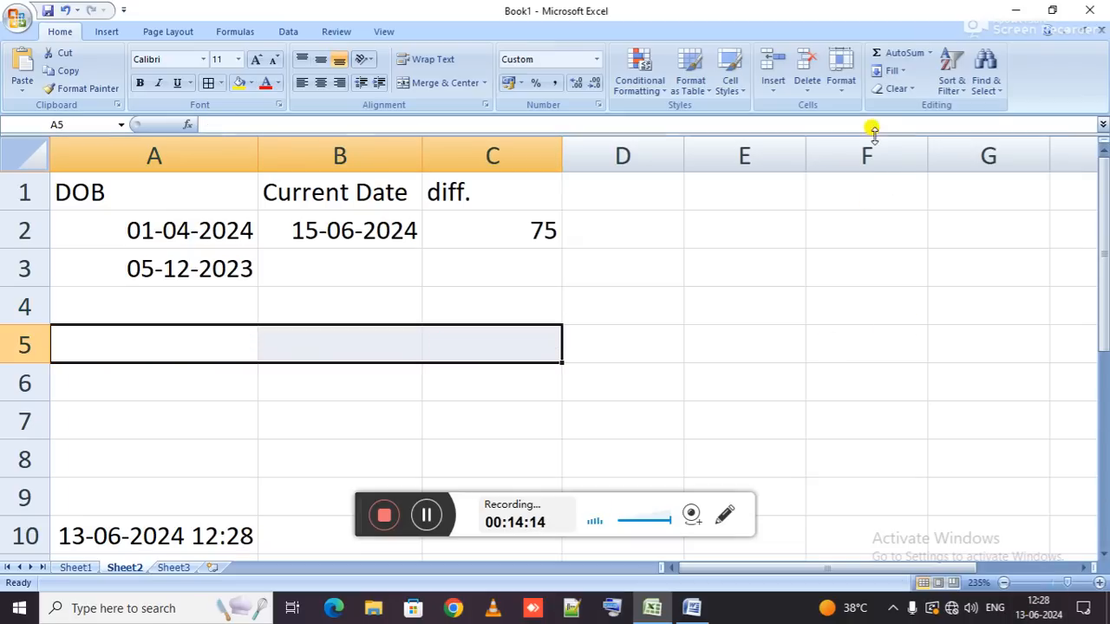
{"action": "left_click", "coordinate": [900, 100]}
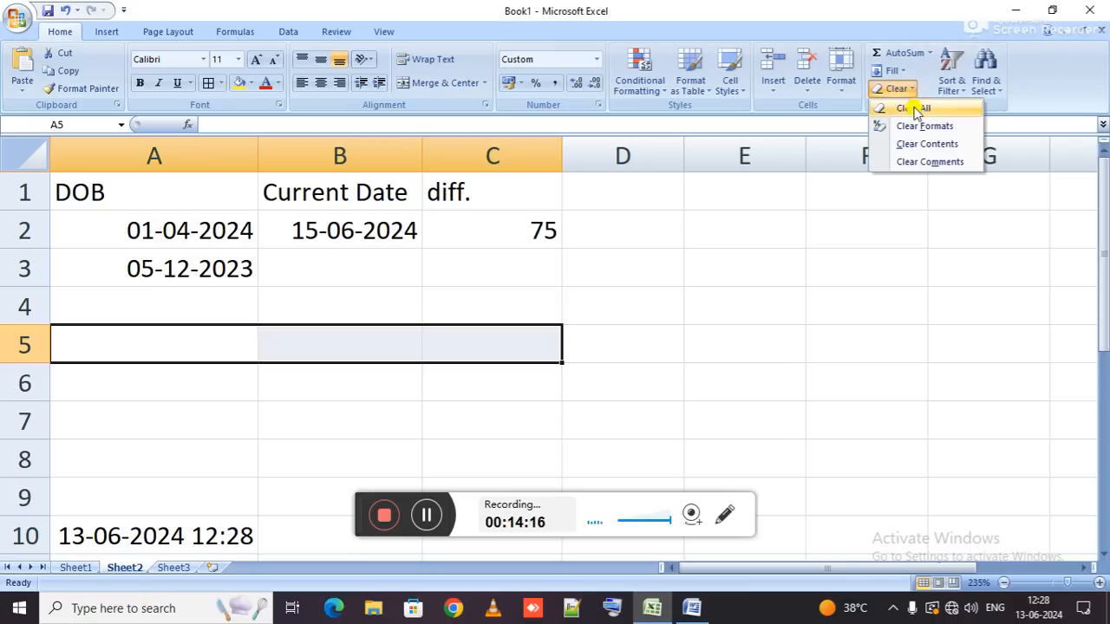
{"action": "left_click", "coordinate": [912, 106]}
Enter the date 5/8/2022 in cell C5.
{"action": "left_click", "coordinate": [505, 349]}
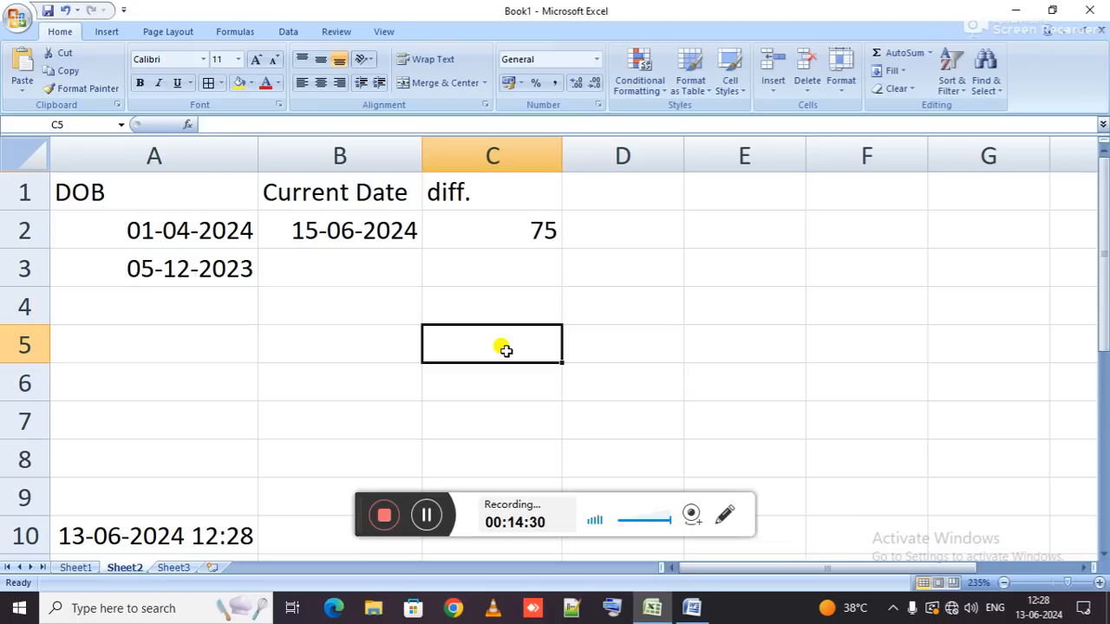
{"action": "type", "text": "5/8/"}
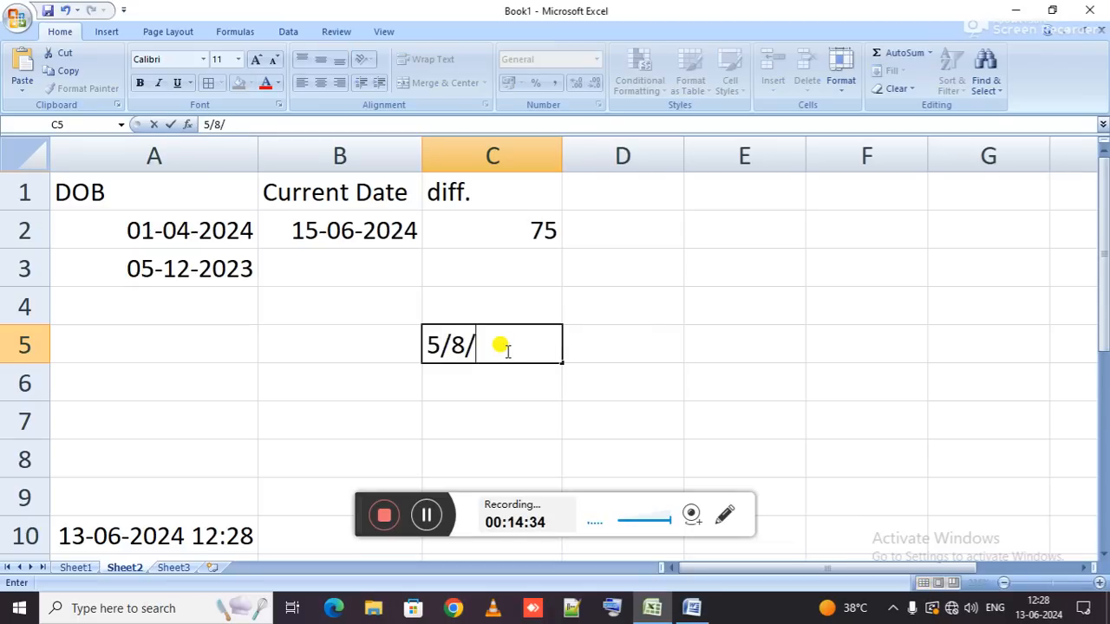
{"action": "type", "text": "2022"}
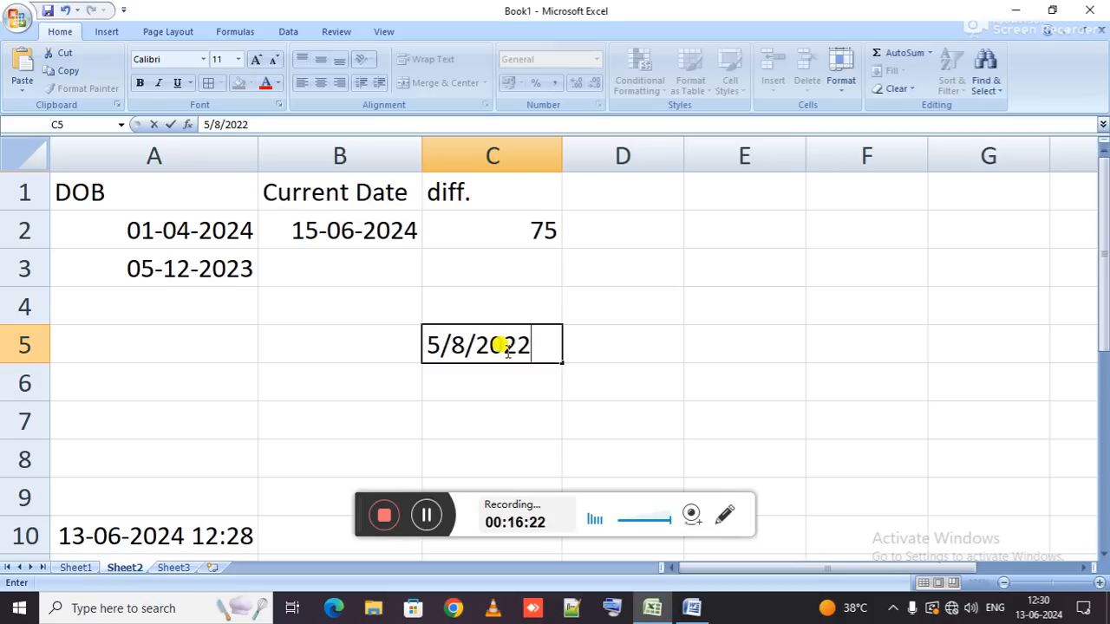
{"action": "key", "text": "Return"}
Check the first D.O.B. entry in the Word assignment's result table and enter 6/13/2024 in cell F8 of the Excel sheet.
{"action": "key", "text": "alt+Tab"}
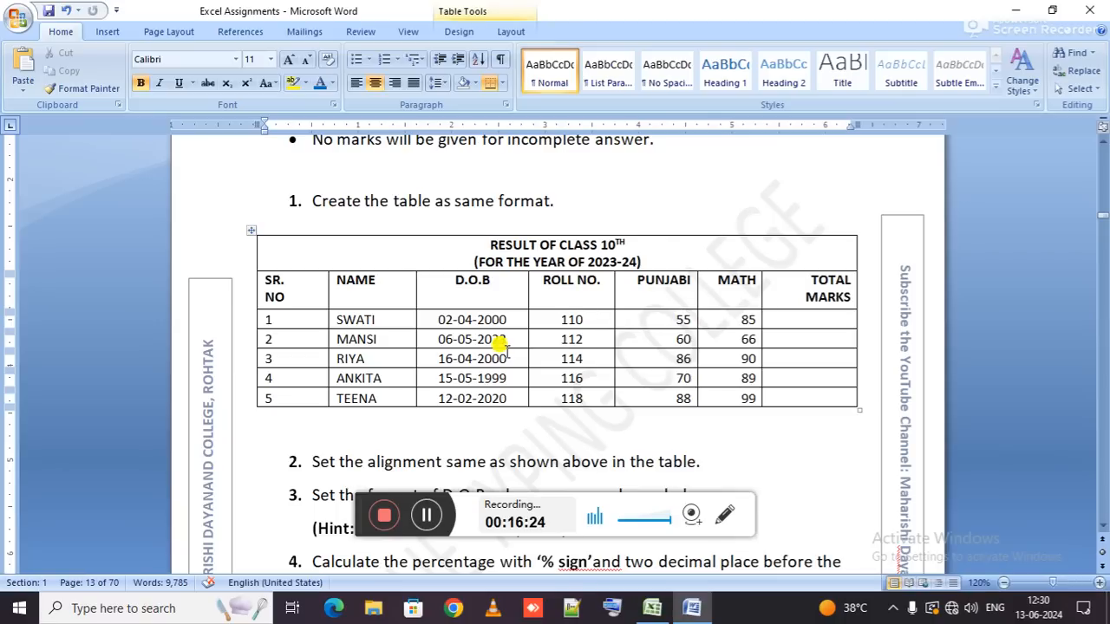
{"action": "left_click_drag", "start_coordinate": [438, 317], "coordinate": [495, 310]}
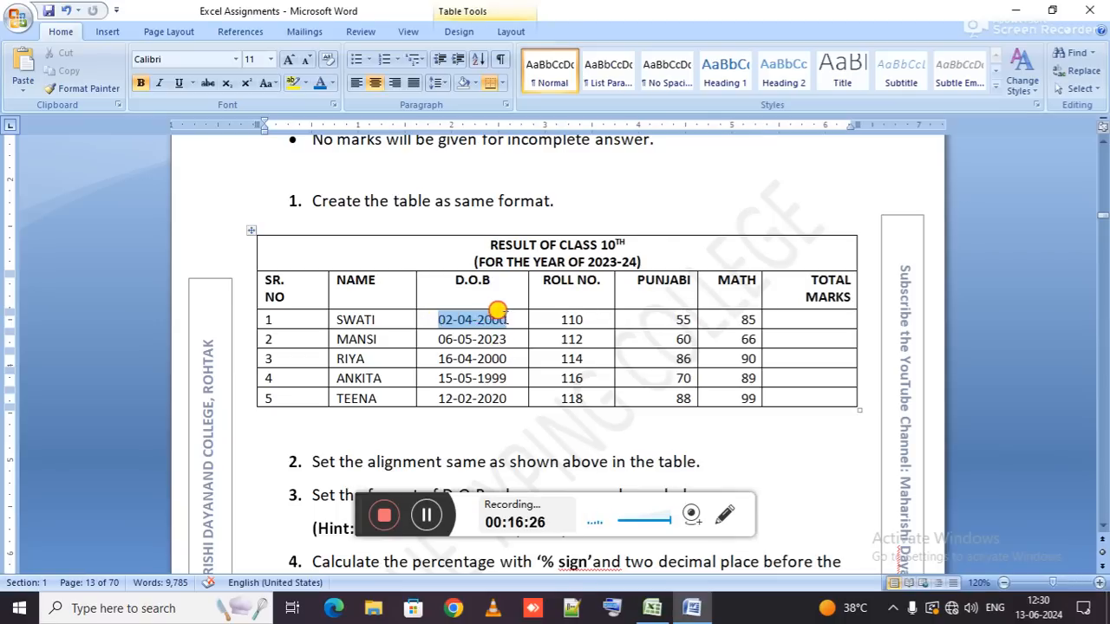
{"action": "key", "text": "alt+Tab"}
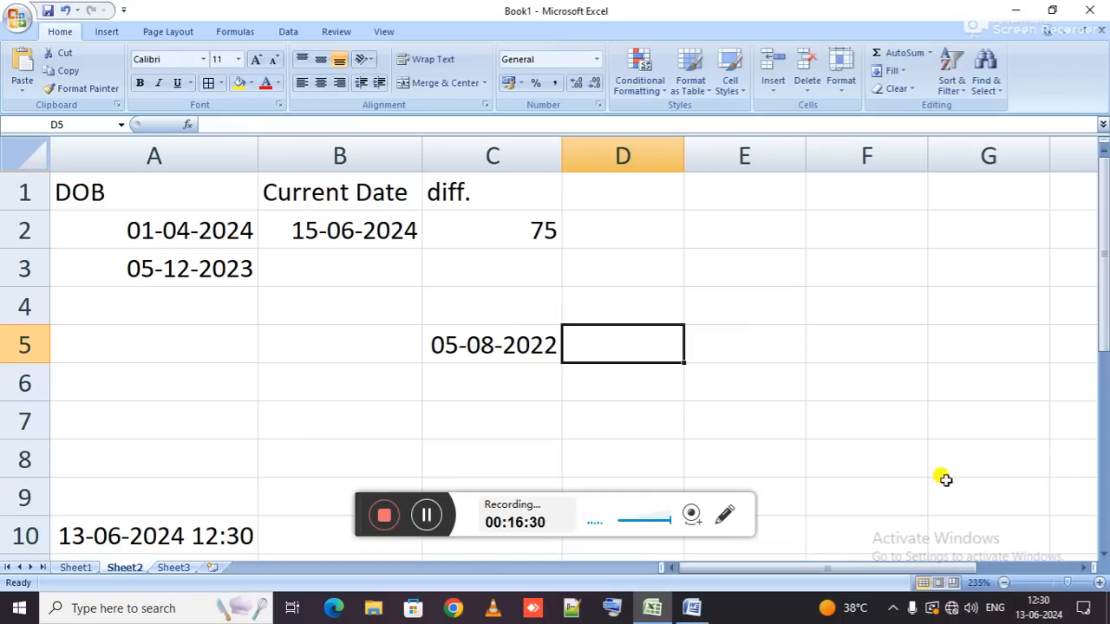
{"action": "left_click", "coordinate": [893, 456]}
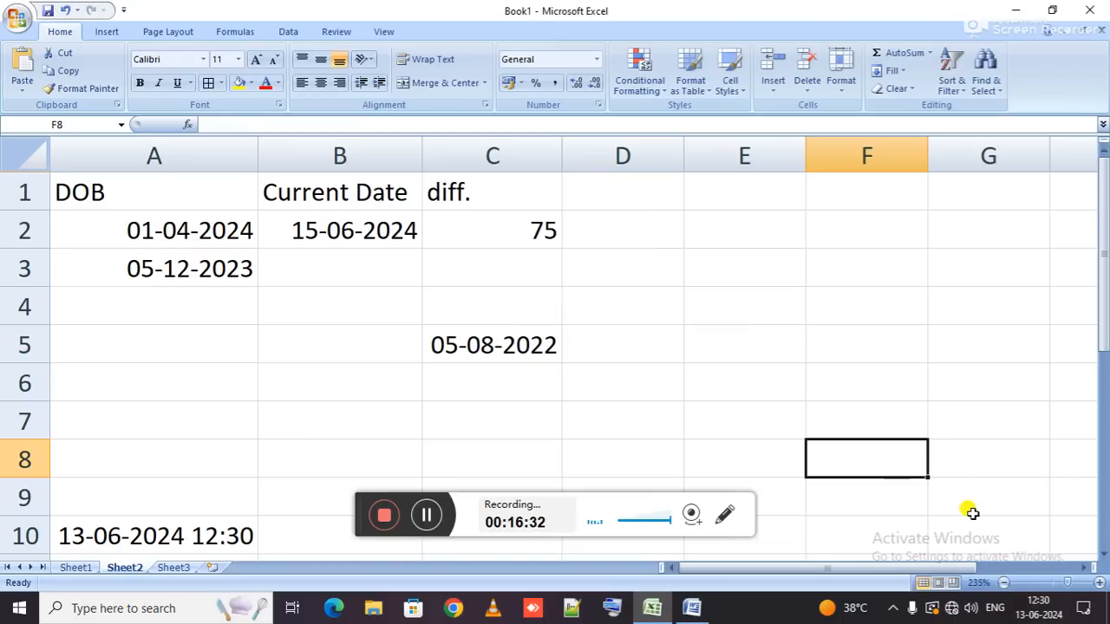
{"action": "type", "text": "6/13/2024"}
{"action": "key", "text": "Return"}
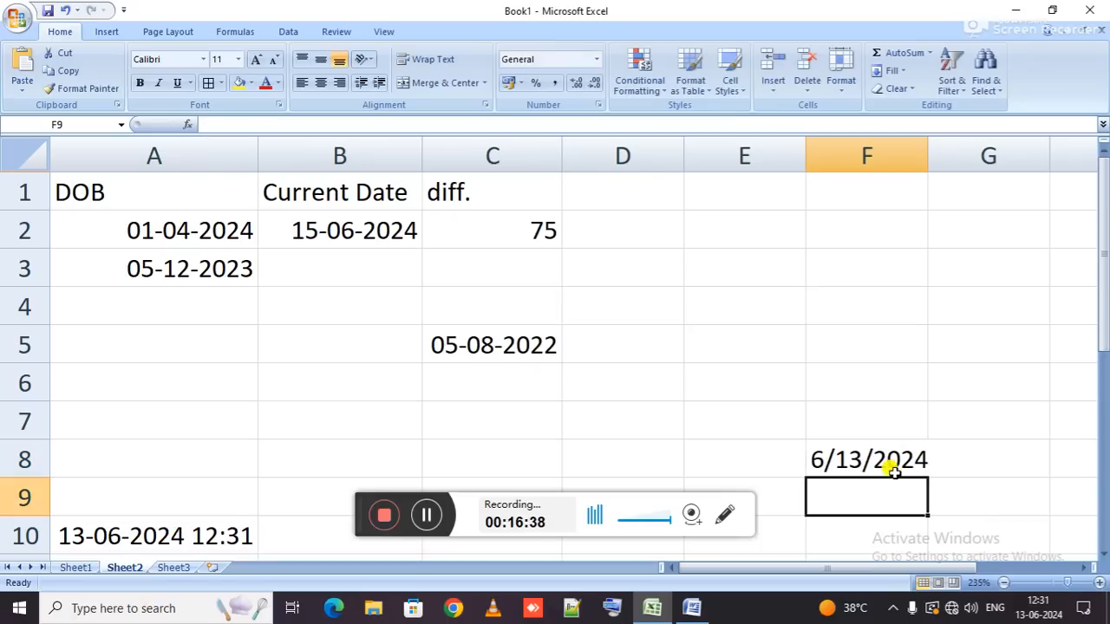
{"action": "left_click", "coordinate": [893, 471]}
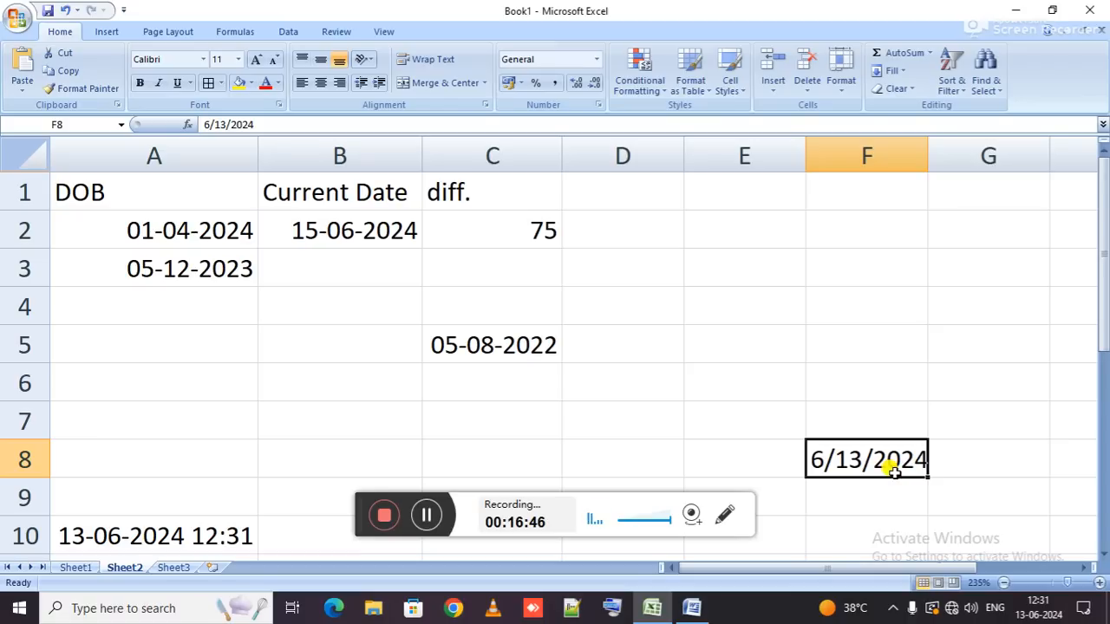
Check the Word table again and enter its first date of birth in cell E5 of the Excel sheet, month first with a two-digit year.
{"action": "key", "text": "alt+Tab"}
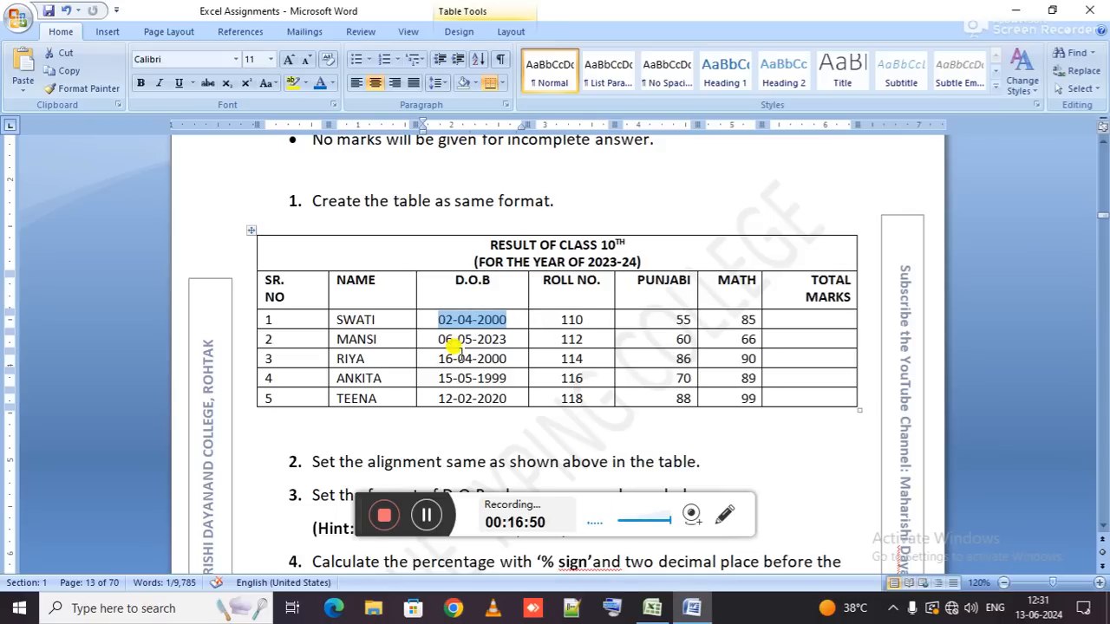
{"action": "key", "text": "alt+Tab"}
{"action": "left_click", "coordinate": [727, 328]}
{"action": "type", "text": "2"}
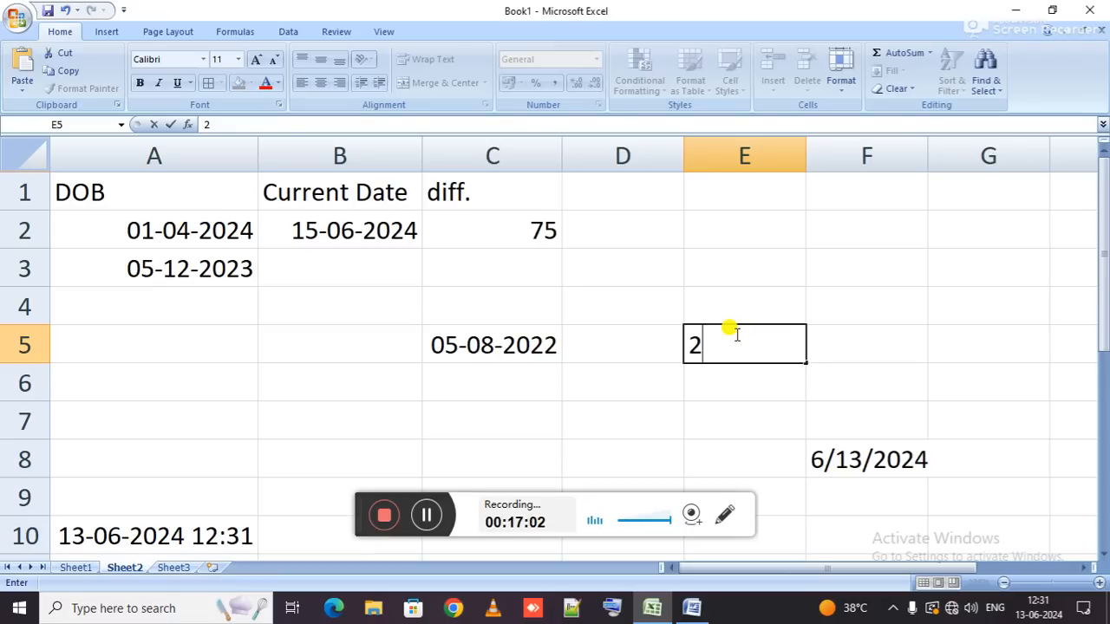
{"action": "key", "text": "BackSpace"}
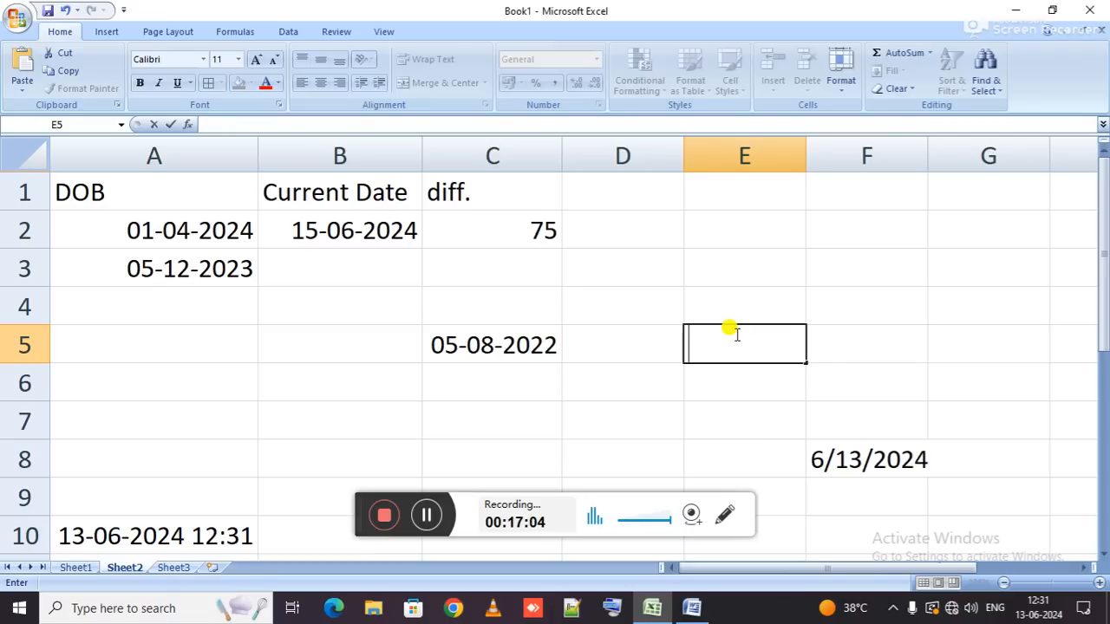
{"action": "type", "text": "4/"}
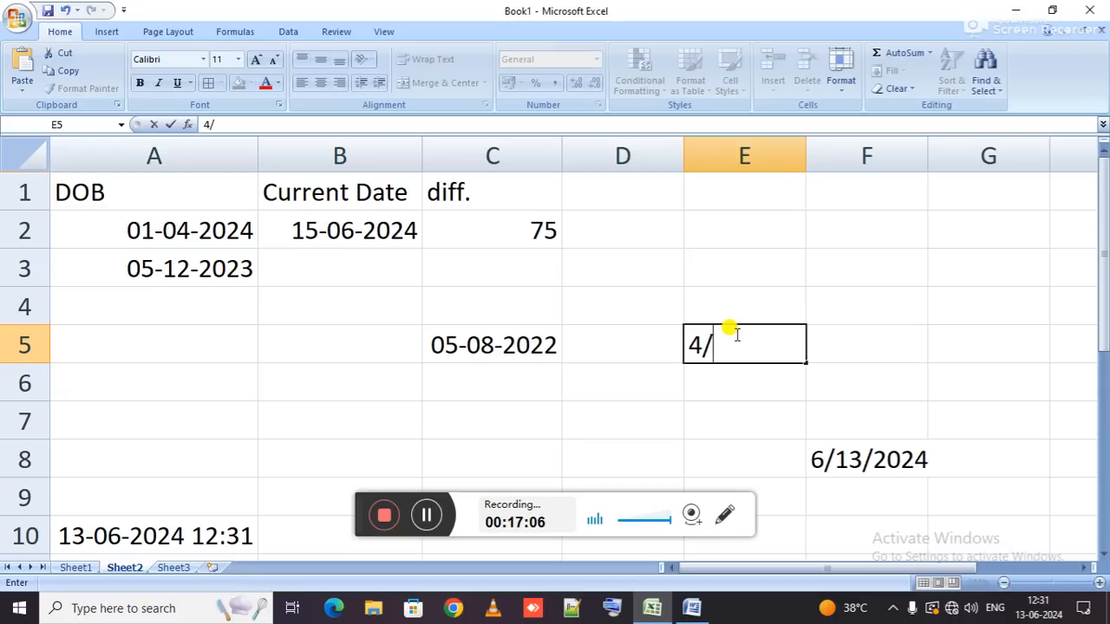
{"action": "type", "text": "2/00"}
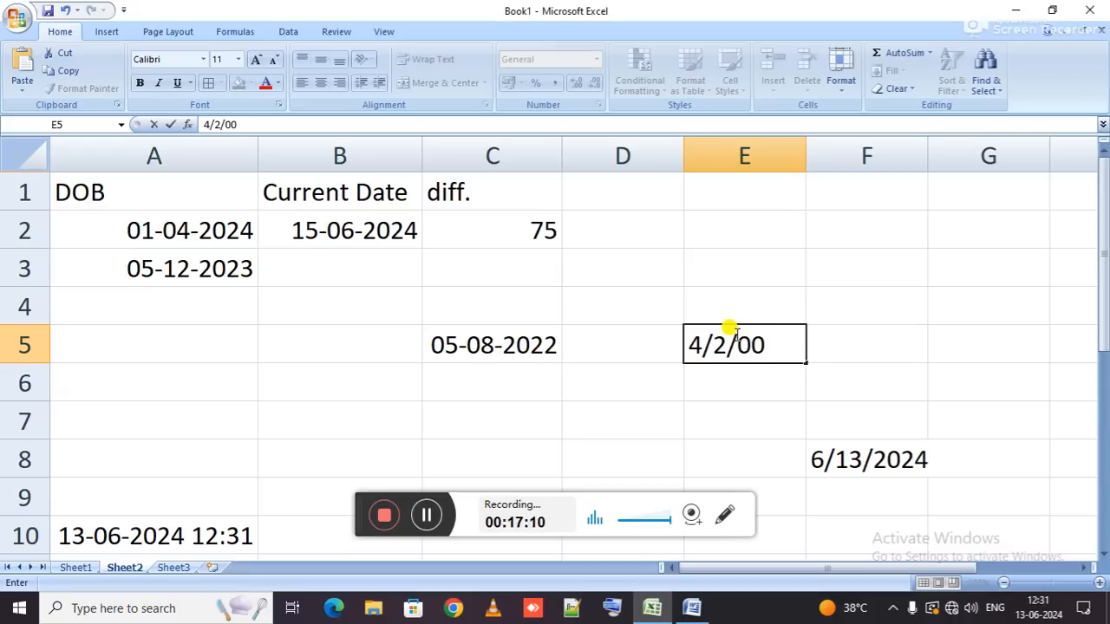
{"action": "key", "text": "Return"}
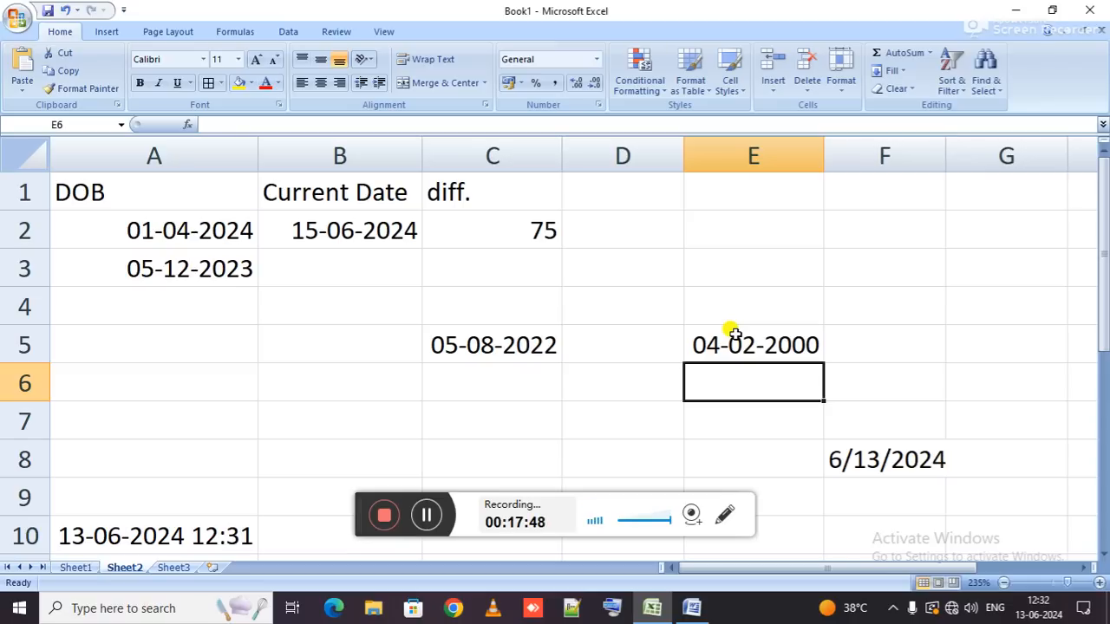
{"action": "left_click", "coordinate": [513, 345]}
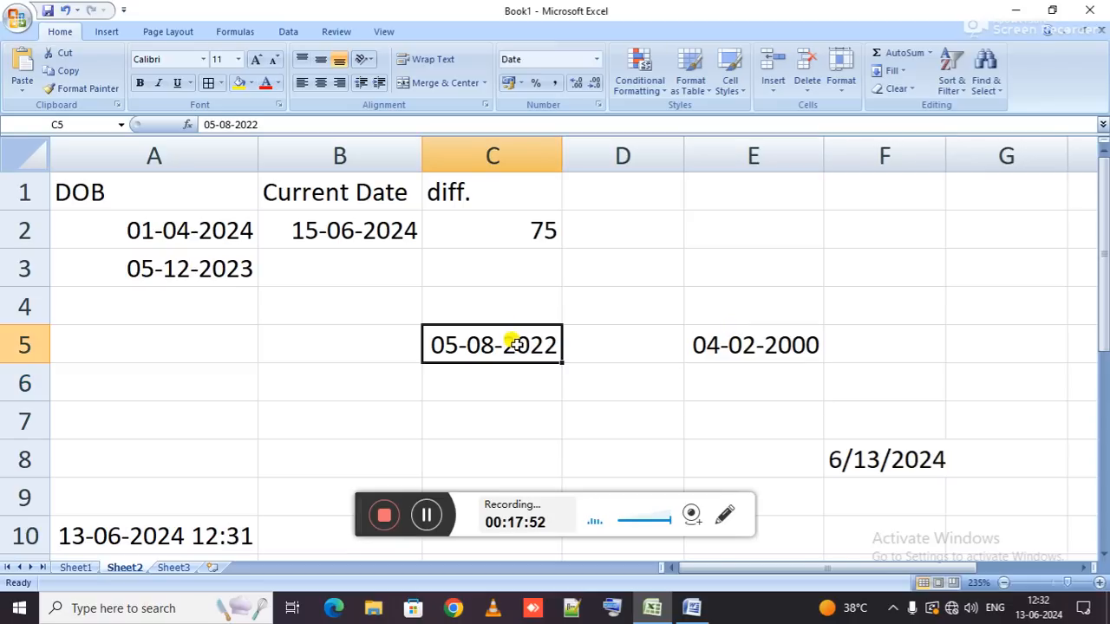
Enter the date 3/4/23 in cell E3.
{"action": "left_click", "coordinate": [734, 255]}
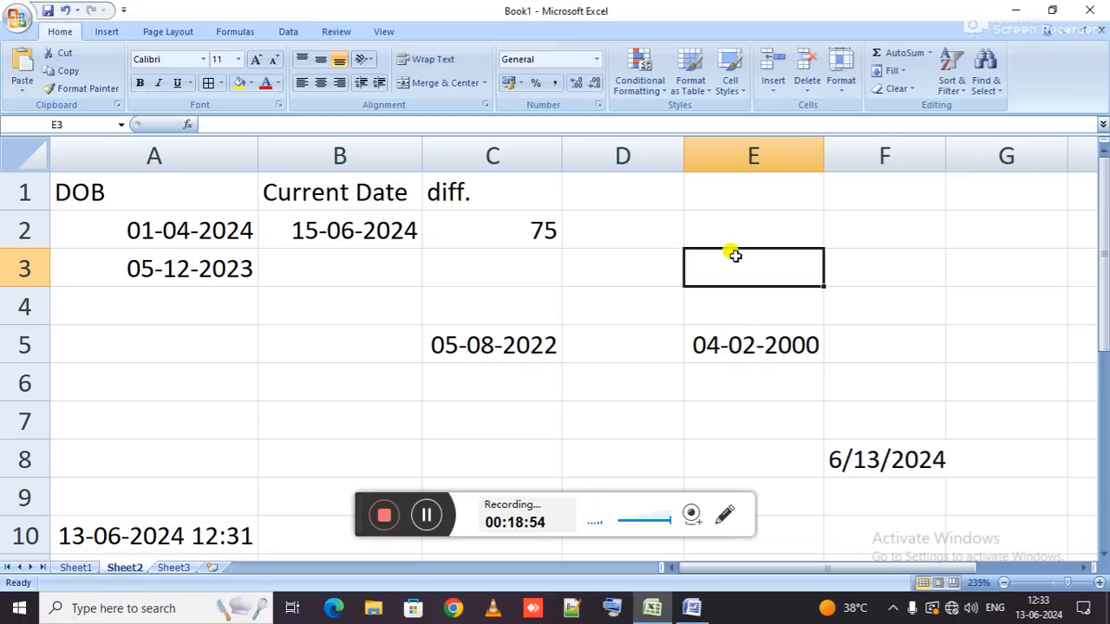
{"action": "type", "text": "3"}
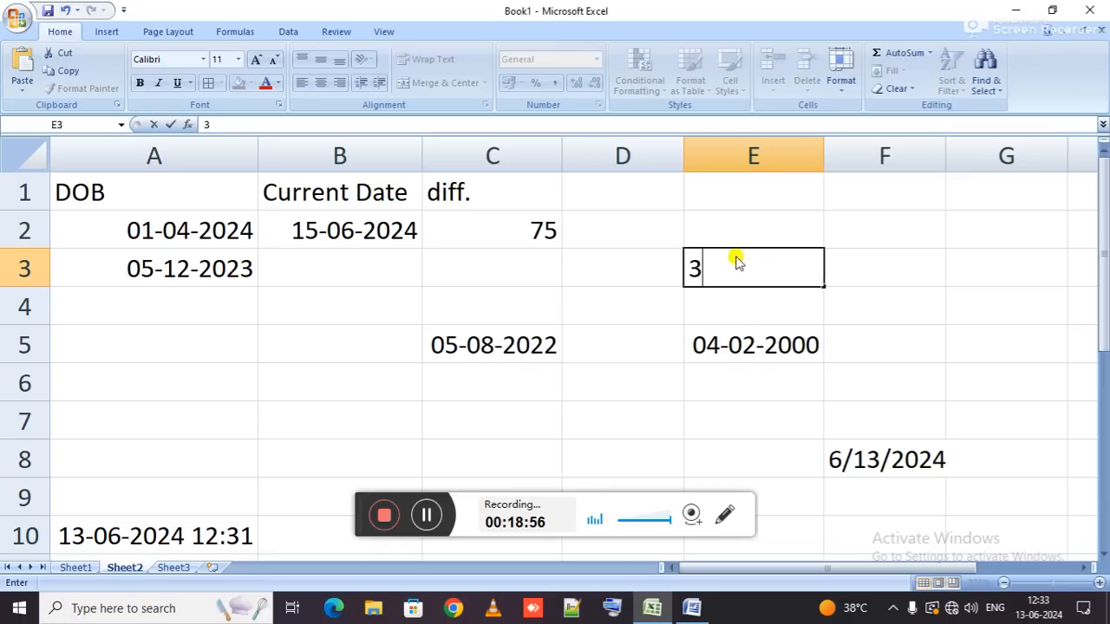
{"action": "type", "text": "/4/23"}
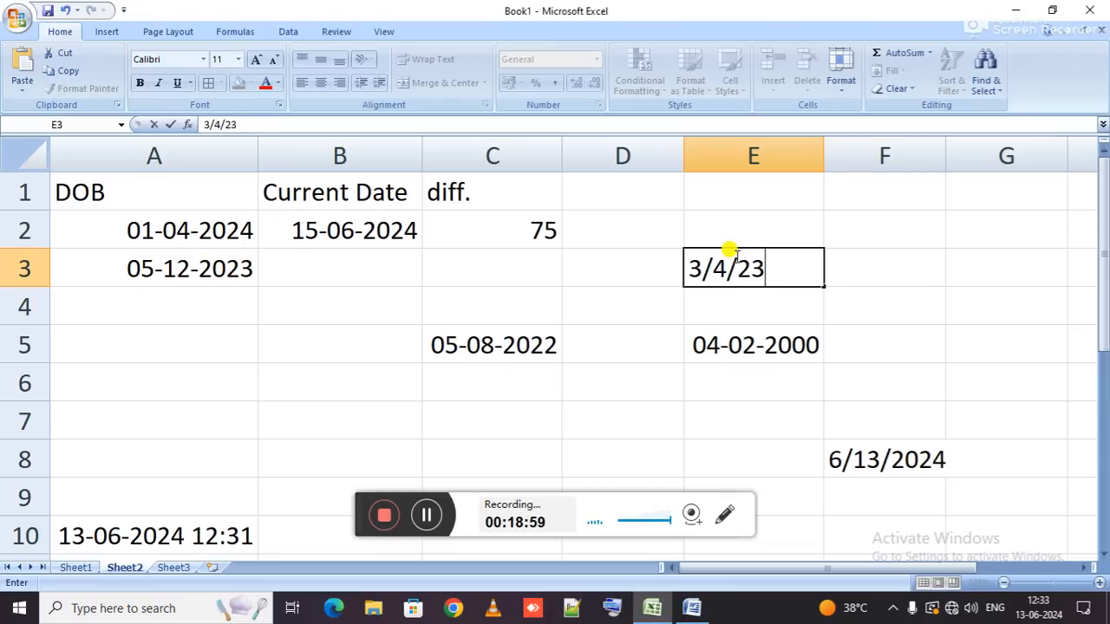
{"action": "key", "text": "Return"}
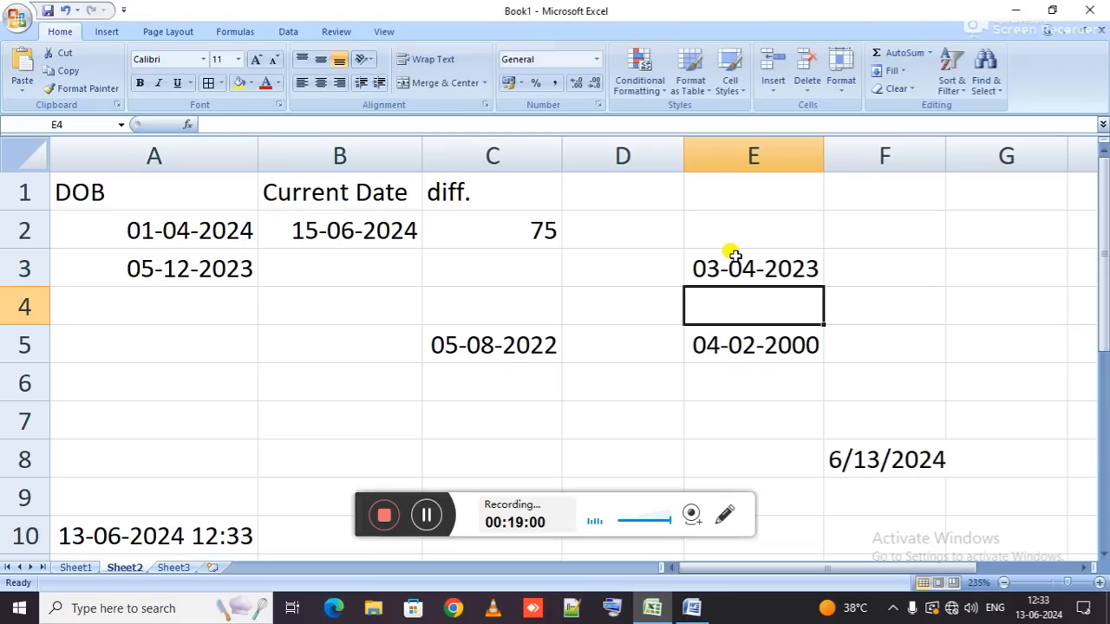
Review the number formats available for the date in cell E3, including Long Date, without applying one.
{"action": "left_click", "coordinate": [735, 266]}
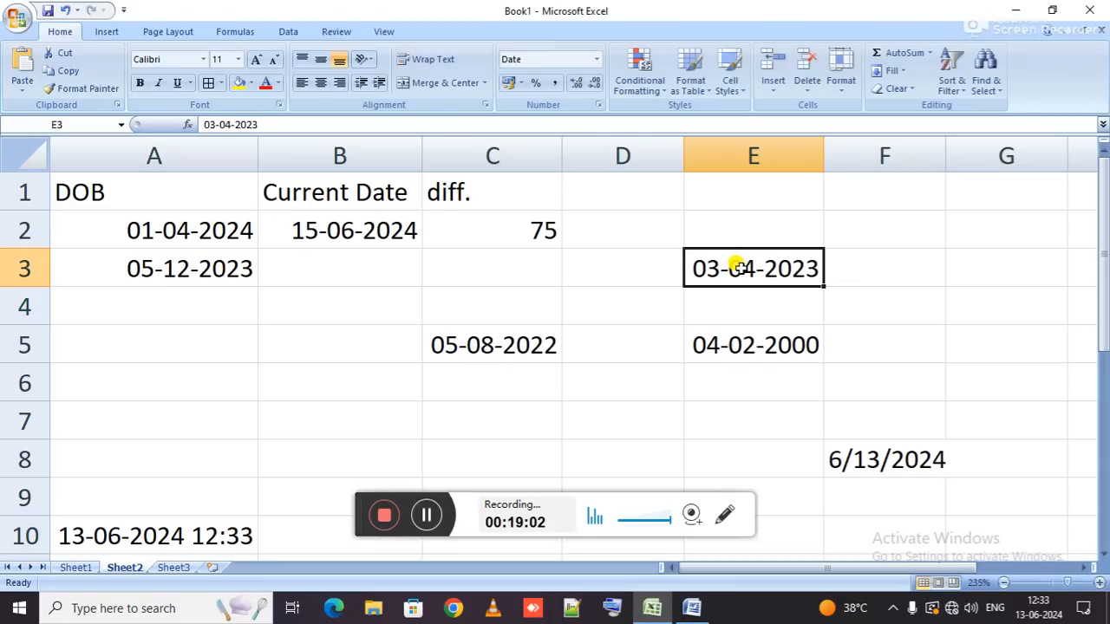
{"action": "left_click", "coordinate": [596, 60]}
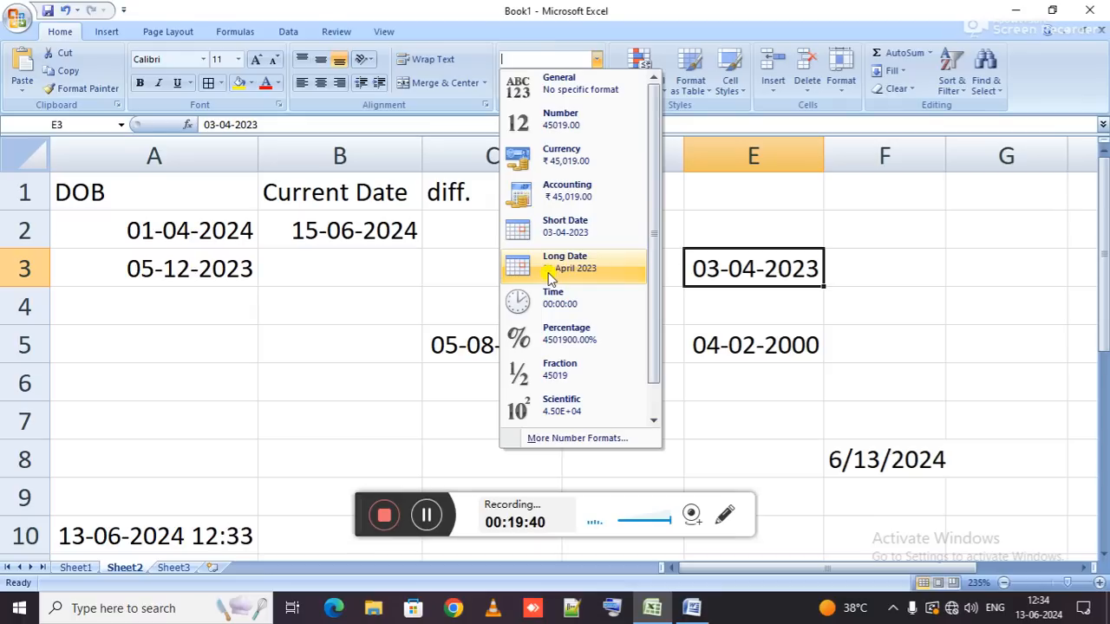
{"action": "key", "text": "Escape"}
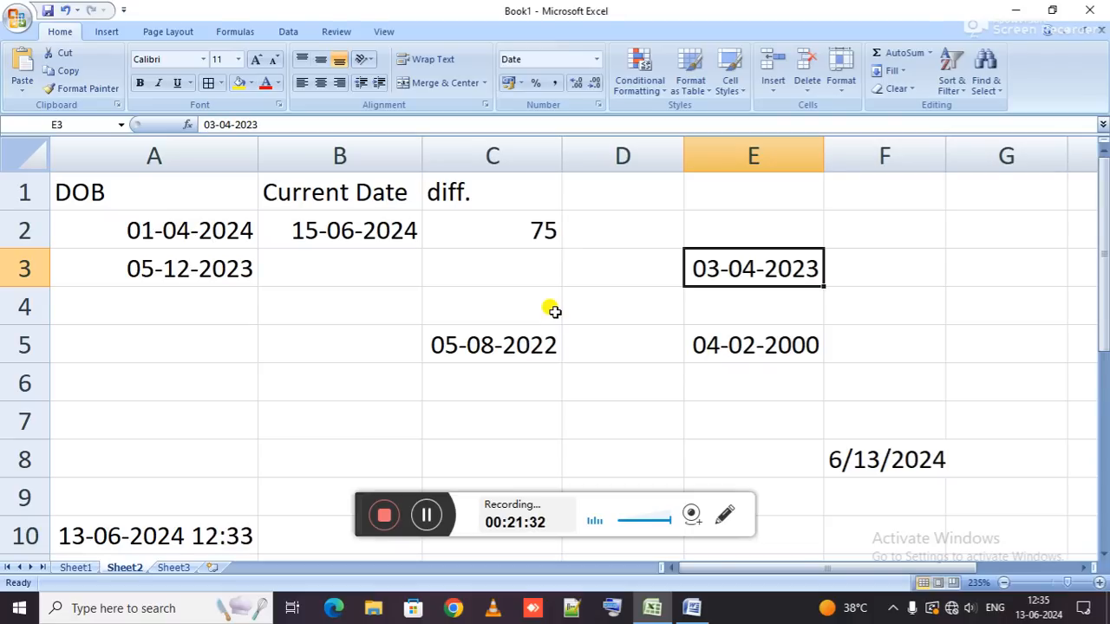
Check the D.O.B. column of the Word result table and enter the heading Date in cell A15 of the Excel sheet.
{"action": "key", "text": "alt+Tab"}
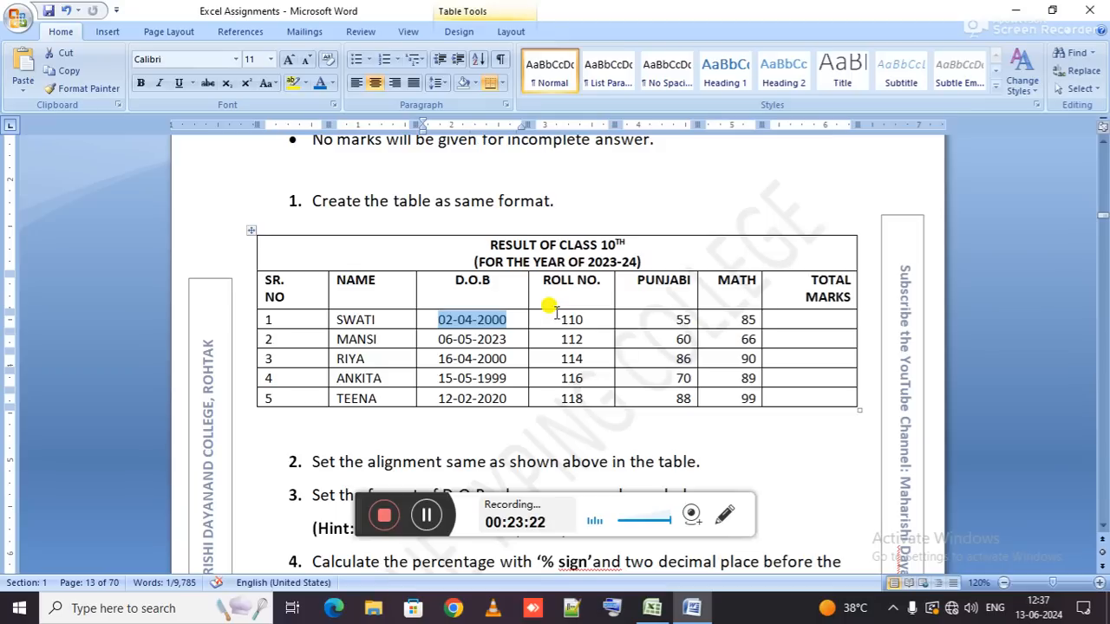
{"action": "key", "text": "alt+Tab"}
{"action": "scroll", "coordinate": [616, 378], "scroll_direction": "down", "scroll_amount": 3}
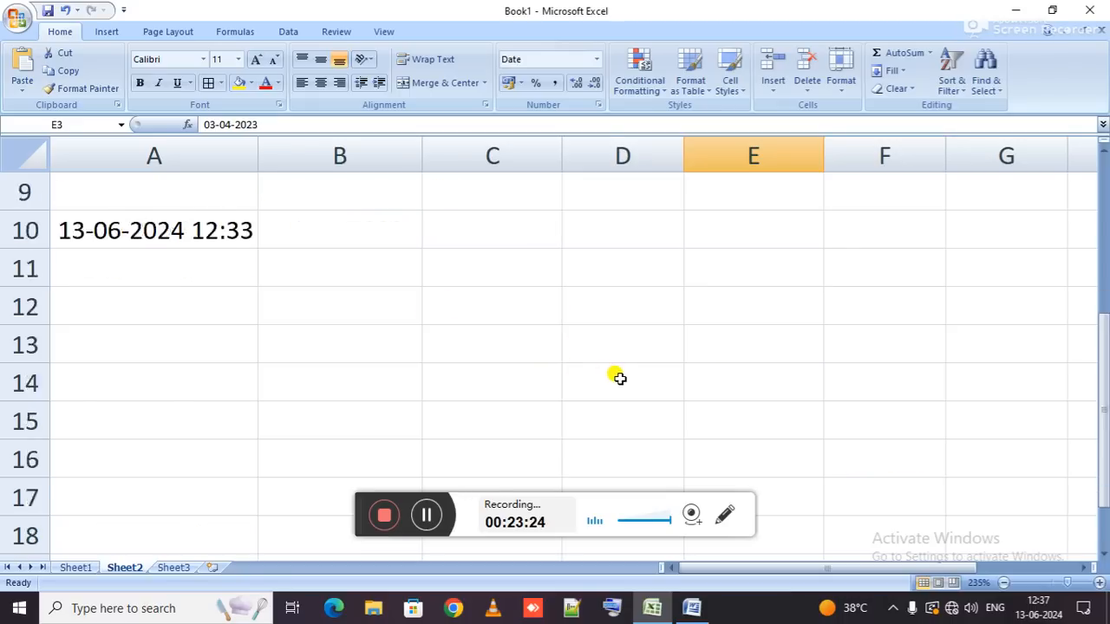
{"action": "scroll", "coordinate": [616, 378], "scroll_direction": "down", "scroll_amount": 1}
{"action": "left_click", "coordinate": [209, 298]}
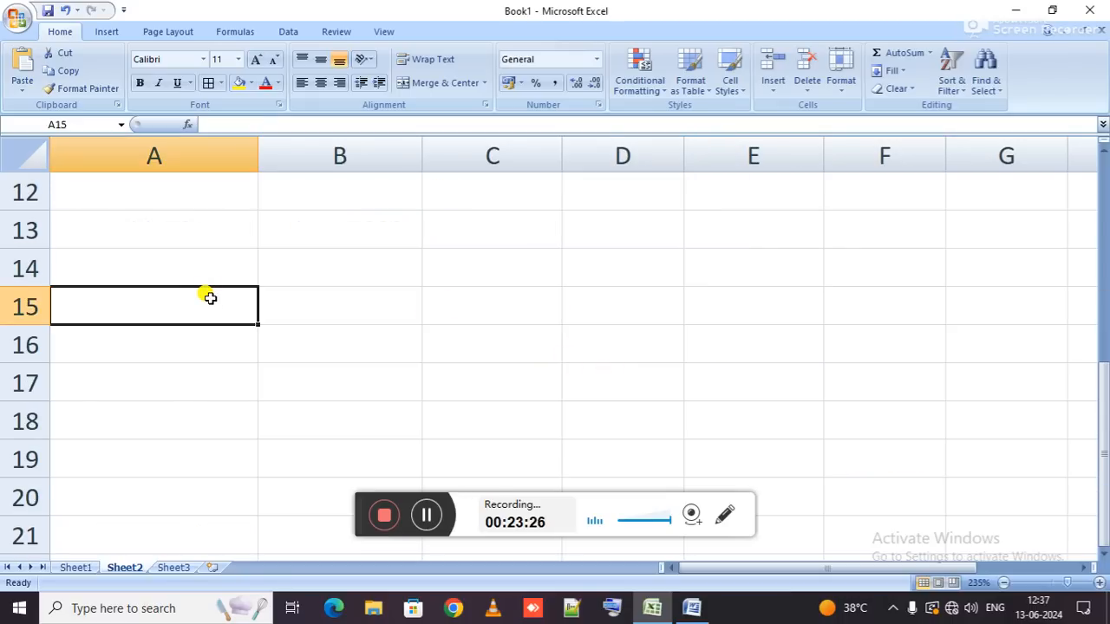
{"action": "type", "text": "Date"}
{"action": "key", "text": "Return"}
Copy the two dates in cells A2:A3 into cells A16:A17 beneath the Date heading.
{"action": "key", "text": "Up"}
{"action": "key", "text": "Up"}
{"action": "key", "text": "Up"}
{"action": "key", "text": "Up"}
{"action": "key", "text": "Up"}
{"action": "key", "text": "Up"}
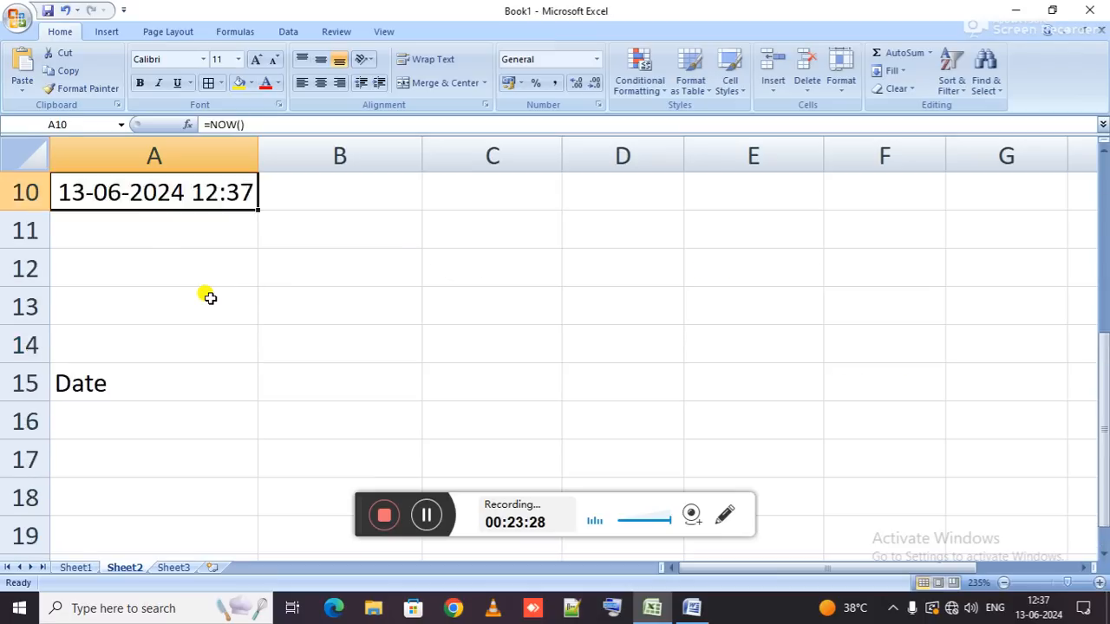
{"action": "key", "text": "ctrl+Home"}
{"action": "key", "text": "Down"}
{"action": "key", "text": "shift+Down"}
{"action": "key", "text": "ctrl+Down"}
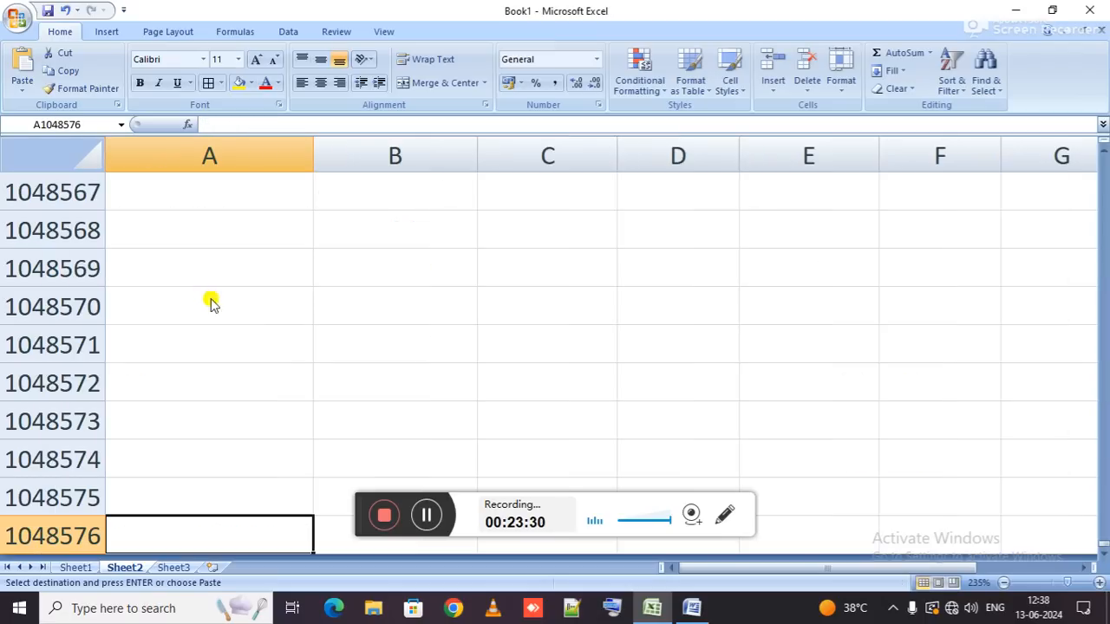
{"action": "key", "text": "ctrl+Up"}
{"action": "key", "text": "Down"}
{"action": "key", "text": "Return"}
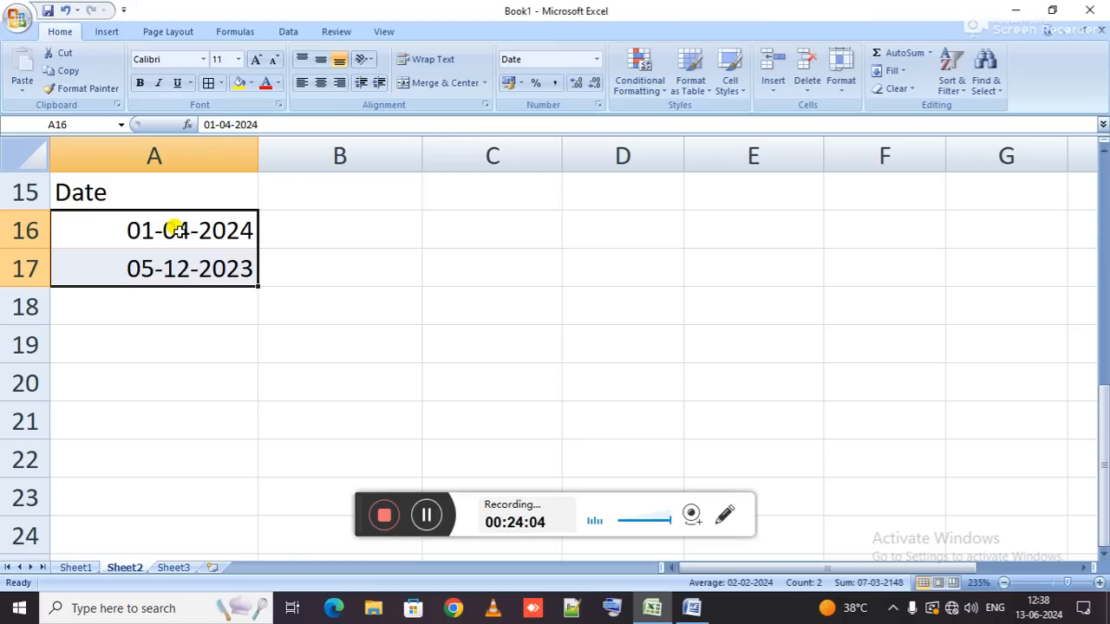
{"action": "key", "text": "shift+Down"}
{"action": "key", "text": "shift+Down"}
{"action": "key", "text": "shift+Down"}
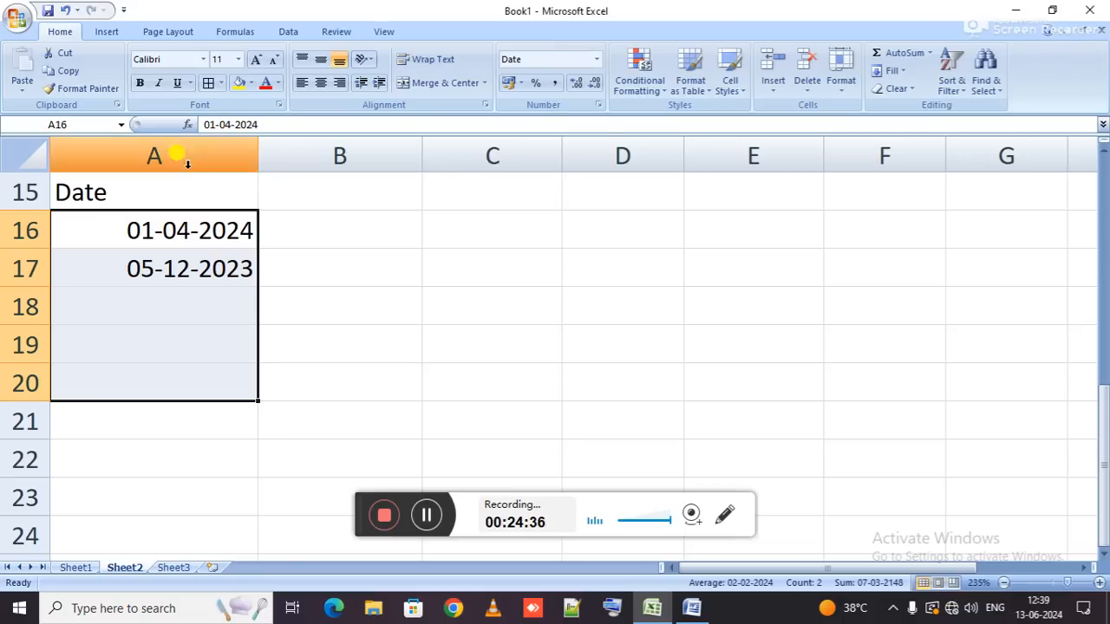
{"action": "left_click", "coordinate": [598, 106]}
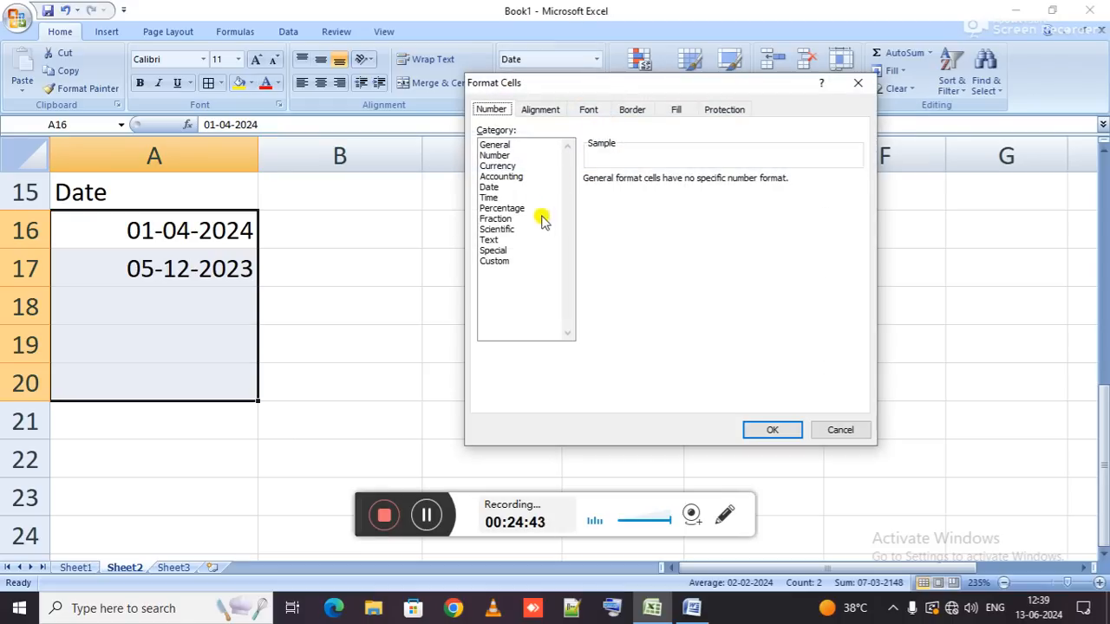
{"action": "left_click", "coordinate": [508, 262]}
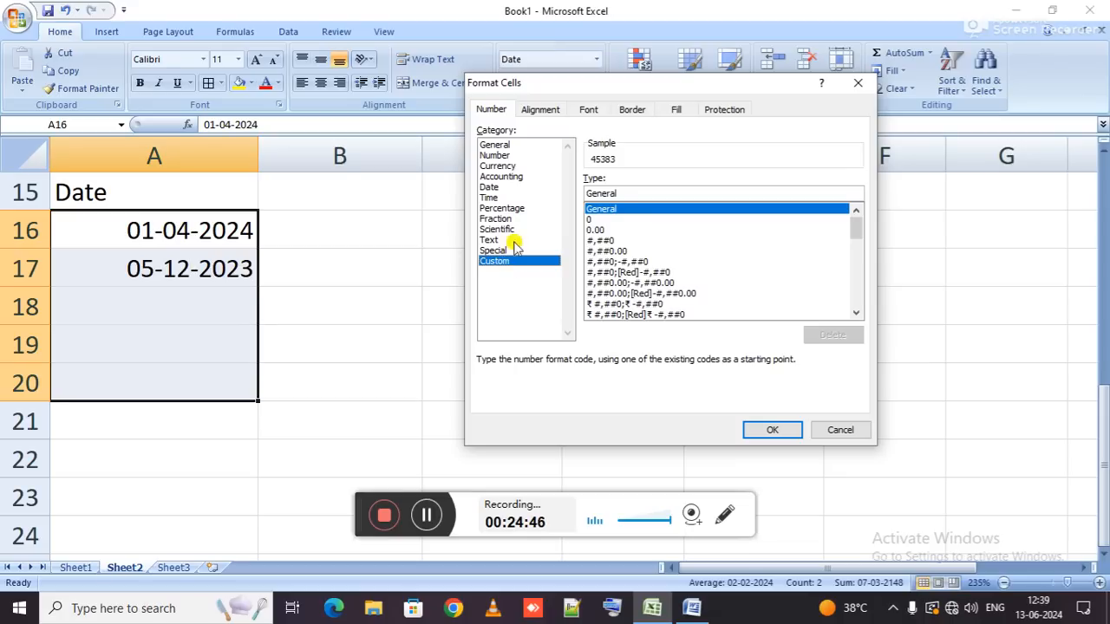
{"action": "left_click_drag", "start_coordinate": [624, 192], "coordinate": [582, 190]}
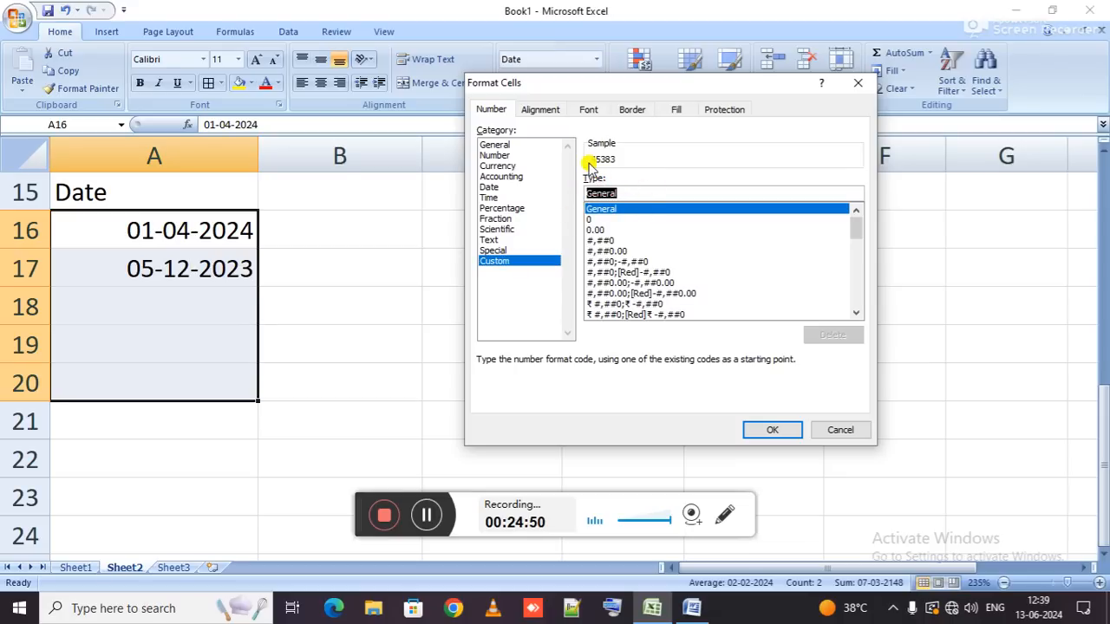
{"action": "key", "text": "Escape"}
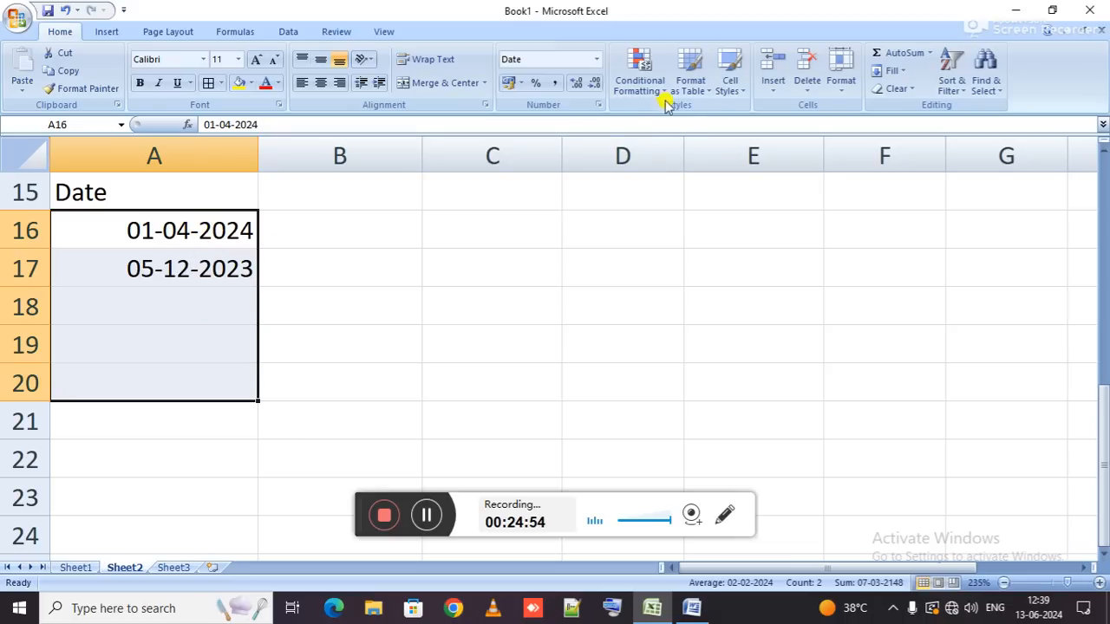
{"action": "left_click", "coordinate": [596, 108]}
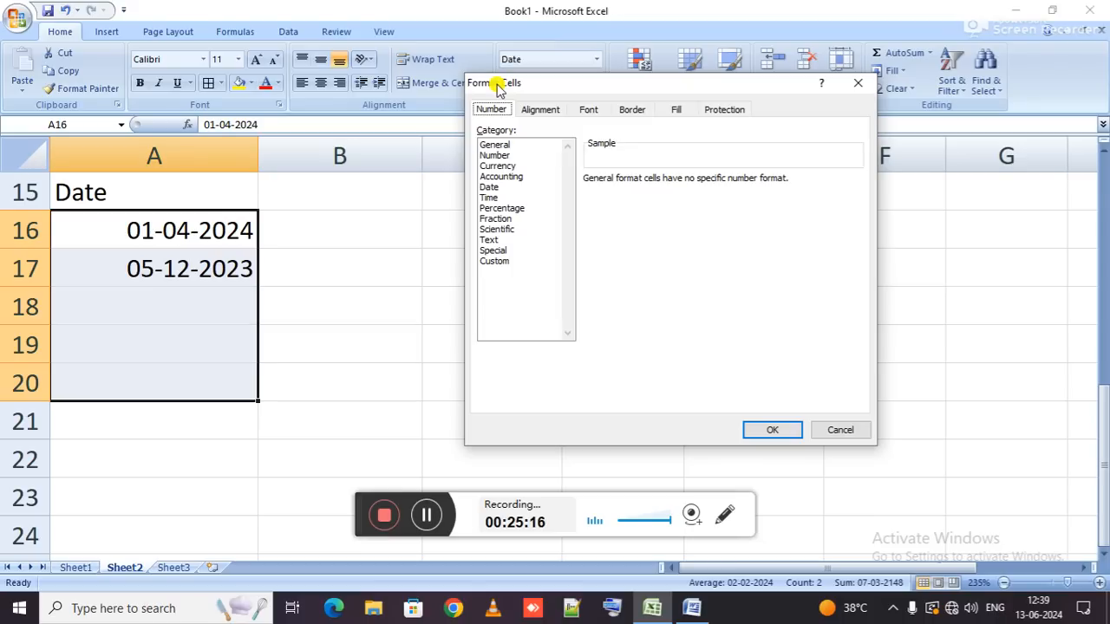
{"action": "left_click", "coordinate": [505, 266]}
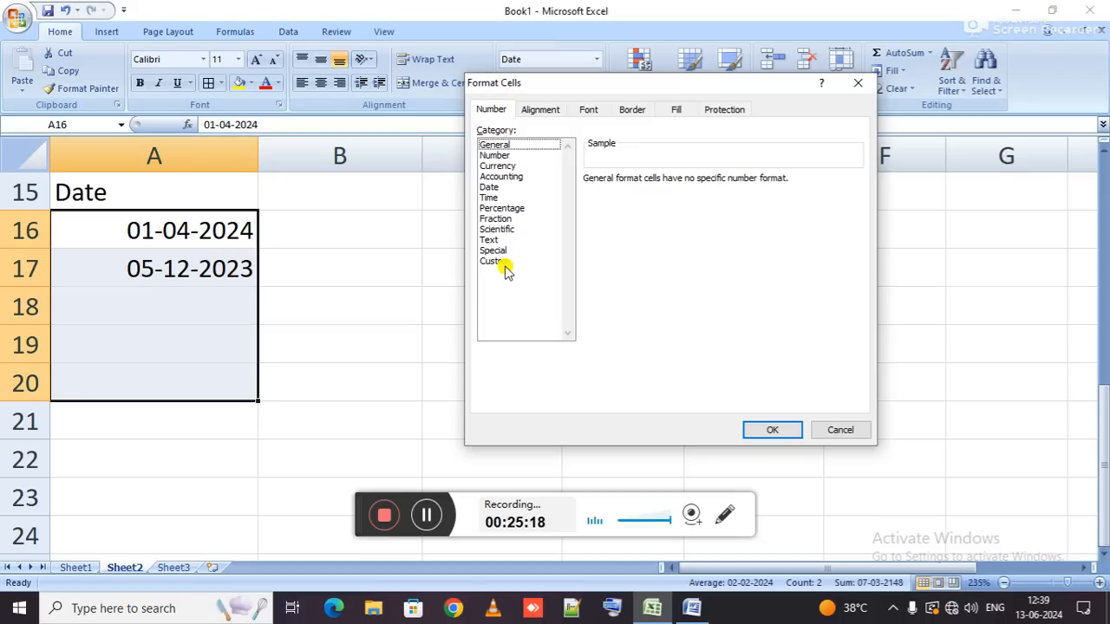
{"action": "left_click", "coordinate": [505, 264]}
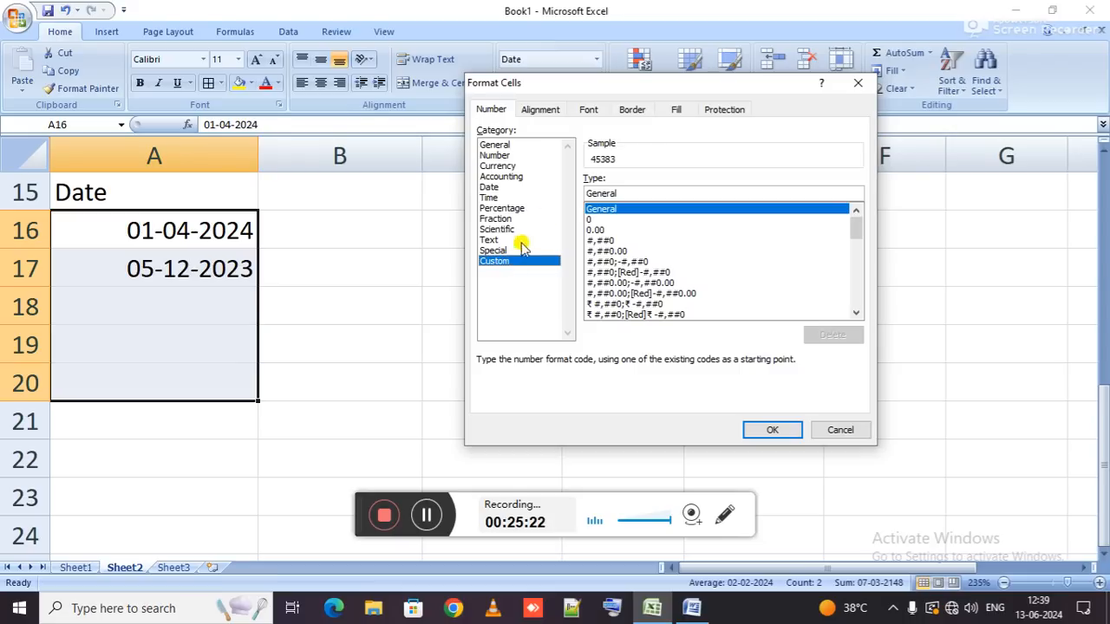
{"action": "left_click", "coordinate": [624, 192]}
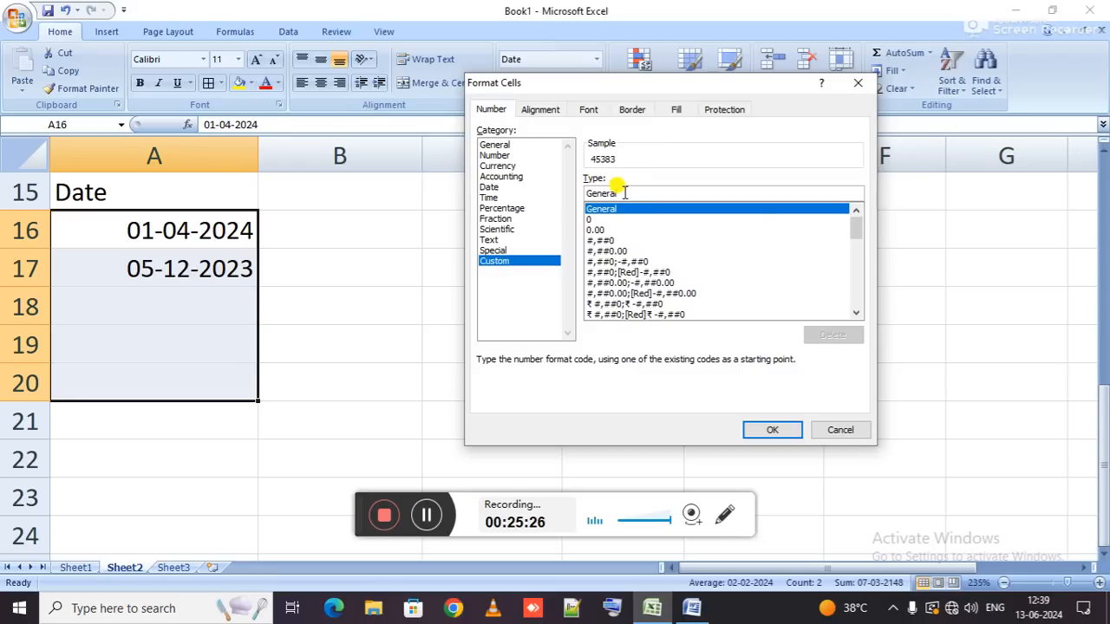
{"action": "key", "text": "BackSpace"}
{"action": "key", "text": "BackSpace"}
{"action": "key", "text": "BackSpace"}
{"action": "key", "text": "BackSpace"}
{"action": "key", "text": "BackSpace"}
{"action": "key", "text": "BackSpace"}
{"action": "key", "text": "BackSpace"}
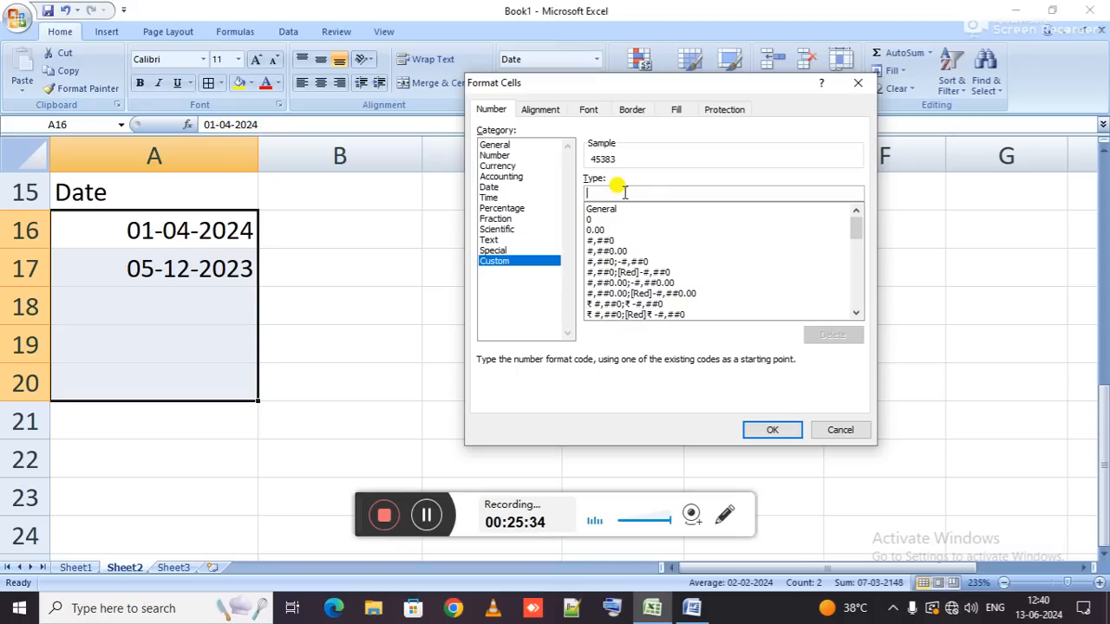
{"action": "key", "text": "Escape"}
{"action": "key", "text": "shift+Up"}
{"action": "key", "text": "shift+Up"}
{"action": "key", "text": "shift+Up"}
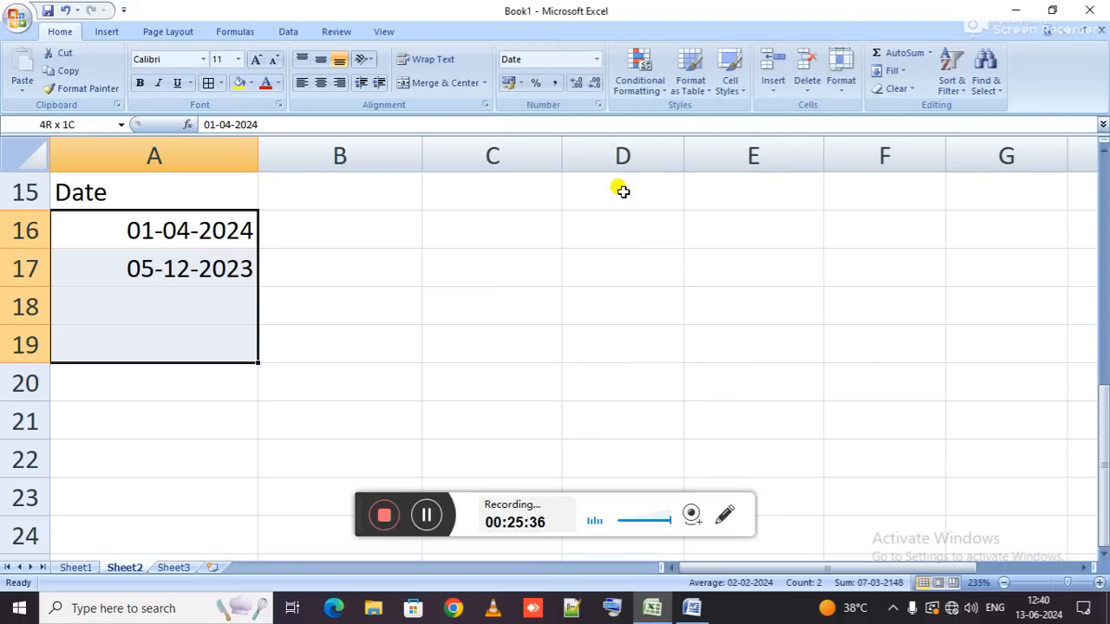
Try the custom number format dd-mm-yy on the dates in cells A16:A17, and undo the format change.
{"action": "key", "text": "ctrl+1"}
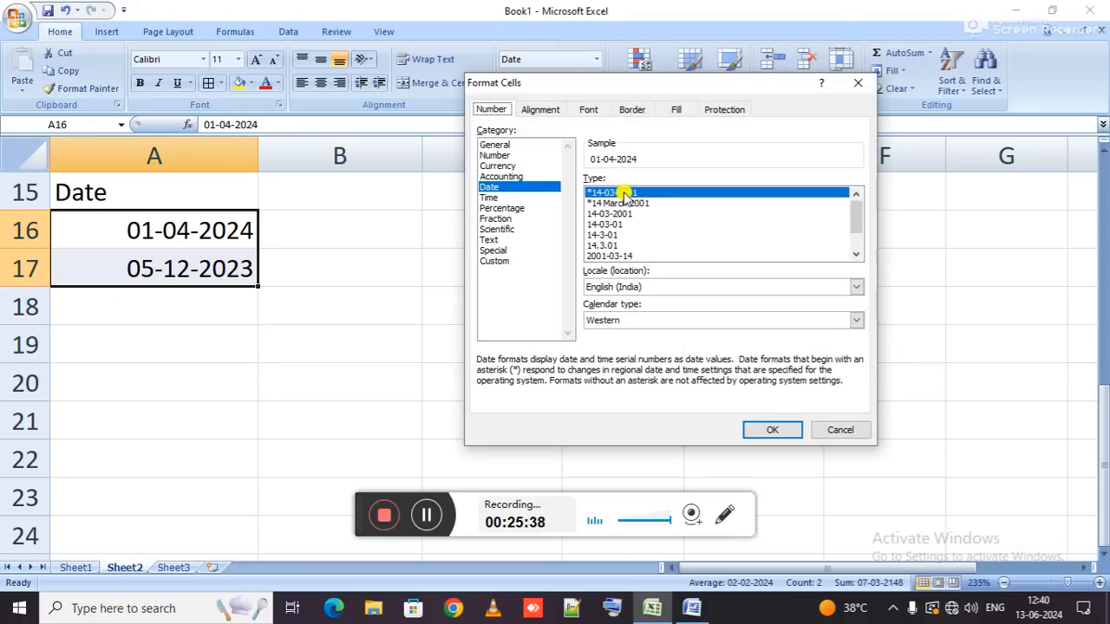
{"action": "left_click", "coordinate": [508, 261]}
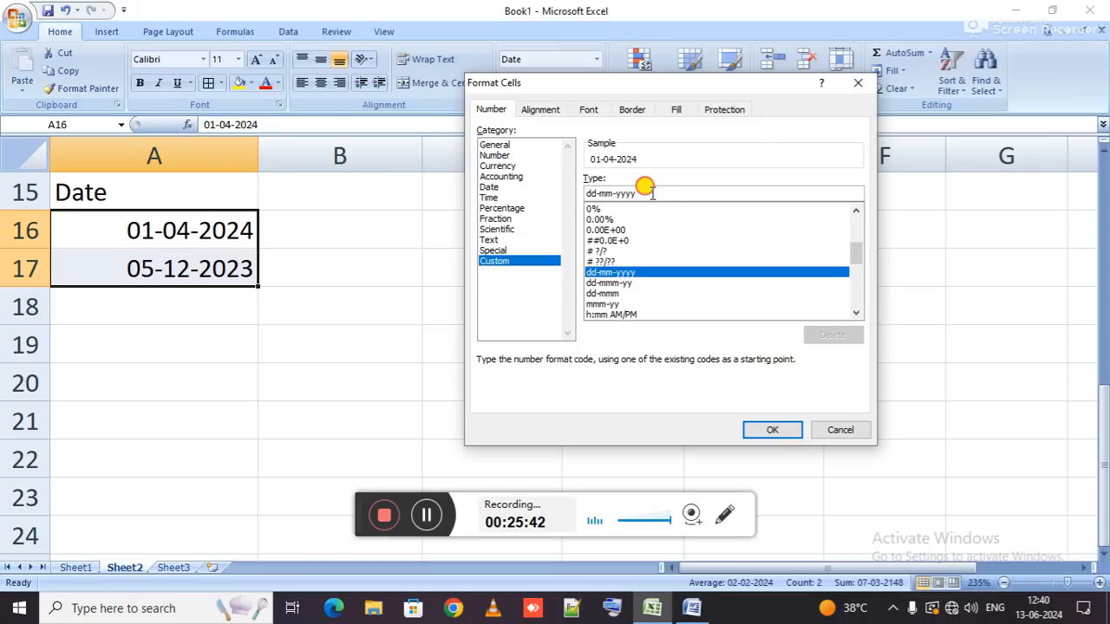
{"action": "left_click_drag", "start_coordinate": [634, 193], "coordinate": [568, 180]}
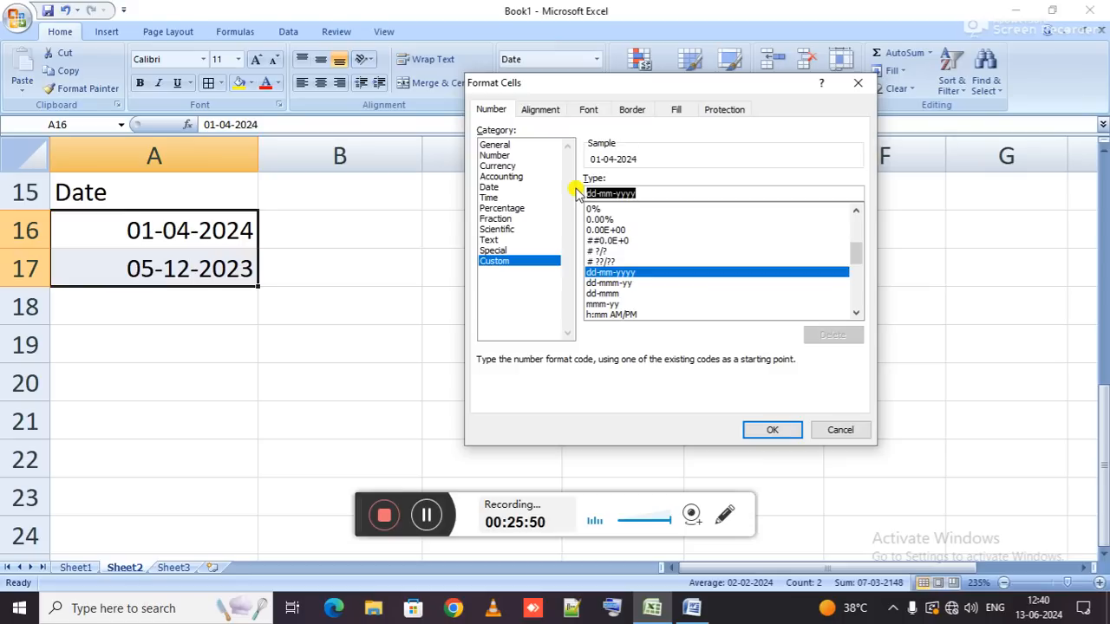
{"action": "left_click", "coordinate": [668, 193]}
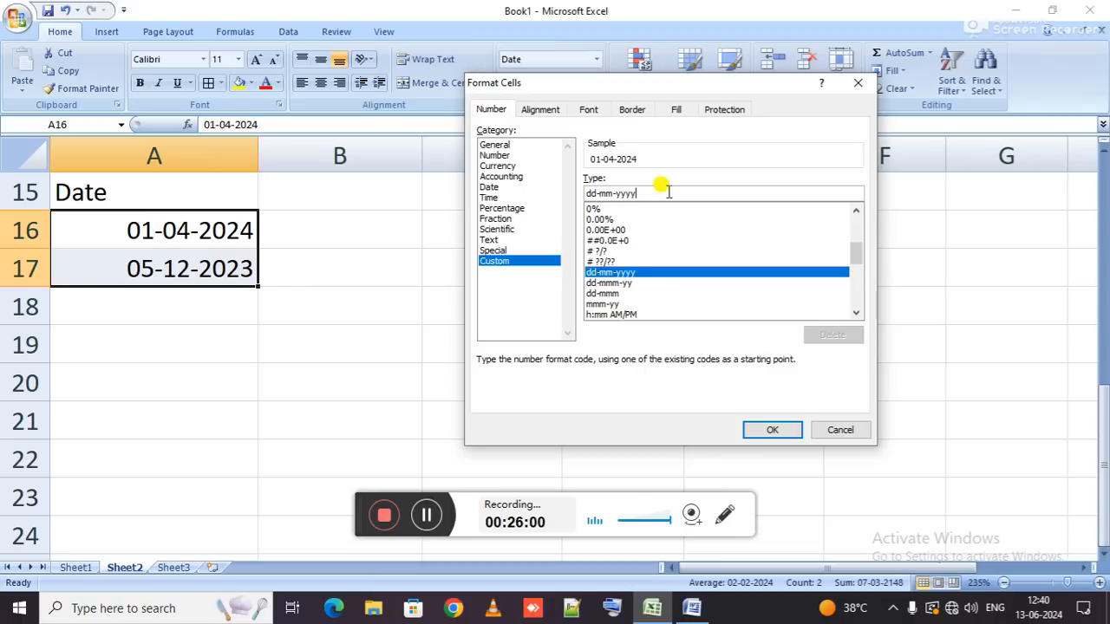
{"action": "key", "text": "BackSpace"}
{"action": "key", "text": "BackSpace"}
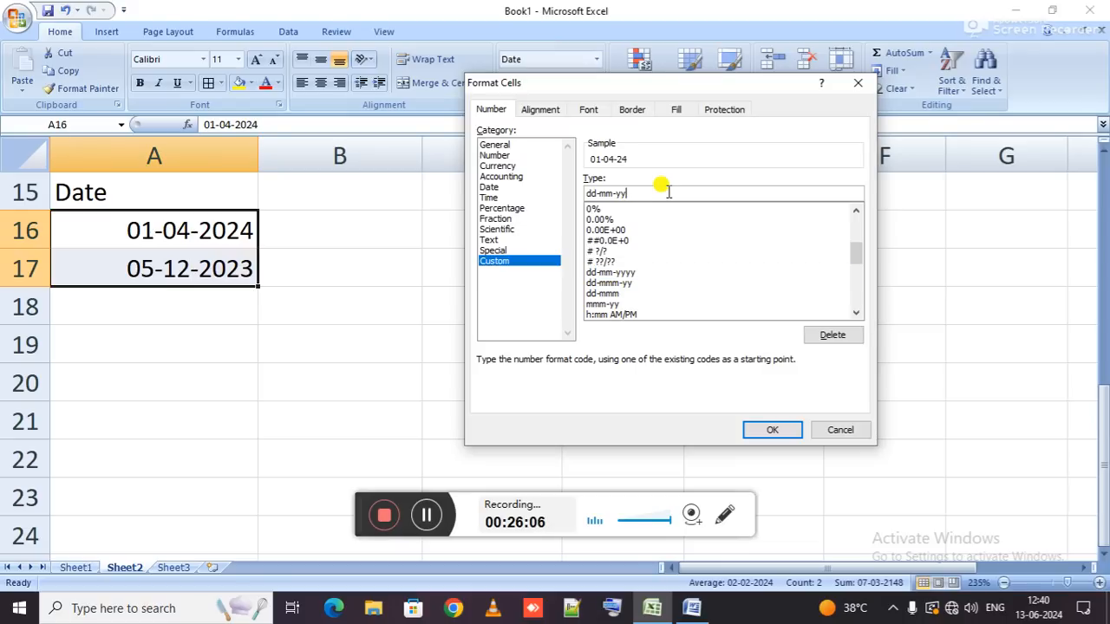
{"action": "key", "text": "Return"}
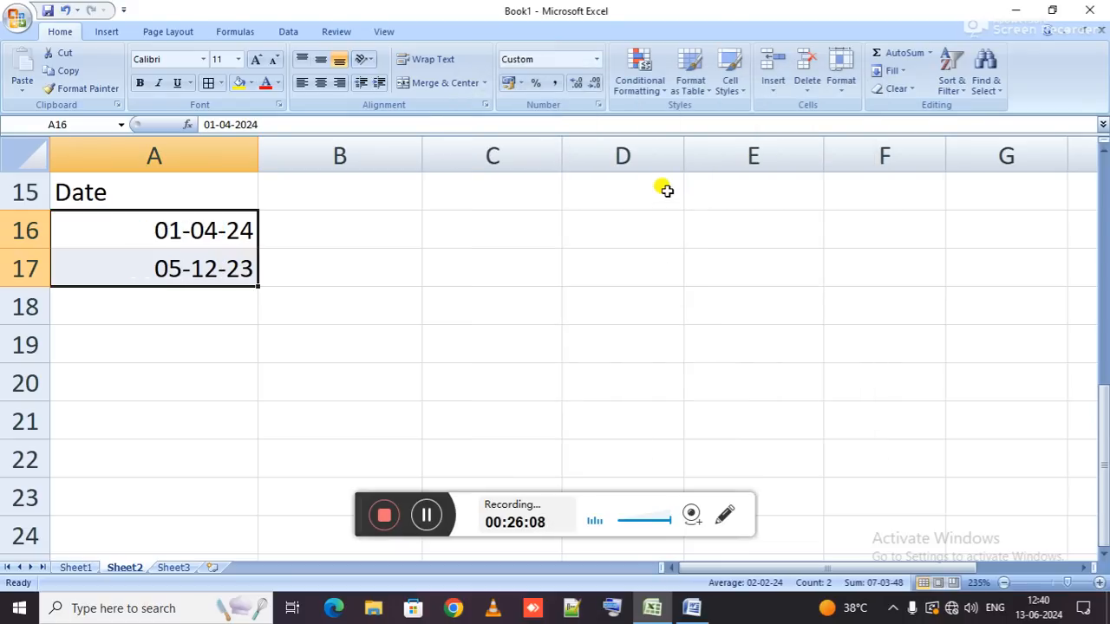
{"action": "key", "text": "ctrl+z"}
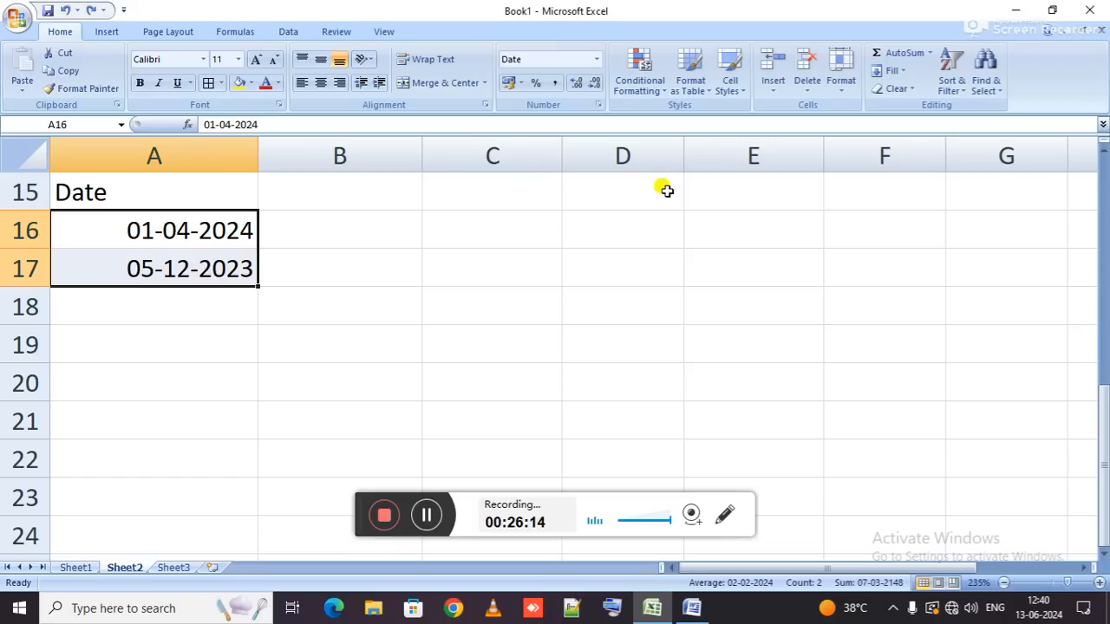
Apply the custom number format d-m-yyyy to the dates in cells A16:A17.
{"action": "key", "text": "ctrl+1"}
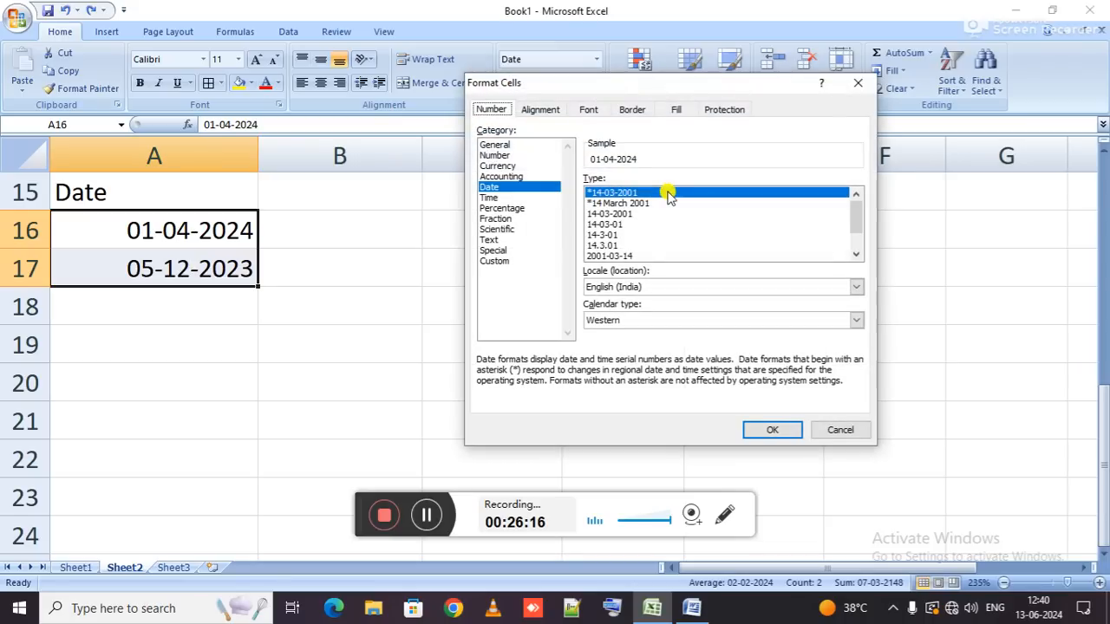
{"action": "left_click", "coordinate": [507, 261]}
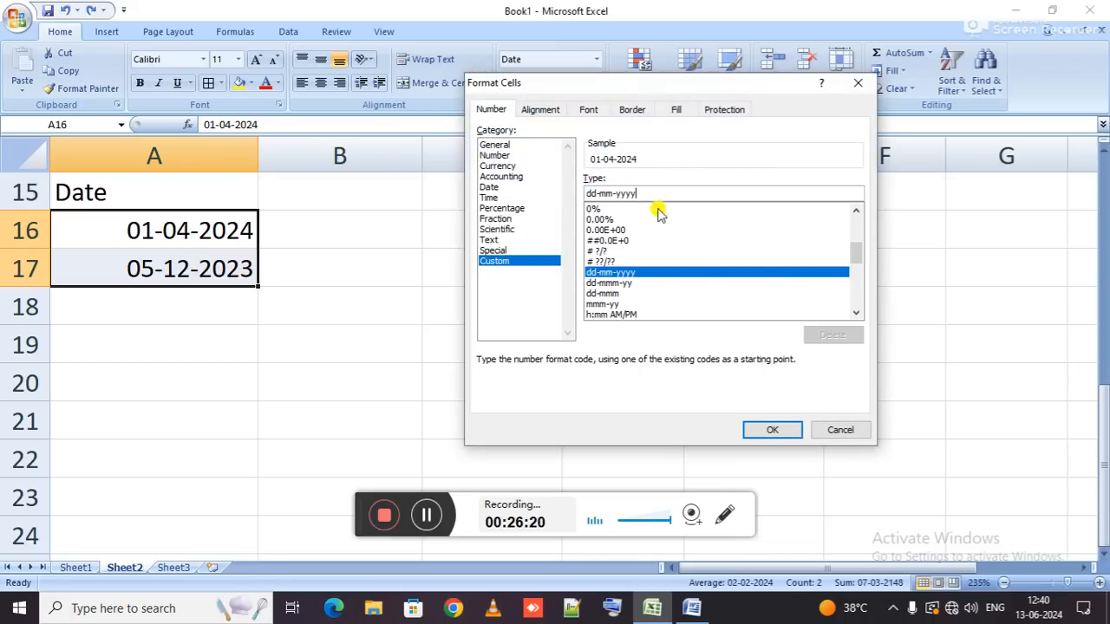
{"action": "key", "text": "Left"}
{"action": "key", "text": "Left"}
{"action": "key", "text": "Left"}
{"action": "key", "text": "Left"}
{"action": "key", "text": "Left"}
{"action": "key", "text": "Left"}
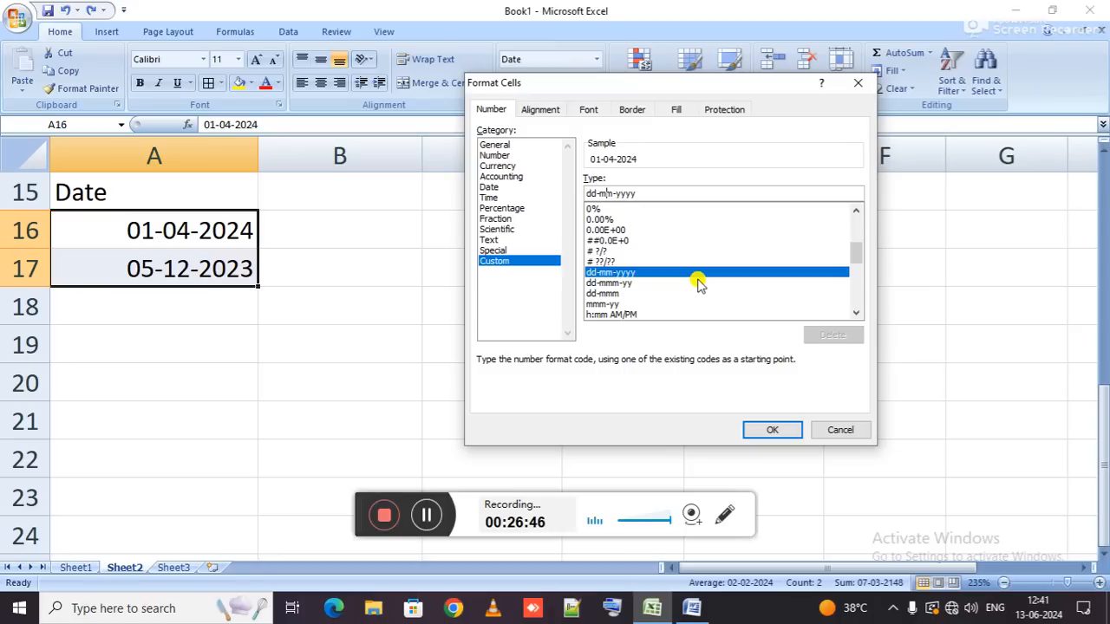
{"action": "key", "text": "BackSpace"}
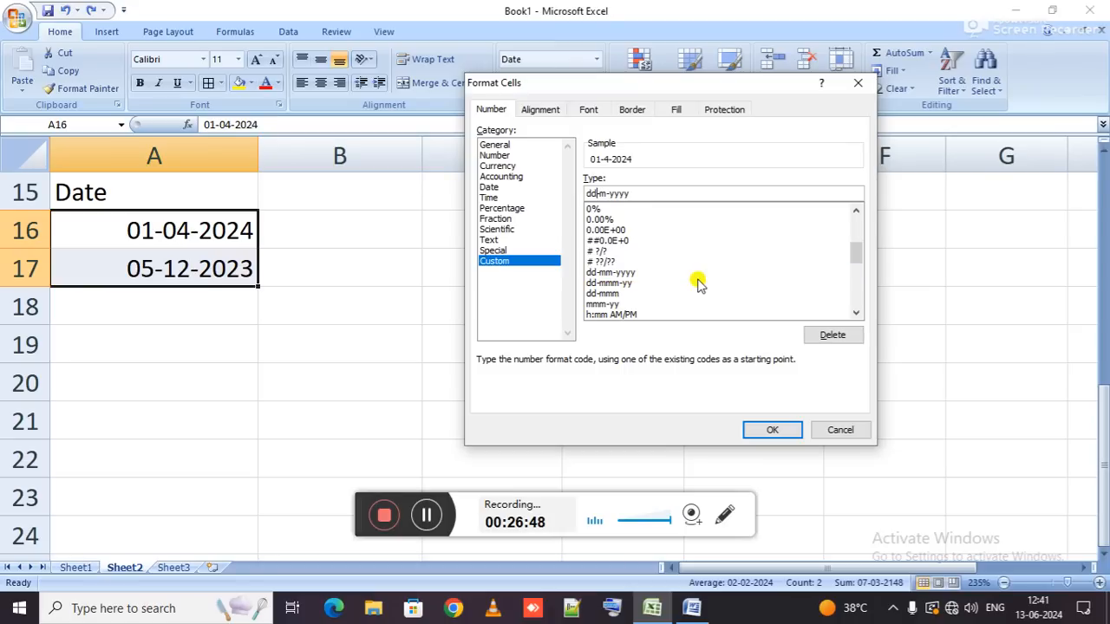
{"action": "key", "text": "BackSpace"}
{"action": "key", "text": "Return"}
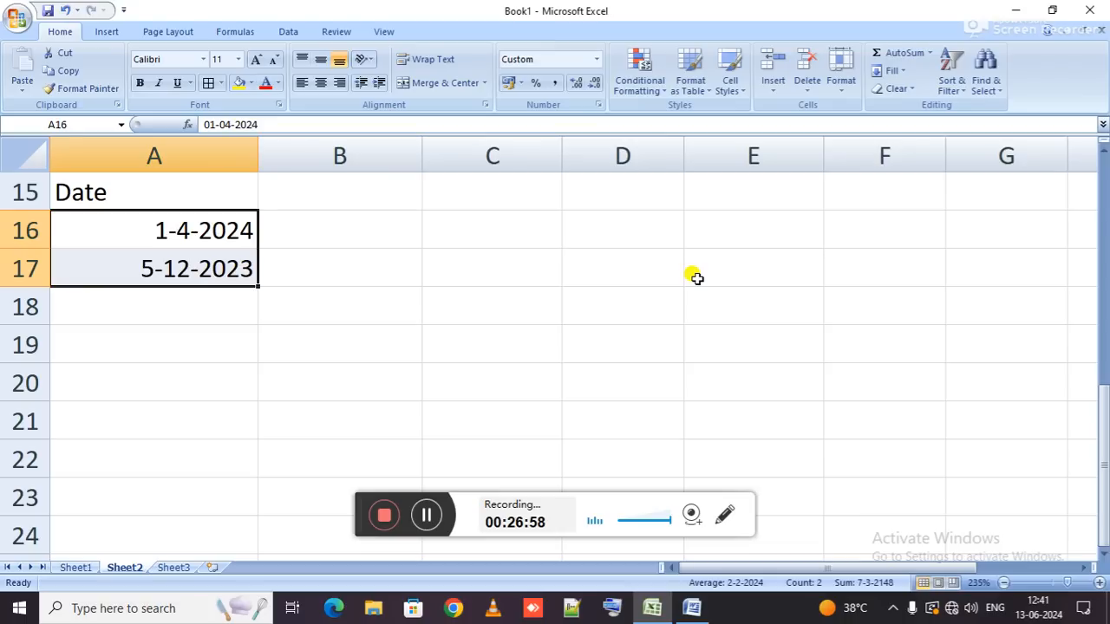
Apply the custom number format dd-mmmm-yyyy to cells A16:A17 so the dates show full month names.
{"action": "key", "text": "ctrl+1"}
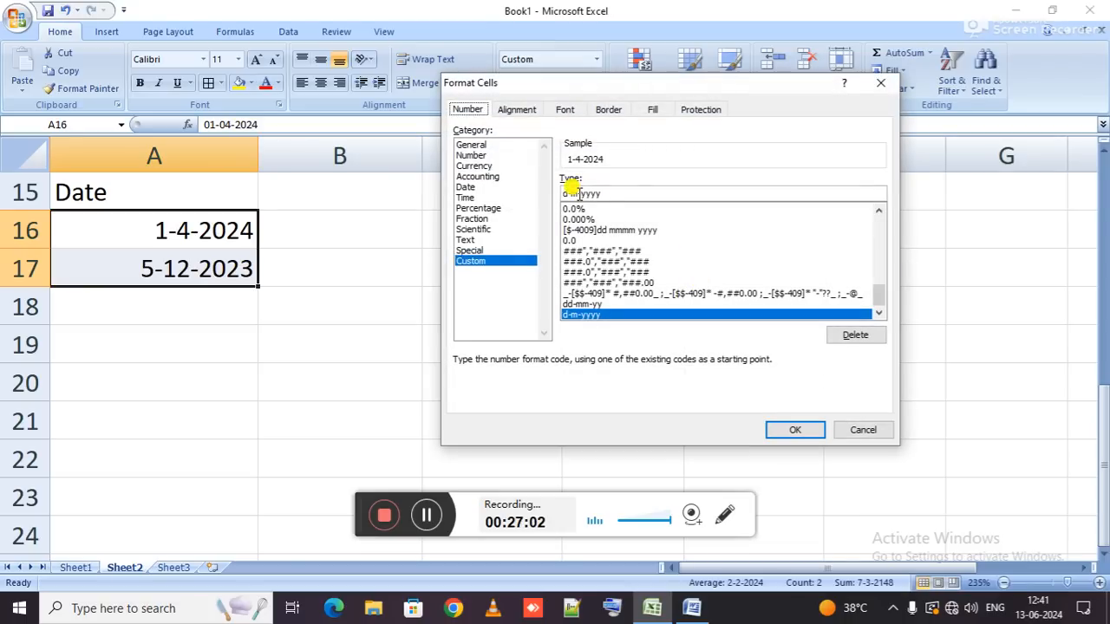
{"action": "left_click_drag", "start_coordinate": [579, 193], "coordinate": [526, 213]}
{"action": "type", "text": "dd-"}
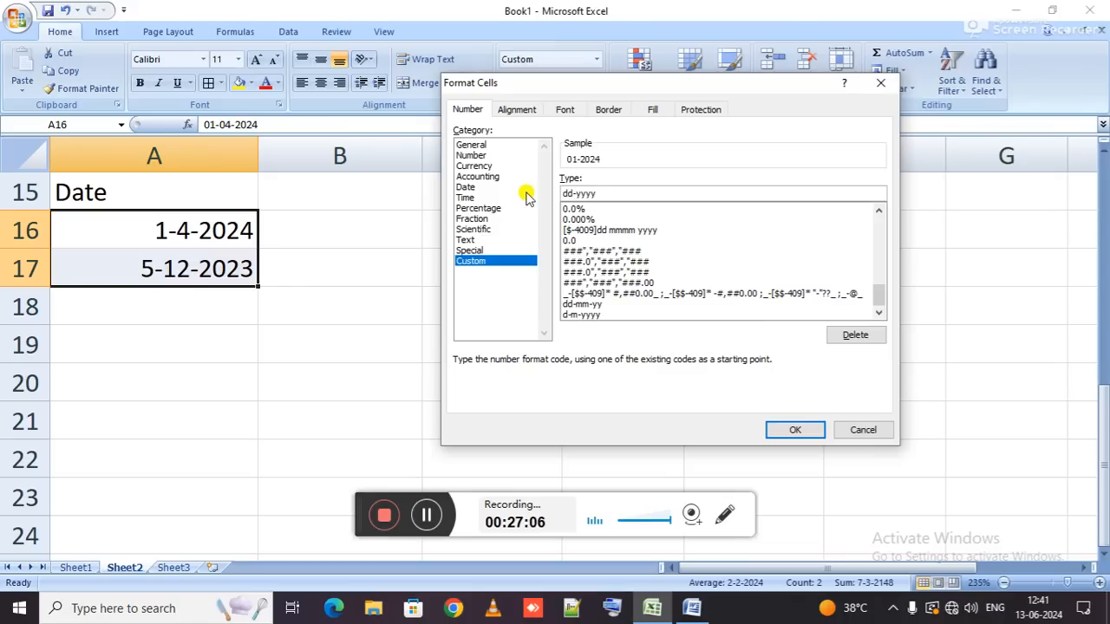
{"action": "type", "text": "mm-"}
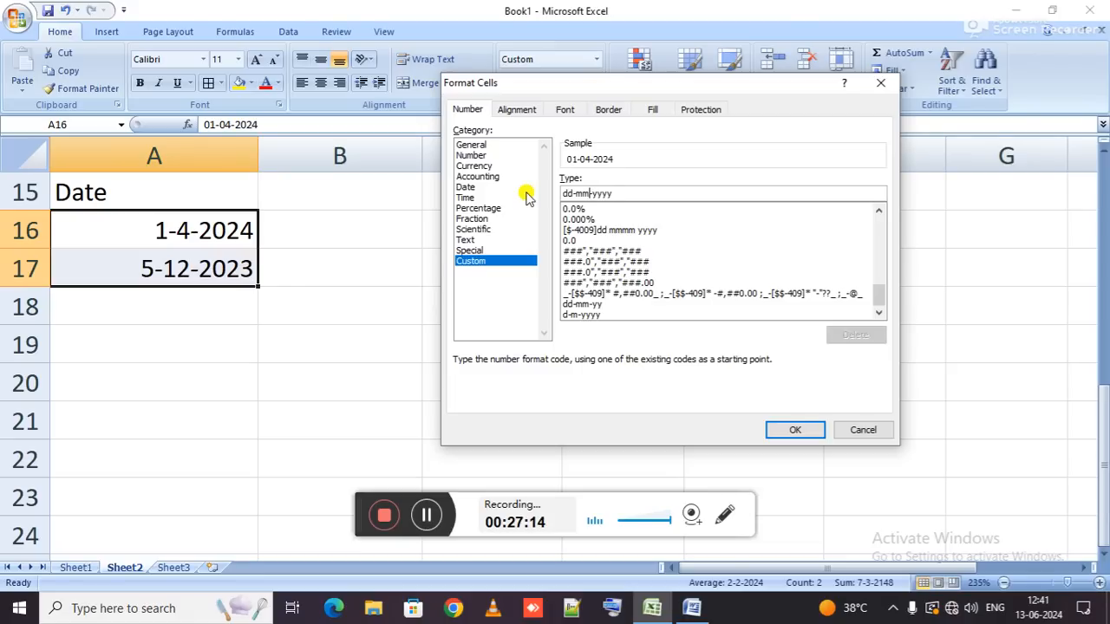
{"action": "type", "text": "m"}
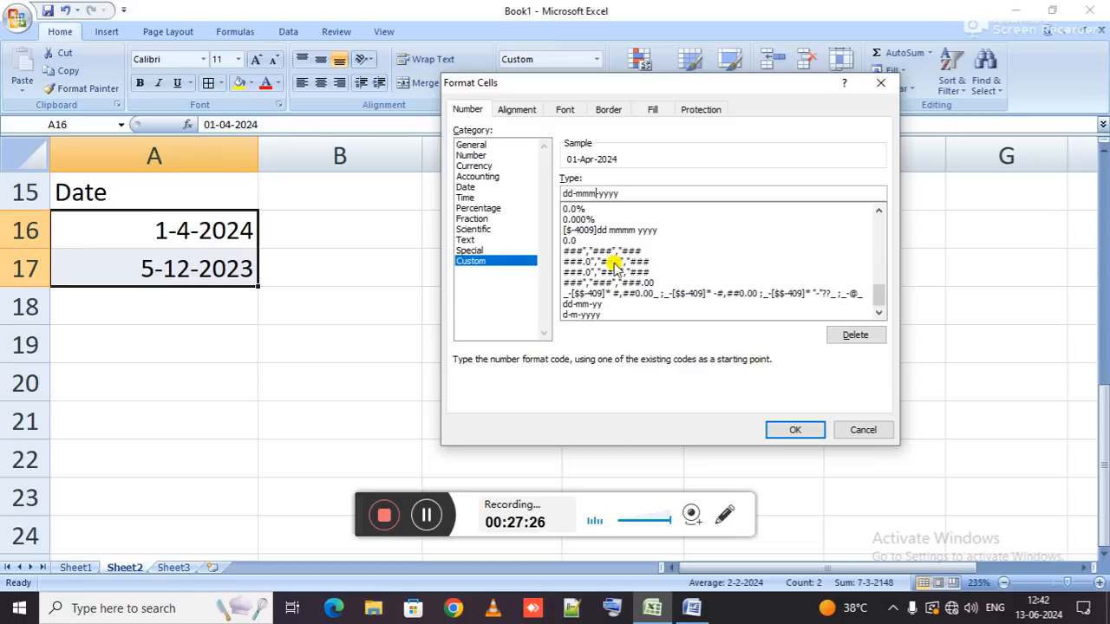
{"action": "type", "text": "m"}
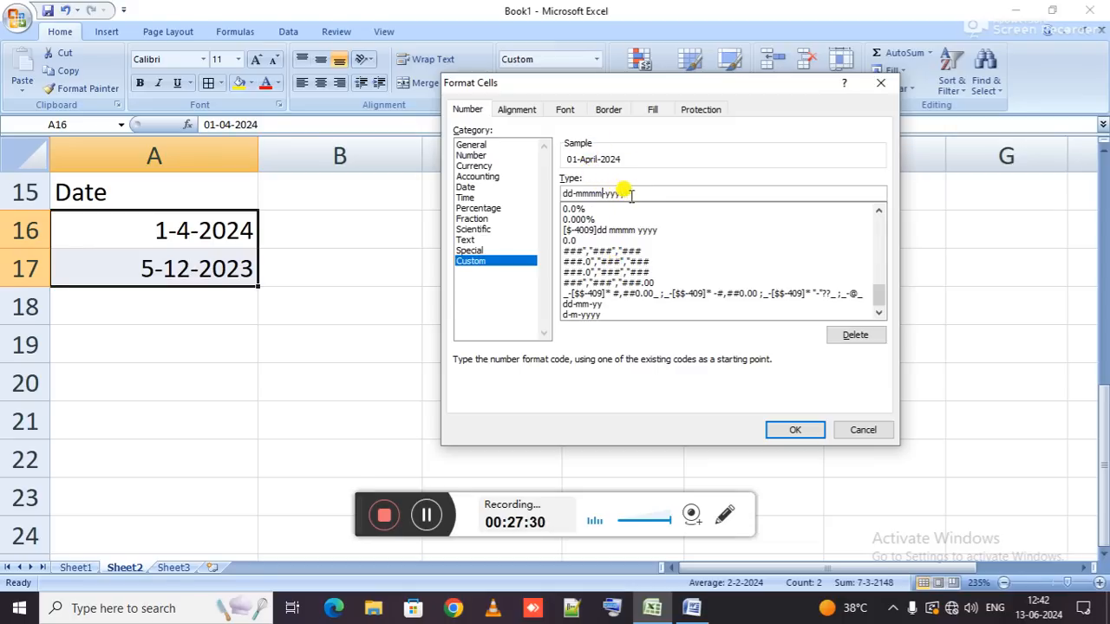
{"action": "left_click_drag", "start_coordinate": [631, 196], "coordinate": [461, 168]}
{"action": "key", "text": "Right"}
{"action": "key", "text": "Right"}
{"action": "key", "text": "Return"}
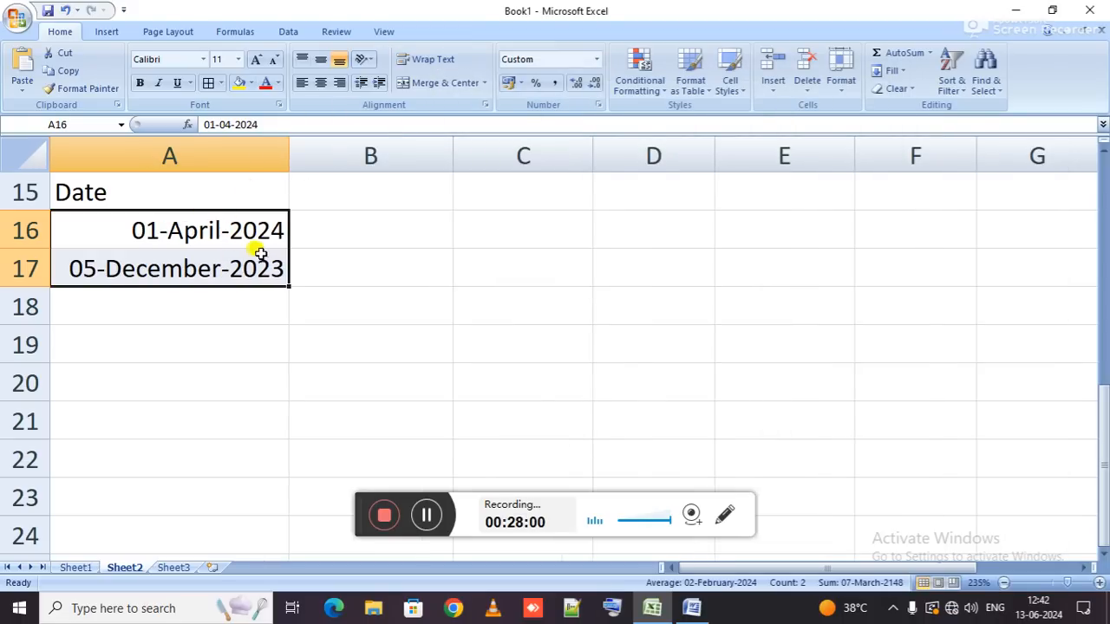
Apply the custom number format dd-mmmm, yyyy to the dates in cells A16:A17, copying the format code.
{"action": "key", "text": "ctrl+1"}
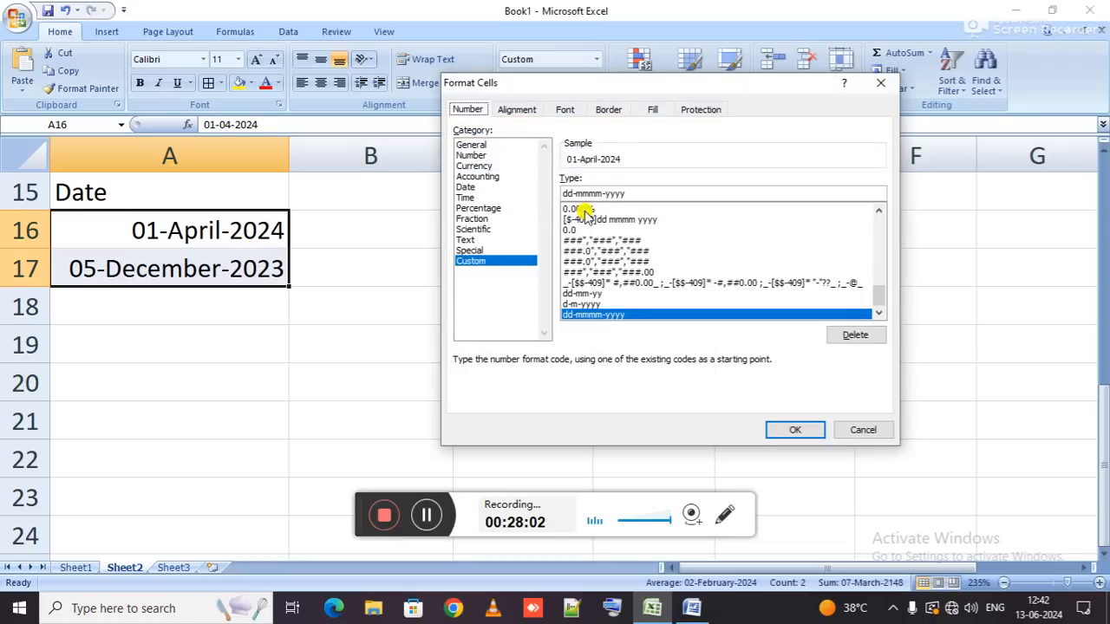
{"action": "left_click", "coordinate": [604, 192]}
{"action": "key", "text": "BackSpace"}
{"action": "type", "text": ","}
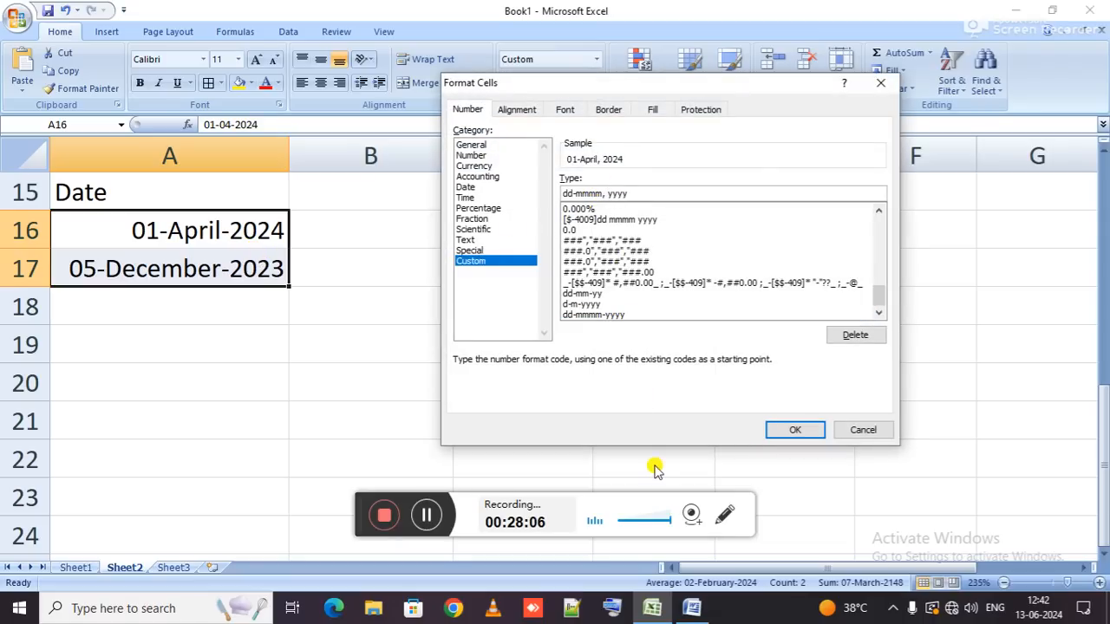
{"action": "key", "text": "ctrl+a"}
{"action": "key", "text": "ctrl+c"}
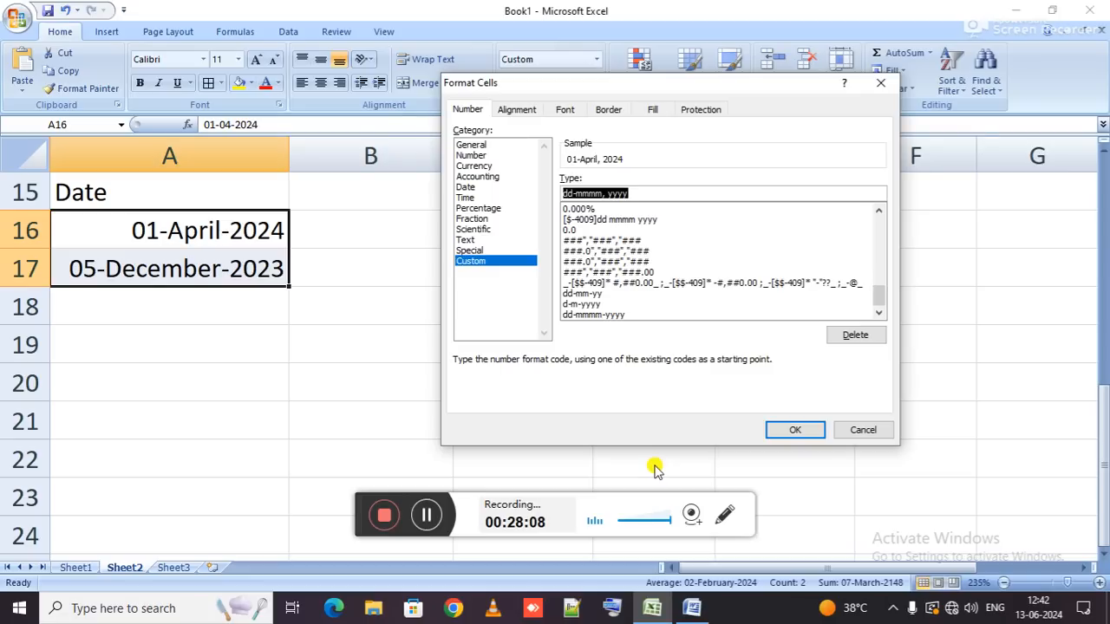
{"action": "key", "text": "Return"}
Paste the copied format code dd-mmmm, yyyy as text into cell B18.
{"action": "left_click", "coordinate": [407, 290]}
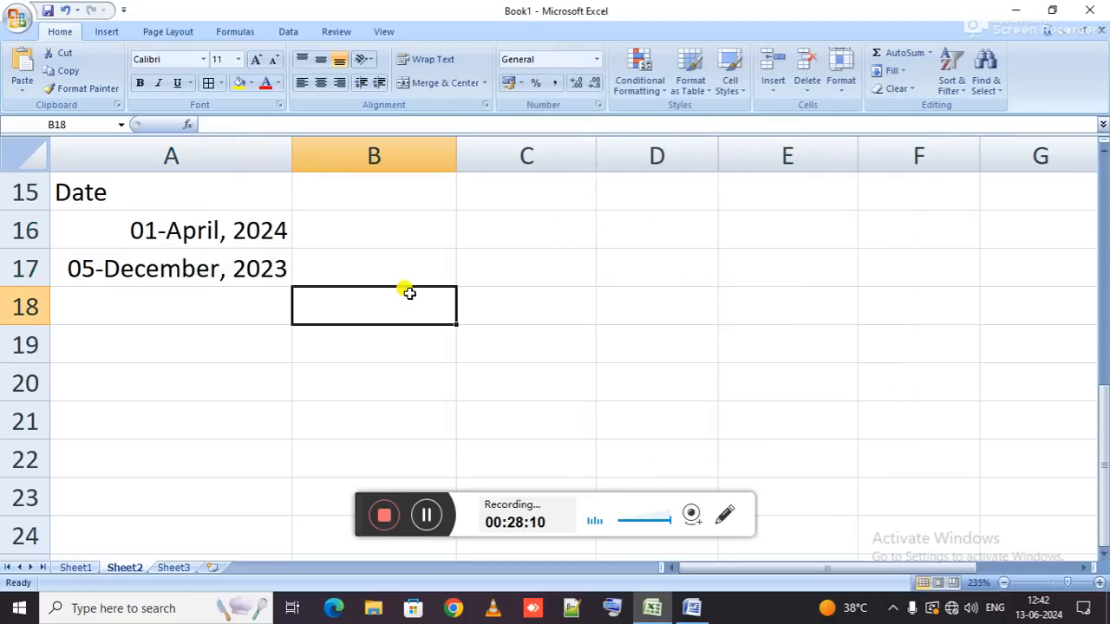
{"action": "key", "text": "ctrl+v"}
{"action": "left_click", "coordinate": [602, 375]}
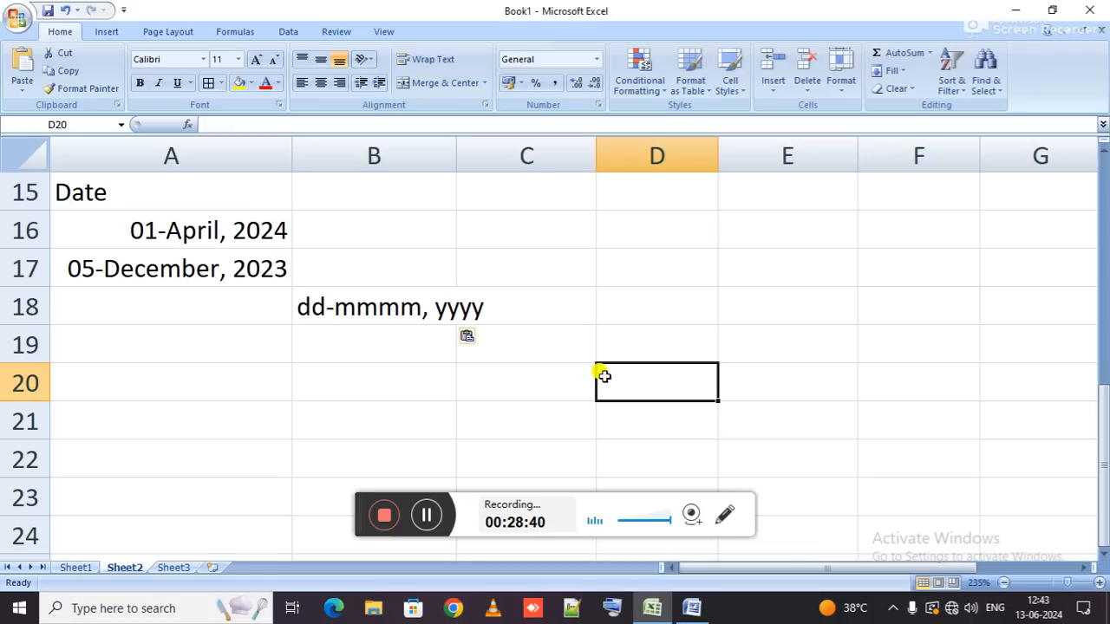
Apply the custom number format mmmm-dd, yyyy to the dates in cells A16:A17, copying the format code.
{"action": "left_click_drag", "start_coordinate": [220, 228], "coordinate": [234, 262]}
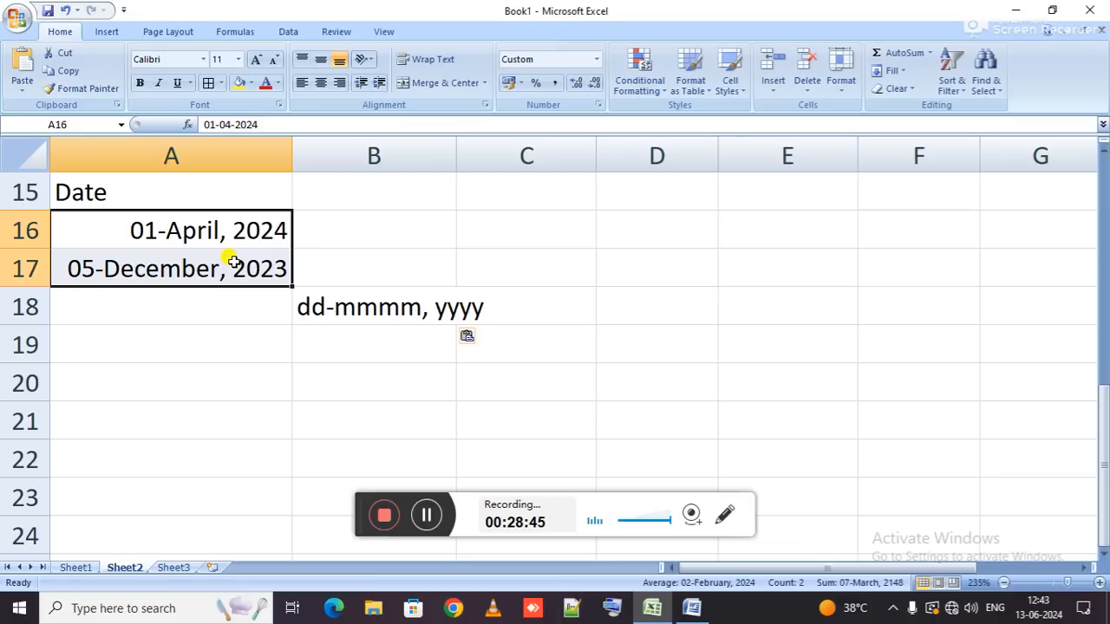
{"action": "key", "text": "ctrl+1"}
{"action": "left_click", "coordinate": [576, 193]}
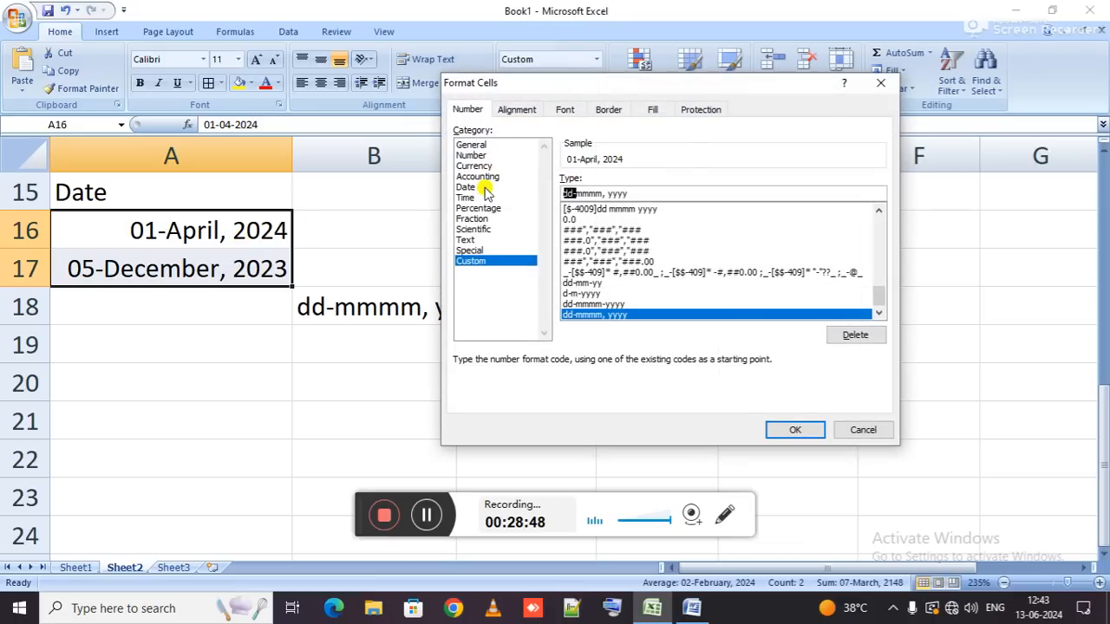
{"action": "key", "text": "BackSpace"}
{"action": "key", "text": "BackSpace"}
{"action": "key", "text": "BackSpace"}
{"action": "key", "text": "Right"}
{"action": "key", "text": "Right"}
{"action": "key", "text": "Right"}
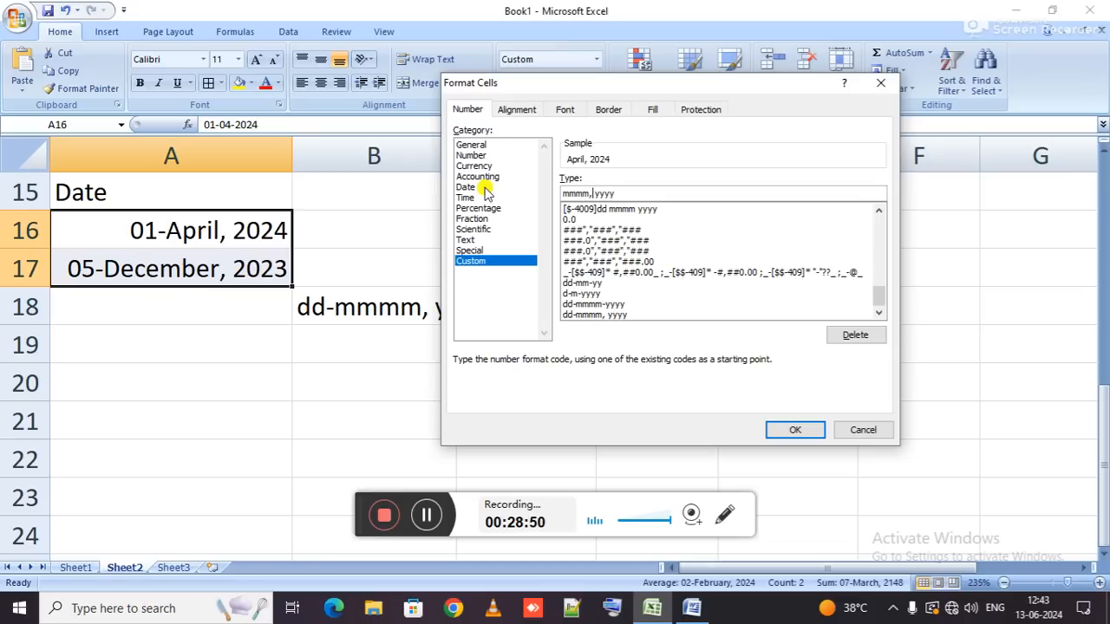
{"action": "type", "text": "-dd"}
{"action": "key", "text": "shift+End"}
{"action": "key", "text": "End"}
{"action": "key", "text": "shift+Home"}
{"action": "key", "text": "ctrl+c"}
{"action": "key", "text": "Return"}
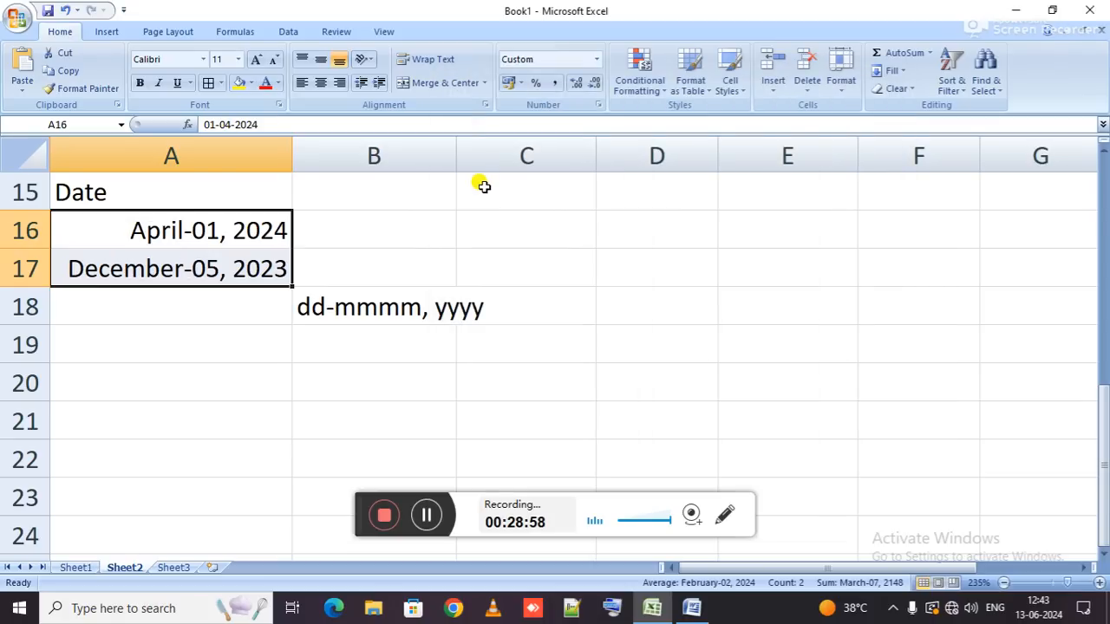
Paste the copied format code mmmm-dd, yyyy as text into cell D16.
{"action": "key", "text": "Right"}
{"action": "key", "text": "Right"}
{"action": "key", "text": "Right"}
{"action": "key", "text": "ctrl+v"}
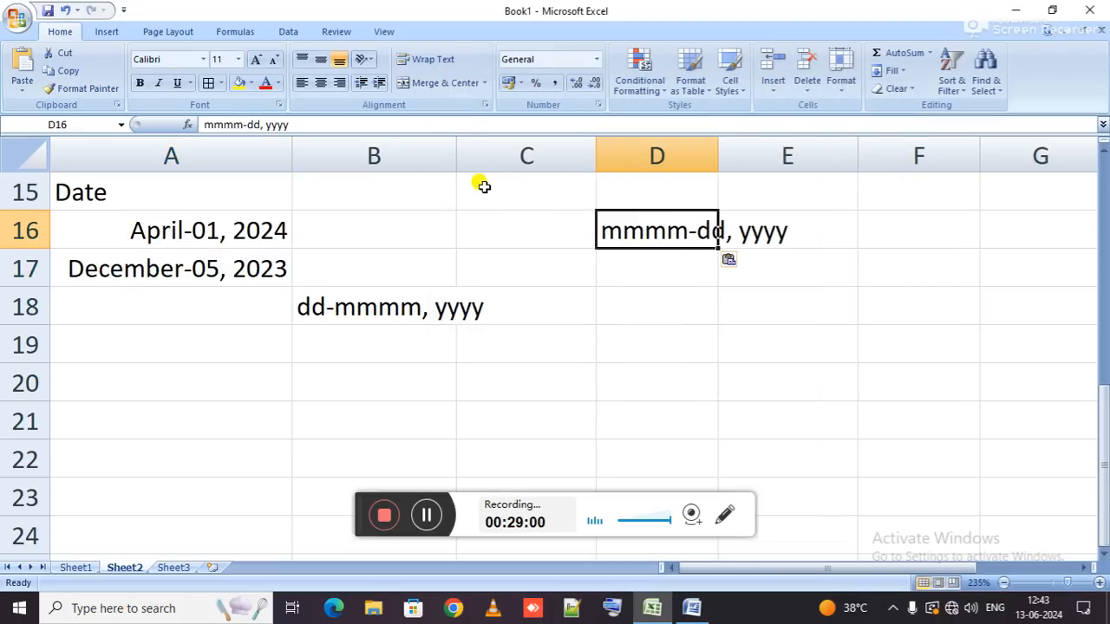
{"action": "left_click", "coordinate": [657, 276]}
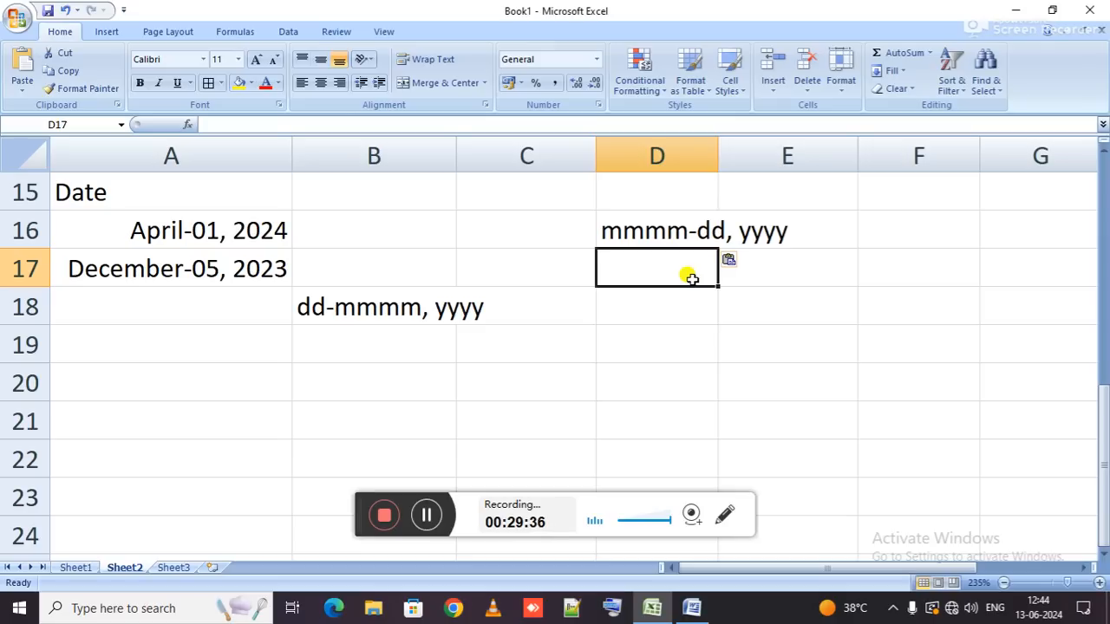
{"action": "key", "text": "Escape"}
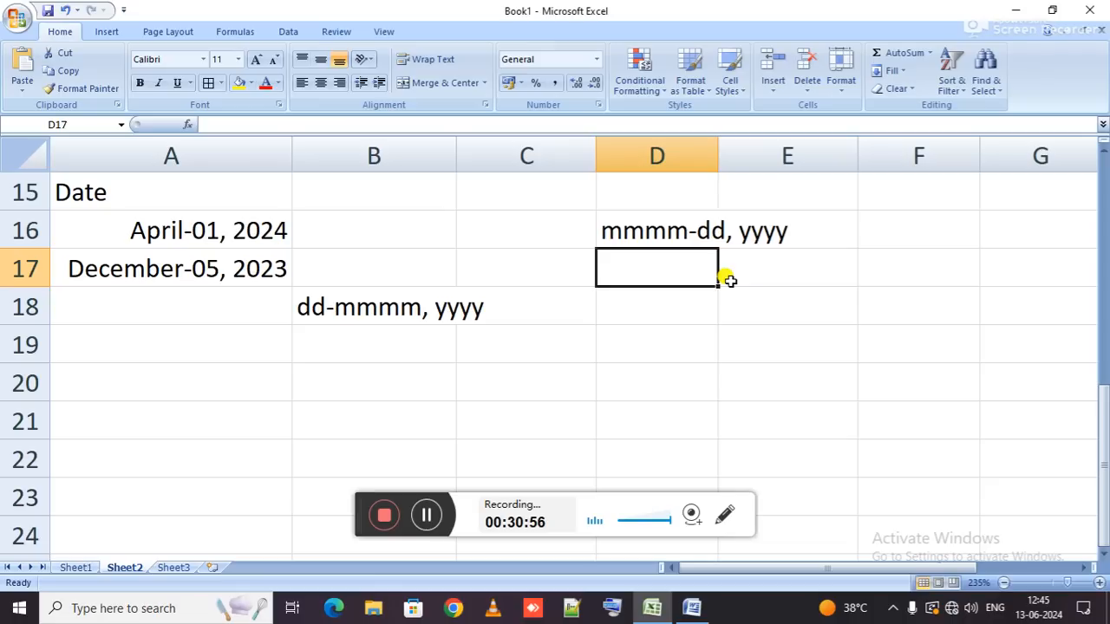
Undo the pasted format codes and the date format changes back to d-m-yyyy in cells A16:A17.
{"action": "key", "text": "ctrl+z"}
{"action": "key", "text": "ctrl+z"}
{"action": "key", "text": "ctrl+z"}
{"action": "key", "text": "ctrl+z"}
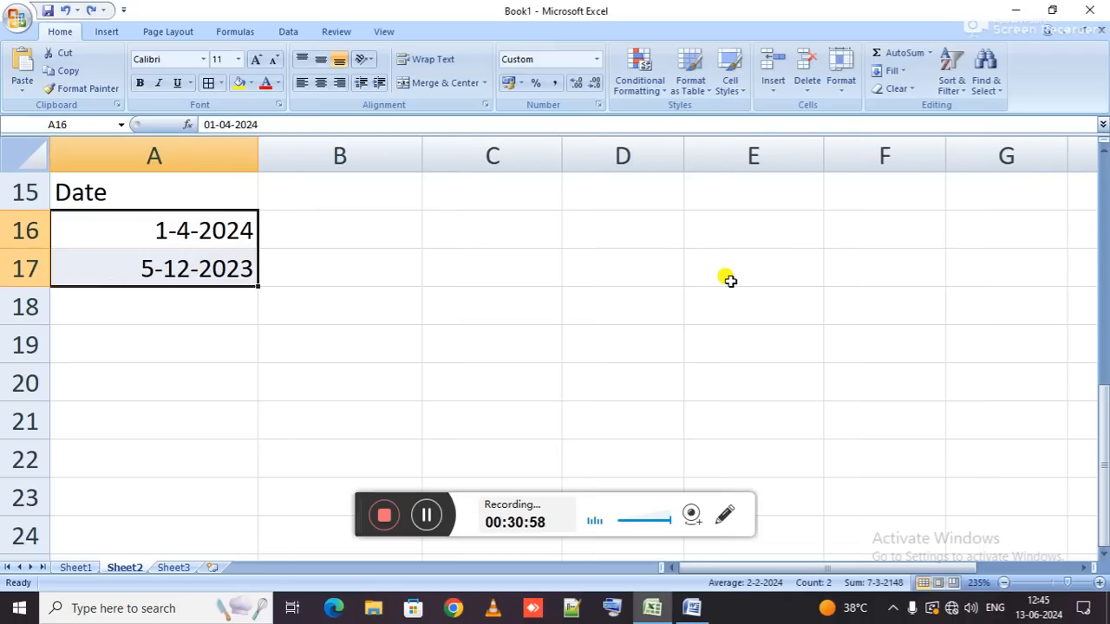
Enter the letter C in cell D17.
{"action": "left_click", "coordinate": [647, 255]}
{"action": "scroll", "coordinate": [647, 256], "scroll_direction": "up", "scroll_amount": 3}
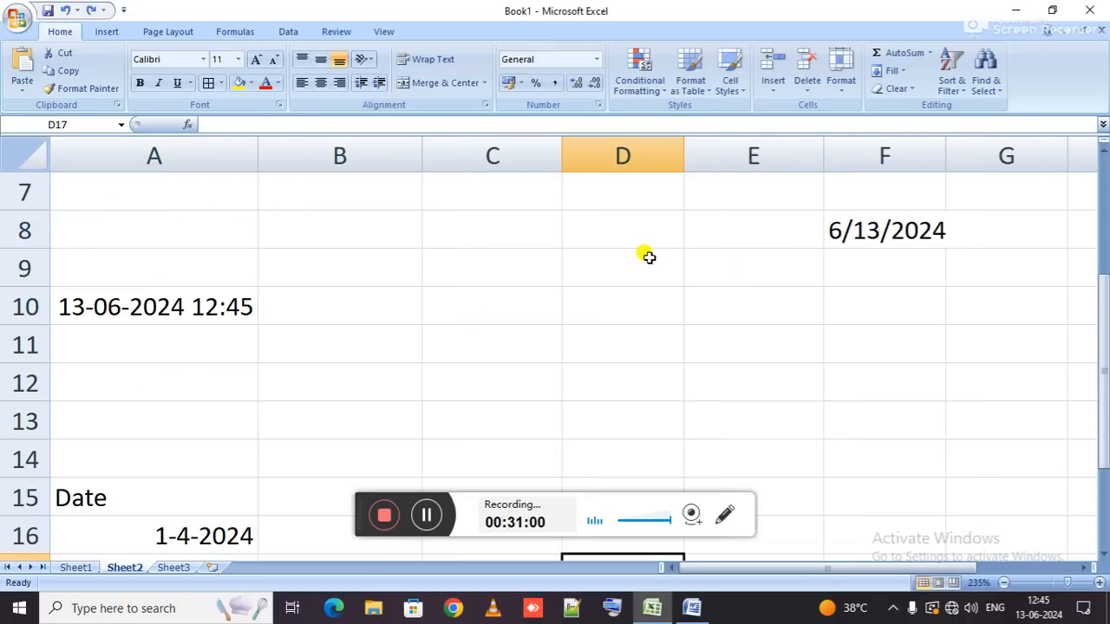
{"action": "scroll", "coordinate": [646, 256], "scroll_direction": "down", "scroll_amount": 18}
{"action": "type", "text": "C"}
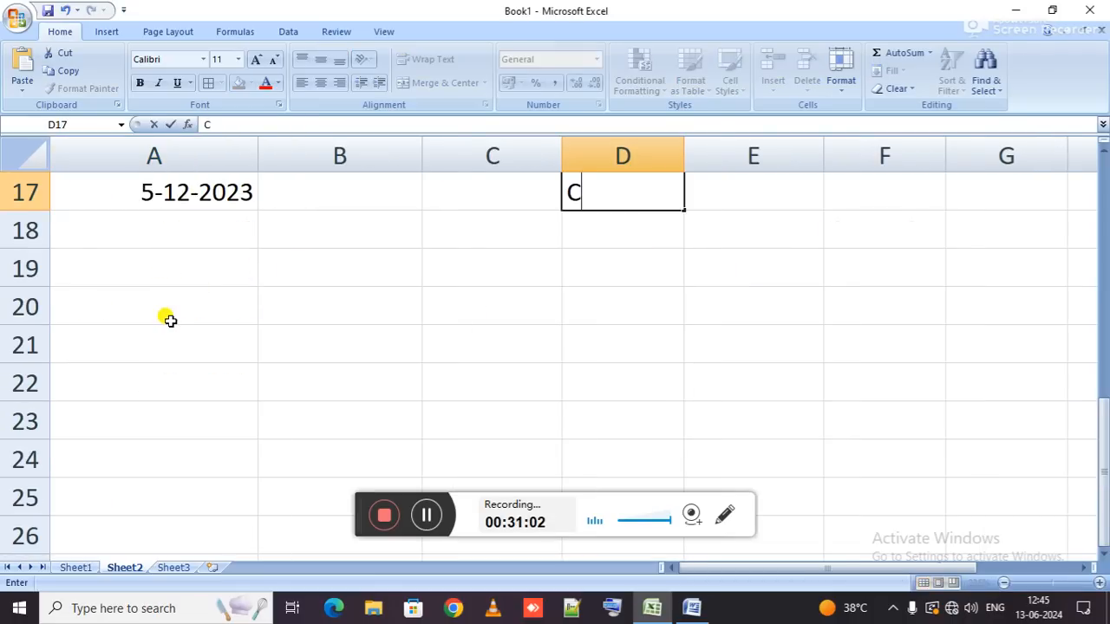
Enter the heading Count in cell A20 below the dates.
{"action": "left_click", "coordinate": [167, 318]}
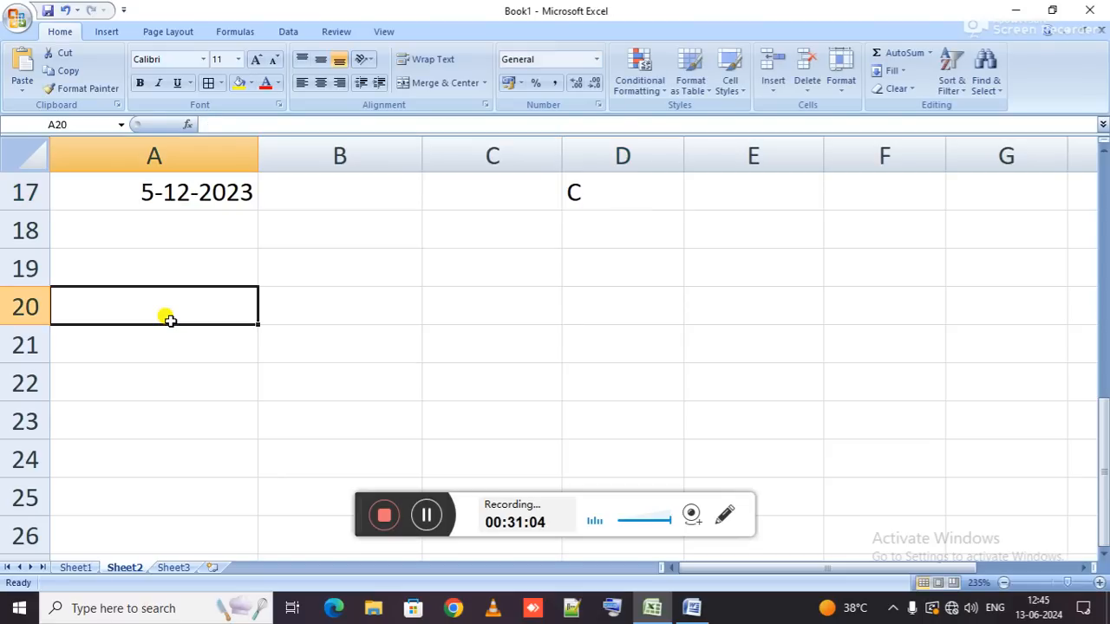
{"action": "type", "text": "Count"}
{"action": "key", "text": "Return"}
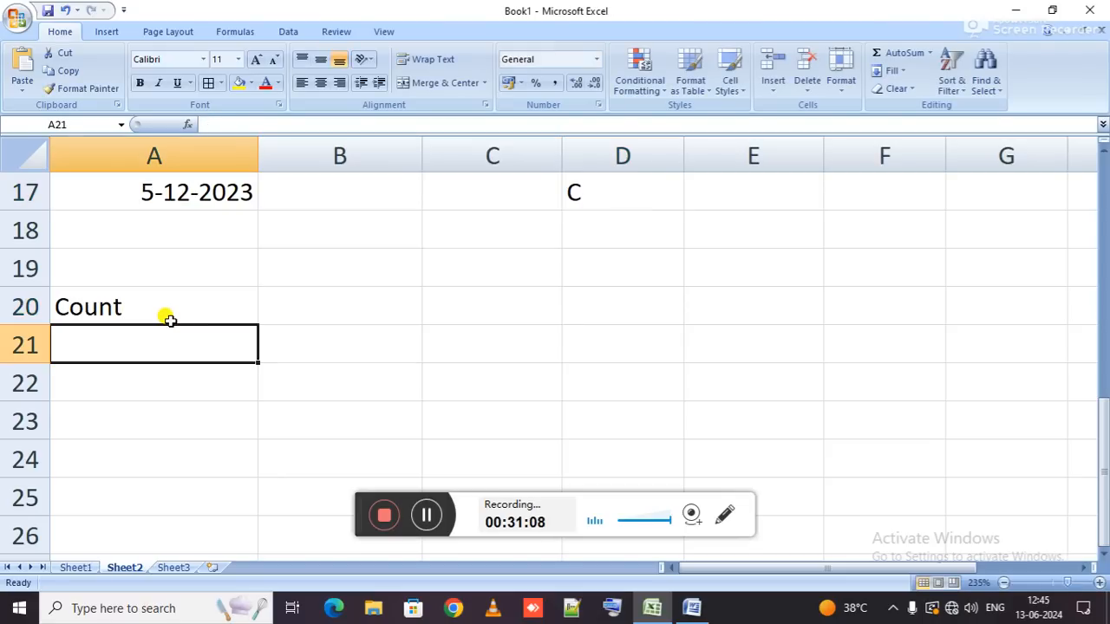
{"action": "key", "text": "Down"}
{"action": "key", "text": "Down"}
{"action": "key", "text": "Down"}
{"action": "key", "text": "Down"}
{"action": "key", "text": "Down"}
{"action": "key", "text": "Down"}
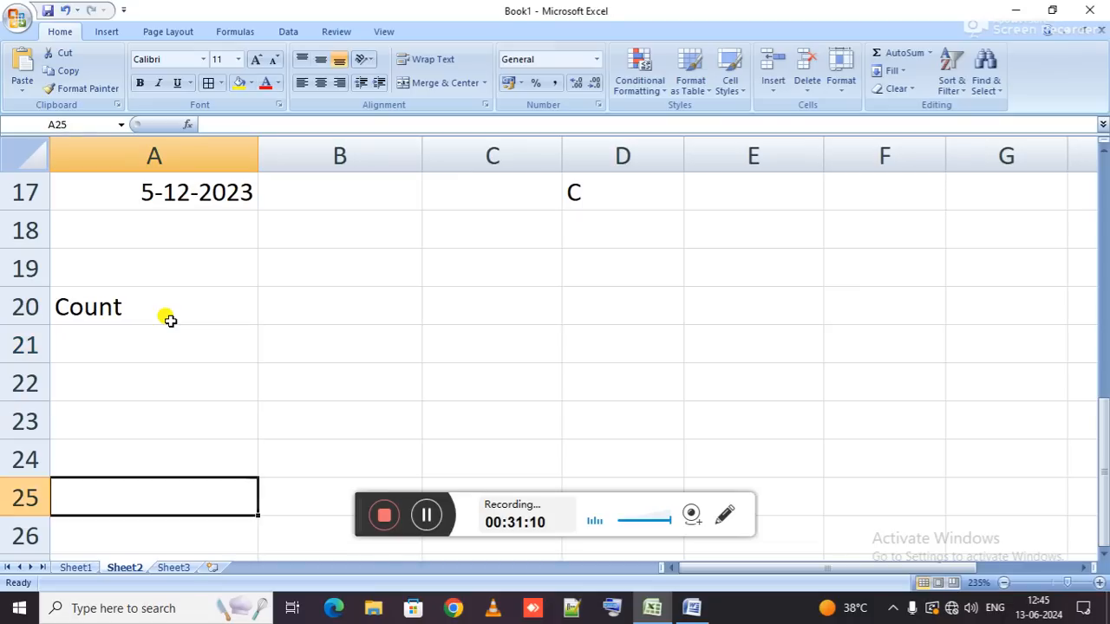
{"action": "key", "text": "ctrl+Up"}
{"action": "key", "text": "Down"}
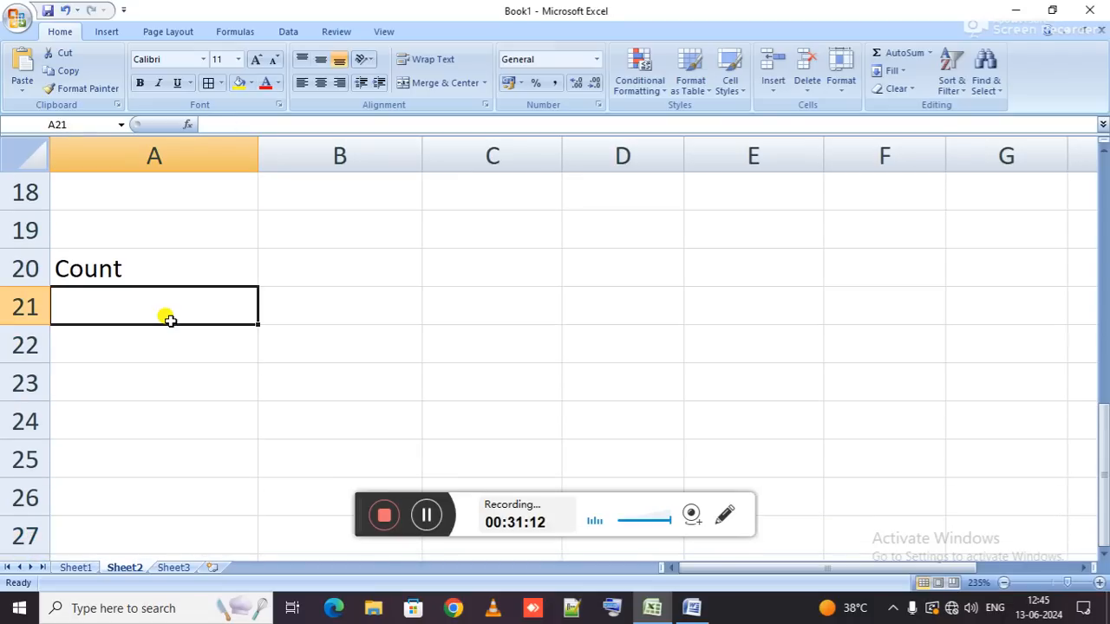
Enter the headings Items in cell A20 and Total in cell B20.
{"action": "key", "text": "Up"}
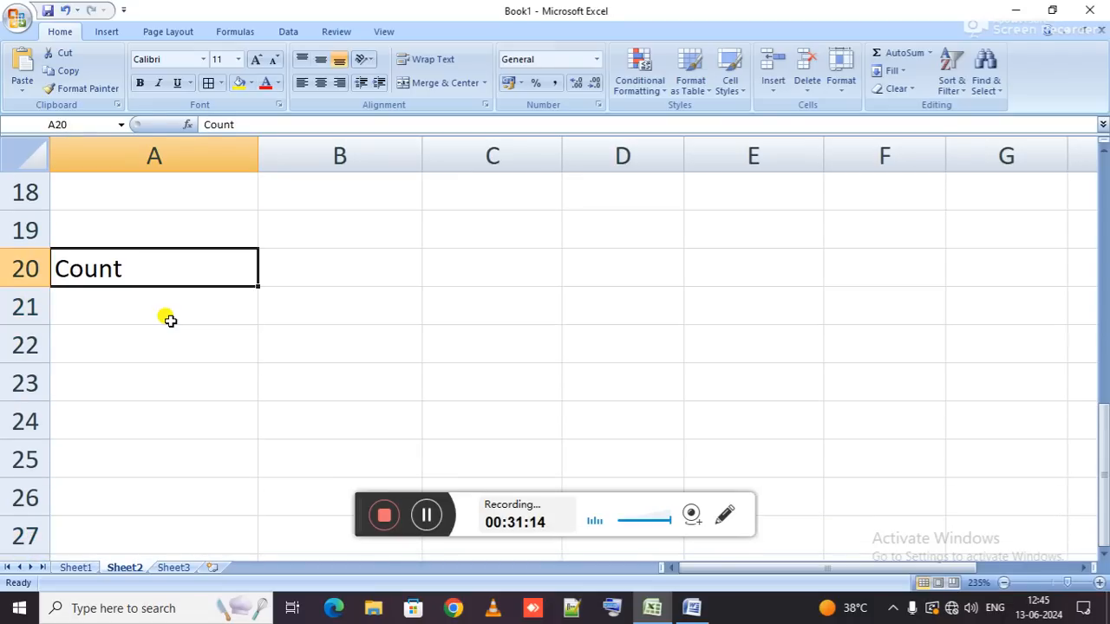
{"action": "type", "text": "Item"}
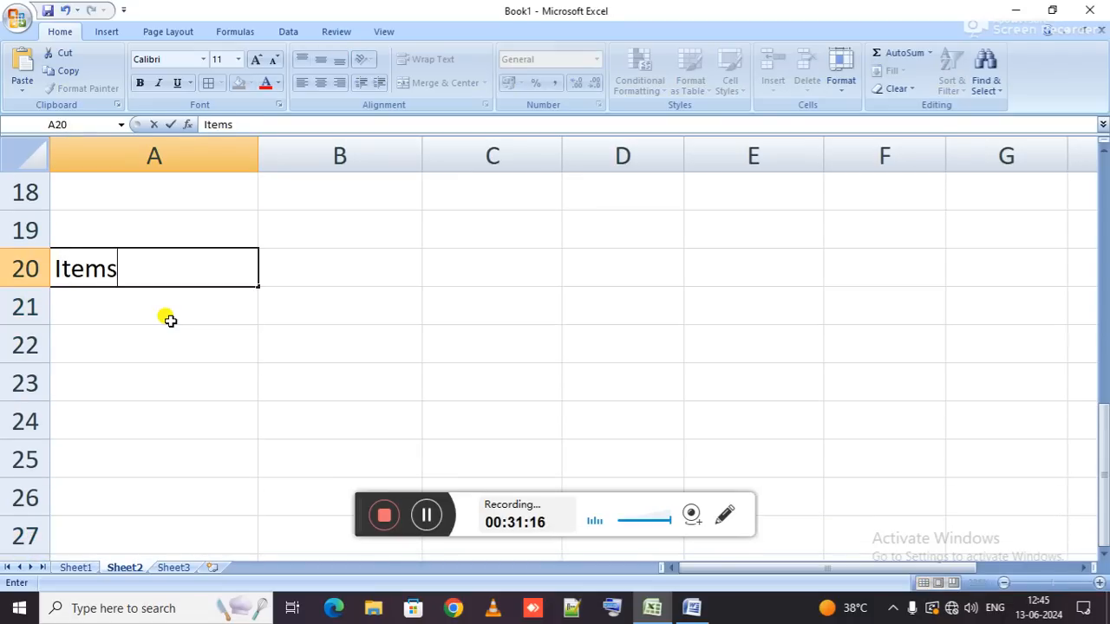
{"action": "type", "text": "s"}
{"action": "key", "text": "Tab"}
{"action": "type", "text": "Tota"}
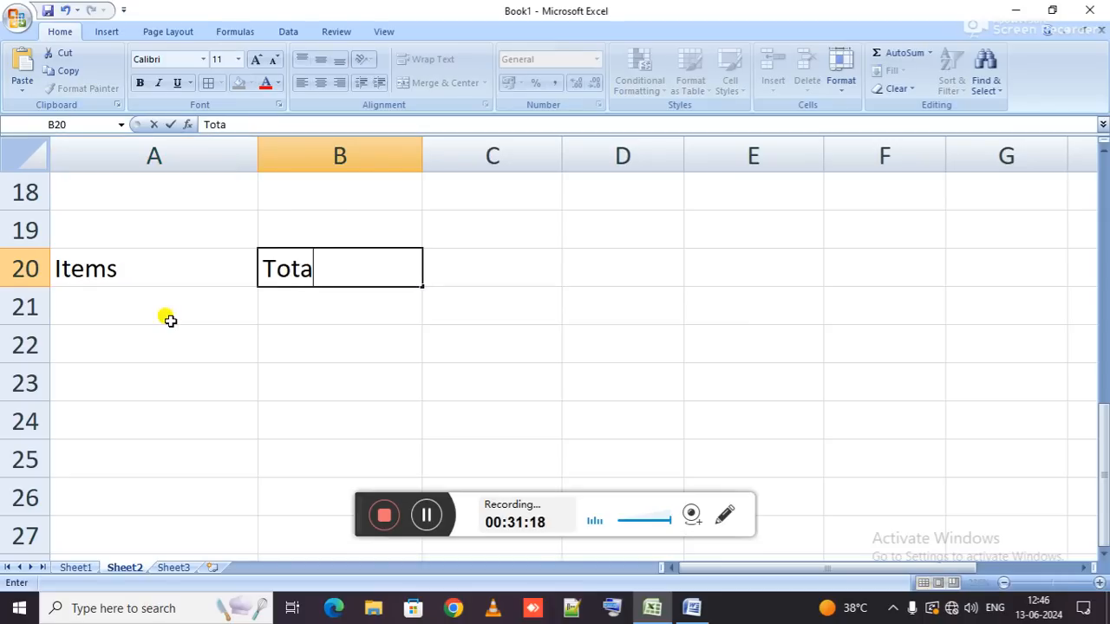
{"action": "type", "text": "l"}
{"action": "key", "text": "Return"}
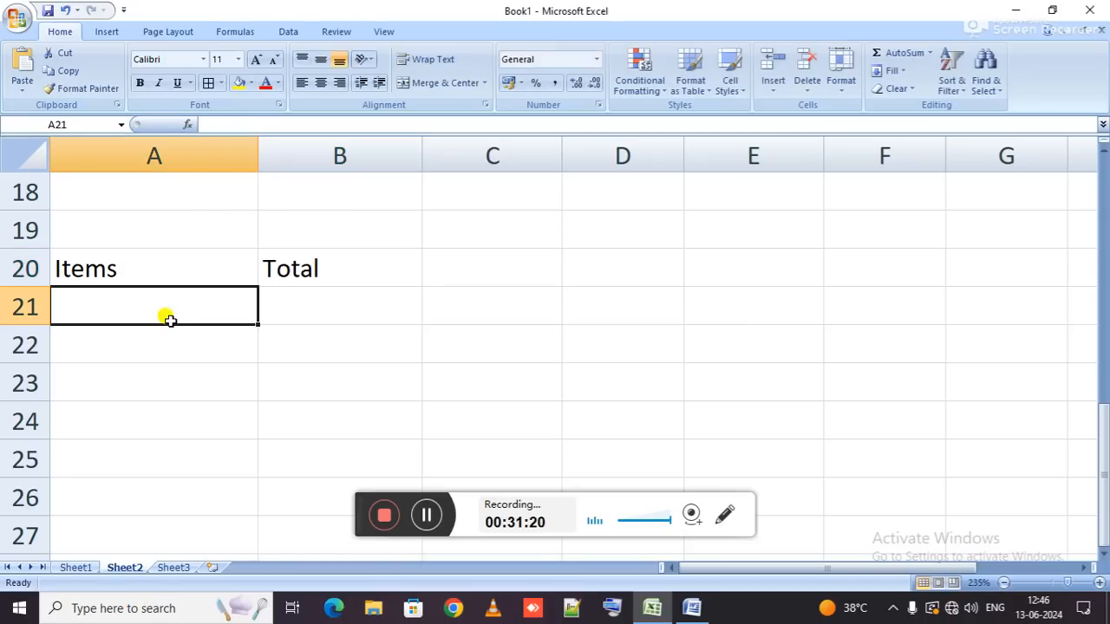
Enter the item Pencil with a total of 3 in row 21.
{"action": "type", "text": "Pencil"}
{"action": "key", "text": "Tab"}
{"action": "type", "text": "3"}
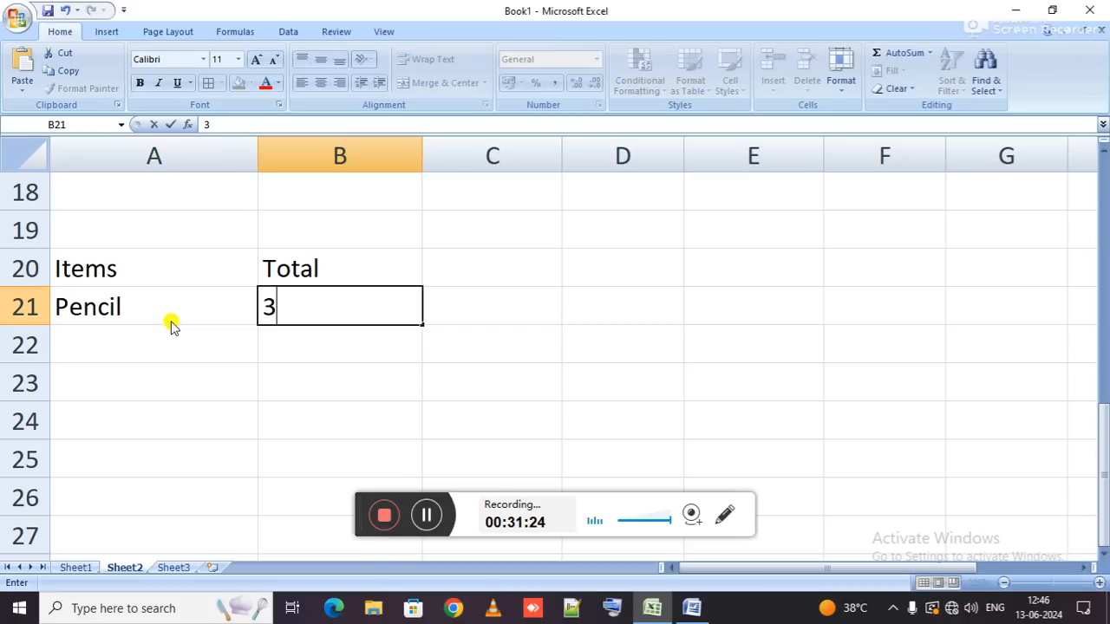
{"action": "key", "text": "Return"}
Enter the item Pen with a total of 5 in row 22, removing the autocompleted ending.
{"action": "type", "text": "Pencil"}
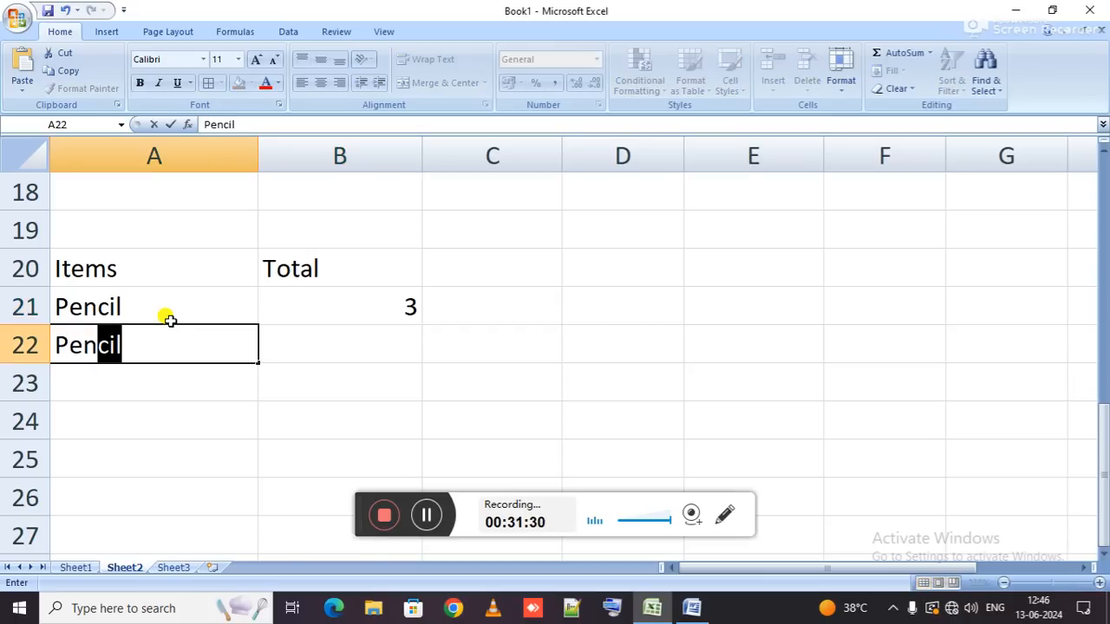
{"action": "key", "text": "Tab"}
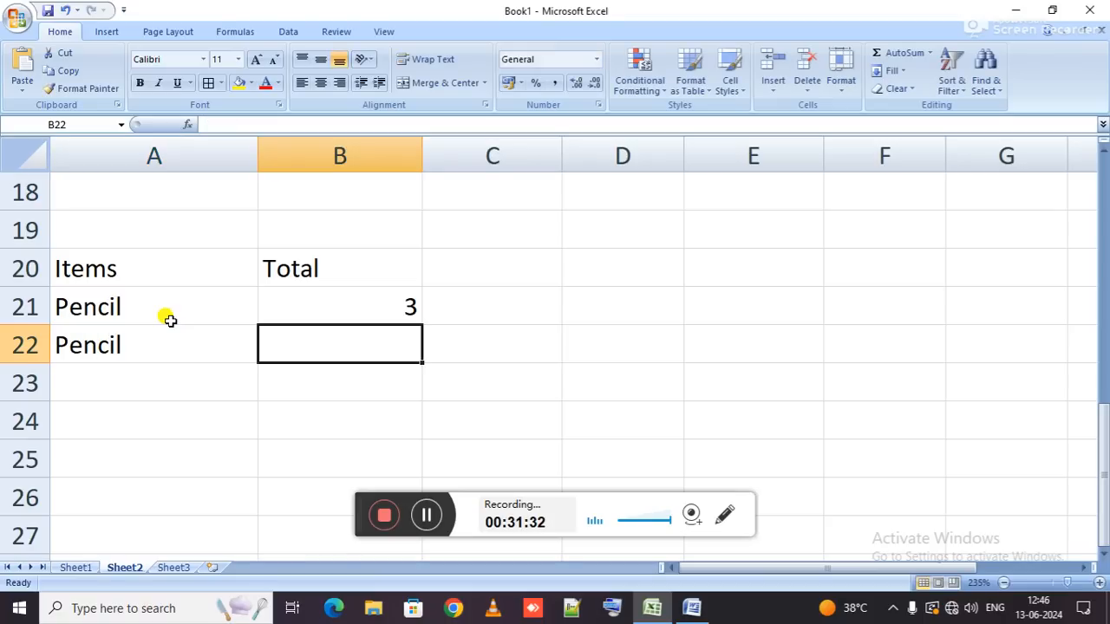
{"action": "key", "text": "shift+Tab"}
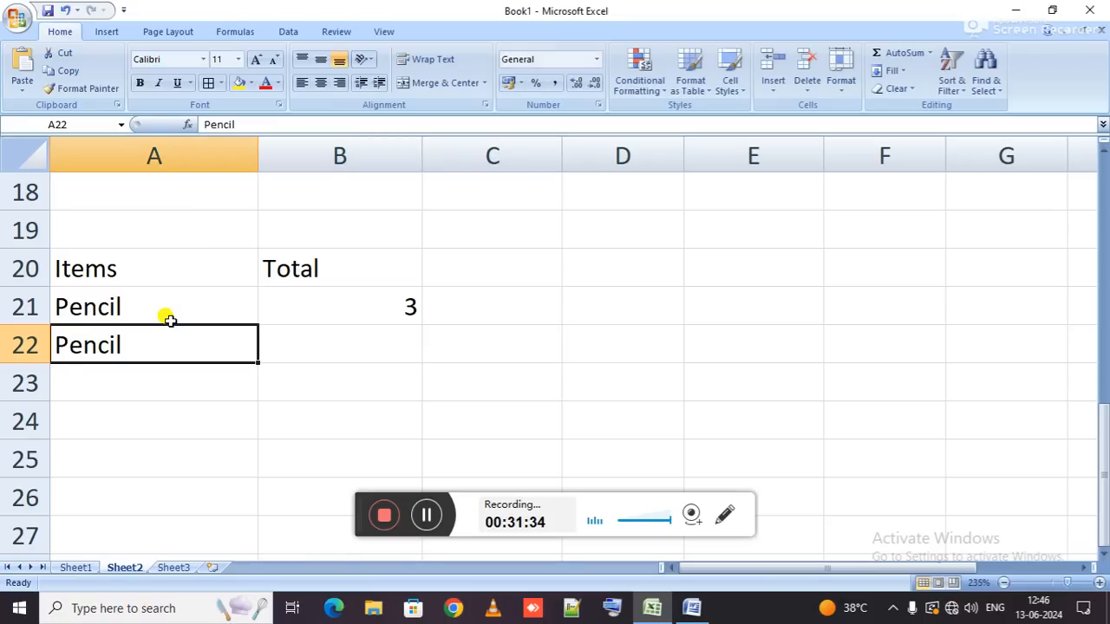
{"action": "type", "text": "Pen"}
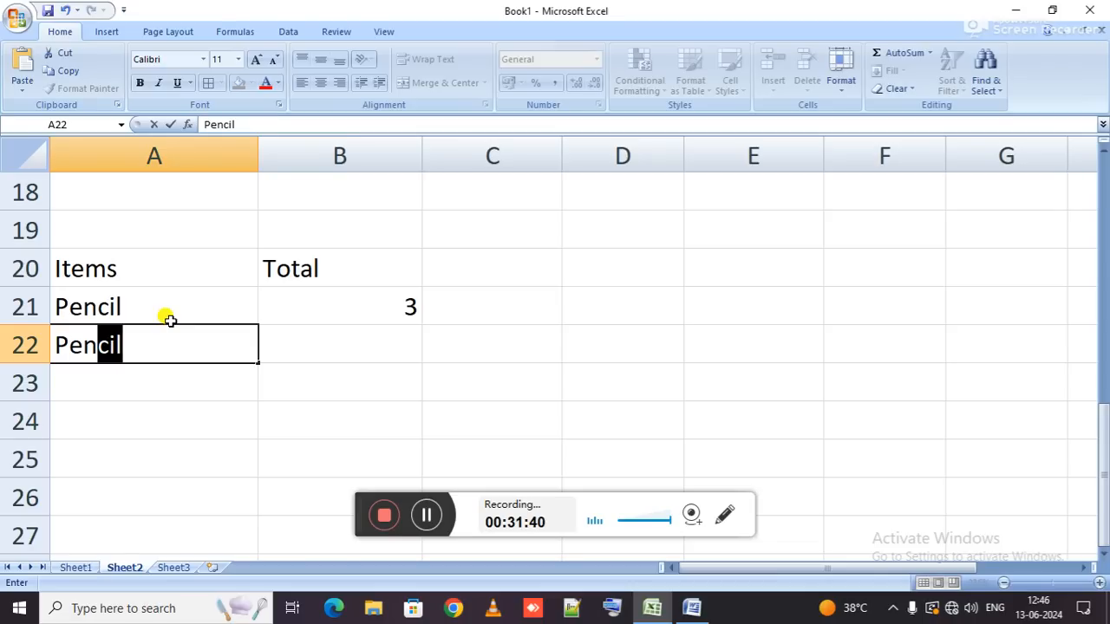
{"action": "key", "text": "Delete"}
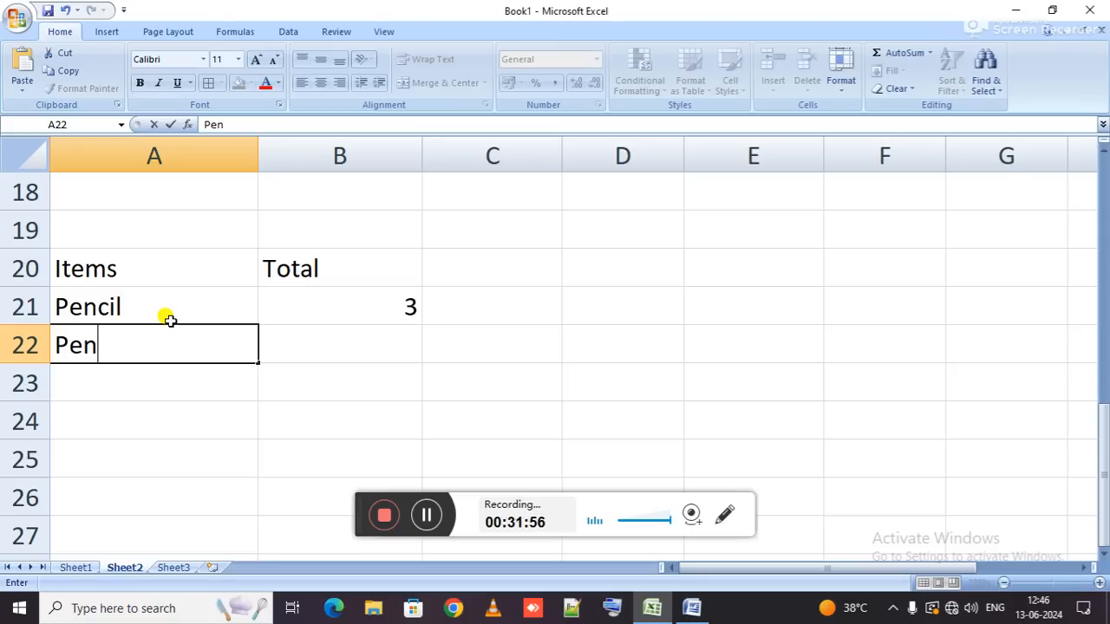
{"action": "key", "text": "Tab"}
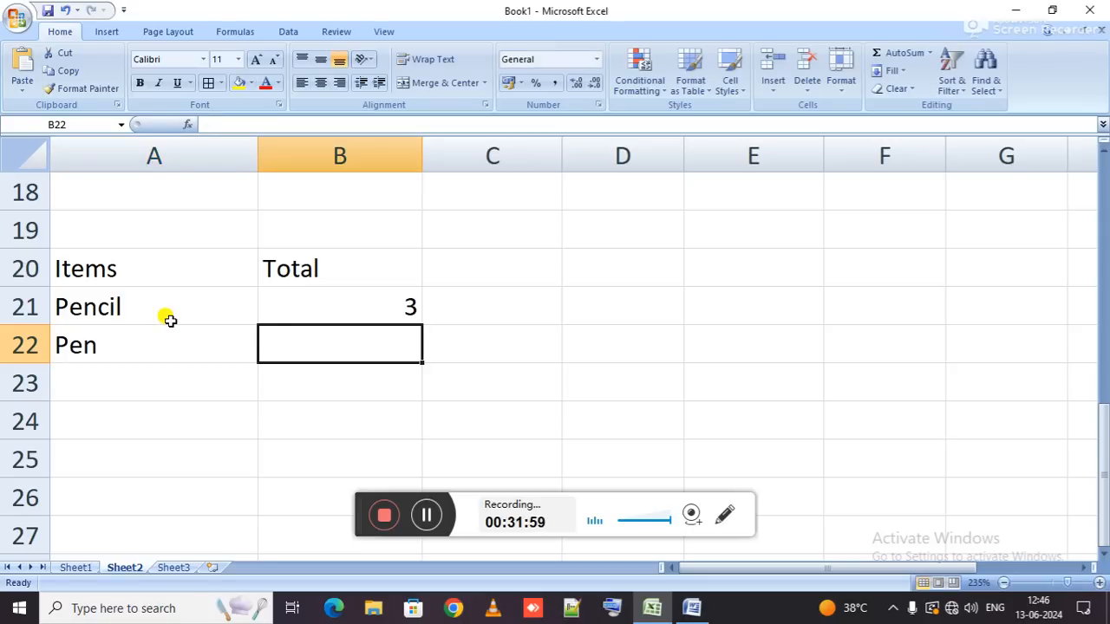
{"action": "type", "text": "5"}
{"action": "key", "text": "Return"}
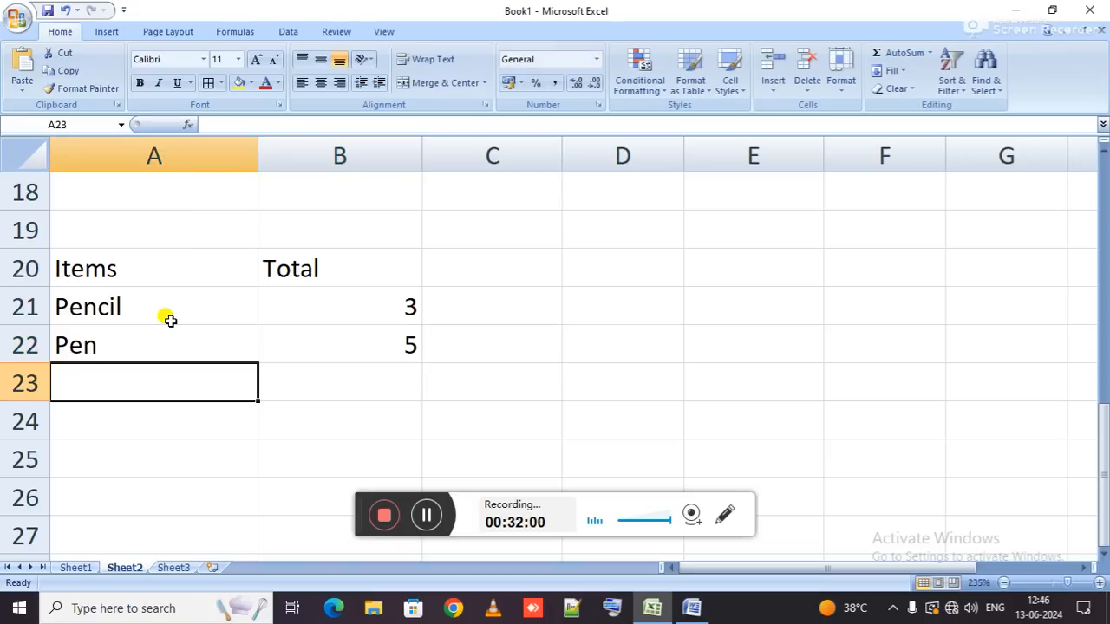
Enter the item borador with a total of 2 in row 23.
{"action": "type", "text": "borador"}
{"action": "key", "text": "Tab"}
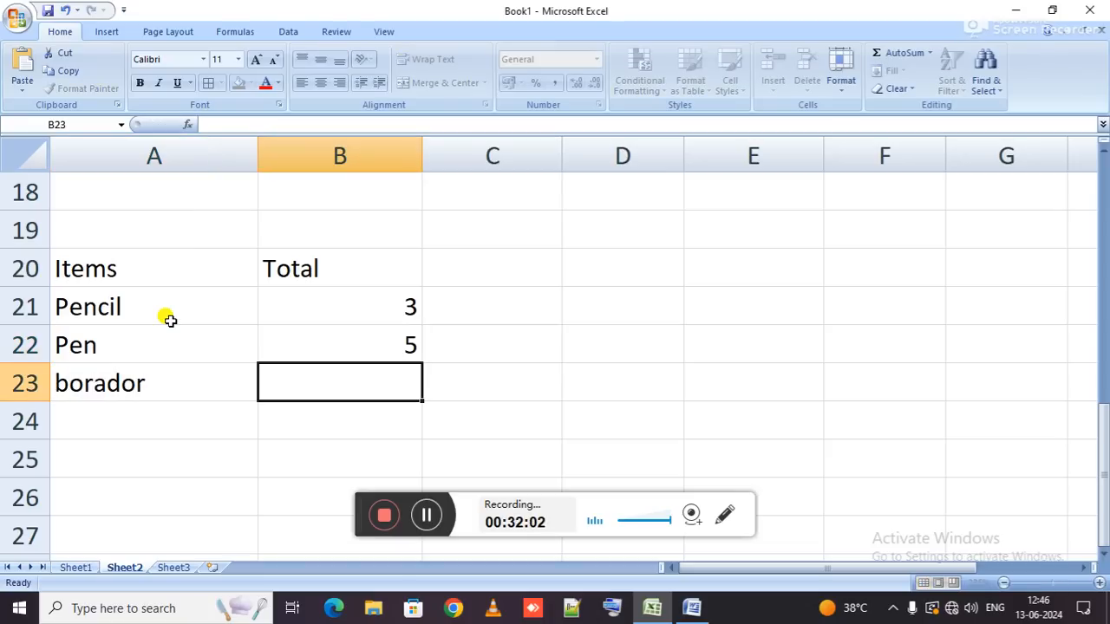
{"action": "type", "text": "2"}
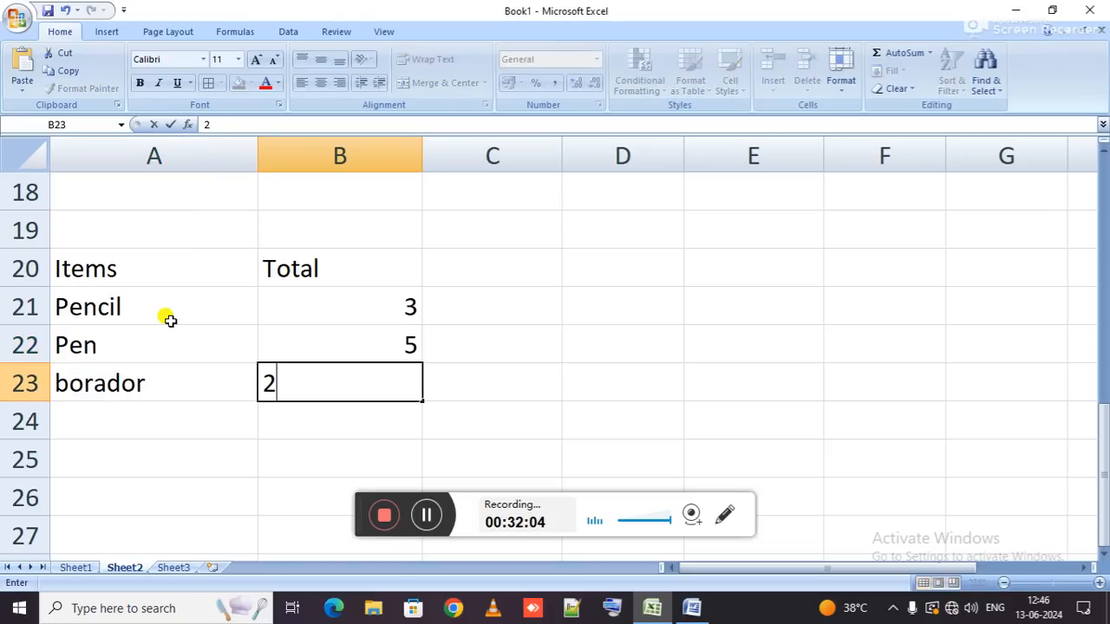
{"action": "key", "text": "Return"}
{"action": "key", "text": "Return"}
{"action": "key", "text": "Return"}
{"action": "key", "text": "Return"}
{"action": "key", "text": "Return"}
{"action": "key", "text": "Up"}
{"action": "key", "text": "Up"}
{"action": "key", "text": "Up"}
{"action": "key", "text": "Up"}
{"action": "key", "text": "Up"}
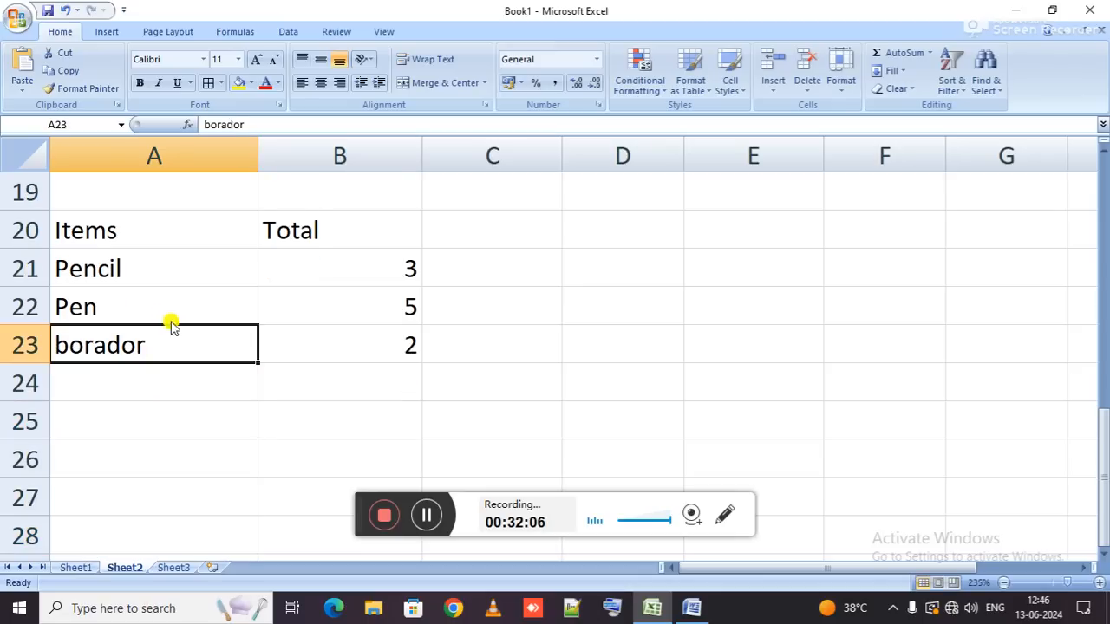
{"action": "key", "text": "Down"}
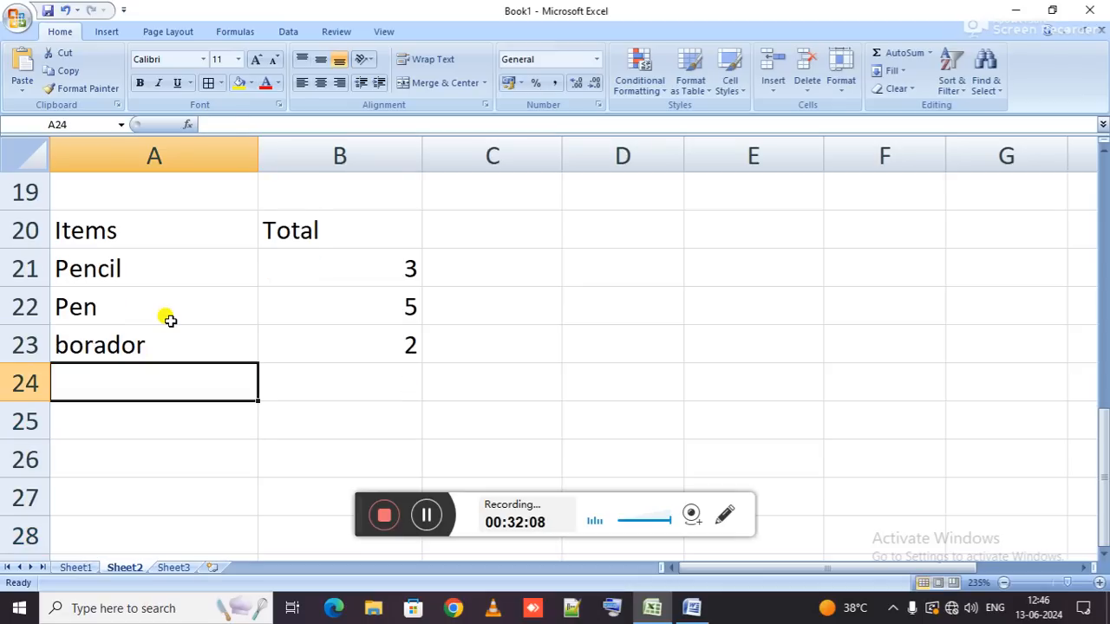
Enter the item ruler with a total of 1 in row 24.
{"action": "type", "text": "ruler"}
{"action": "key", "text": "Tab"}
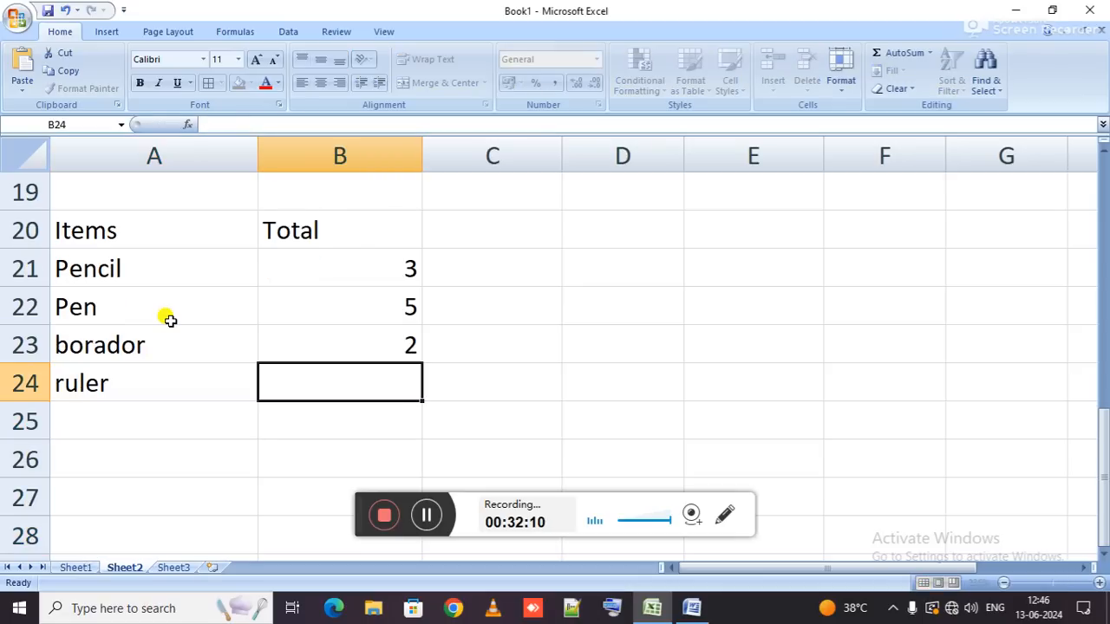
{"action": "type", "text": "1"}
{"action": "key", "text": "Return"}
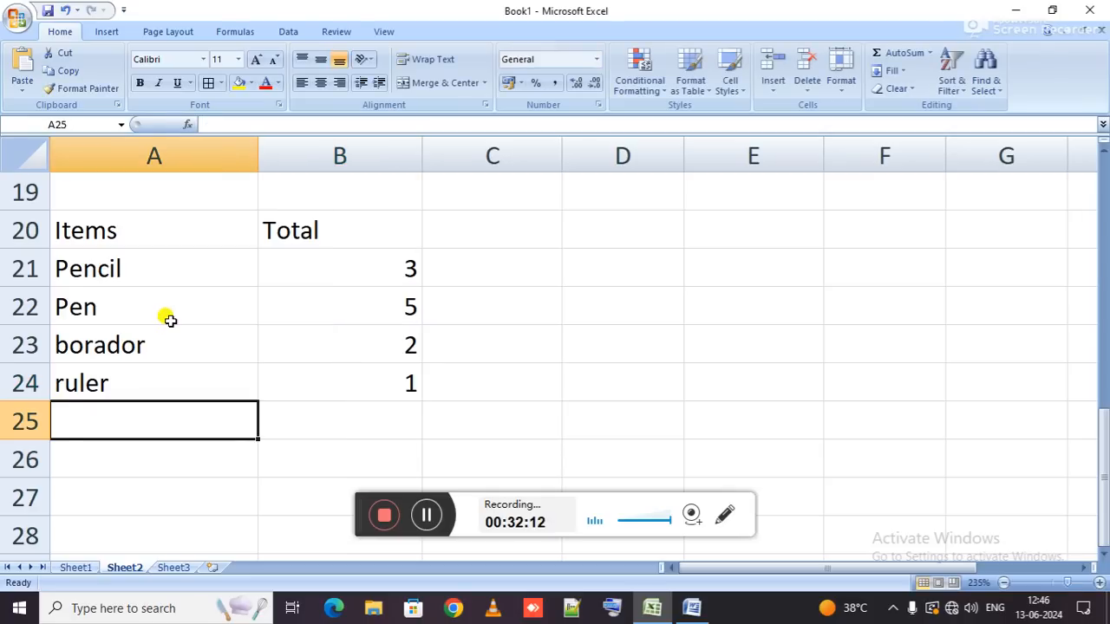
Enter the item graph in row 25 with the text "out of stock" as its total.
{"action": "type", "text": "graph"}
{"action": "key", "text": "Tab"}
{"action": "type", "text": "out of stock"}
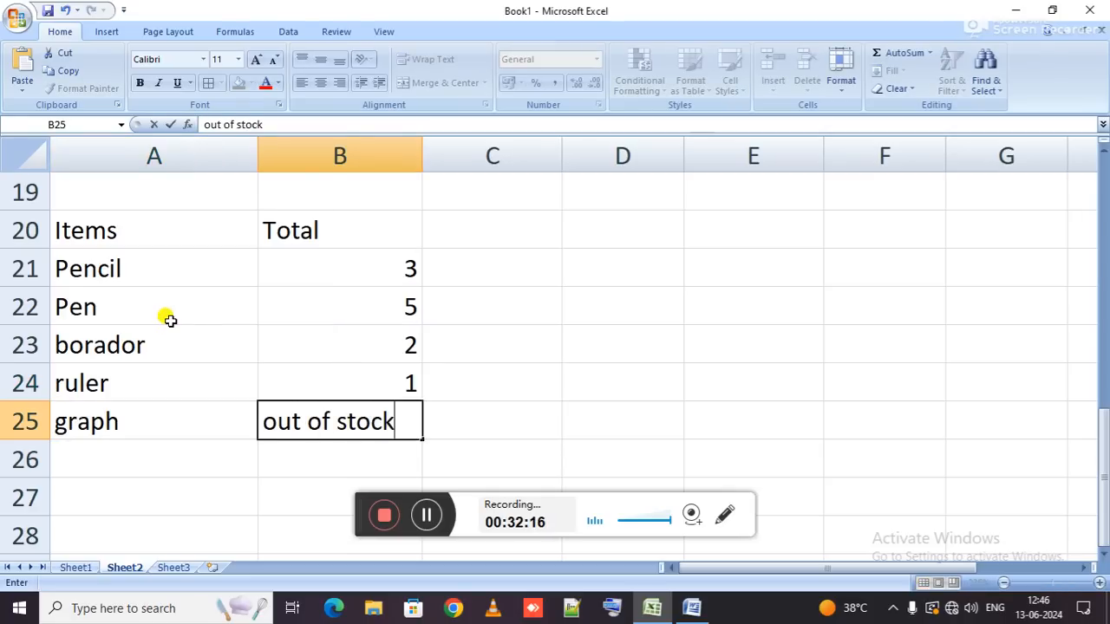
{"action": "key", "text": "Return"}
{"action": "scroll", "coordinate": [170, 321], "scroll_direction": "down", "scroll_amount": 2}
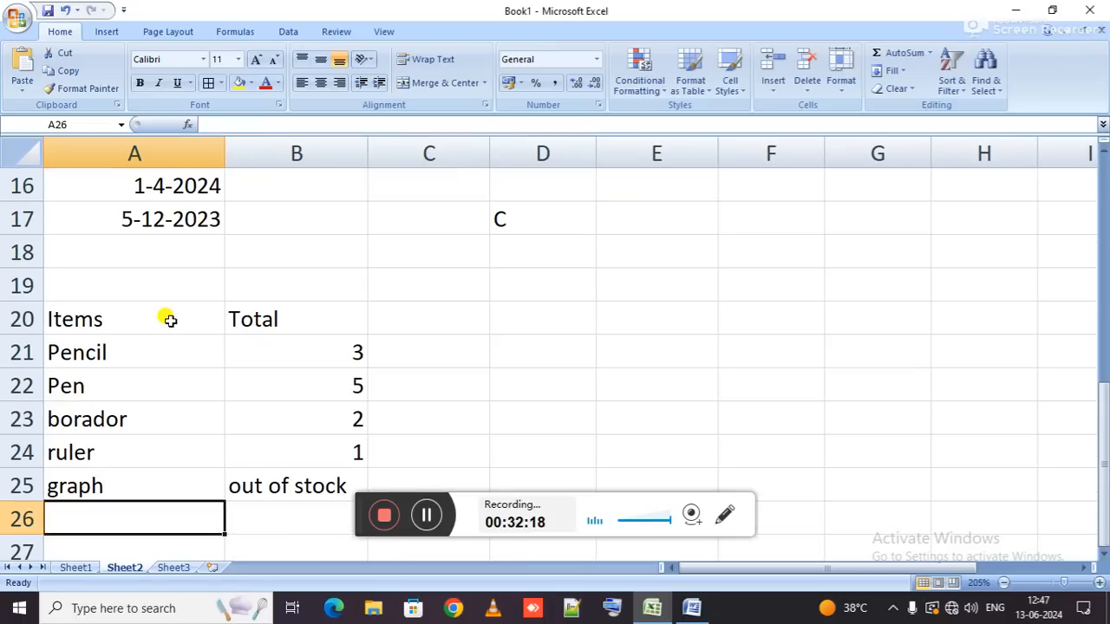
{"action": "key", "text": "Return"}
{"action": "scroll", "coordinate": [169, 321], "scroll_direction": "down", "scroll_amount": 1}
{"action": "key", "text": "Up"}
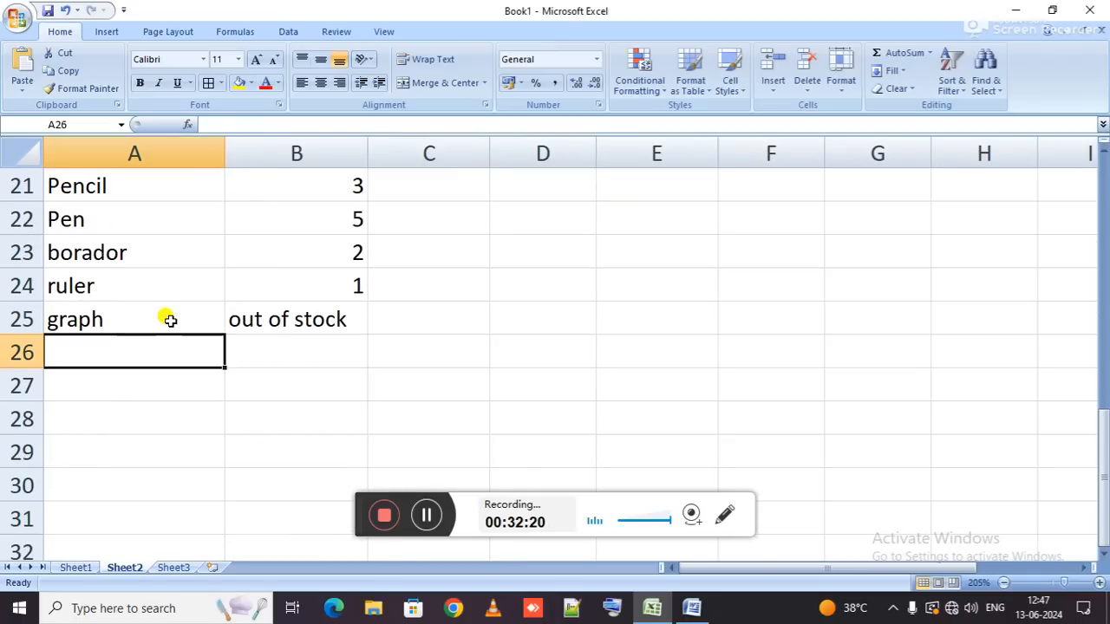
Enter the item chart with a total of 1 in row 26.
{"action": "type", "text": "chart"}
{"action": "key", "text": "Tab"}
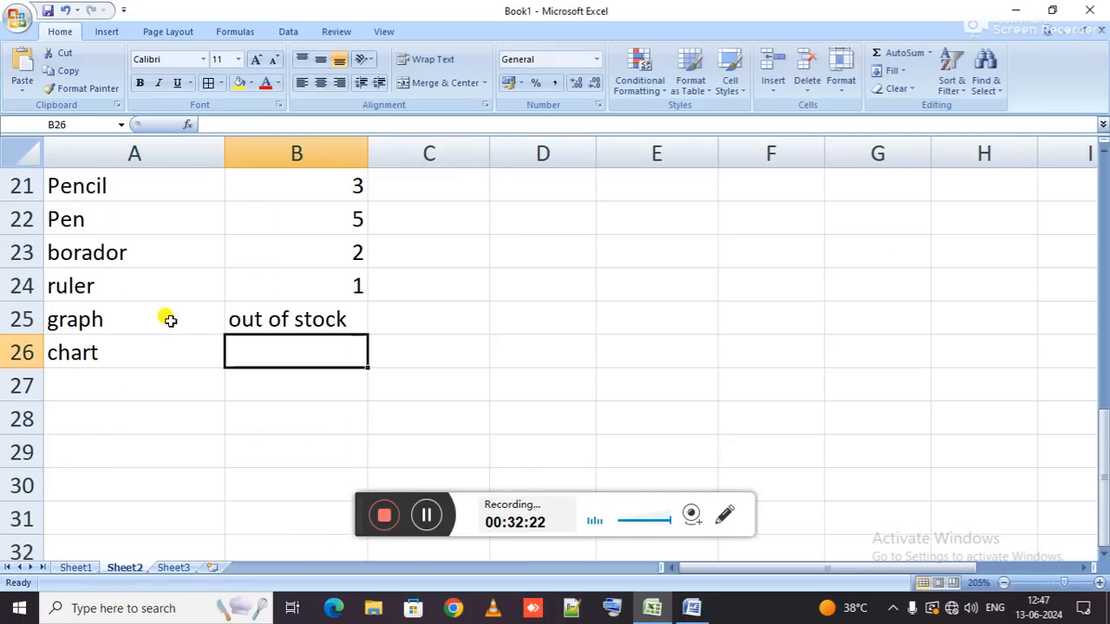
{"action": "type", "text": "1"}
{"action": "key", "text": "Return"}
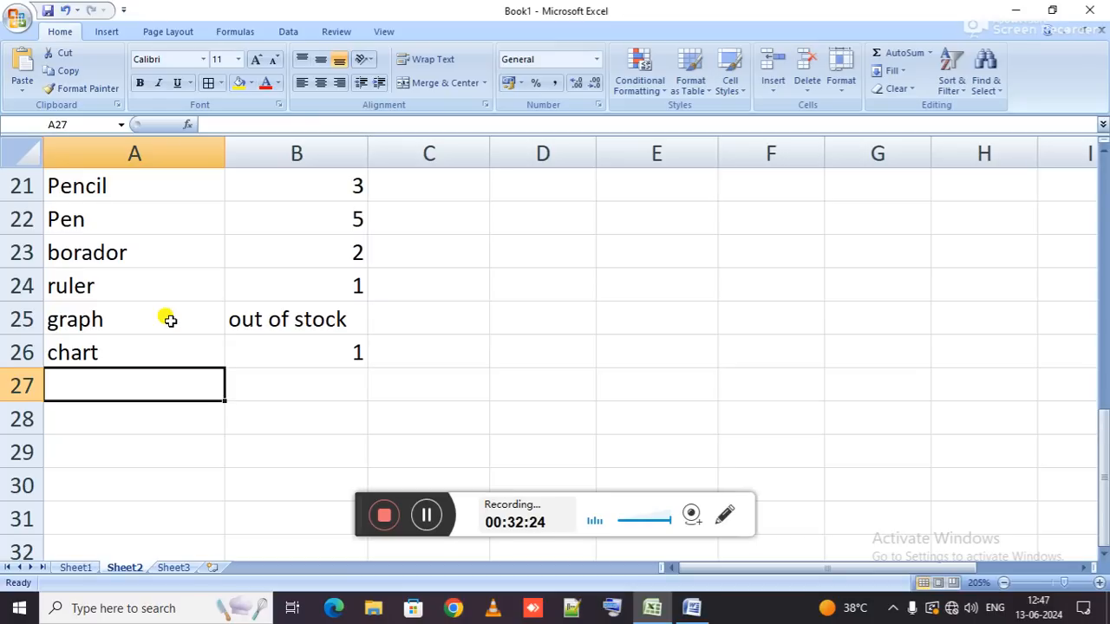
Enter the item Compass in row 27, leaving its total blank.
{"action": "type", "text": "Compass"}
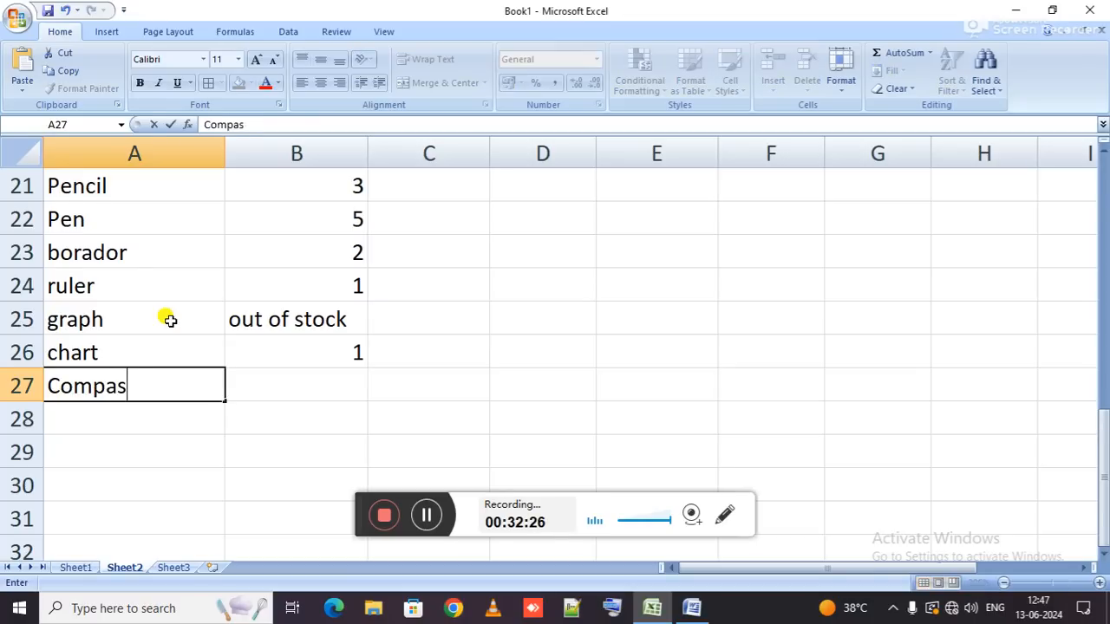
{"action": "key", "text": "Tab"}
{"action": "key", "text": "Tab"}
{"action": "key", "text": "shift+Tab"}
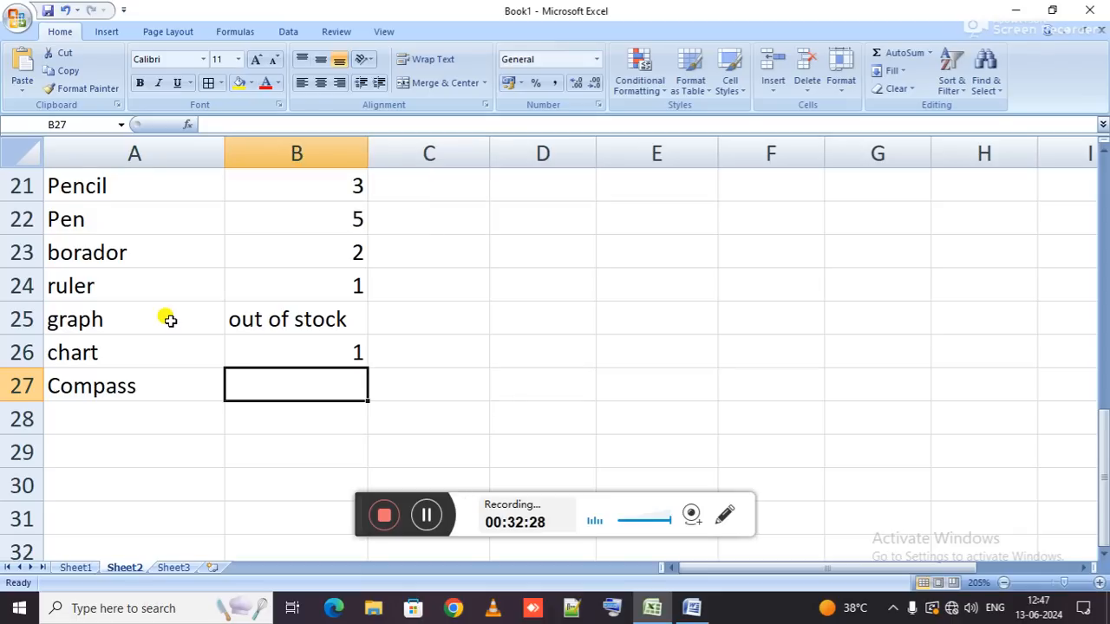
{"action": "key", "text": "Return"}
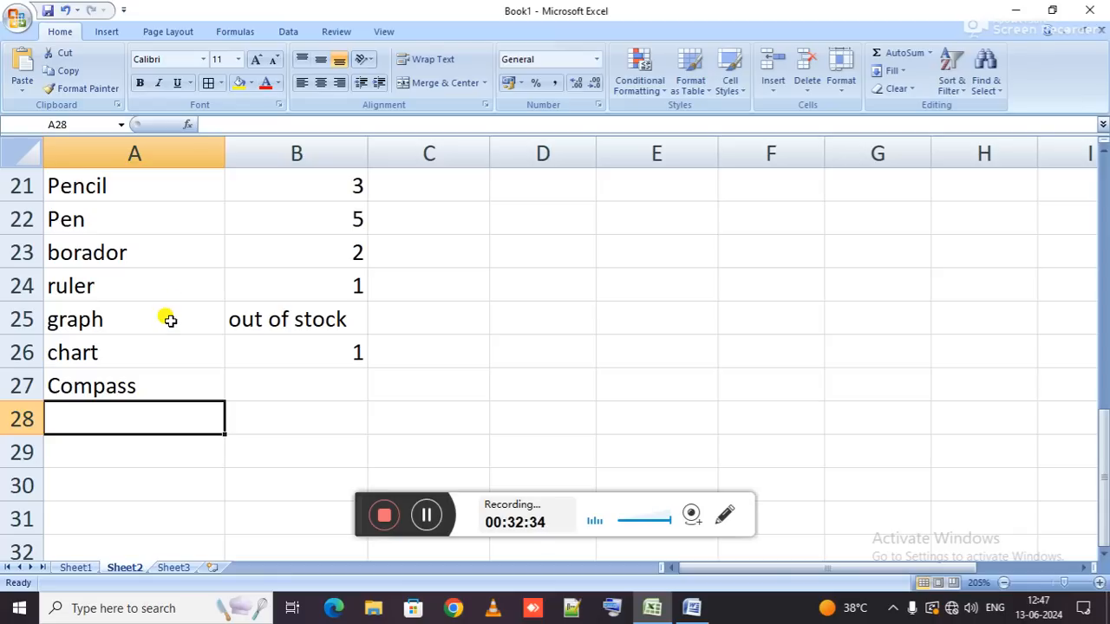
Replace the total for borador in cell B23 with the symbol #.
{"action": "left_click", "coordinate": [299, 251]}
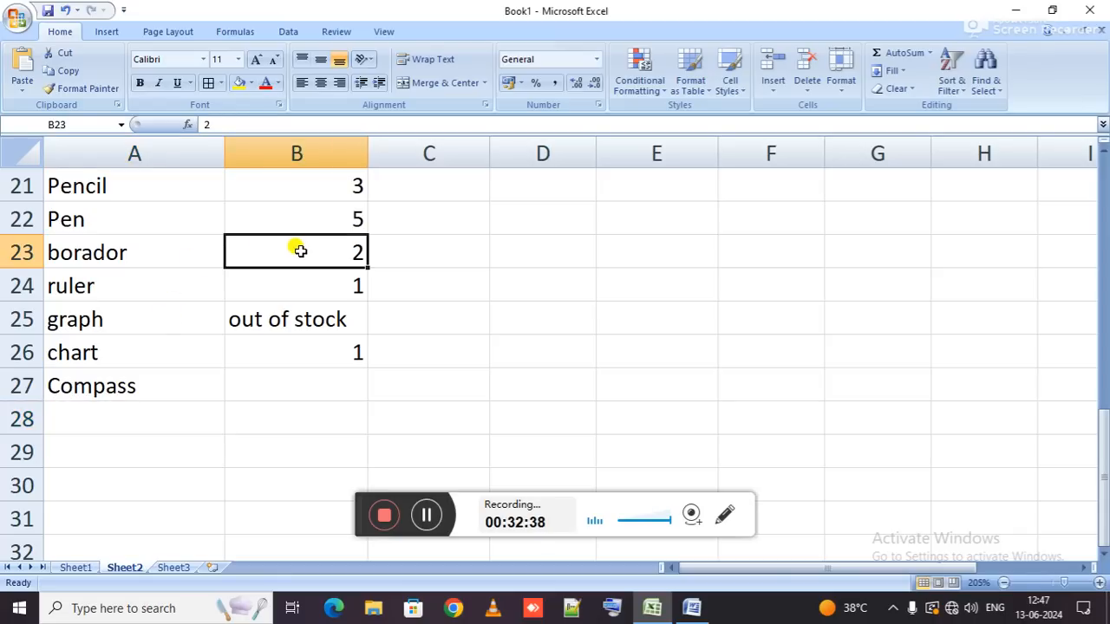
{"action": "type", "text": "#"}
{"action": "key", "text": "Return"}
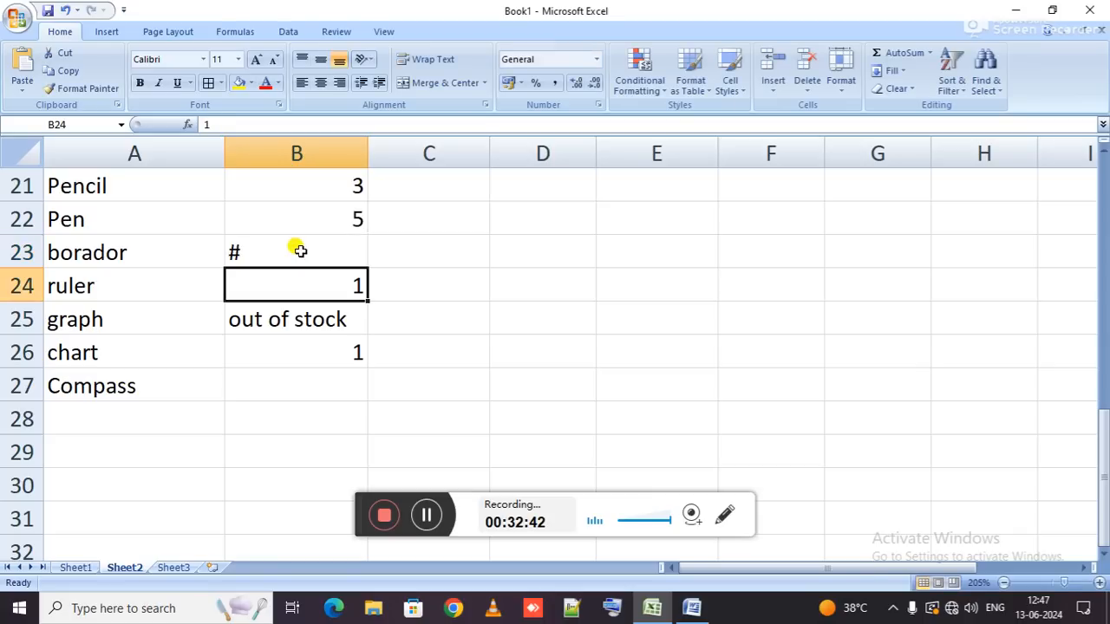
Enter the item Boligrafo with a total of 3 in row 28.
{"action": "scroll", "coordinate": [299, 250], "scroll_direction": "down", "scroll_amount": 1, "text": "ctrl"}
{"action": "key", "text": "Down"}
{"action": "key", "text": "Down"}
{"action": "key", "text": "Down"}
{"action": "key", "text": "Down"}
{"action": "key", "text": "Down"}
{"action": "key", "text": "Down"}
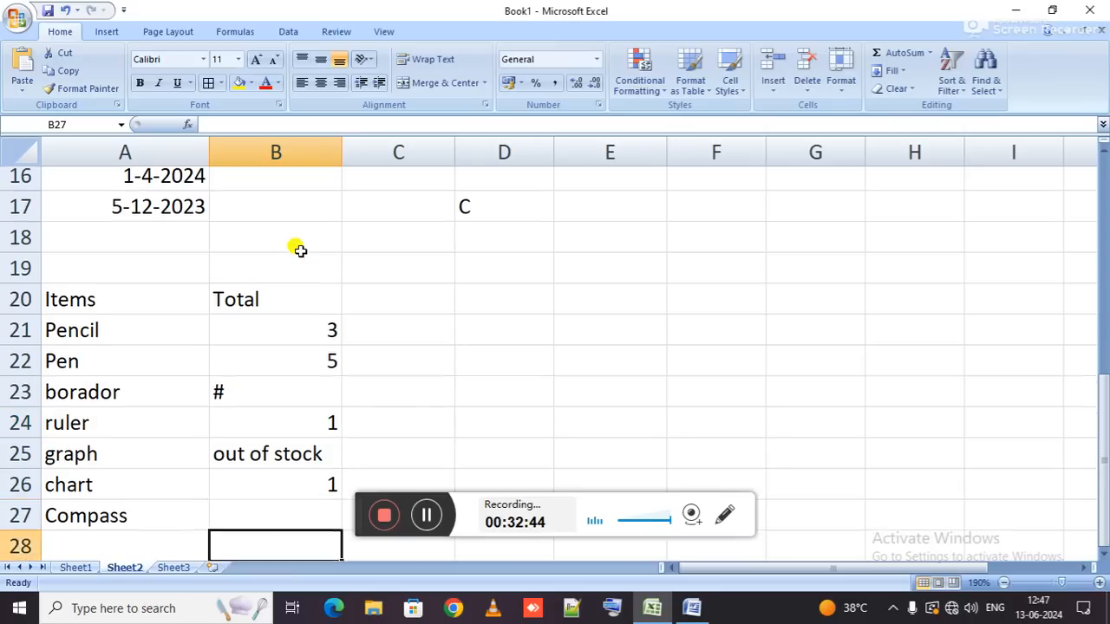
{"action": "key", "text": "Up"}
{"action": "key", "text": "Up"}
{"action": "key", "text": "Up"}
{"action": "key", "text": "Up"}
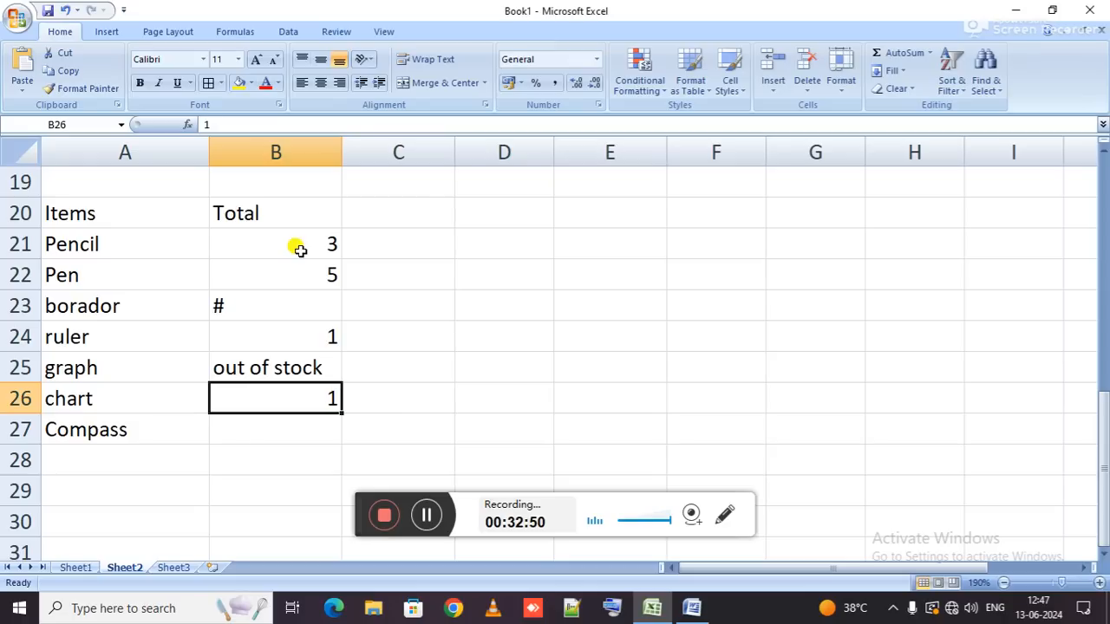
{"action": "key", "text": "Left"}
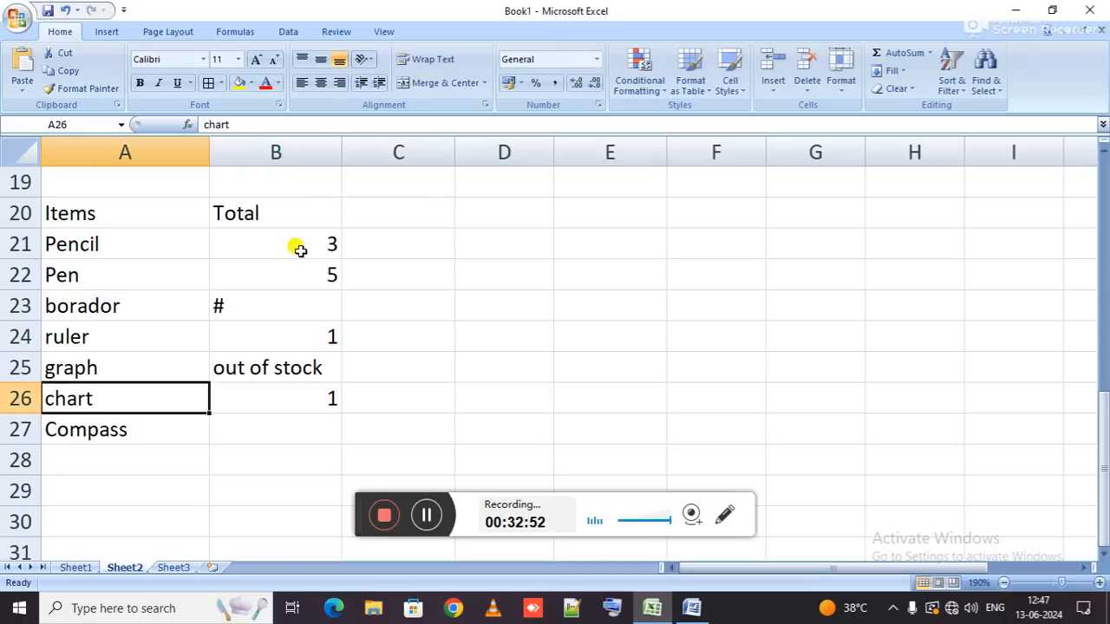
{"action": "key", "text": "Down"}
{"action": "key", "text": "Down"}
{"action": "type", "text": "Bo"}
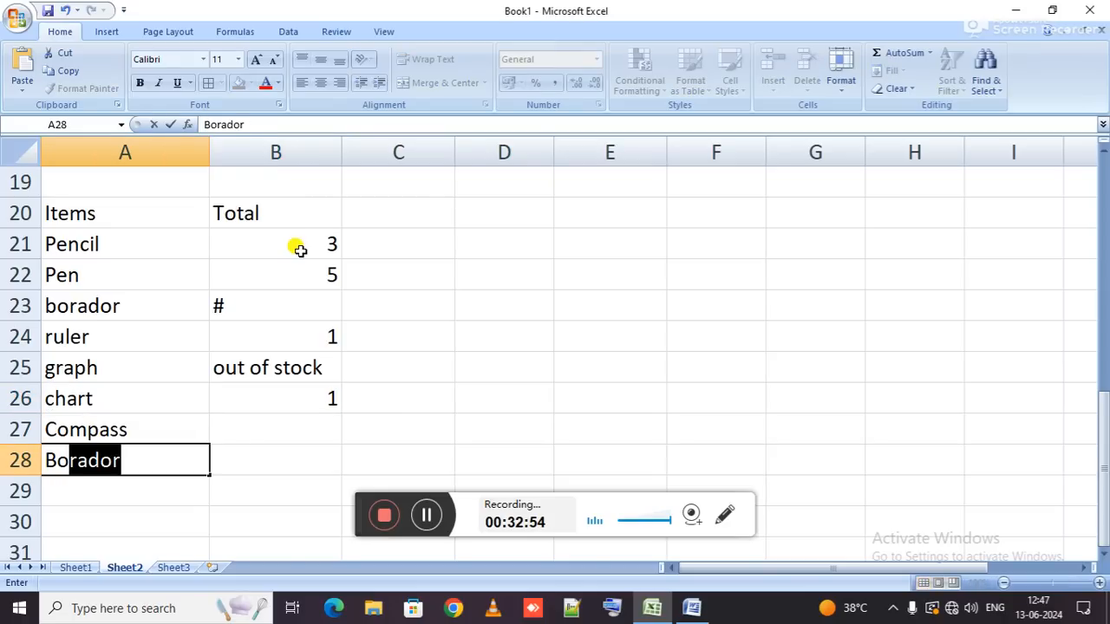
{"action": "type", "text": "ligrafo"}
{"action": "key", "text": "Right"}
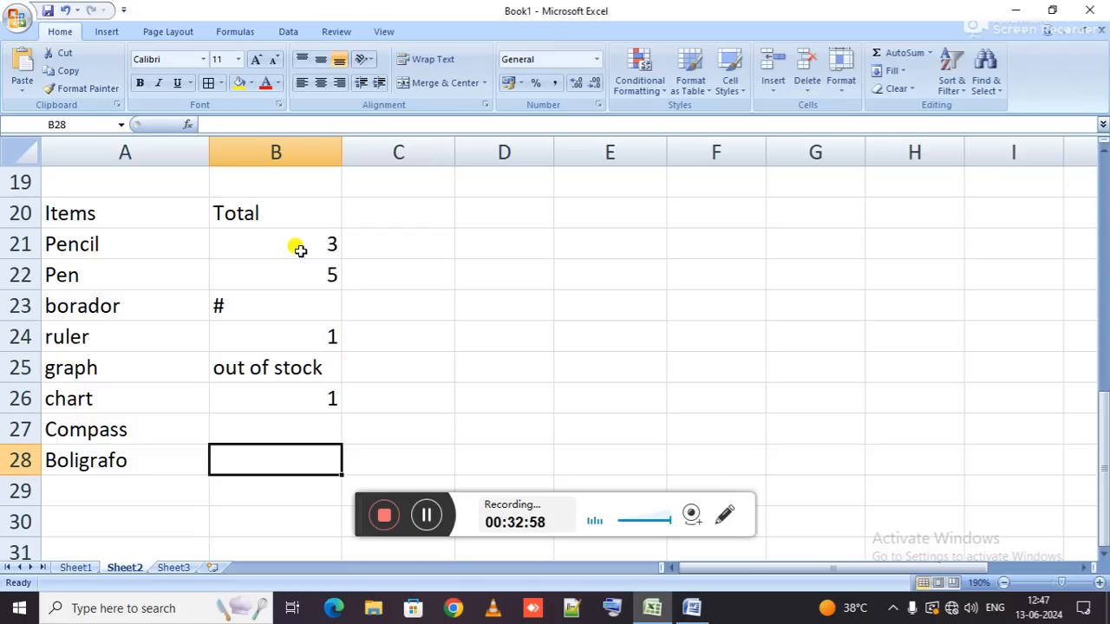
{"action": "type", "text": "3"}
{"action": "key", "text": "Return"}
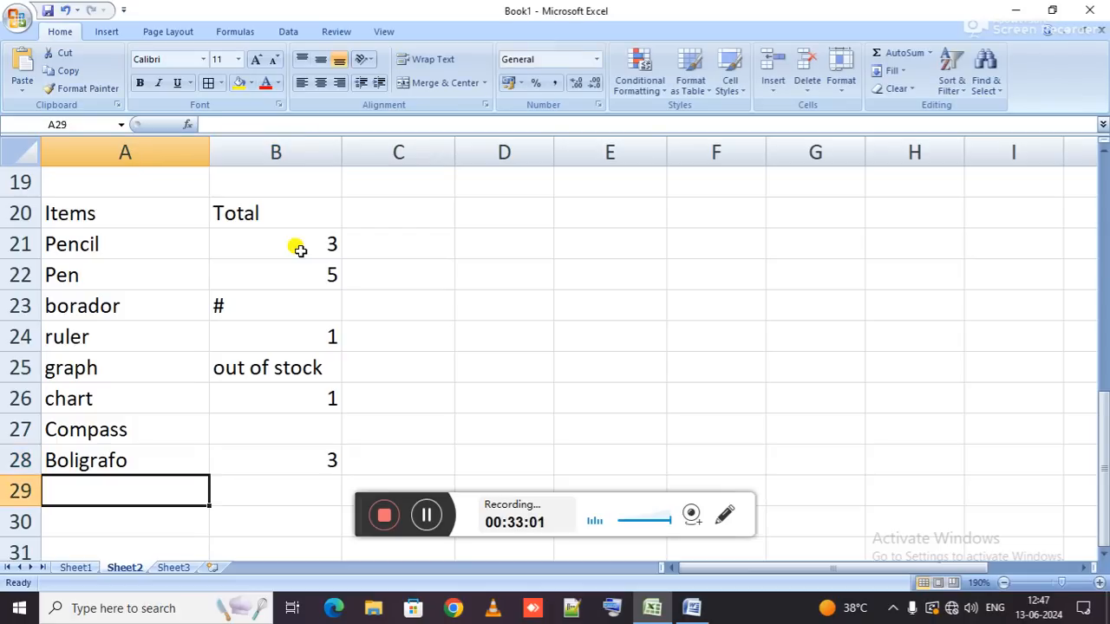
Enter the label "Count function" in cell A30, leaving row 29 empty.
{"action": "key", "text": "Down"}
{"action": "type", "text": "Count "}
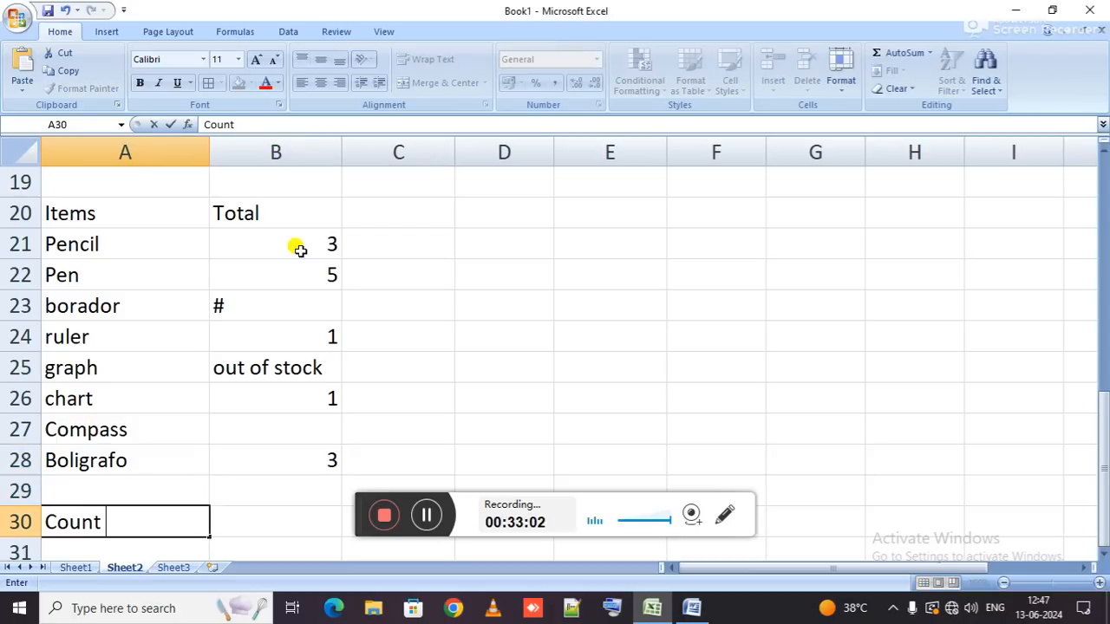
{"action": "type", "text": "function"}
{"action": "key", "text": "Return"}
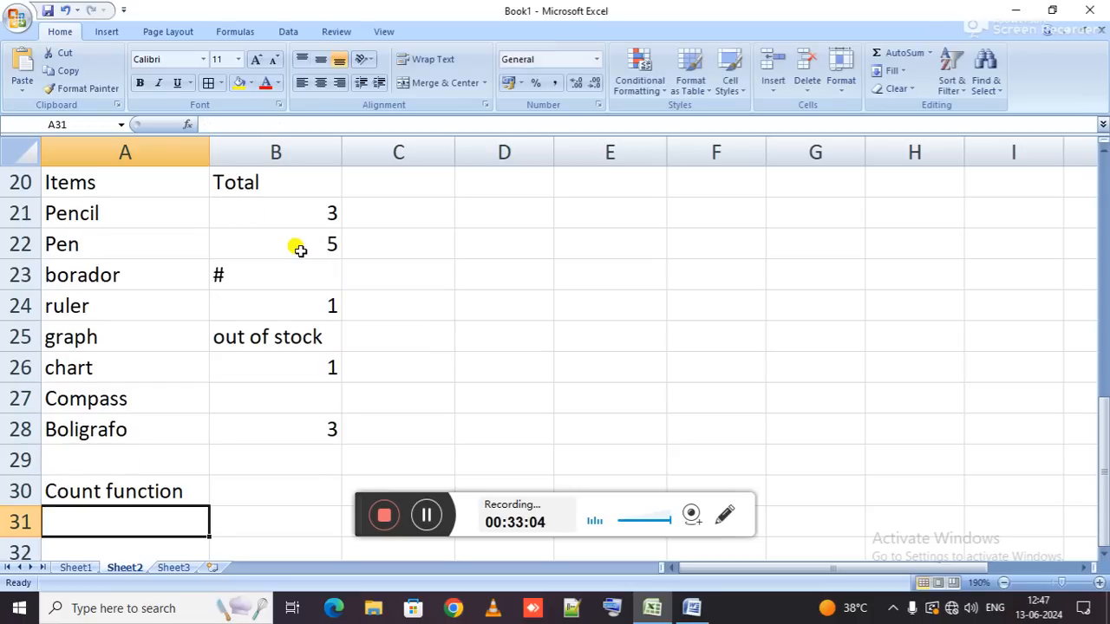
Apply all borders to the item list in range A20:B30.
{"action": "key", "text": "Up"}
{"action": "key", "text": "shift+Right"}
{"action": "key", "text": "ctrl+shift+Up"}
{"action": "key", "text": "ctrl+shift+Up"}
{"action": "key", "text": "alt+h"}
{"action": "key", "text": "b"}
{"action": "key", "text": "a"}
Make the Items and Total headings in row 20 bold.
{"action": "key", "text": "Up"}
{"action": "key", "text": "Up"}
{"action": "key", "text": "ctrl+Up"}
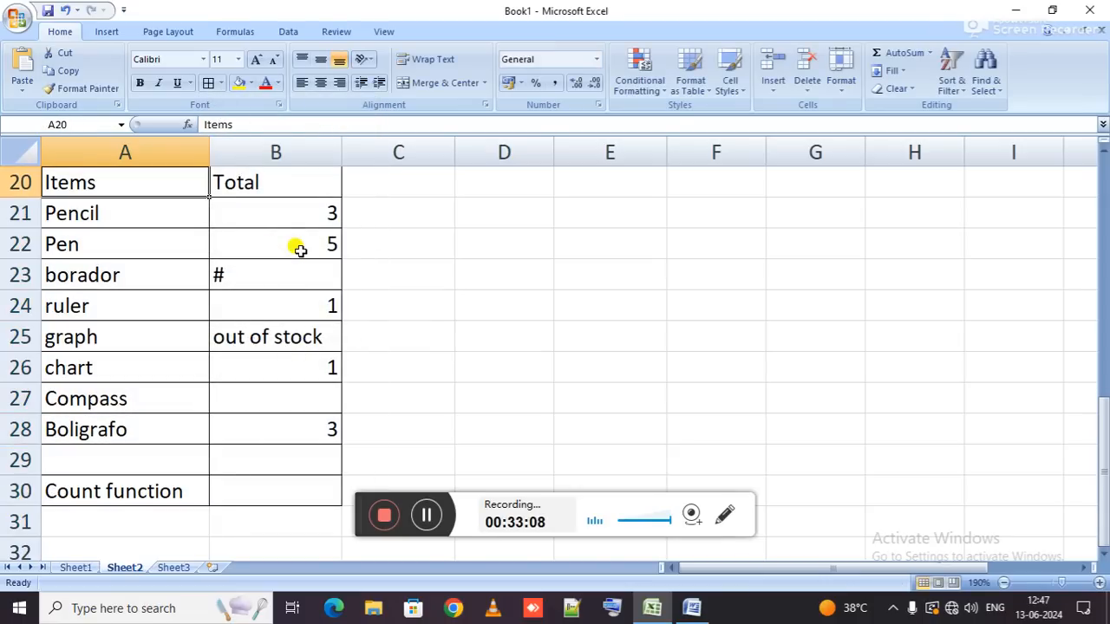
{"action": "key", "text": "shift+Right"}
{"action": "key", "text": "ctrl+b"}
Enter the formula =COUNT(B21:B28) in cell B30 to count the numeric totals.
{"action": "left_click", "coordinate": [288, 488]}
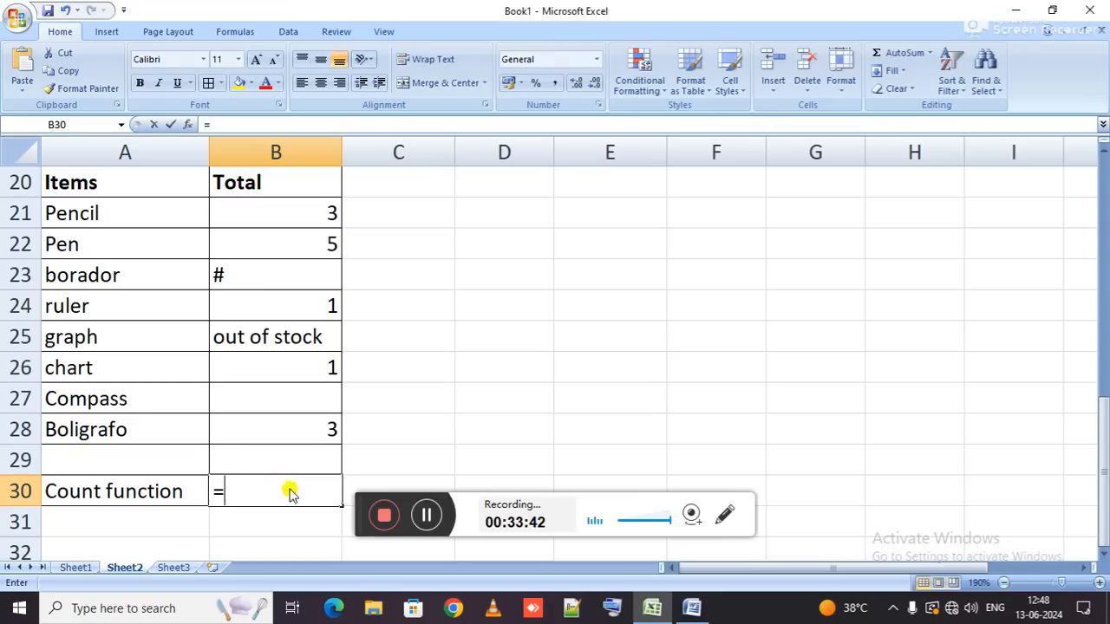
{"action": "type", "text": "=count"}
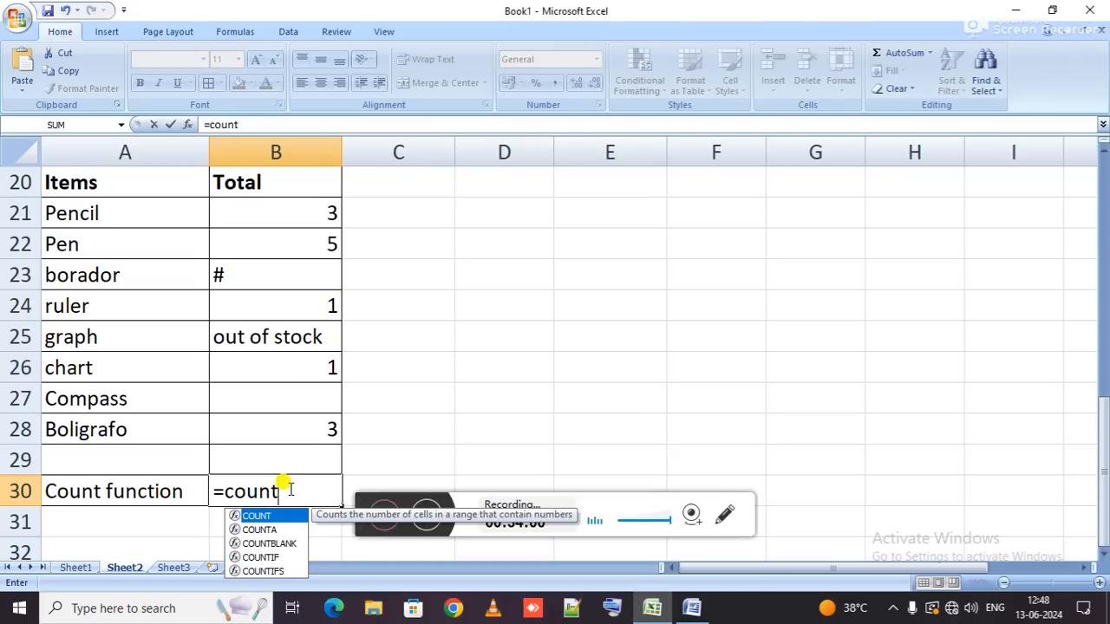
{"action": "key", "text": "Tab"}
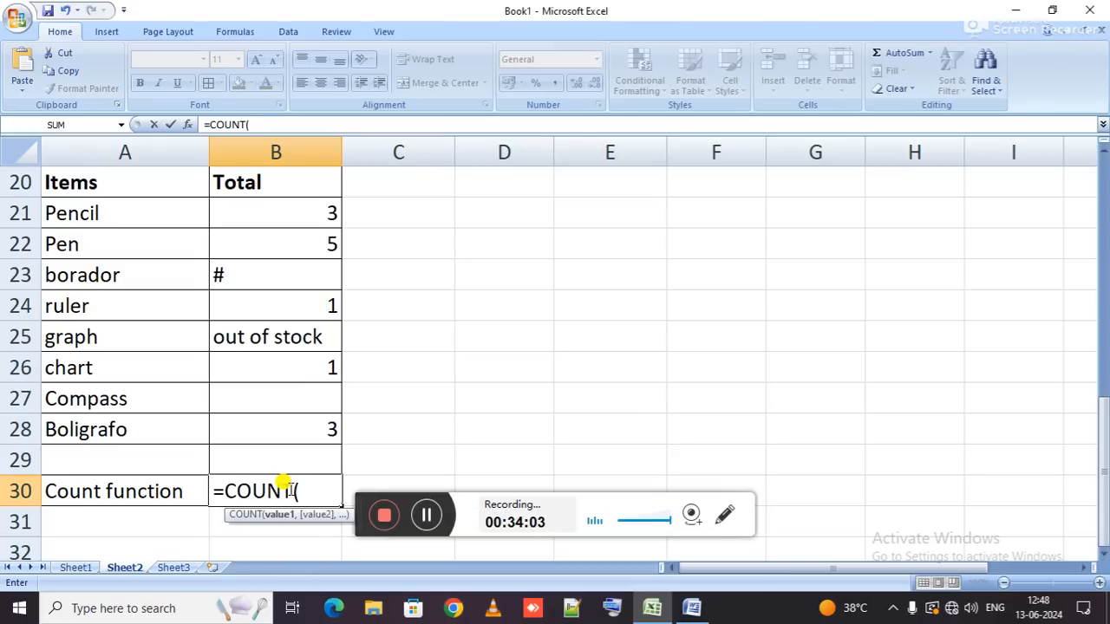
{"action": "left_click_drag", "start_coordinate": [295, 200], "coordinate": [290, 423]}
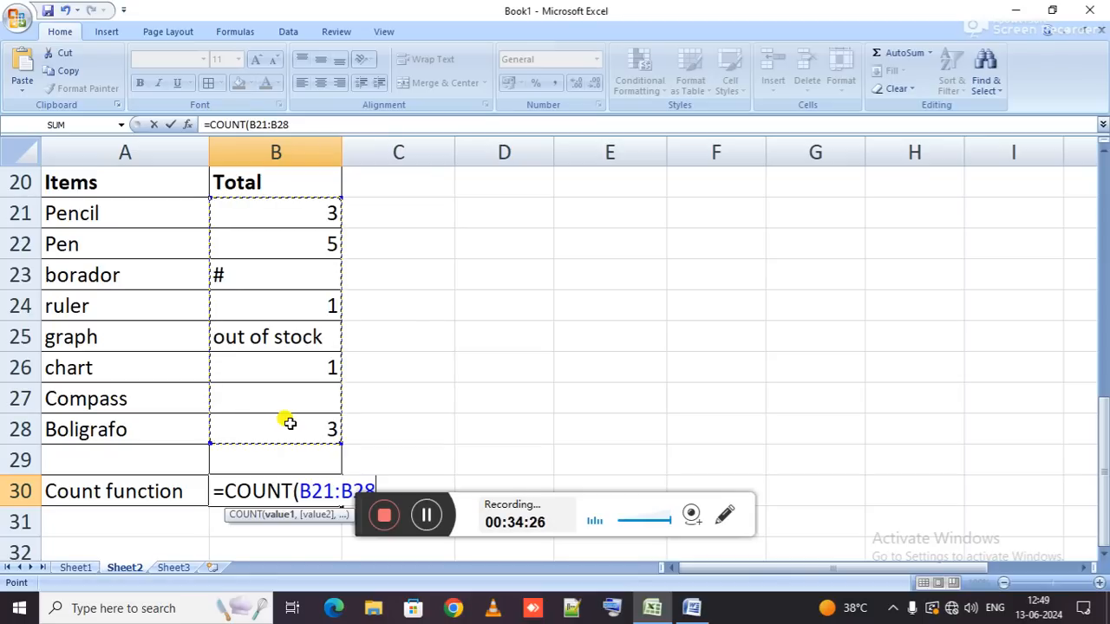
{"action": "key", "text": "Return"}
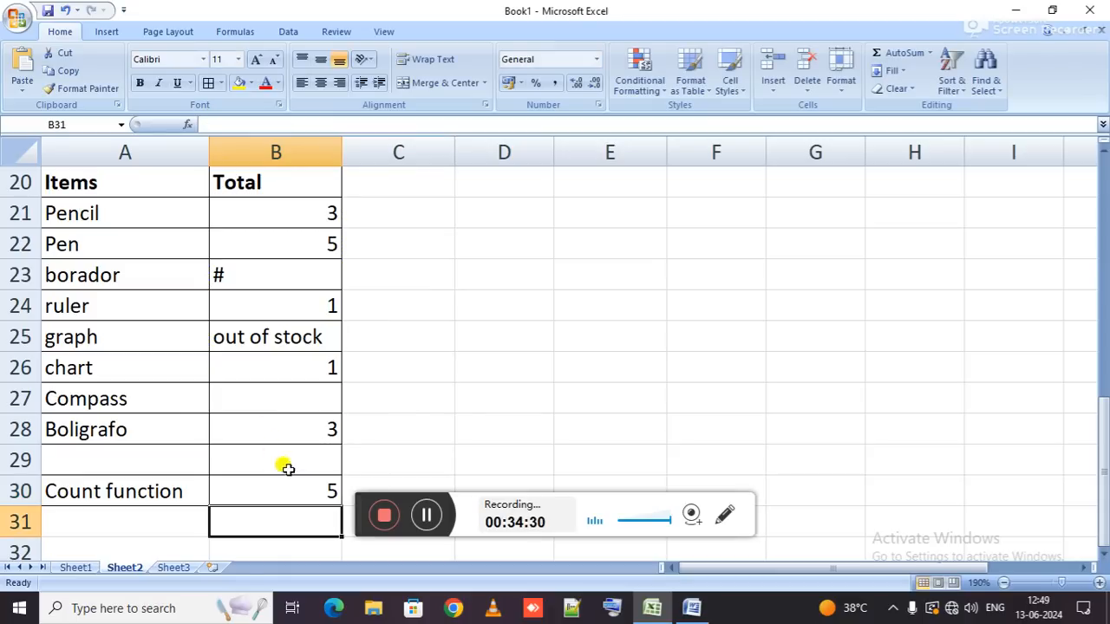
Open the COUNT formula in cell B30 to review its syntax and range, then close it unchanged.
{"action": "left_click_drag", "start_coordinate": [359, 512], "coordinate": [621, 521]}
{"action": "left_click", "coordinate": [295, 517]}
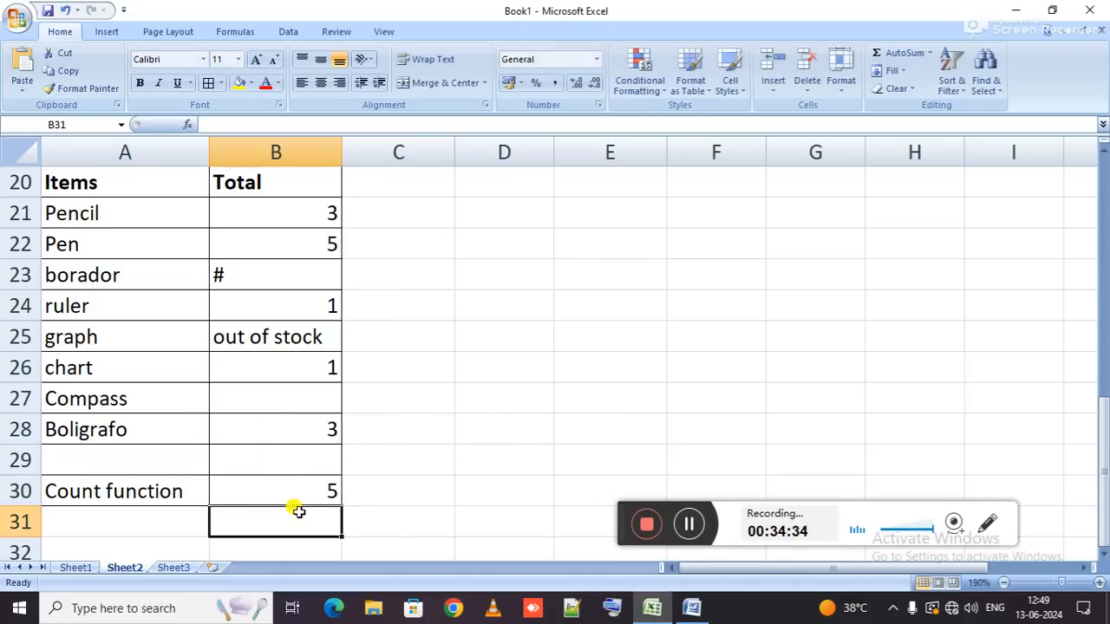
{"action": "left_click", "coordinate": [295, 489]}
{"action": "double_click", "coordinate": [295, 490]}
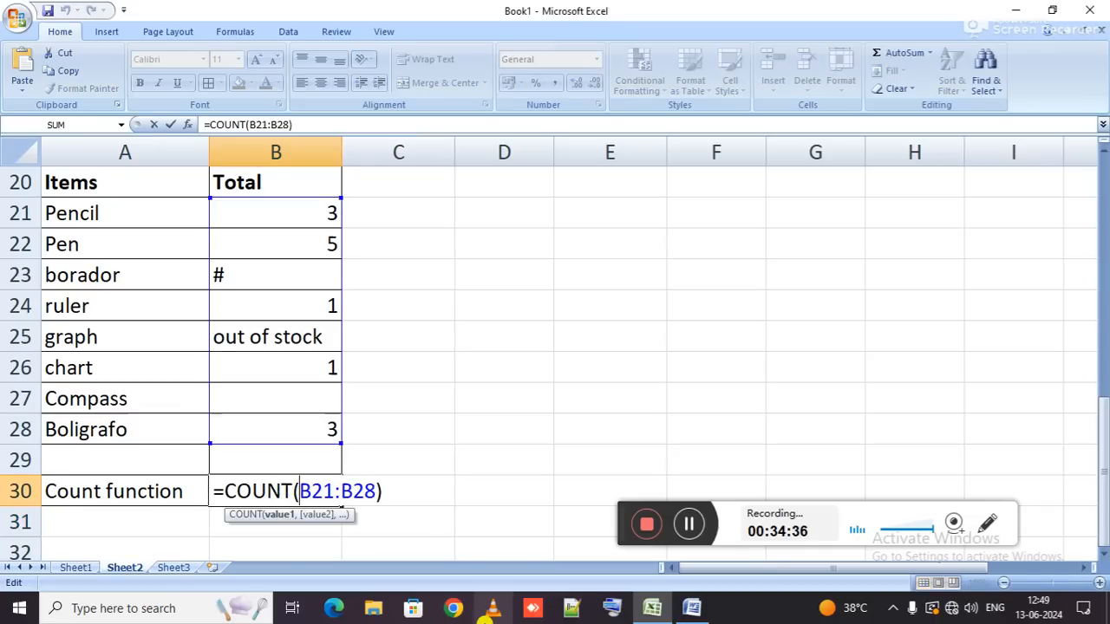
{"action": "key", "text": "Right"}
{"action": "key", "text": "Right"}
{"action": "key", "text": "Right"}
{"action": "key", "text": "Right"}
{"action": "key", "text": "Right"}
{"action": "key", "text": "Right"}
{"action": "key", "text": "Right"}
{"action": "key", "text": "Right"}
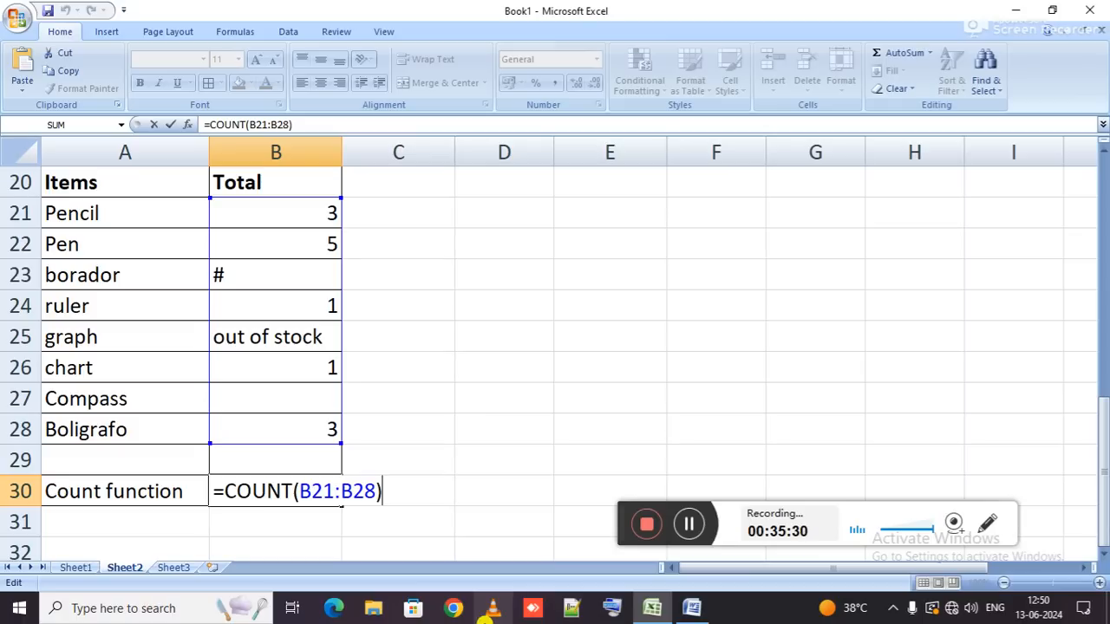
{"action": "key", "text": "Return"}
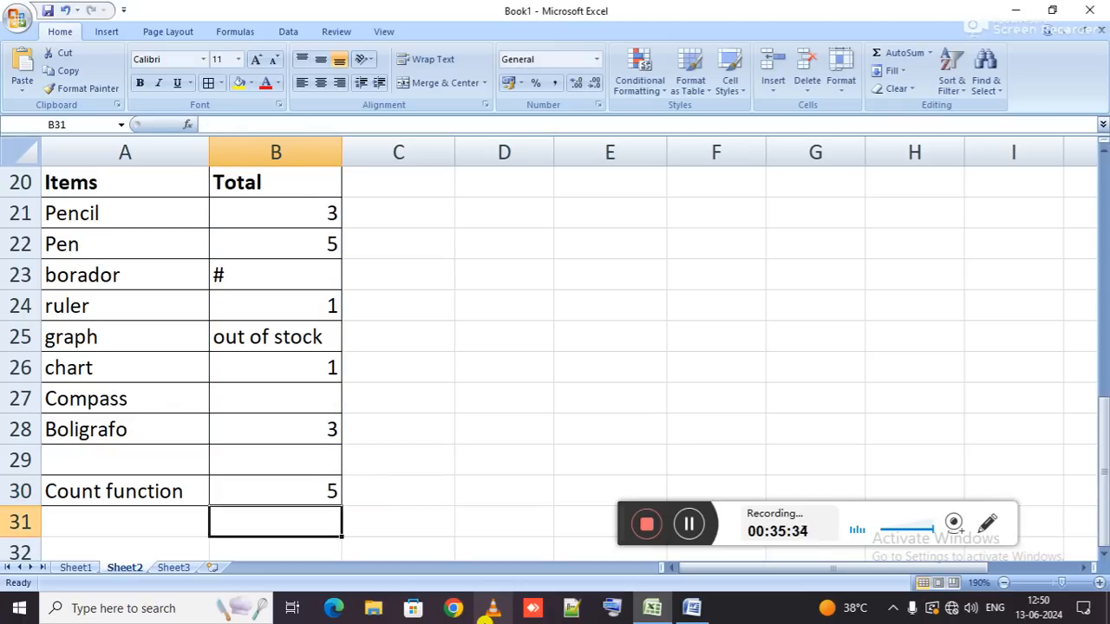
Switch to Sheet1 and display the class result table starting at column A.
{"action": "scroll", "coordinate": [496, 391], "scroll_direction": "down", "scroll_amount": 4}
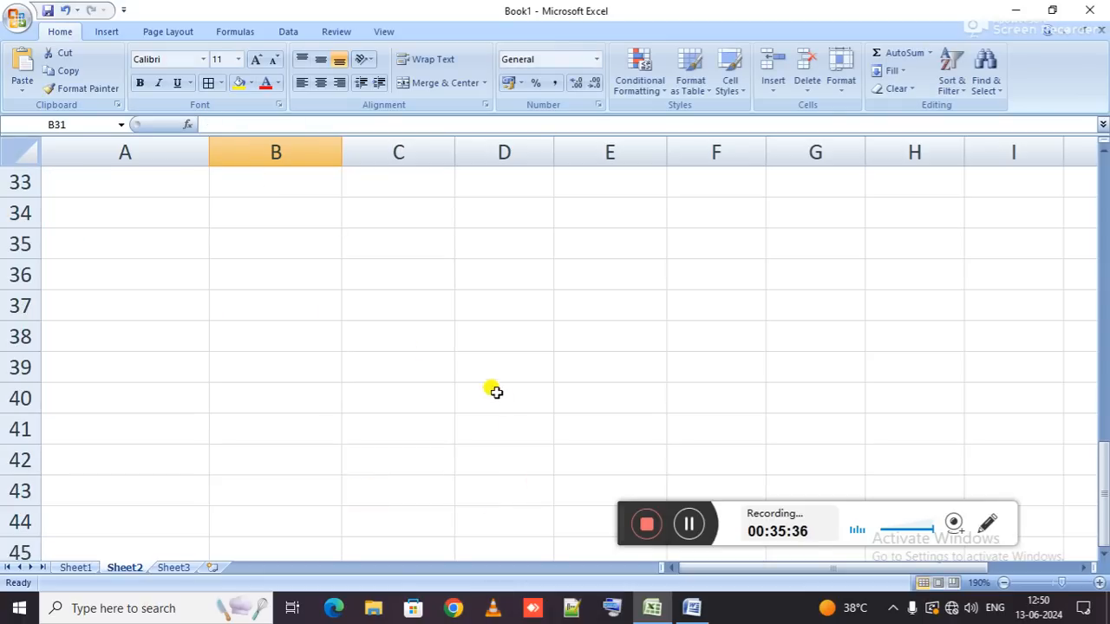
{"action": "left_click", "coordinate": [150, 255]}
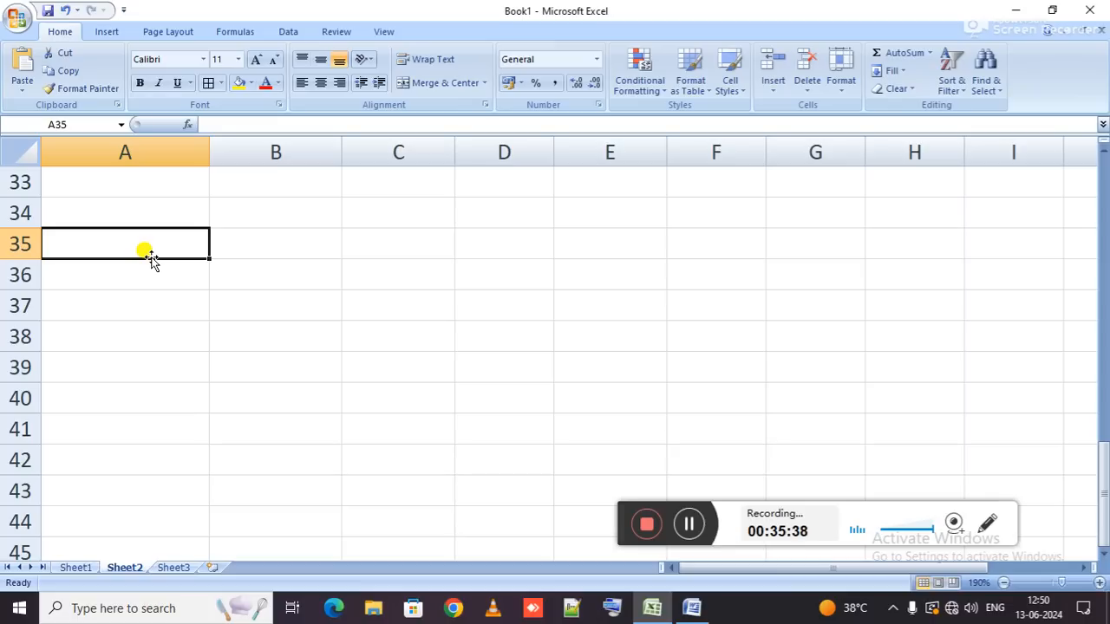
{"action": "scroll", "coordinate": [150, 256], "scroll_direction": "up", "scroll_amount": 11}
{"action": "scroll", "coordinate": [150, 256], "scroll_direction": "down", "scroll_amount": 12}
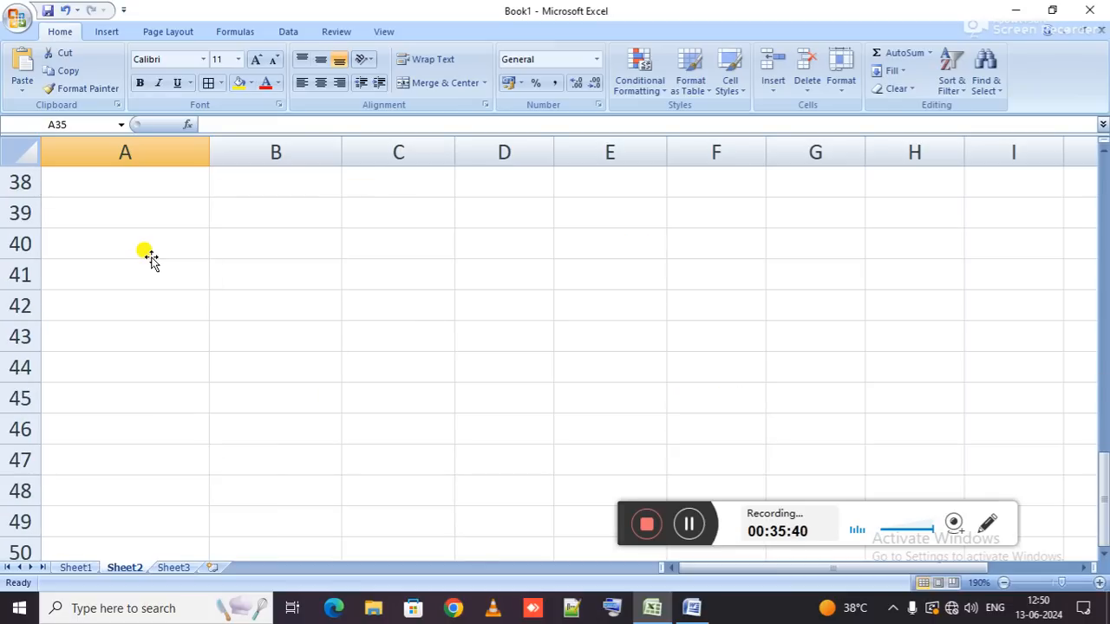
{"action": "left_click", "coordinate": [75, 567]}
{"action": "scroll", "coordinate": [215, 465], "scroll_direction": "up", "scroll_amount": 5}
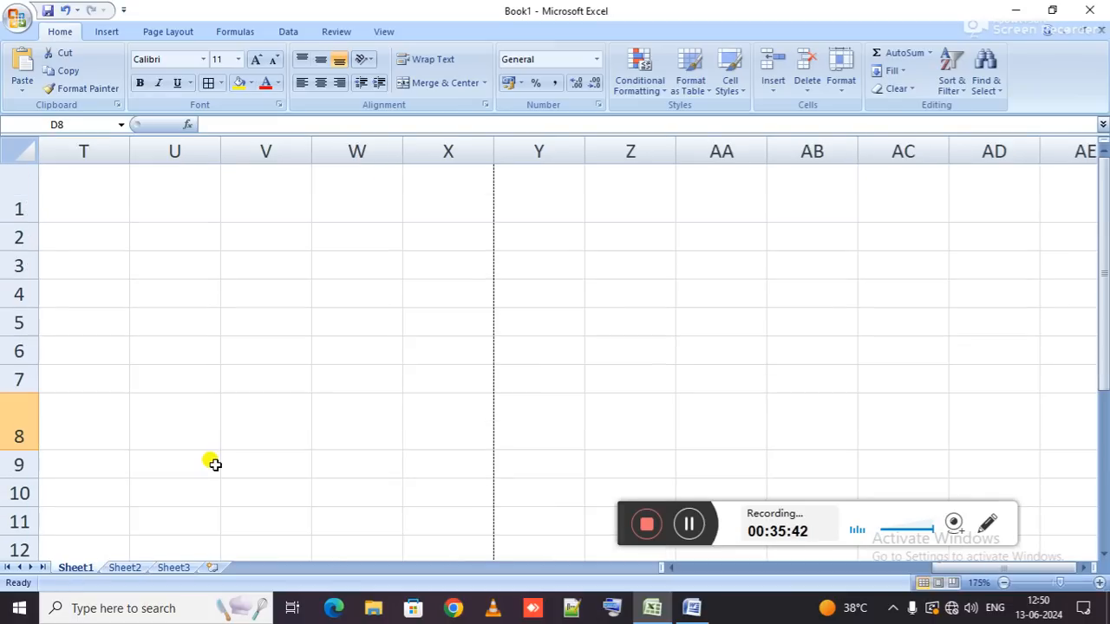
{"action": "scroll", "coordinate": [215, 465], "scroll_direction": "left", "scroll_amount": 6}
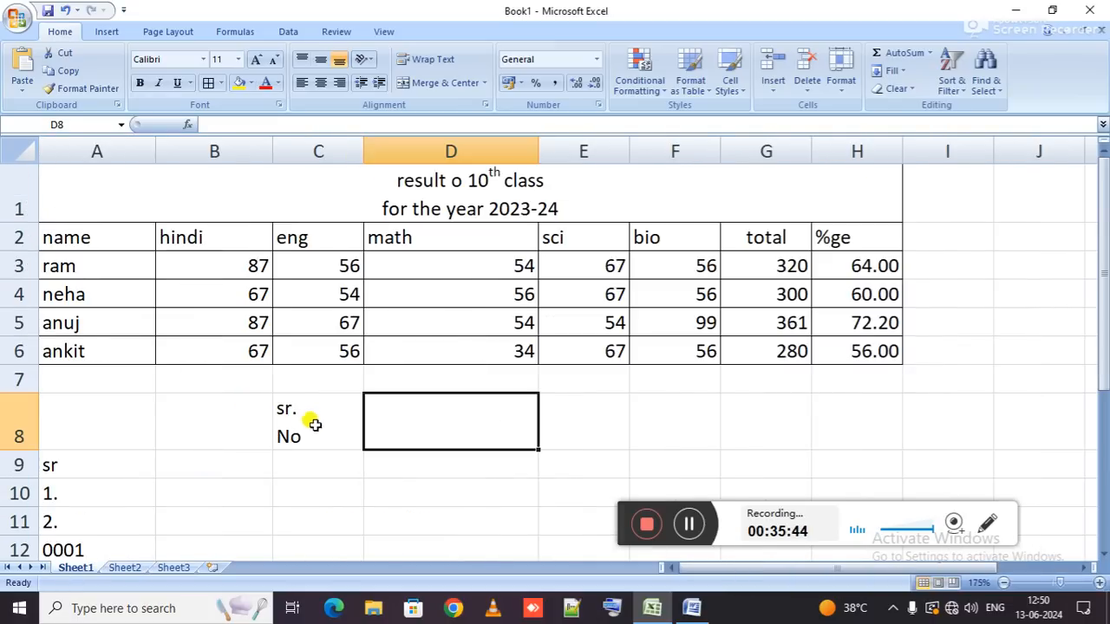
Clear the text in cell C8 and set the Hindi mark in cell B6 to 90.
{"action": "left_click", "coordinate": [314, 424]}
{"action": "key", "text": "Delete"}
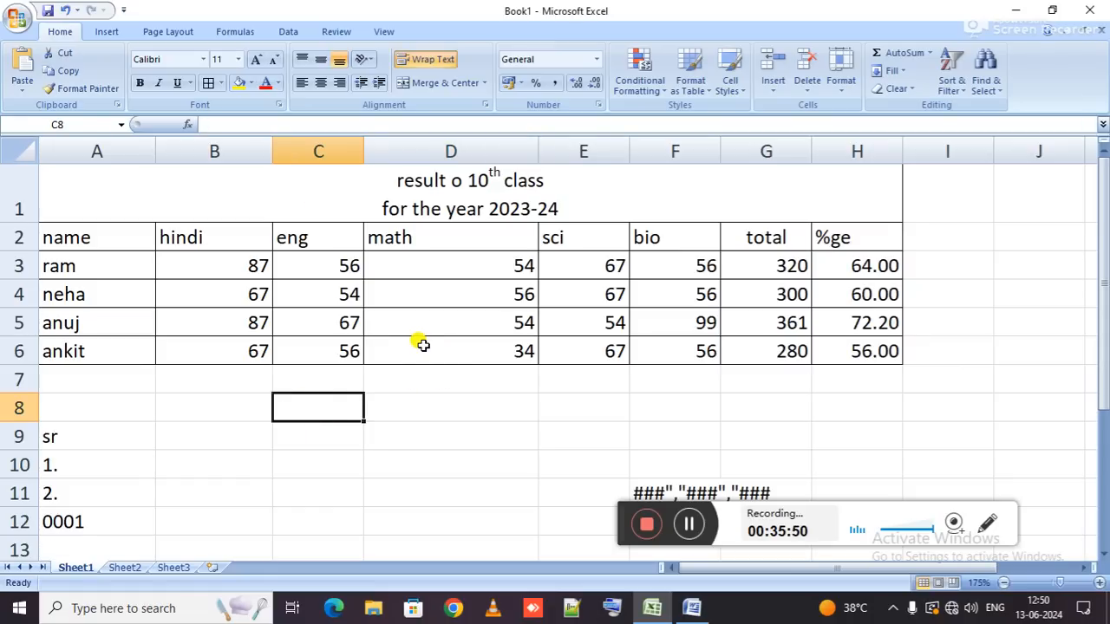
{"action": "left_click", "coordinate": [255, 347]}
{"action": "type", "text": "90"}
{"action": "key", "text": "Return"}
{"action": "key", "text": "Return"}
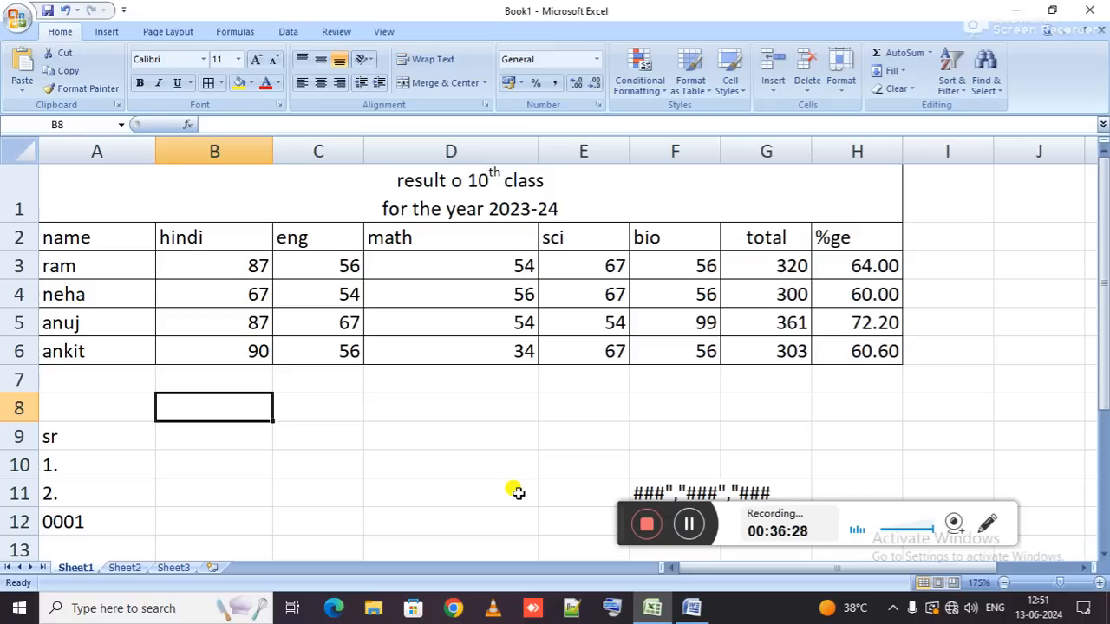
Start a COUNTIF formula in cell B8 with the Hindi marks B3:B6 as its range.
{"action": "type", "text": "=count"}
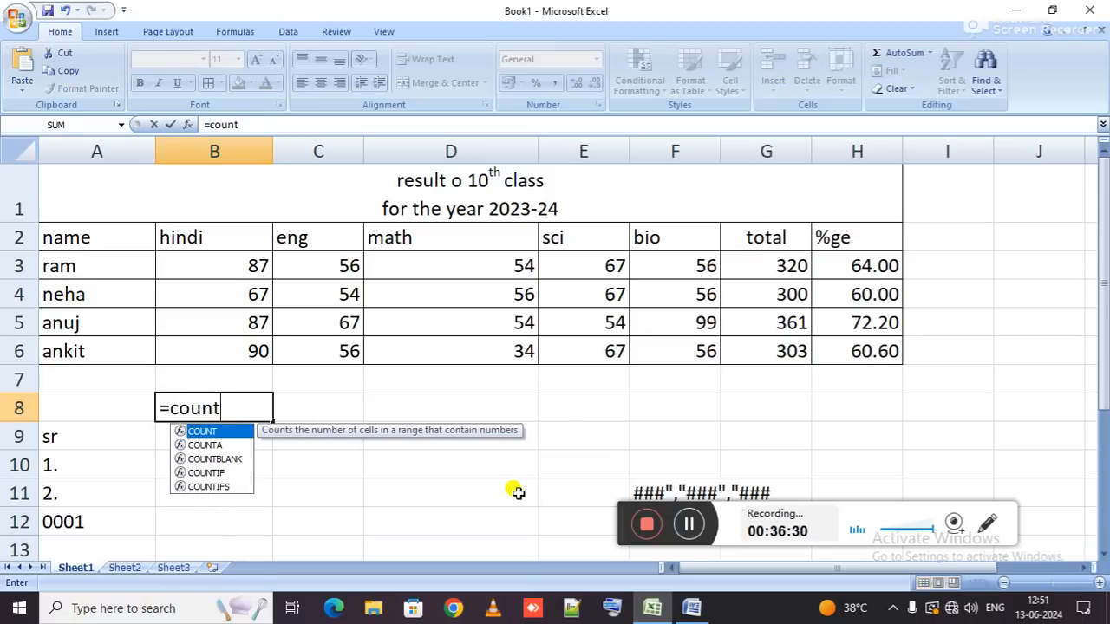
{"action": "type", "text": "if"}
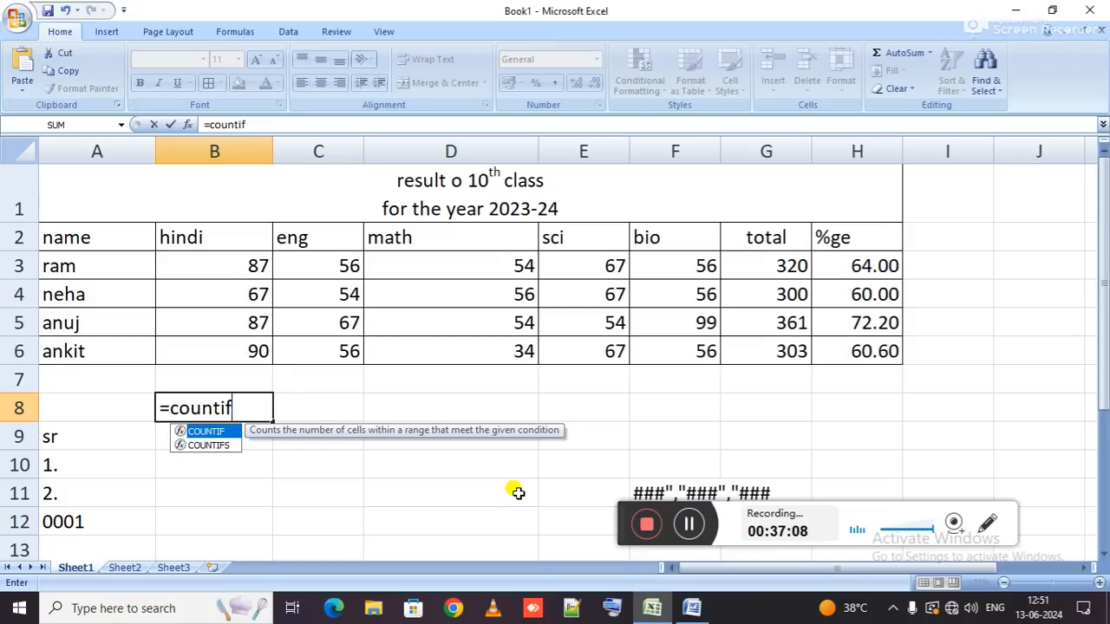
{"action": "key", "text": "Tab"}
{"action": "key", "text": "Up"}
{"action": "key", "text": "Up"}
{"action": "key", "text": "Up"}
{"action": "key", "text": "Up"}
{"action": "key", "text": "Up"}
{"action": "key", "text": "shift+Down"}
{"action": "key", "text": "shift+Down"}
{"action": "key", "text": "shift+Down"}
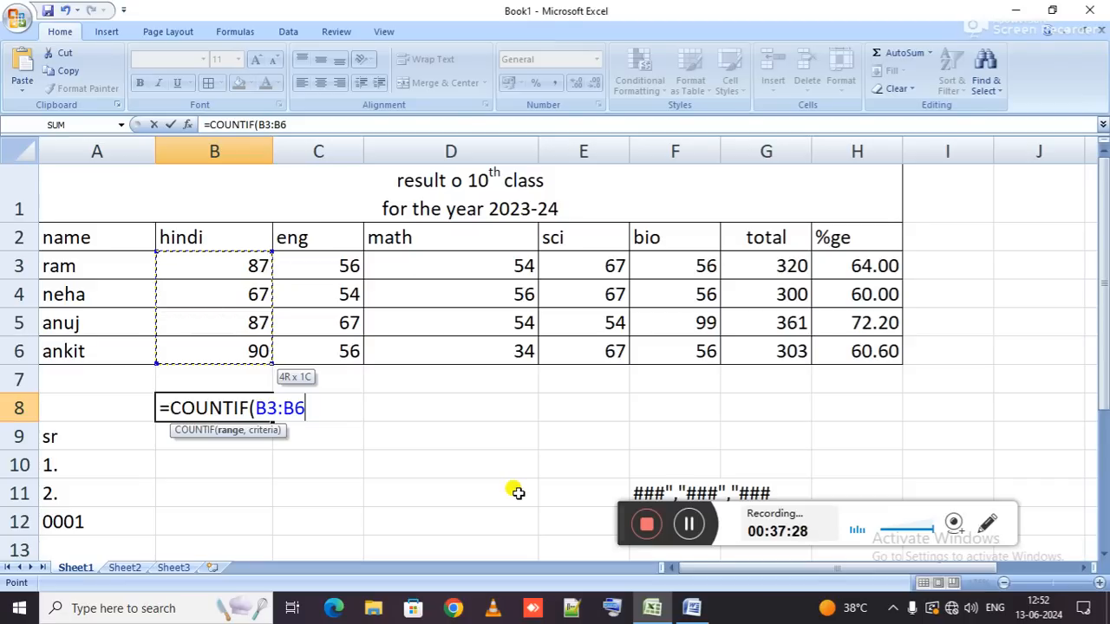
Complete the COUNTIF formula in B8 with the criterion ">=80".
{"action": "type", "text": ","}
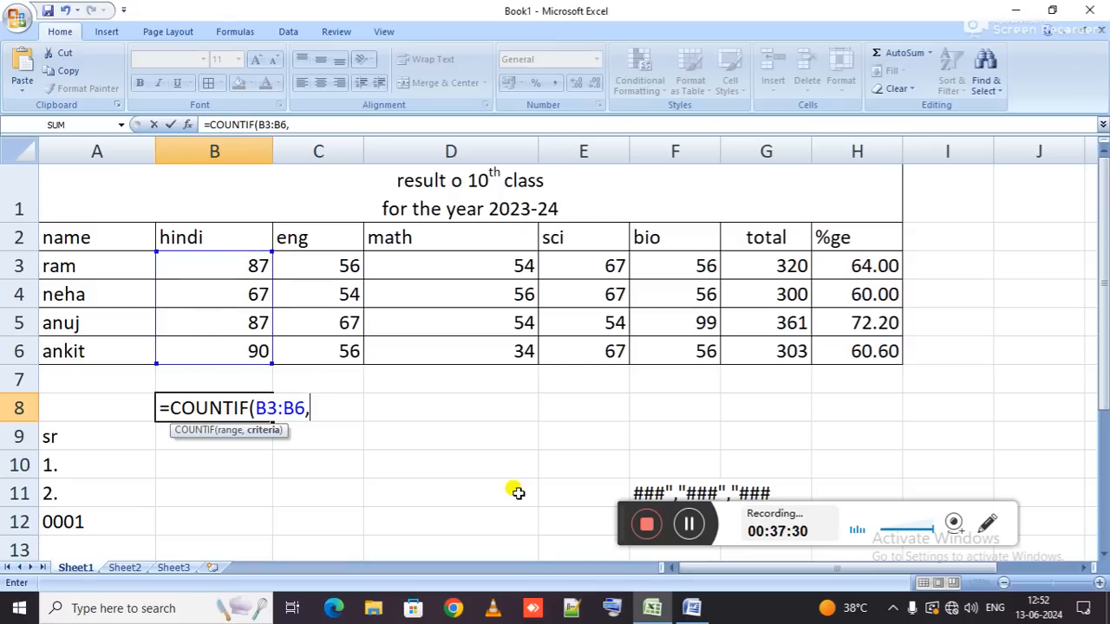
{"action": "left_click", "coordinate": [518, 497]}
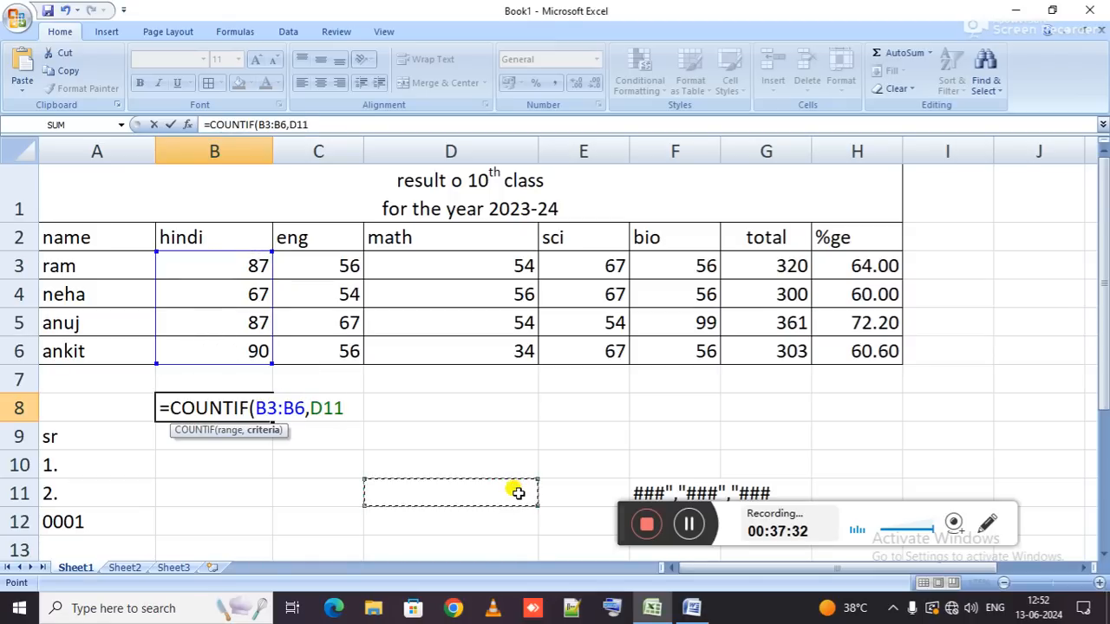
{"action": "key", "text": "BackSpace"}
{"action": "key", "text": "BackSpace"}
{"action": "key", "text": "BackSpace"}
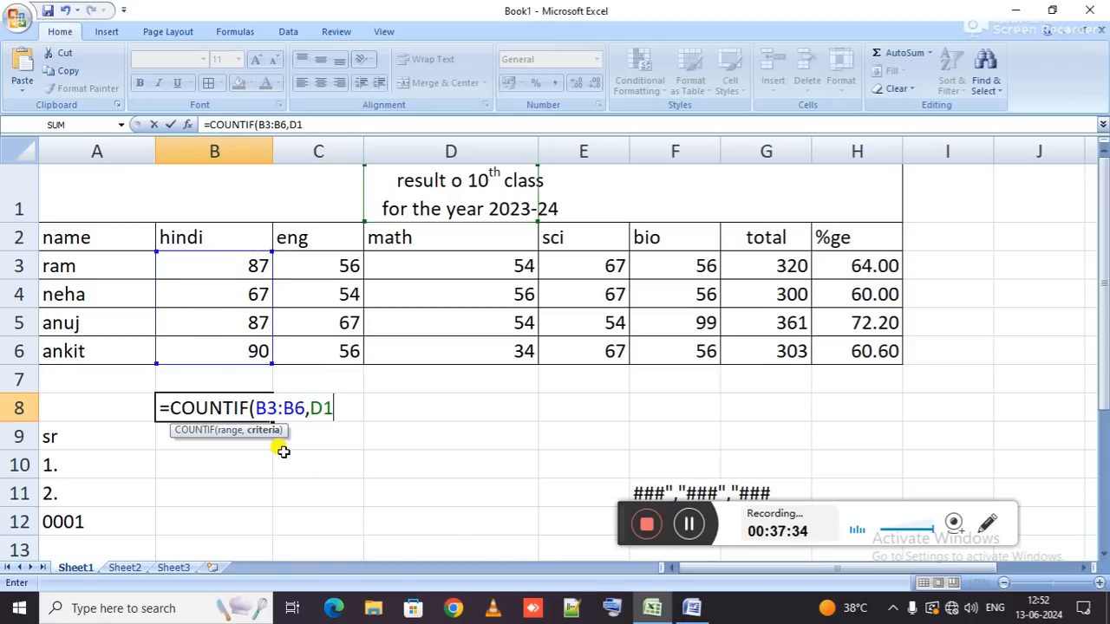
{"action": "type", "text": "\""}
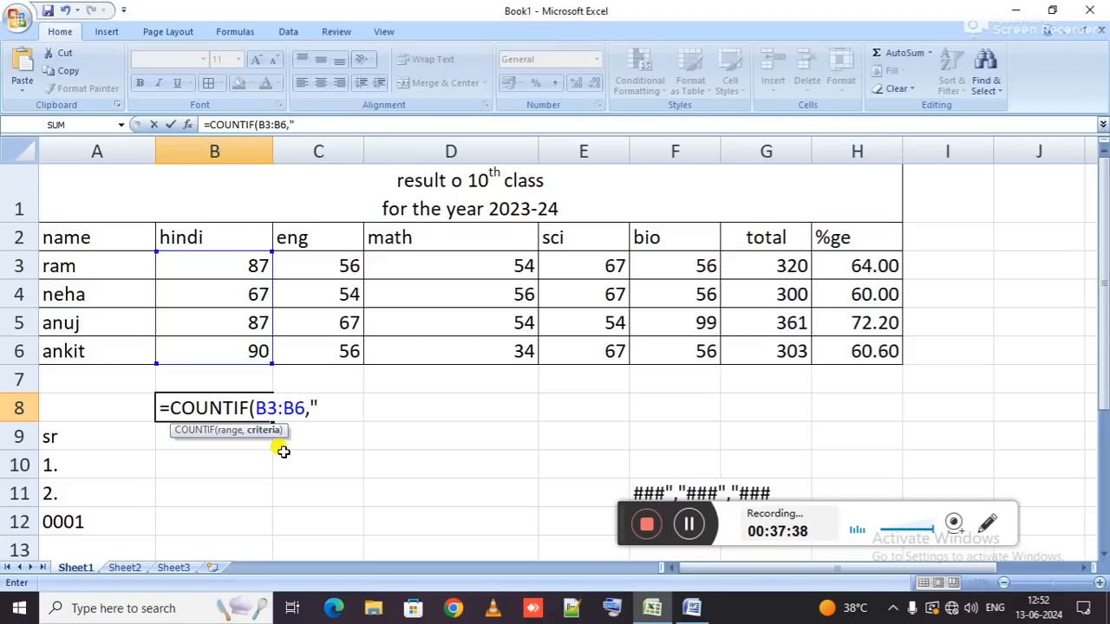
{"action": "type", "text": ">80\""}
{"action": "left_click", "coordinate": [322, 409]}
{"action": "type", "text": "="}
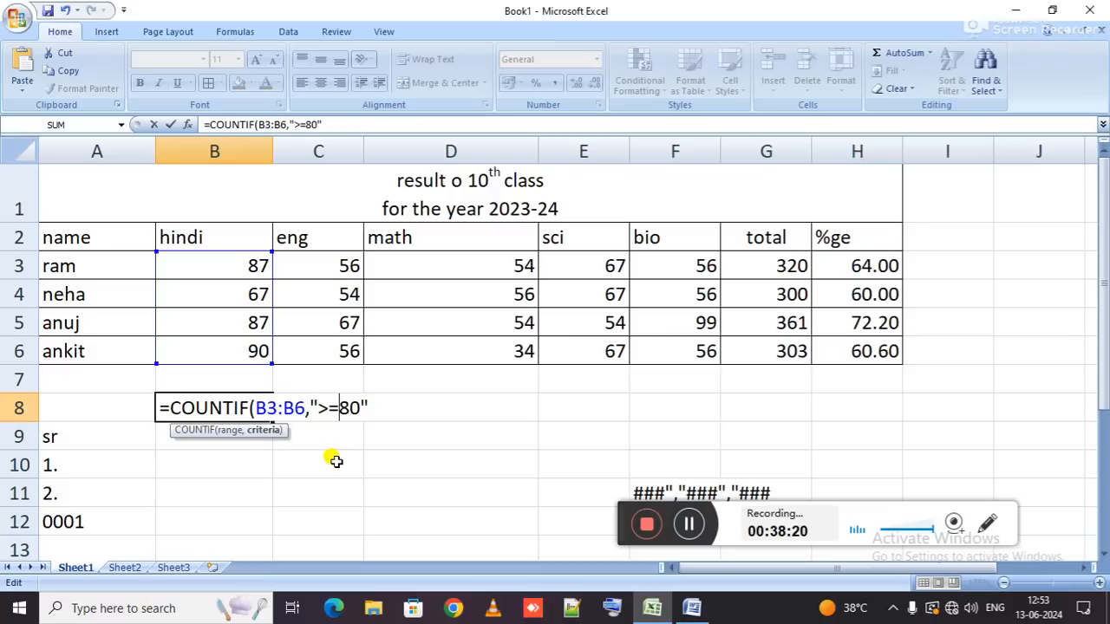
{"action": "key", "text": "Return"}
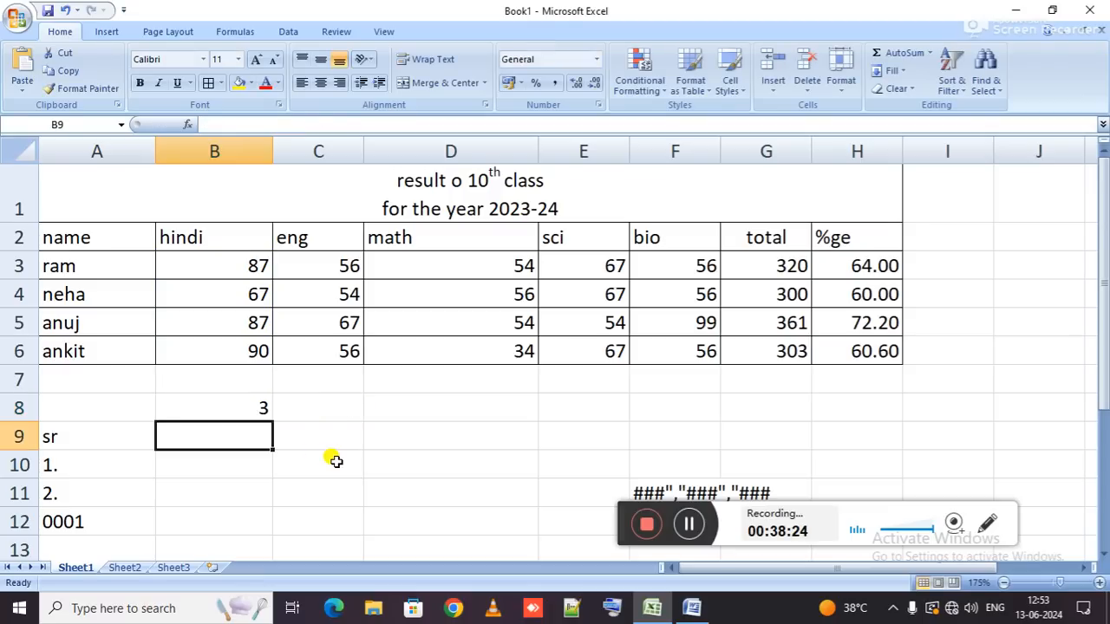
Change the COUNTIF criterion in B8 to "=67".
{"action": "key", "text": "Up"}
{"action": "key", "text": "F2"}
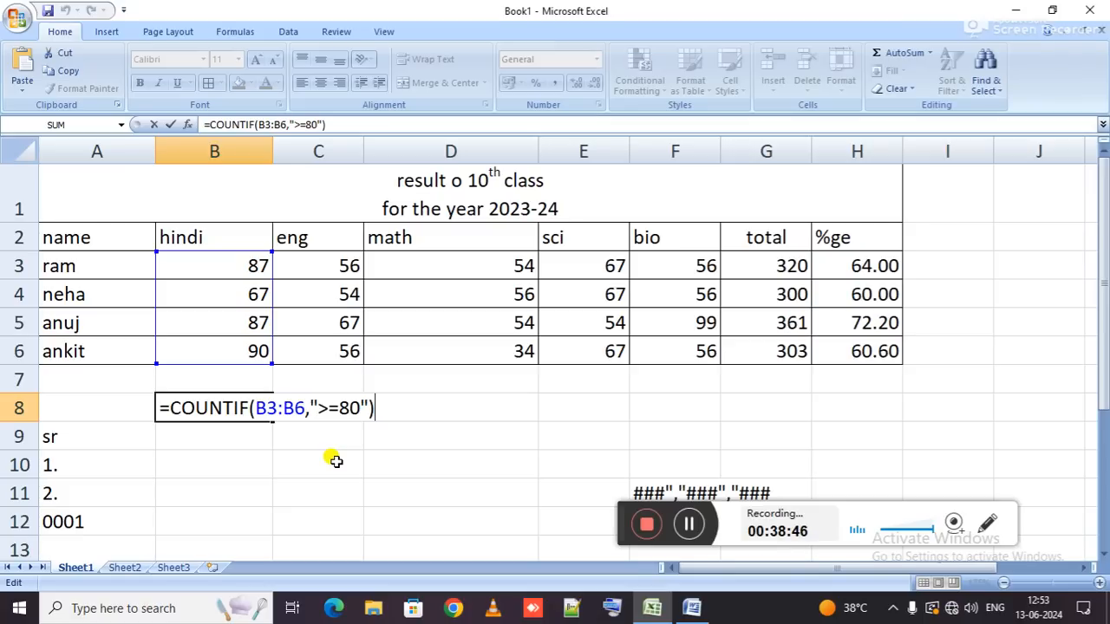
{"action": "key", "text": "BackSpace"}
{"action": "key", "text": "BackSpace"}
{"action": "key", "text": "BackSpace"}
{"action": "key", "text": "BackSpace"}
{"action": "key", "text": "BackSpace"}
{"action": "key", "text": "BackSpace"}
{"action": "type", "text": "=67\")"}
{"action": "key", "text": "Return"}
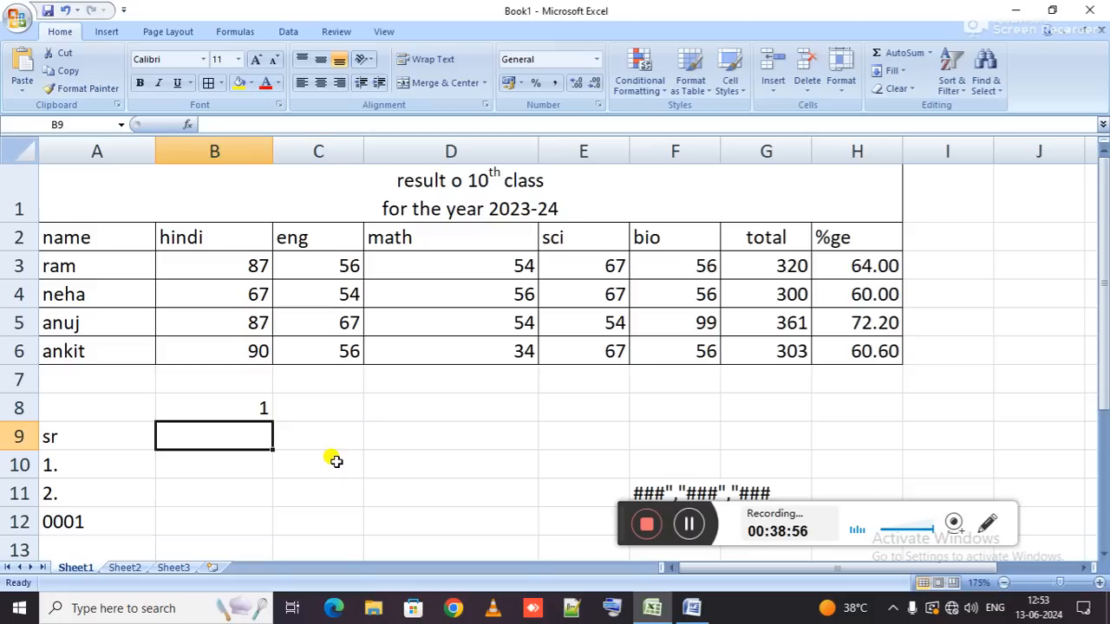
Delete the COUNTIF formula in B8 and clear the serial number entries in A8:A12.
{"action": "key", "text": "Up"}
{"action": "key", "text": "Delete"}
{"action": "key", "text": "Left"}
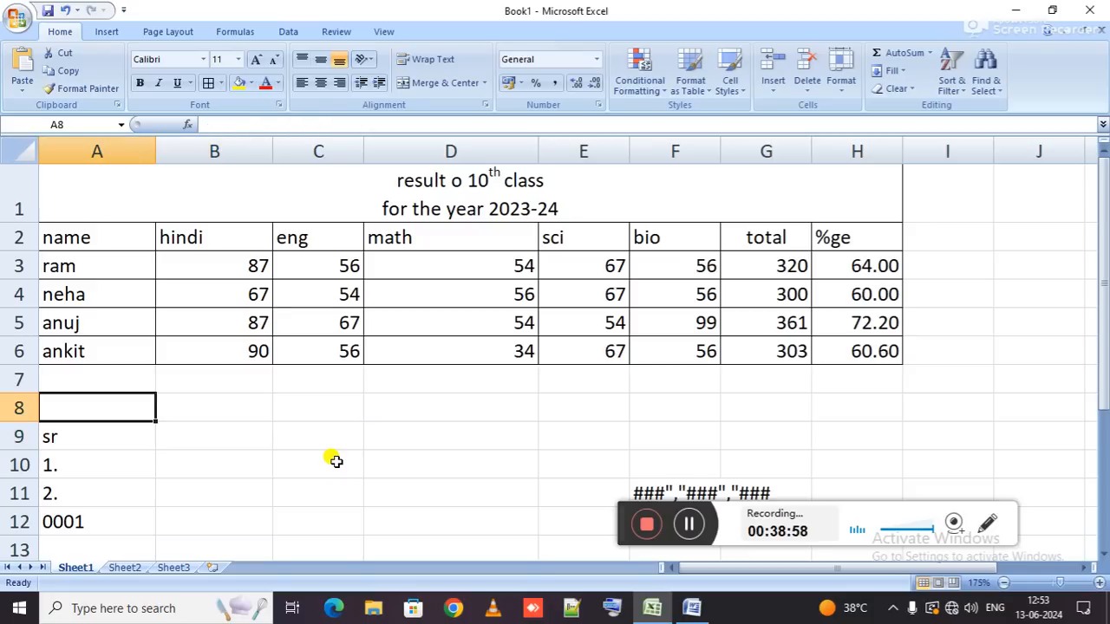
{"action": "key", "text": "shift+Down"}
{"action": "key", "text": "shift+Down"}
{"action": "key", "text": "shift+Down"}
{"action": "key", "text": "shift+Down"}
{"action": "key", "text": "Delete"}
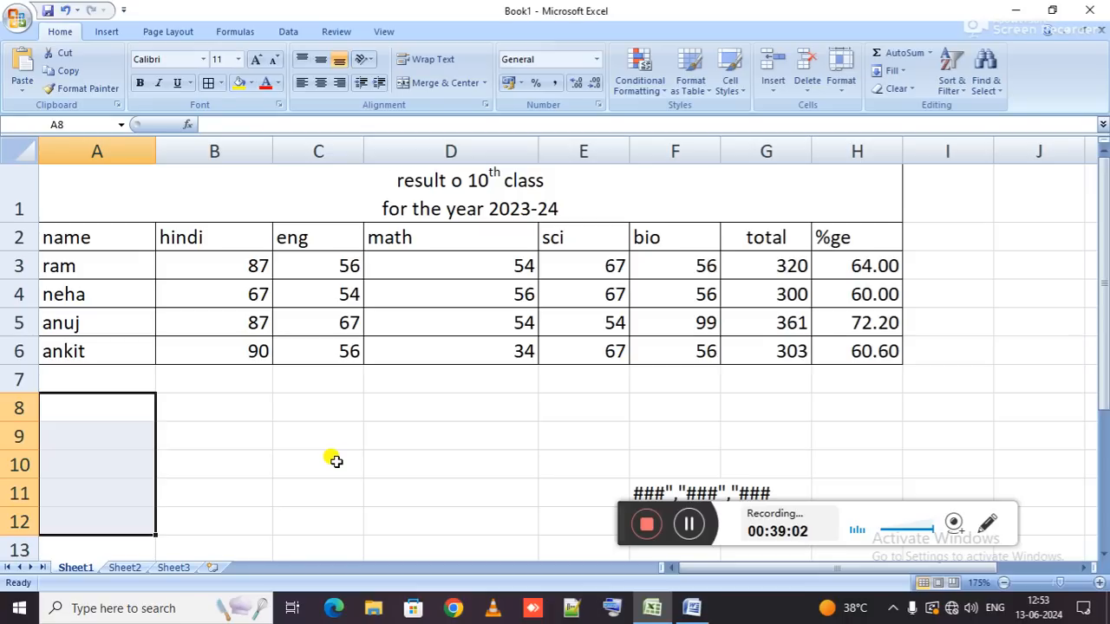
Replace the names in A6 and A4 with the first student's name, capitalised with a trailing space in A6 and lowercase in A4.
{"action": "left_click", "coordinate": [108, 425]}
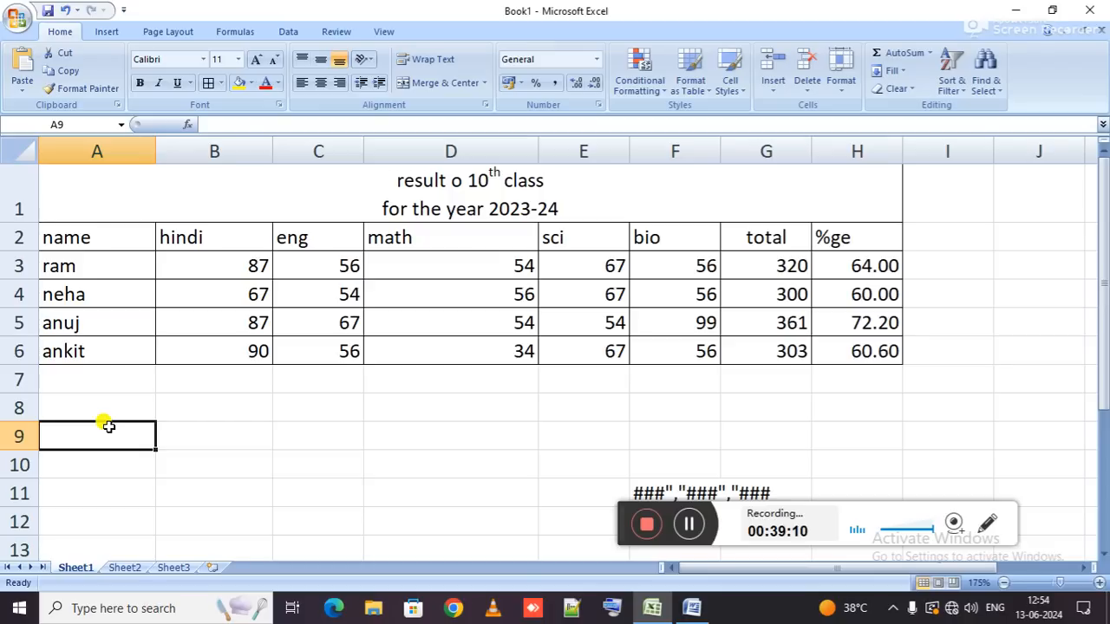
{"action": "key", "text": "Up"}
{"action": "key", "text": "Up"}
{"action": "key", "text": "Up"}
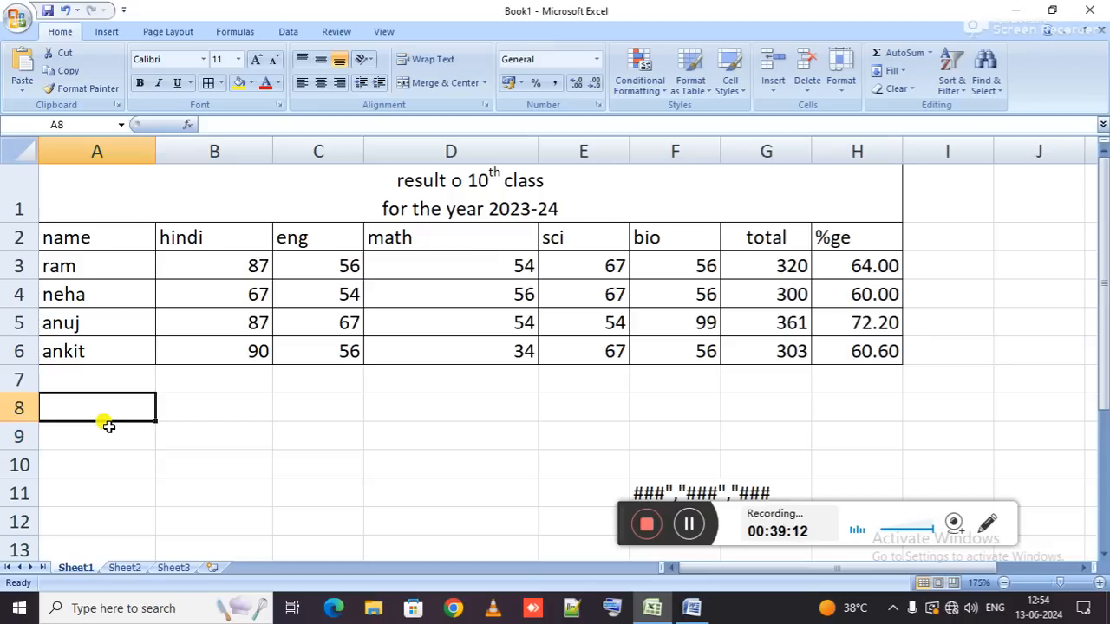
{"action": "type", "text": "RAM"}
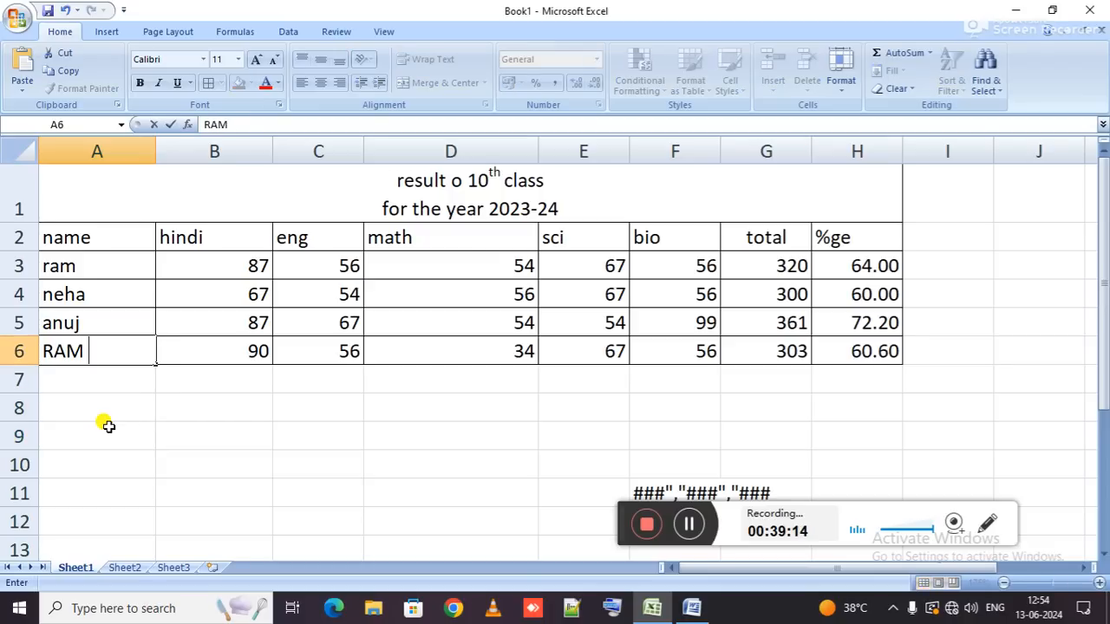
{"action": "key", "text": "Return"}
{"action": "left_click", "coordinate": [83, 298]}
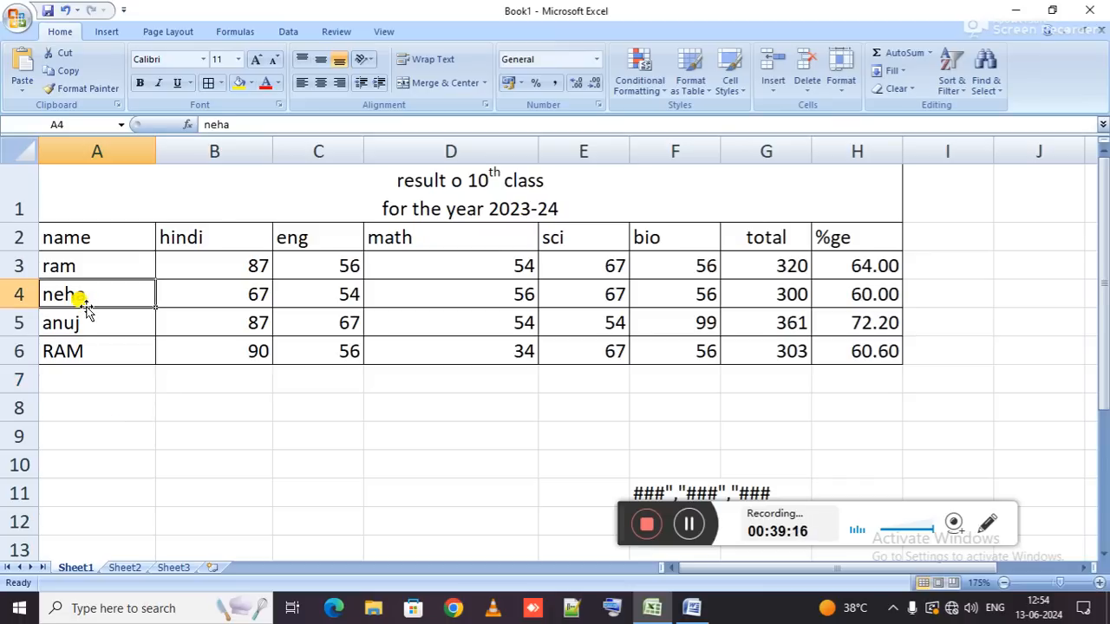
{"action": "type", "text": "ram"}
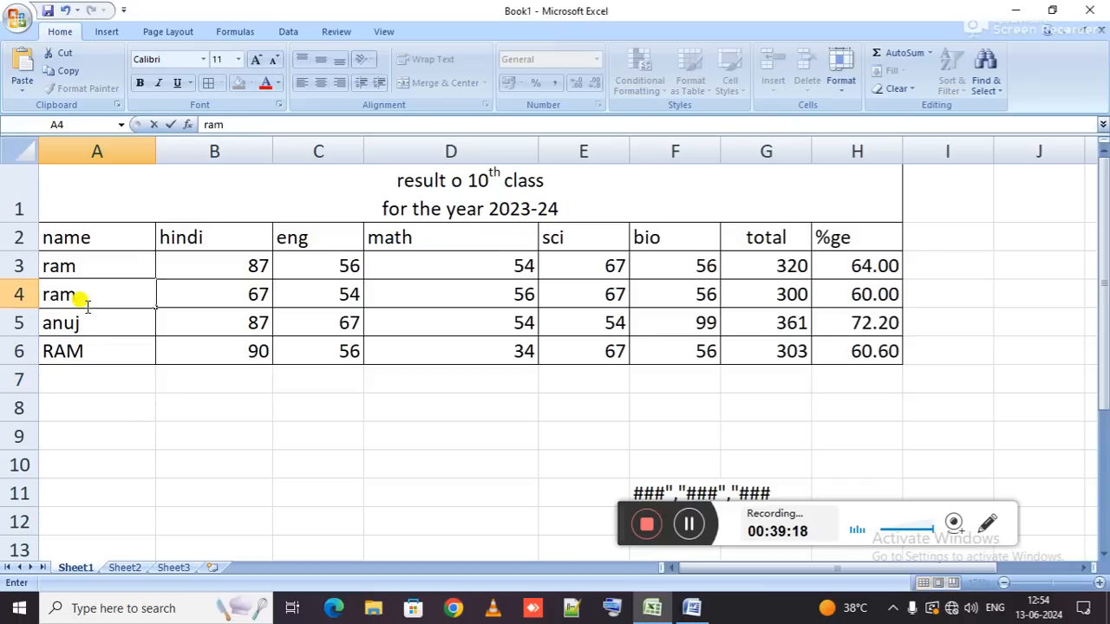
{"action": "key", "text": "Return"}
Start a COUNTIF formula in cell A8 with the student names A3:A6 as its range.
{"action": "key", "text": "Return"}
{"action": "key", "text": "Return"}
{"action": "key", "text": "Return"}
{"action": "type", "text": "=countif"}
{"action": "key", "text": "Tab"}
{"action": "key", "text": "Up"}
{"action": "key", "text": "Up"}
{"action": "key", "text": "Up"}
{"action": "key", "text": "Up"}
{"action": "key", "text": "Up"}
{"action": "key", "text": "Up"}
{"action": "key", "text": "Up"}
{"action": "key", "text": "Down"}
{"action": "key", "text": "Down"}
{"action": "key", "text": "shift+Down"}
{"action": "key", "text": "shift+Down"}
{"action": "key", "text": "shift+Down"}
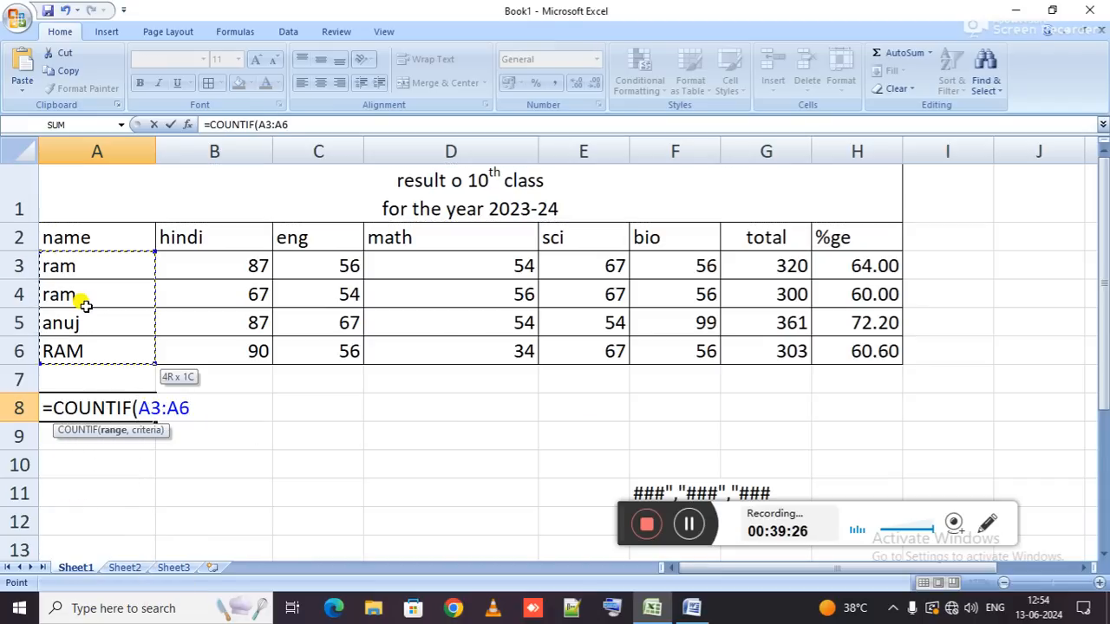
Complete the COUNTIF formula in A8 with the first student's name in lowercase, in quotes, as the criterion.
{"action": "type", "text": ",\"rA"}
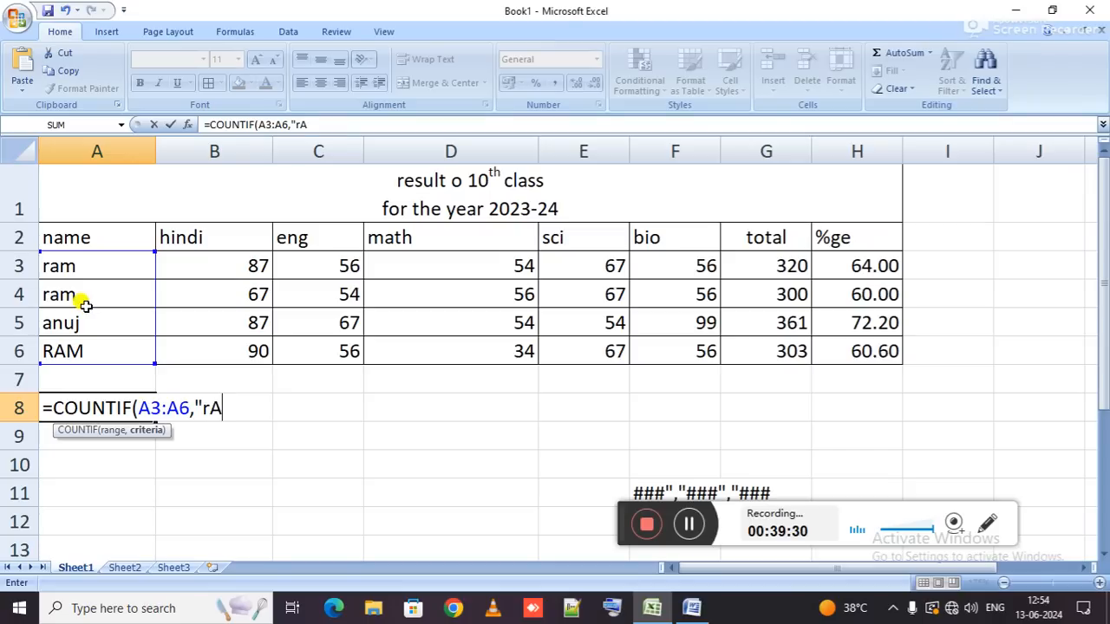
{"action": "key", "text": "BackSpace"}
{"action": "type", "text": "AM"}
{"action": "key", "text": "BackSpace"}
{"action": "key", "text": "BackSpace"}
{"action": "type", "text": "am\""}
{"action": "key", "text": "Return"}
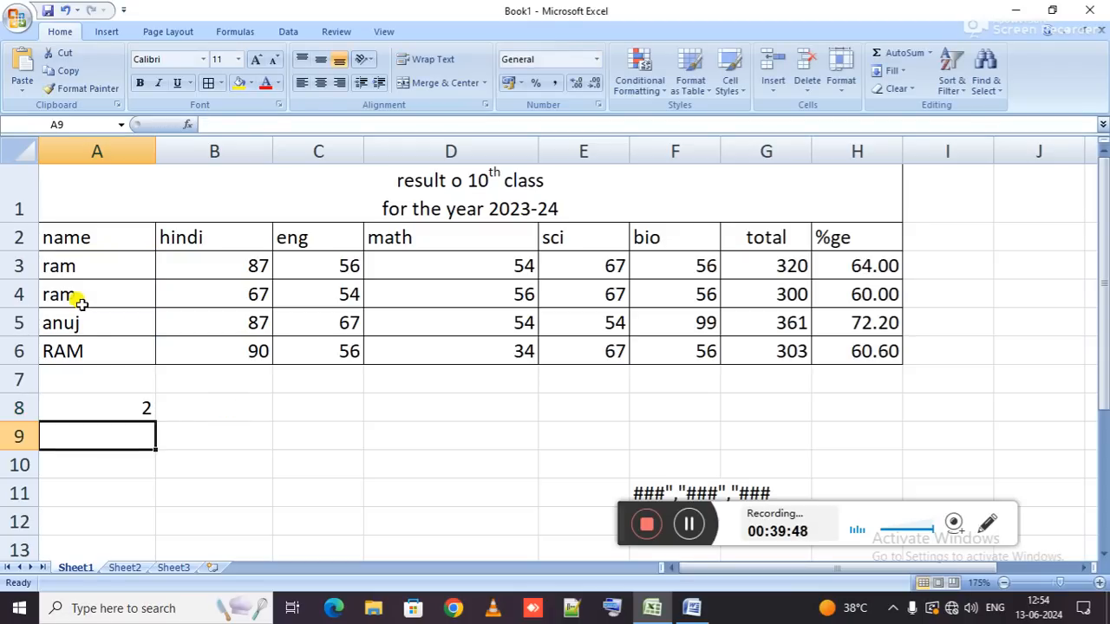
Enter five names in C9:C13, using the first student's name in lowercase in C9 and C10 and in capitals in C13.
{"action": "left_click", "coordinate": [331, 435]}
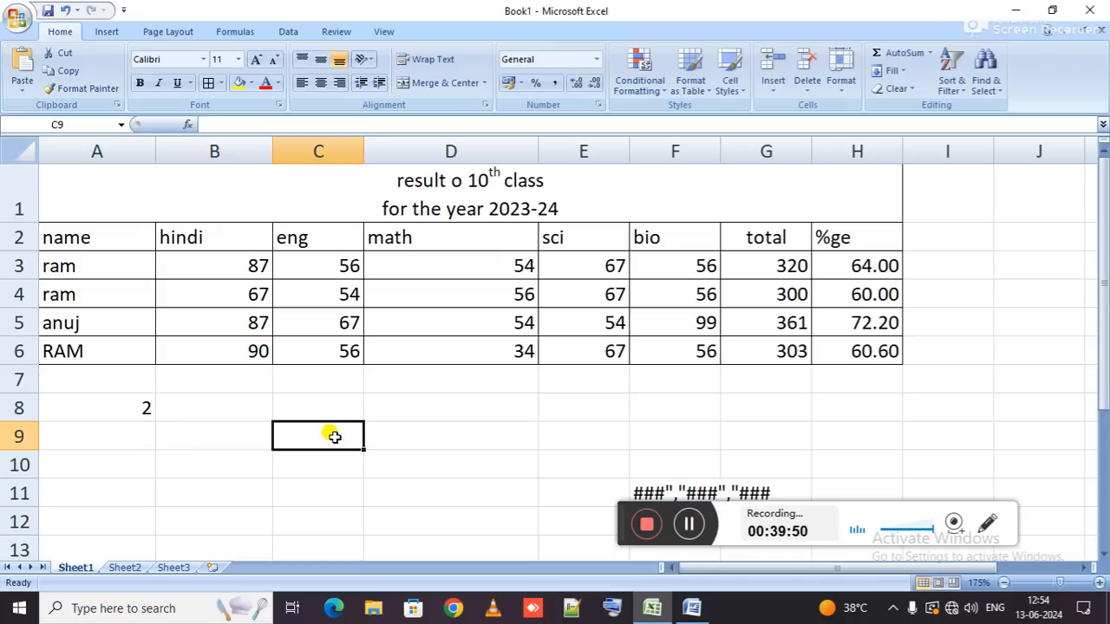
{"action": "type", "text": "ram"}
{"action": "key", "text": "Return"}
{"action": "type", "text": "ra"}
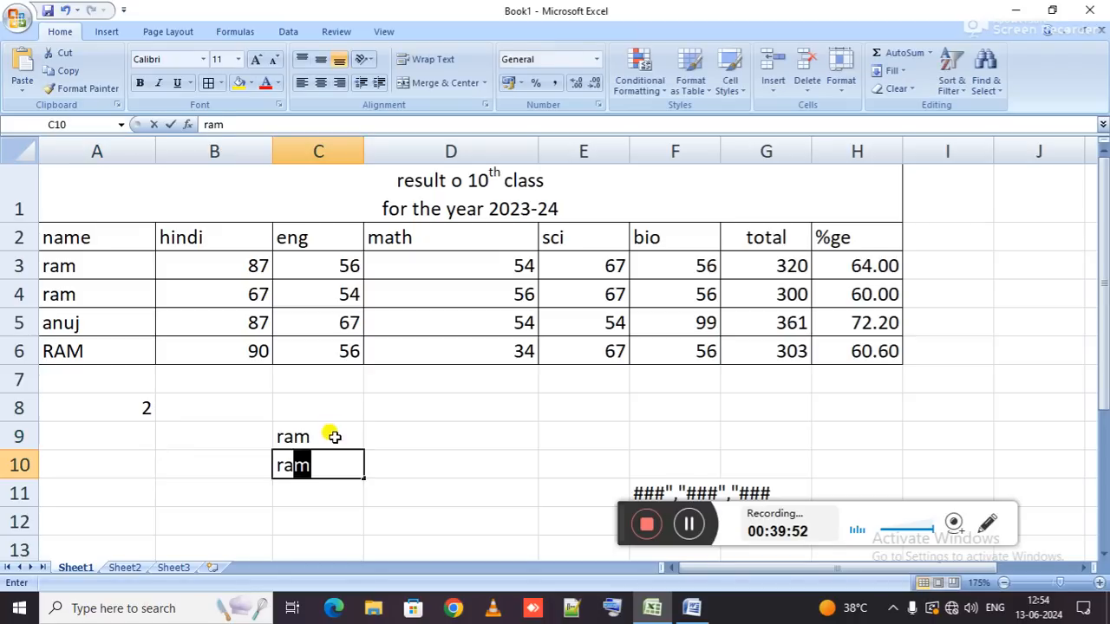
{"action": "key", "text": "Return"}
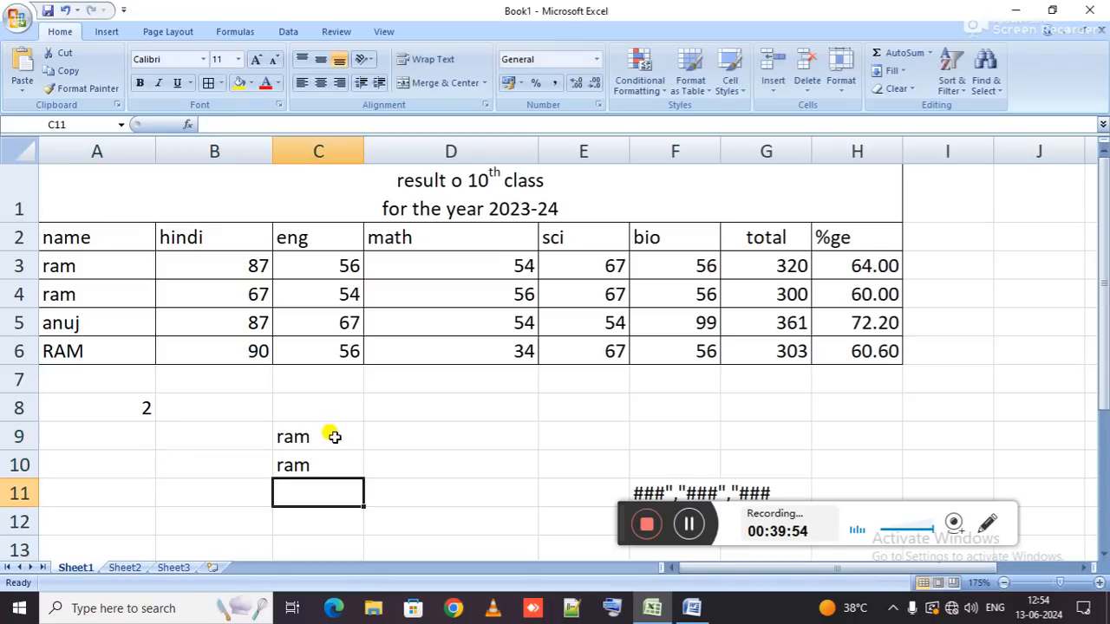
{"action": "type", "text": "anuj"}
{"action": "key", "text": "Return"}
{"action": "type", "text": "siya"}
{"action": "key", "text": "Return"}
{"action": "type", "text": "RAM"}
{"action": "key", "text": "Return"}
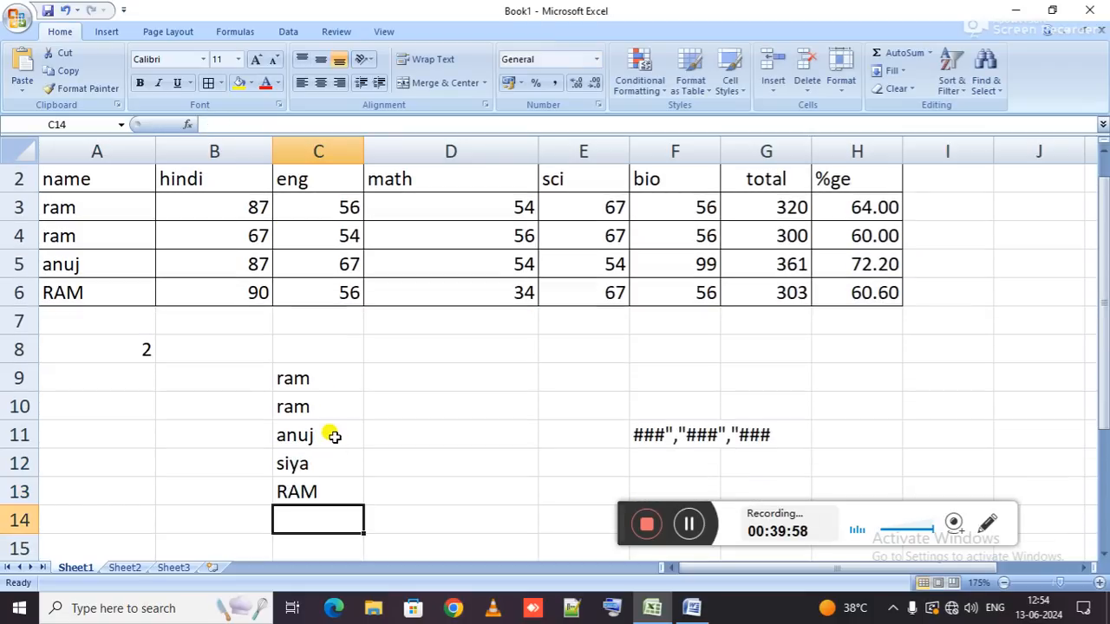
Enter a COUNTIF formula in cell C16 over C9:C13 with the repeated name in capitals as the criterion.
{"action": "key", "text": "Return"}
{"action": "key", "text": "Return"}
{"action": "key", "text": "Return"}
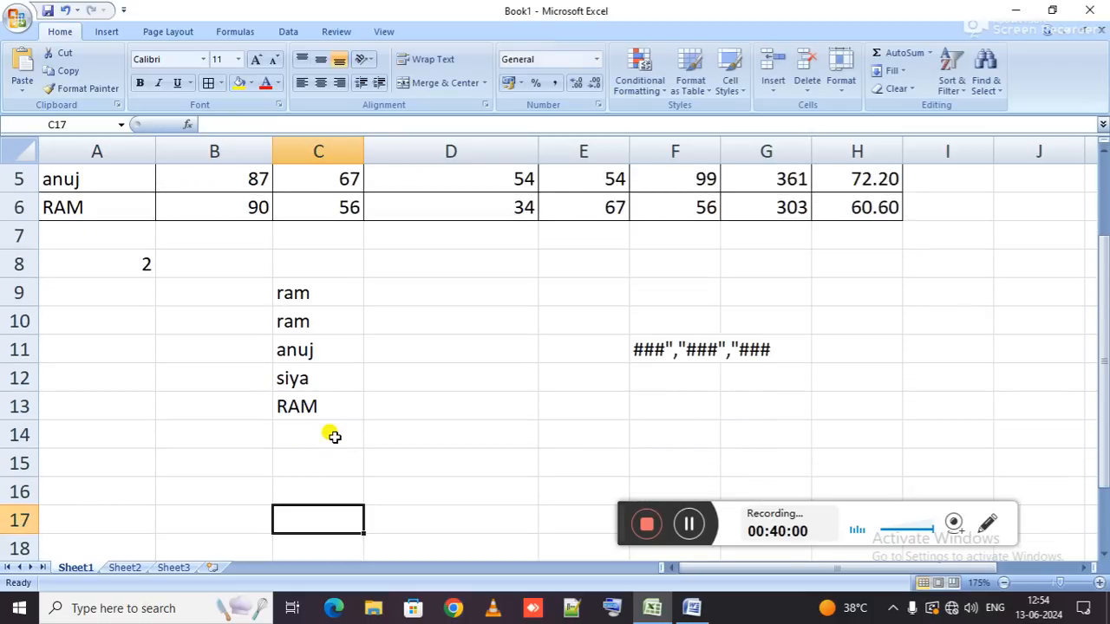
{"action": "key", "text": "Up"}
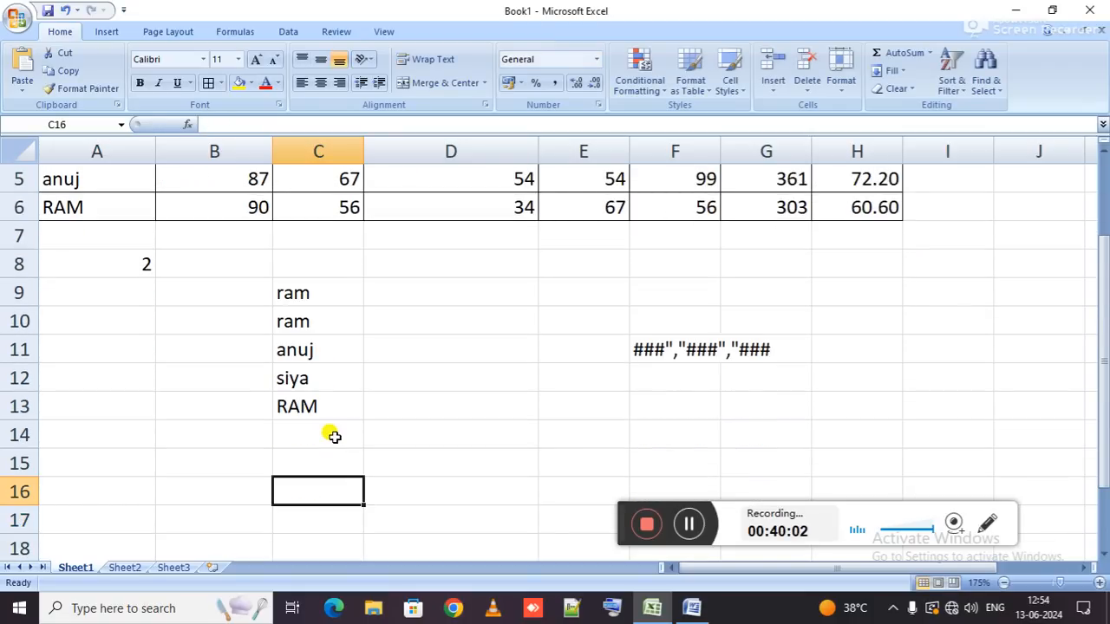
{"action": "type", "text": "=COUNTIF("}
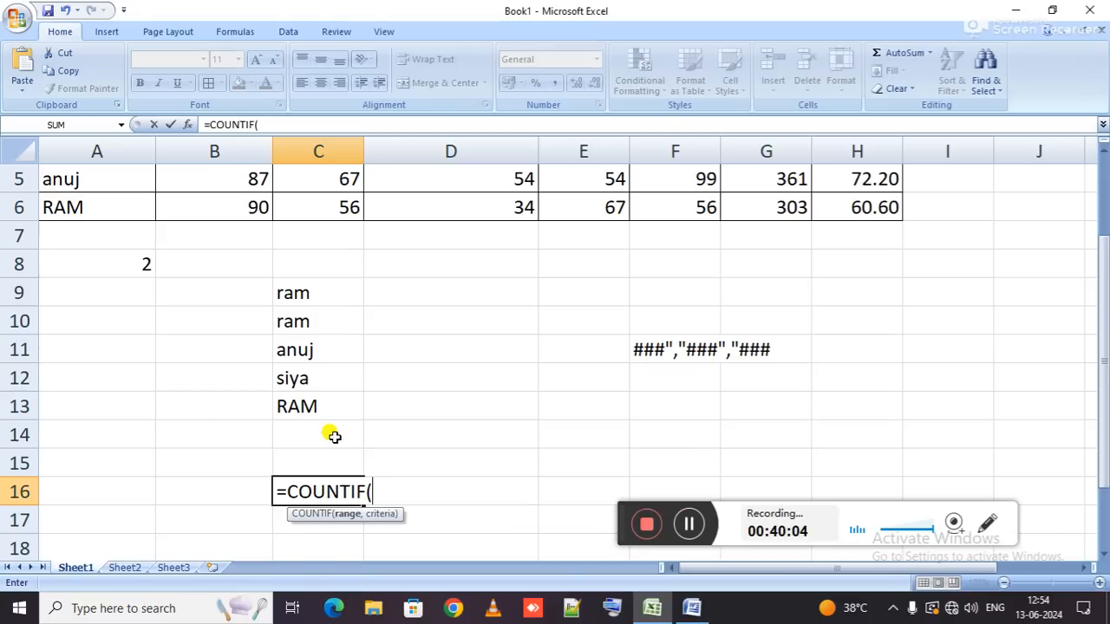
{"action": "key", "text": "Up"}
{"action": "key", "text": "Up"}
{"action": "key", "text": "Up"}
{"action": "key", "text": "Up"}
{"action": "key", "text": "Up"}
{"action": "key", "text": "Up"}
{"action": "key", "text": "Up"}
{"action": "key", "text": "shift+Down"}
{"action": "key", "text": "shift+Down"}
{"action": "key", "text": "shift+Down"}
{"action": "key", "text": "shift+Down"}
{"action": "type", "text": ",\"RAM\""}
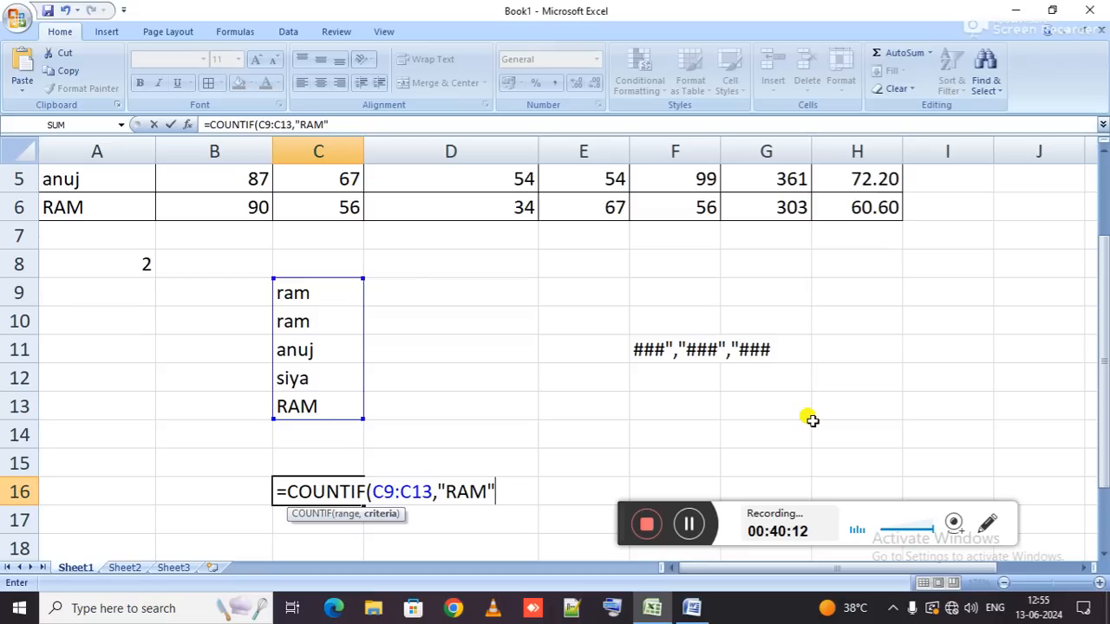
{"action": "key", "text": "Return"}
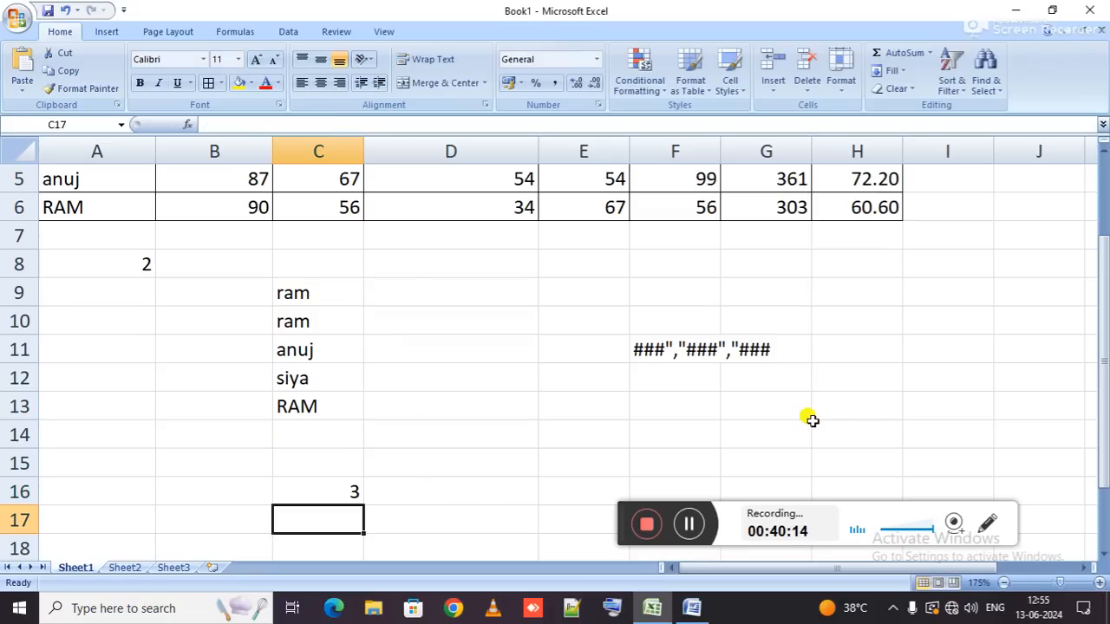
Change the COUNTIF criterion in C16 to the same name in lowercase.
{"action": "key", "text": "Up"}
{"action": "key", "text": "F2"}
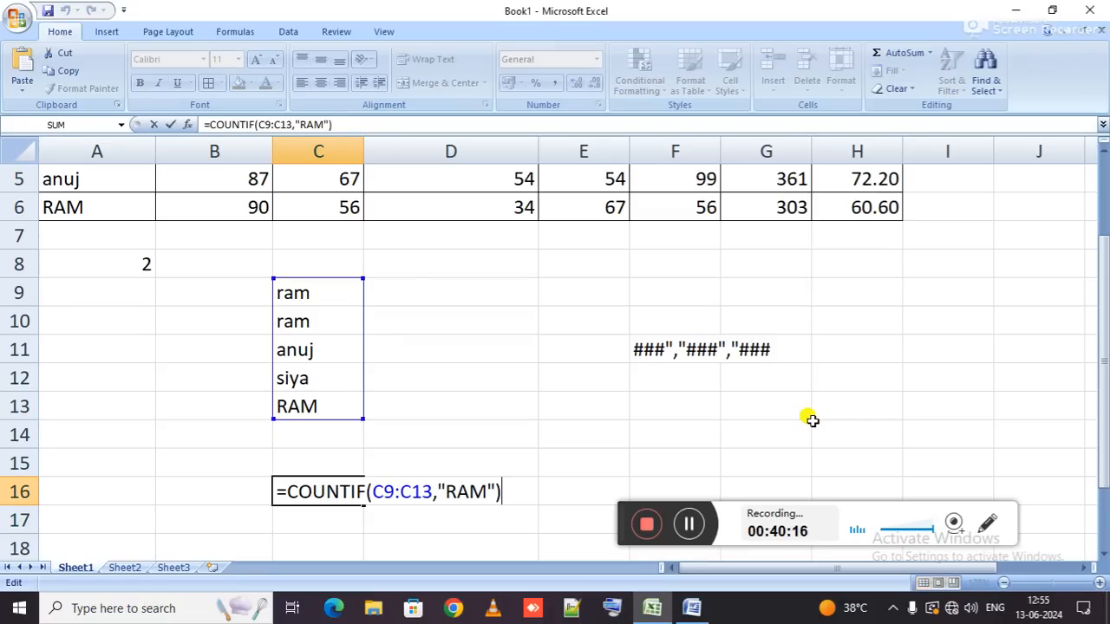
{"action": "key", "text": "BackSpace"}
{"action": "key", "text": "BackSpace"}
{"action": "key", "text": "BackSpace"}
{"action": "key", "text": "BackSpace"}
{"action": "key", "text": "BackSpace"}
{"action": "type", "text": "ram\""}
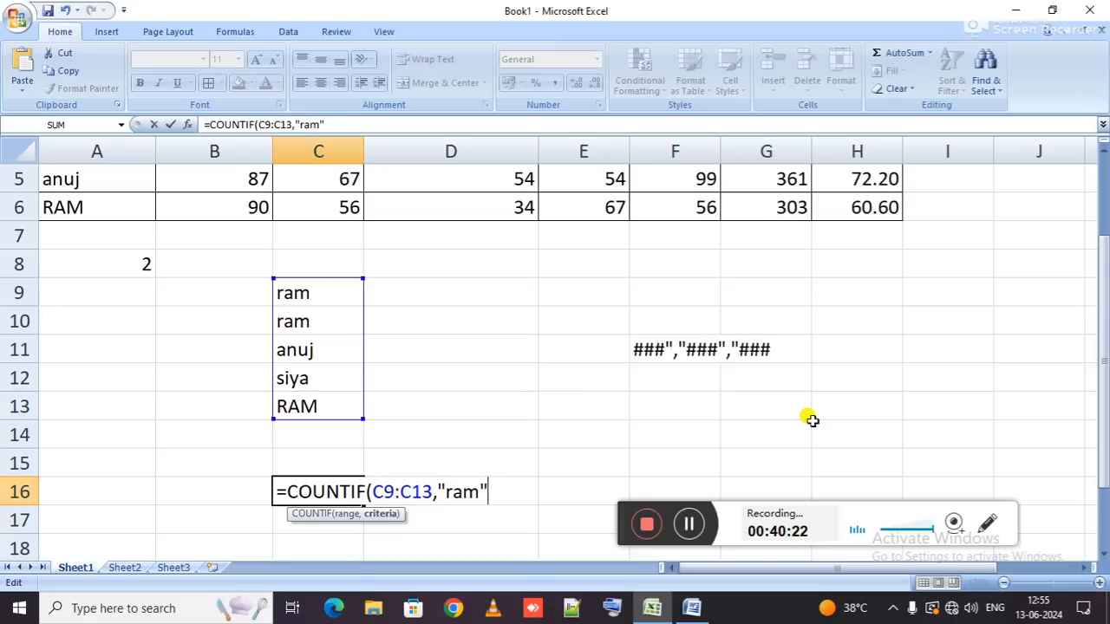
{"action": "key", "text": "Return"}
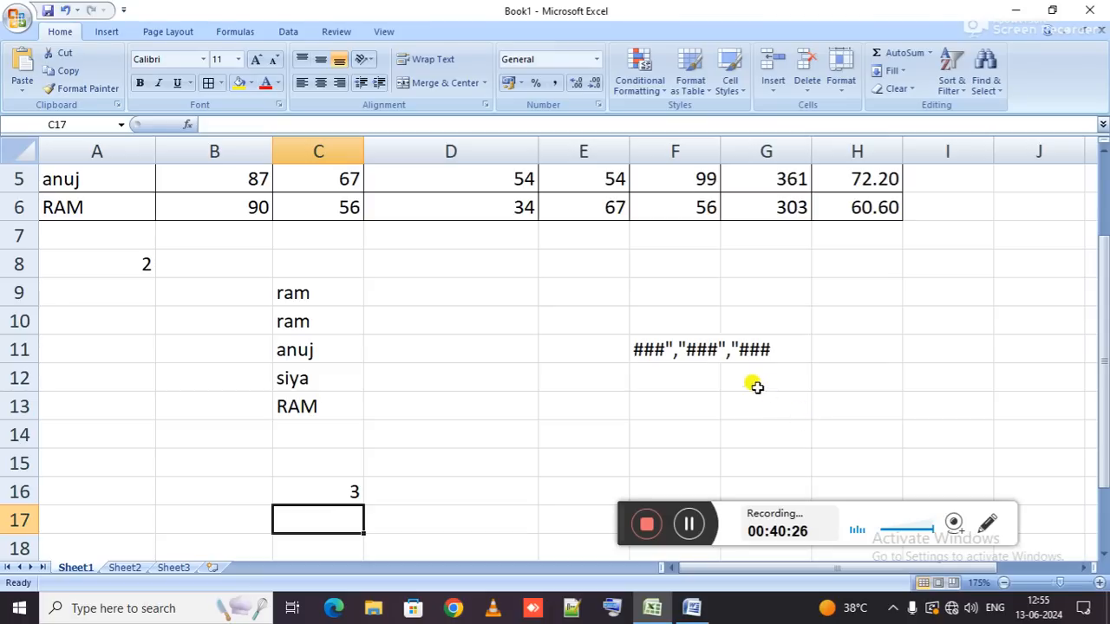
Re-enter the capitalised student name in A6 and check the COUNTIF formula in A8.
{"action": "scroll", "coordinate": [402, 351], "scroll_direction": "up", "scroll_amount": 2}
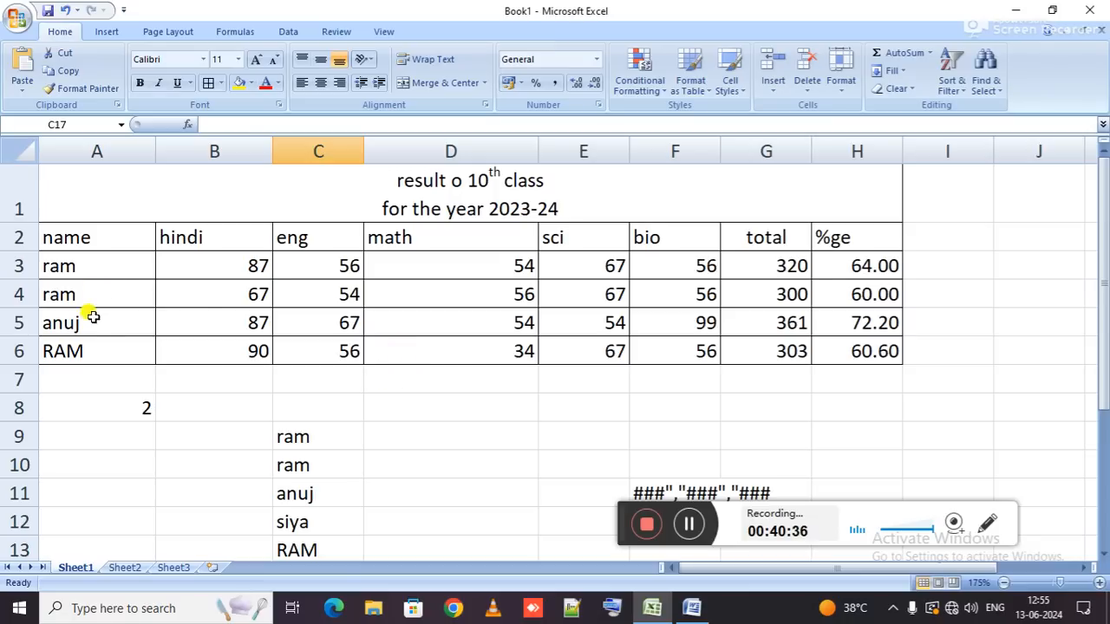
{"action": "double_click", "coordinate": [104, 345]}
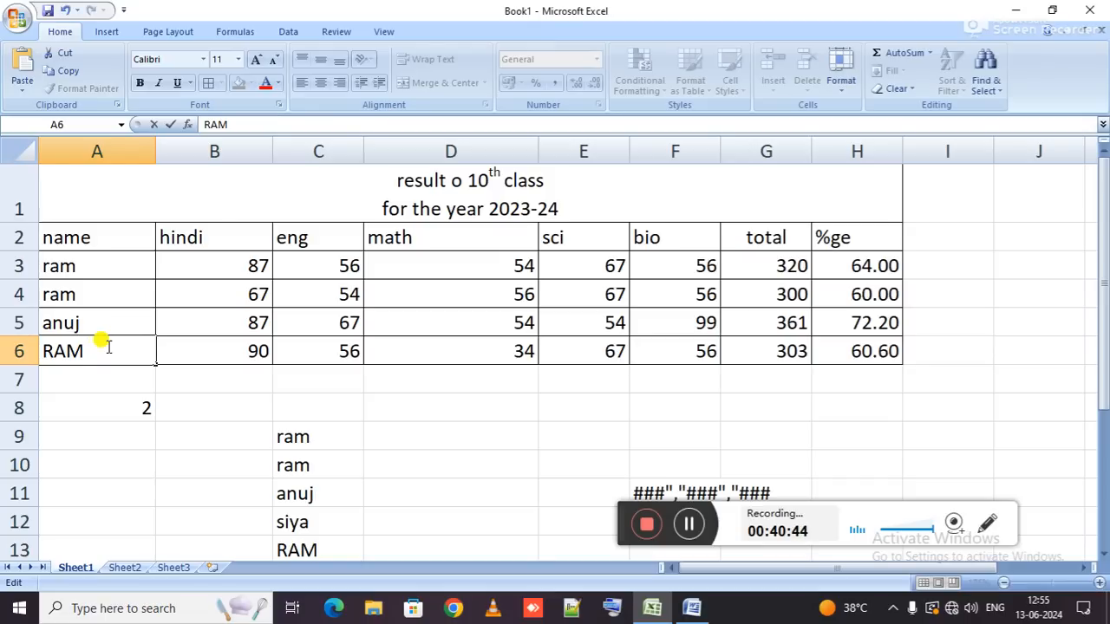
{"action": "key", "text": "Return"}
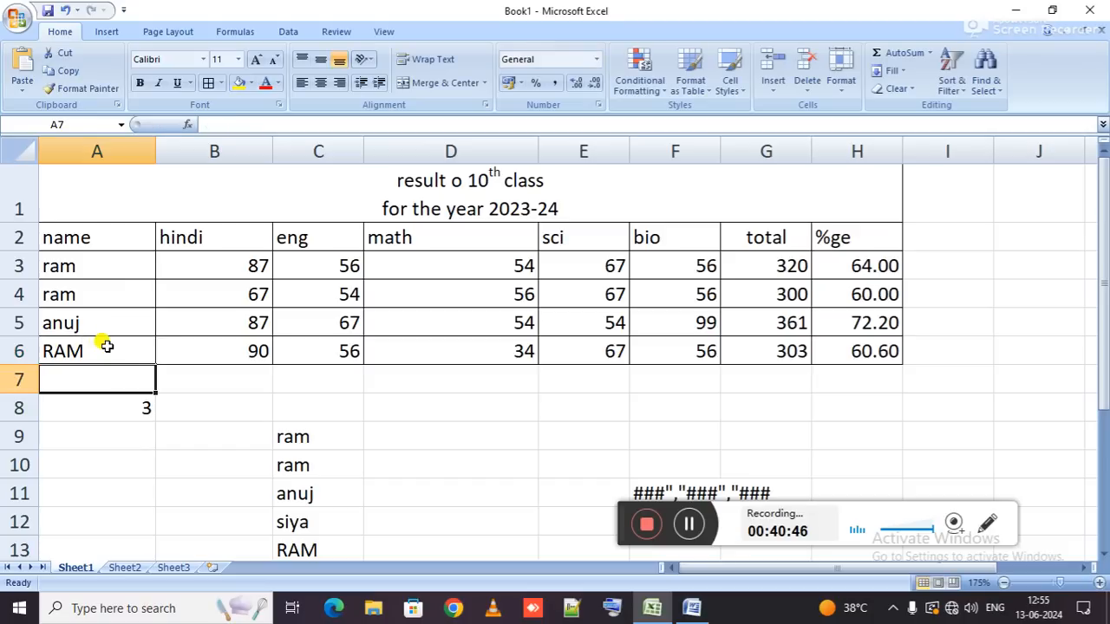
{"action": "double_click", "coordinate": [119, 400]}
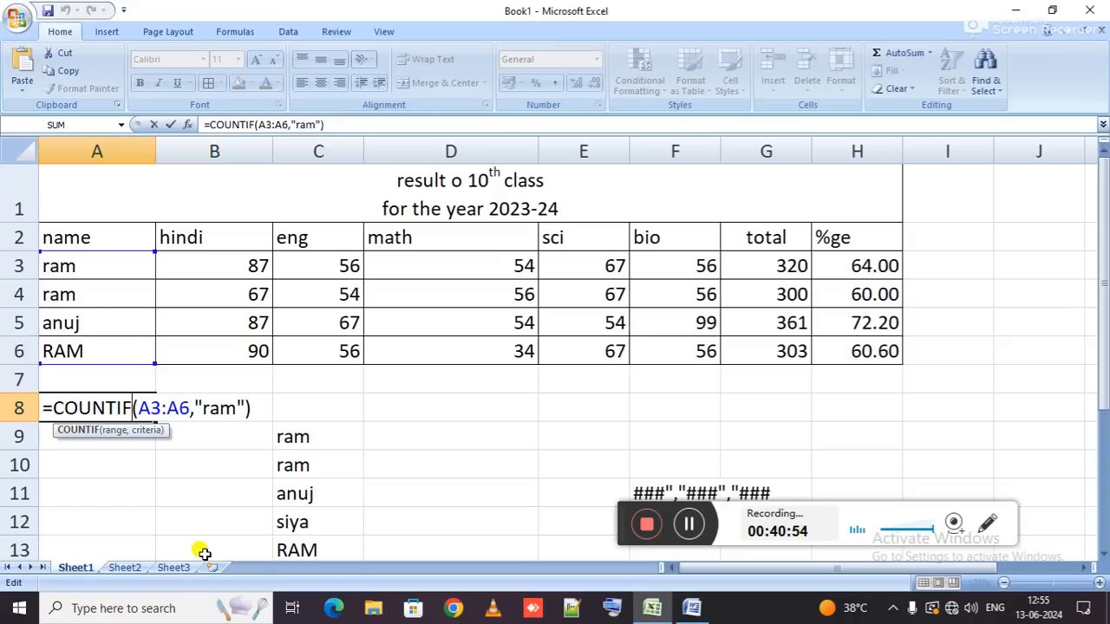
{"action": "key", "text": "Return"}
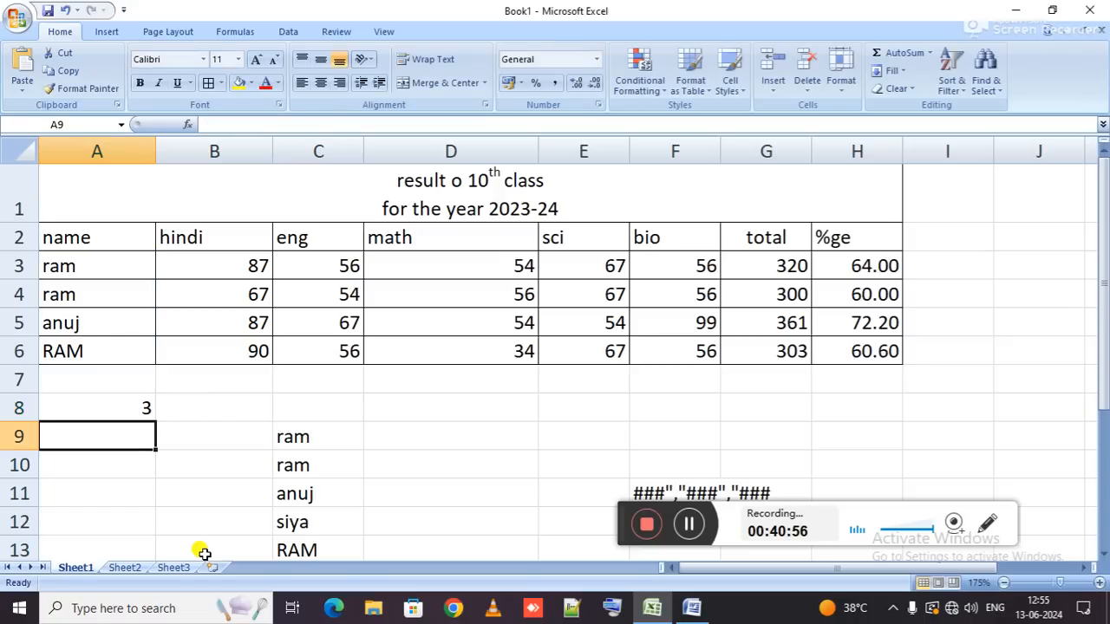
Clear the test names from cells C9:C13.
{"action": "key", "text": "Right"}
{"action": "key", "text": "Right"}
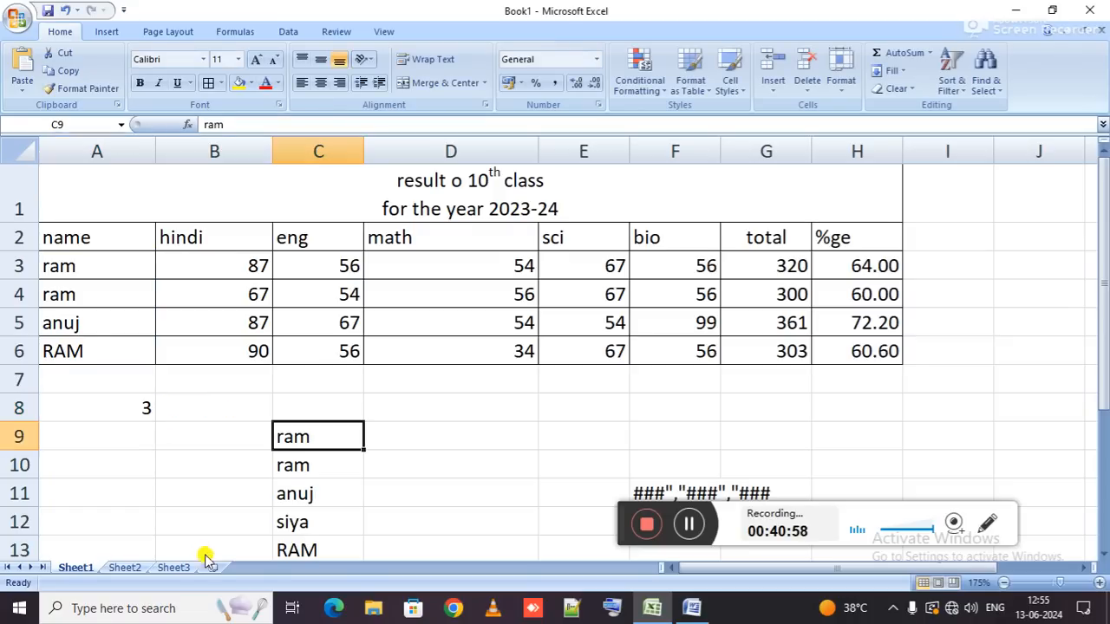
{"action": "key", "text": "shift+Down"}
{"action": "key", "text": "shift+Down"}
{"action": "key", "text": "shift+Down"}
{"action": "key", "text": "shift+Down"}
{"action": "key", "text": "Delete"}
{"action": "scroll", "coordinate": [202, 552], "scroll_direction": "up", "scroll_amount": 1}
{"action": "scroll", "coordinate": [202, 552], "scroll_direction": "down", "scroll_amount": 6}
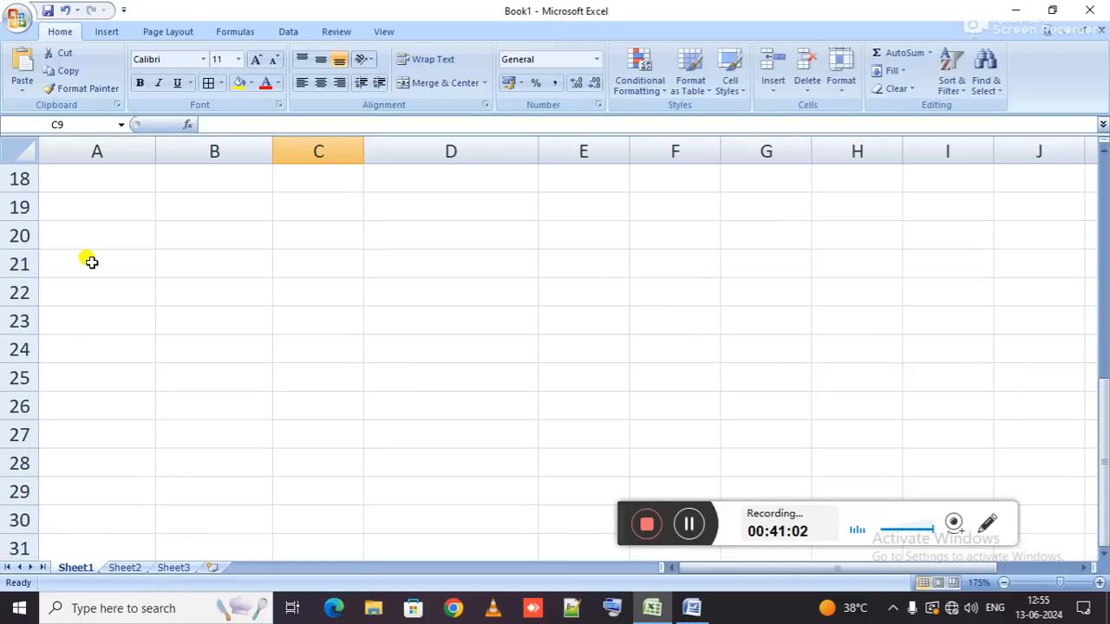
Enter the heading Name in cell A21 to start a new table below the result sheet.
{"action": "left_click", "coordinate": [92, 262]}
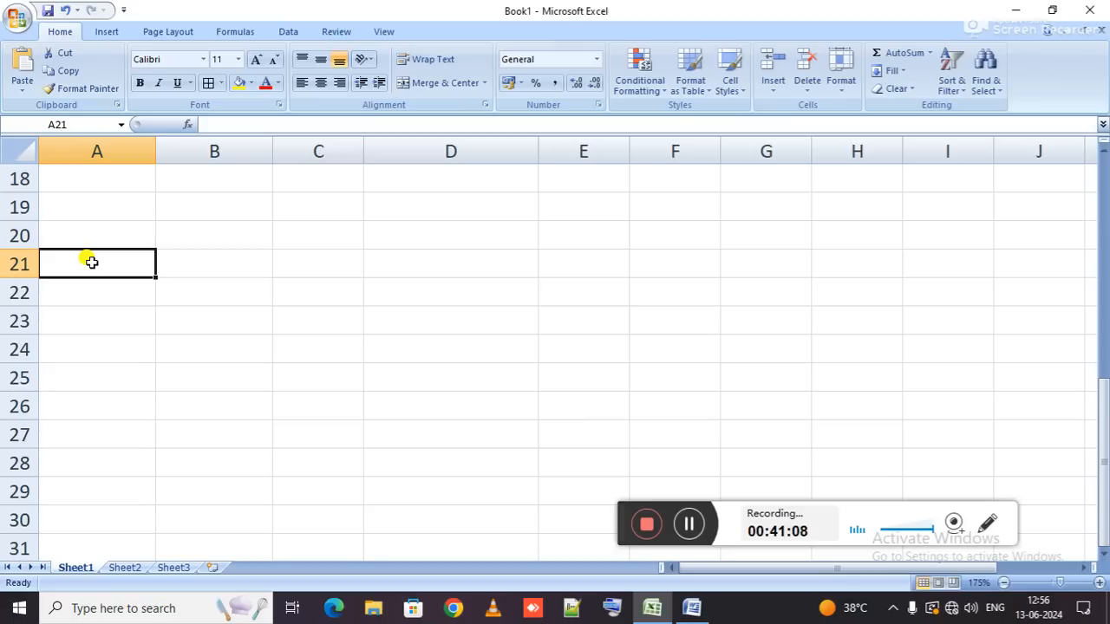
{"action": "type", "text": "Name"}
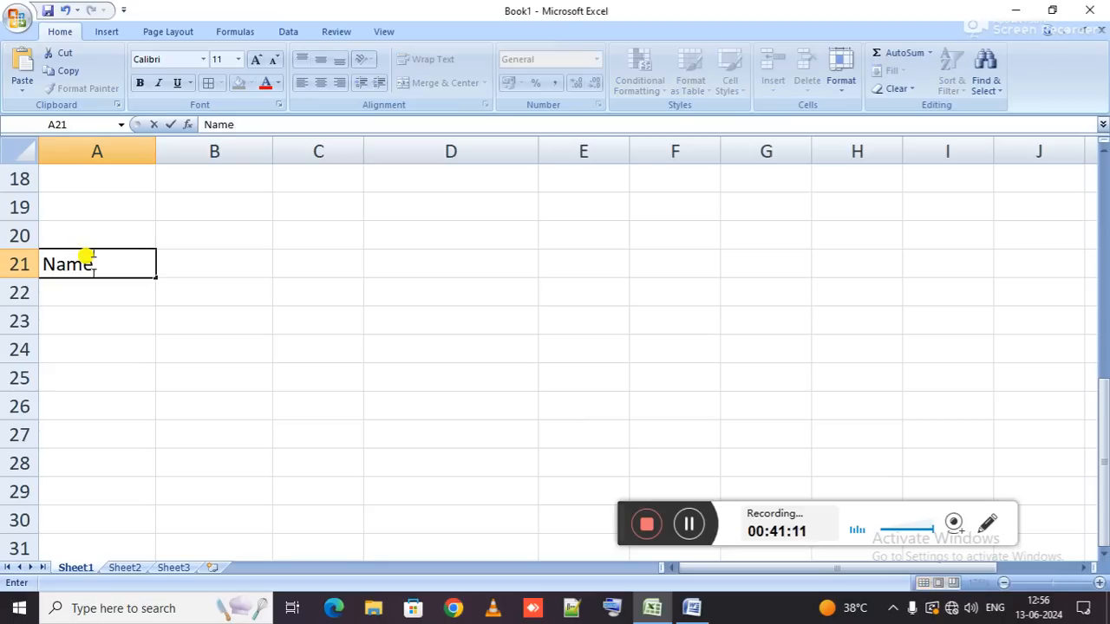
{"action": "key", "text": "Tab"}
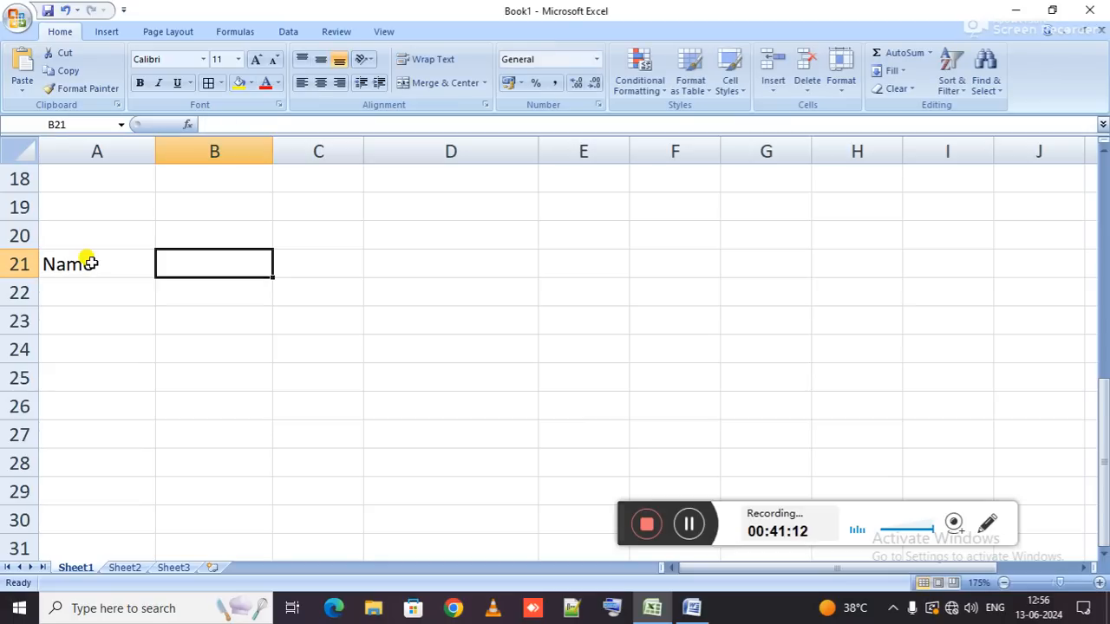
Try entering the dates 1/2 in B21 and 2/3 in D22, and undo both entries.
{"action": "type", "text": "1/2"}
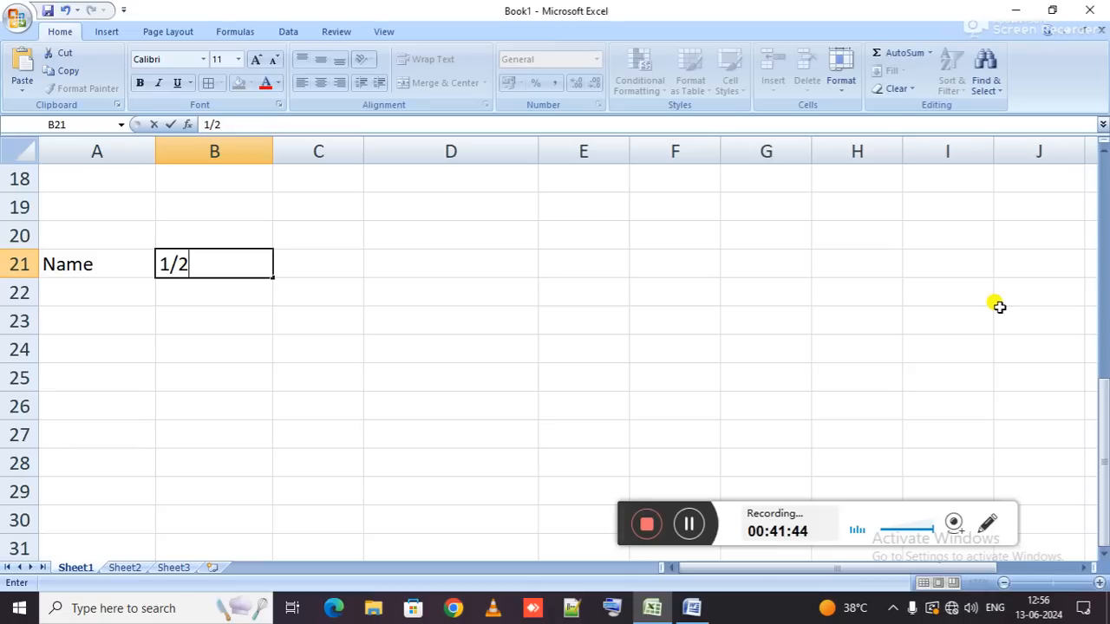
{"action": "key", "text": "Return"}
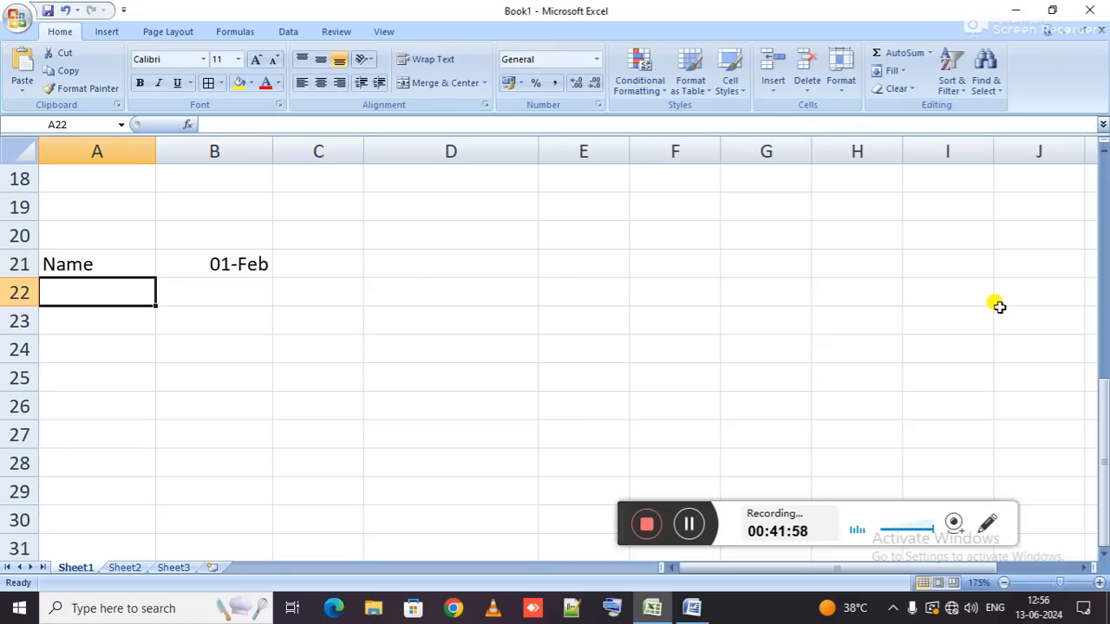
{"action": "left_click", "coordinate": [267, 262]}
{"action": "left_click", "coordinate": [415, 284]}
{"action": "type", "text": "2/3"}
{"action": "key", "text": "Return"}
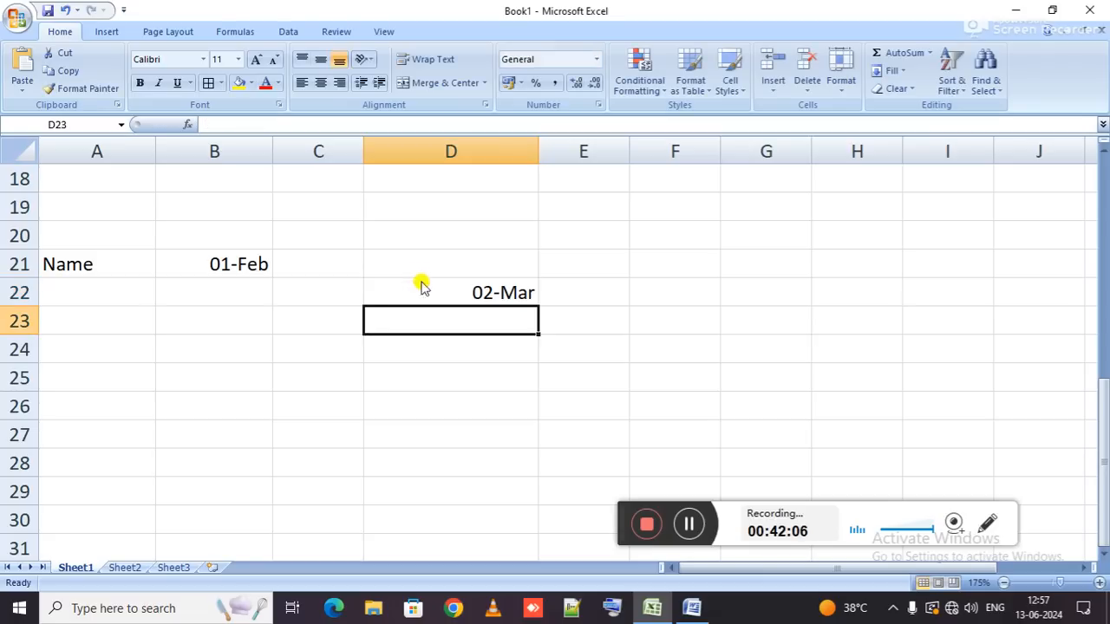
{"action": "key", "text": "ctrl+z"}
{"action": "key", "text": "ctrl+z"}
Enter the date 1/1 in B21 and fill the daily date series across to H21.
{"action": "type", "text": "1/1"}
{"action": "key", "text": "Return"}
{"action": "key", "text": "Up"}
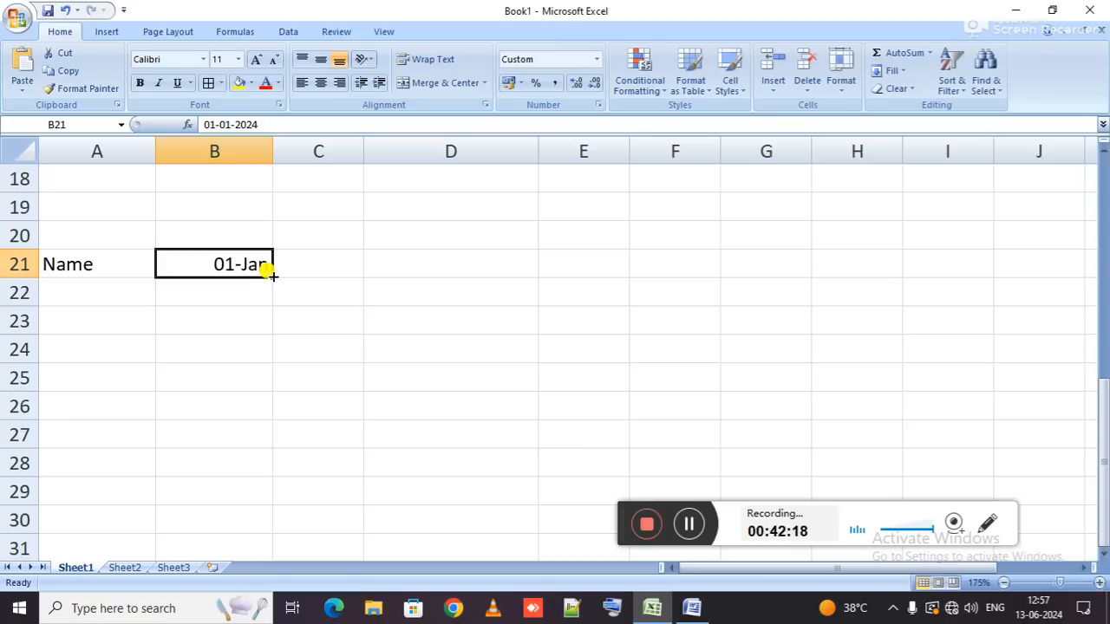
{"action": "left_click_drag", "start_coordinate": [272, 275], "coordinate": [877, 265]}
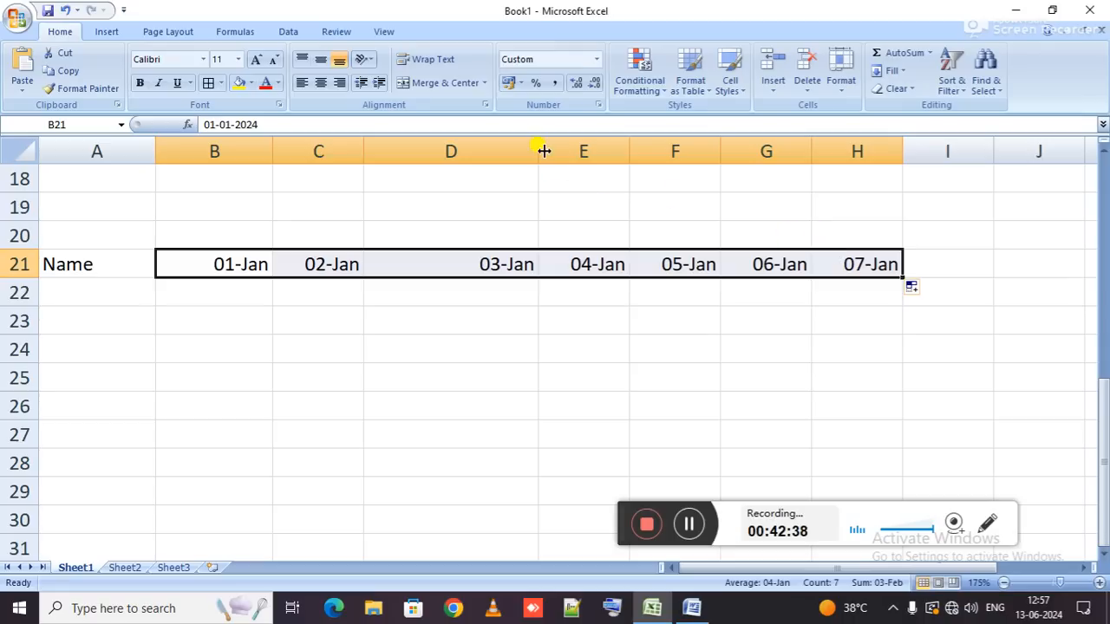
Narrow column D and enter the heading Total P. Days in I21.
{"action": "left_click_drag", "start_coordinate": [539, 151], "coordinate": [469, 154]}
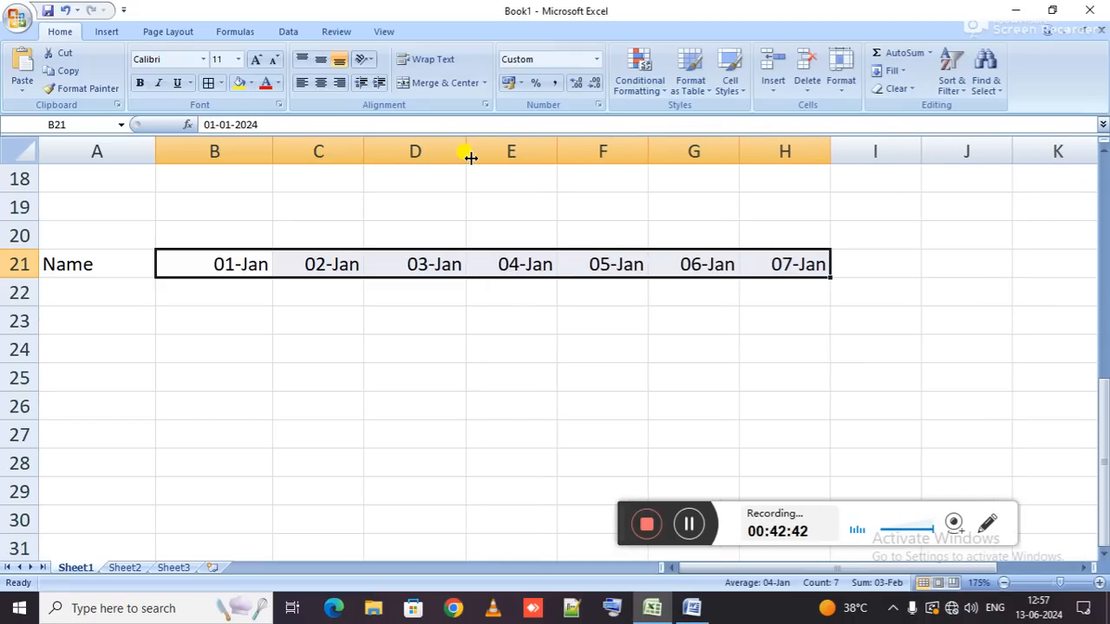
{"action": "left_click", "coordinate": [878, 259]}
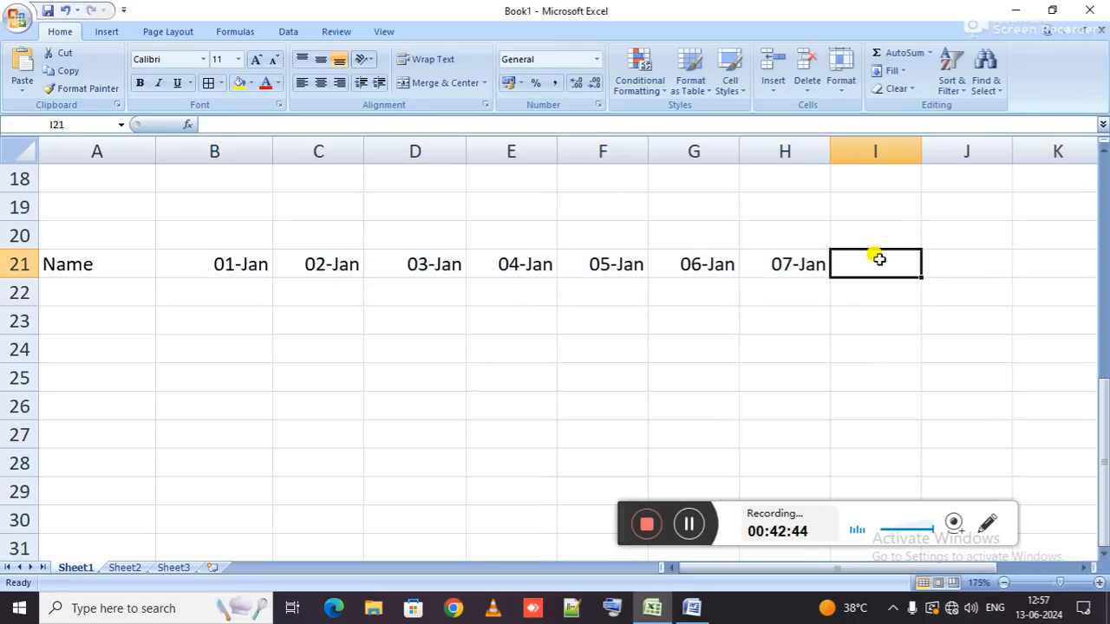
{"action": "type", "text": "Total"}
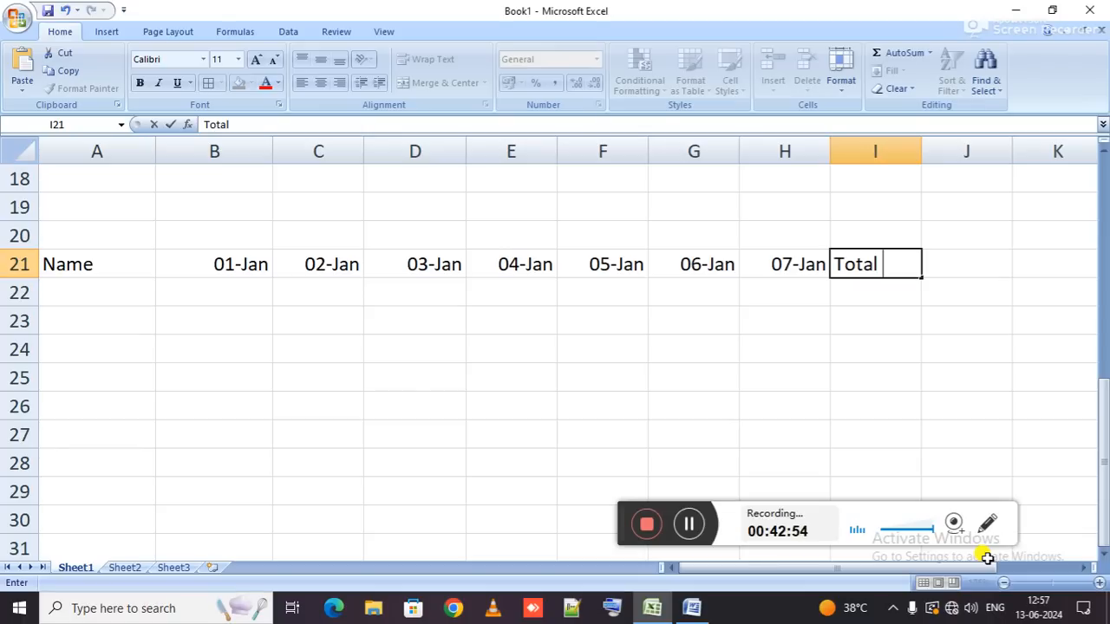
{"action": "type", "text": "P. Days"}
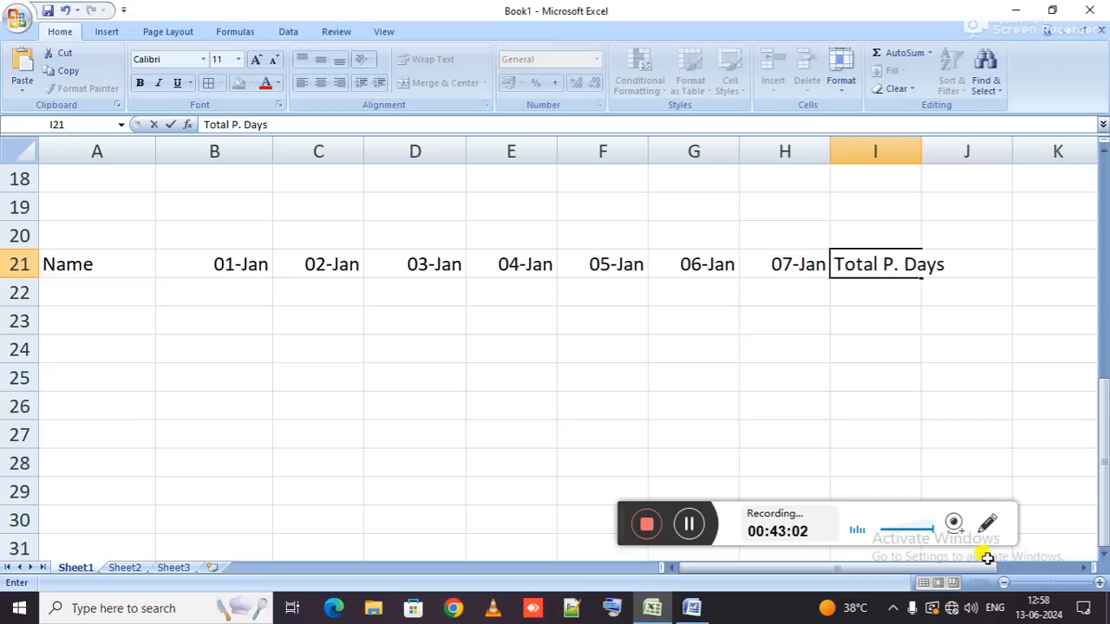
{"action": "key", "text": "Tab"}
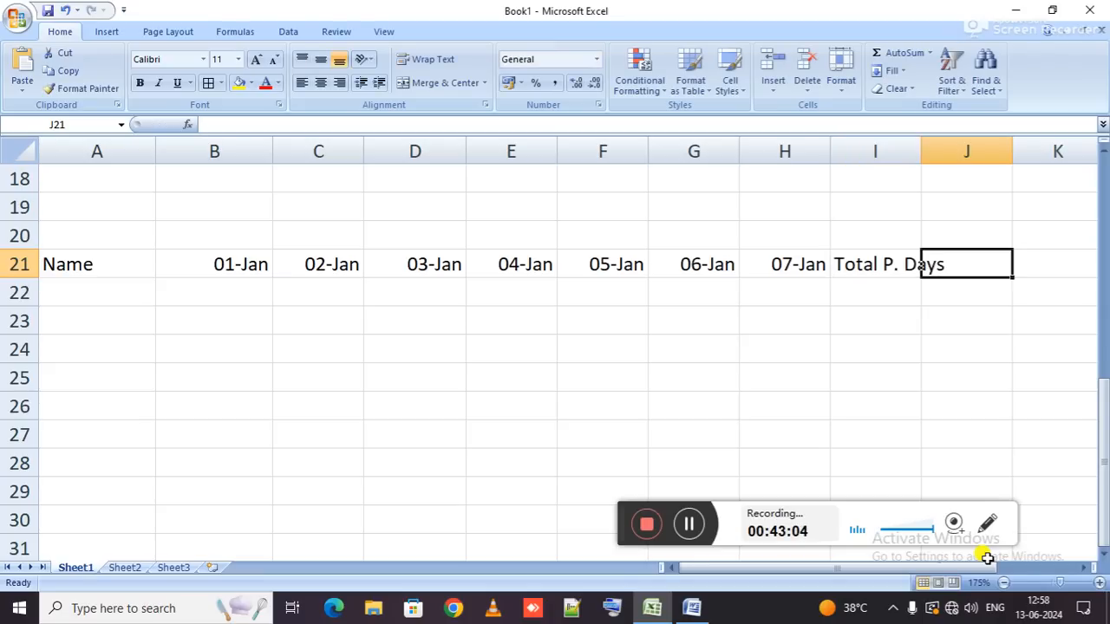
Enter the first student's name in A22 under the Name heading.
{"action": "key", "text": "Left"}
{"action": "key", "text": "Home"}
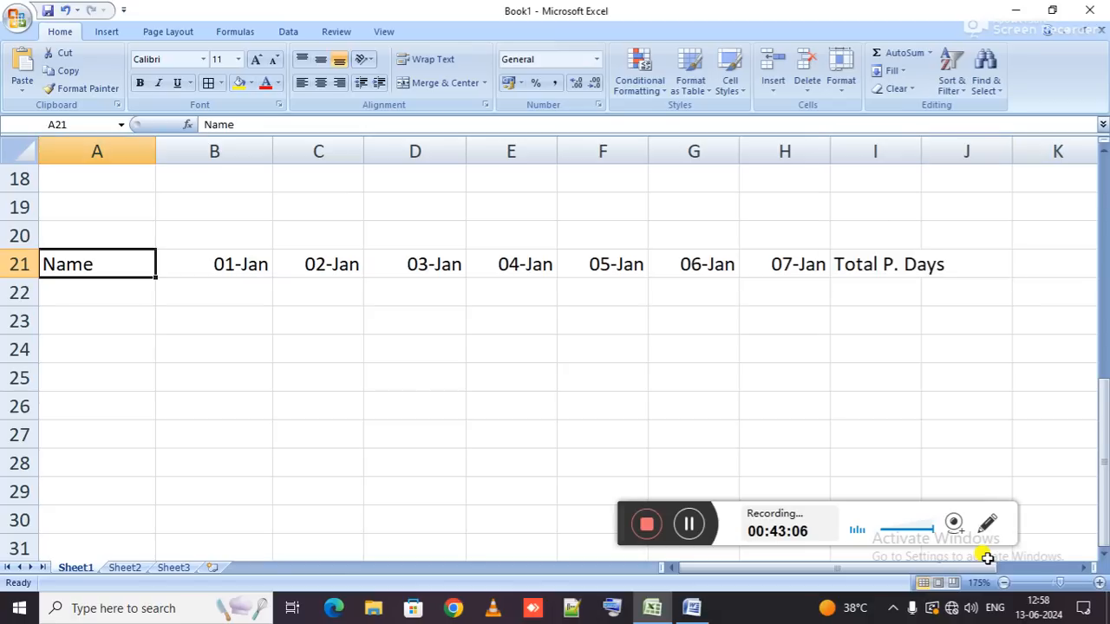
{"action": "key", "text": "Down"}
{"action": "type", "text": "Ram"}
{"action": "key", "text": "Return"}
{"action": "key", "text": "Up"}
{"action": "type", "text": "Ram"}
{"action": "key", "text": "Return"}
{"action": "key", "text": "Up"}
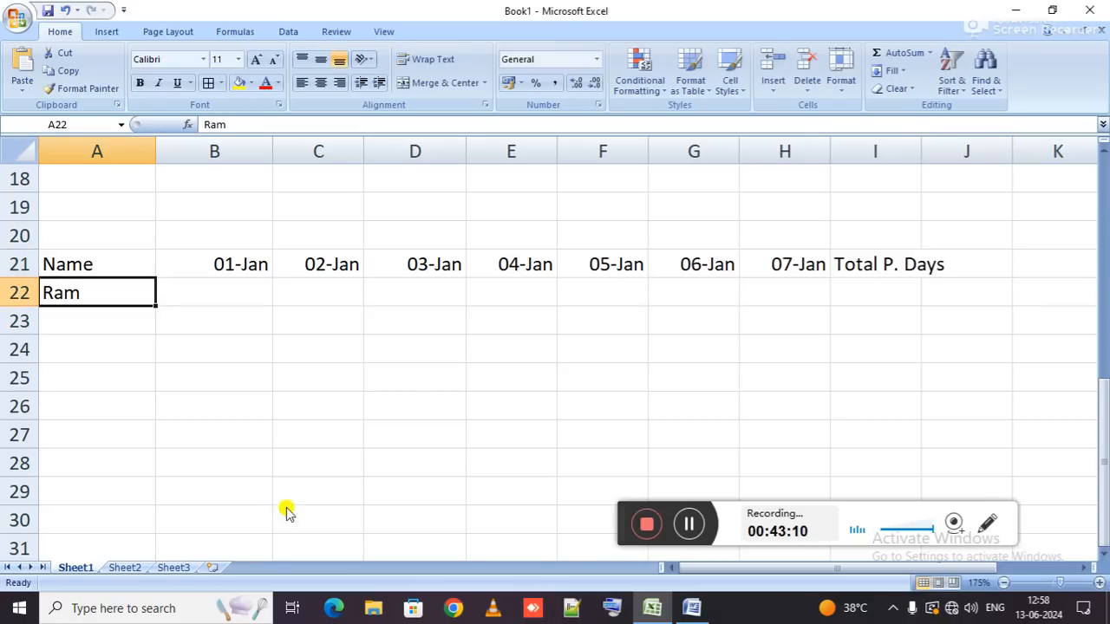
Fill the first name down to A25 and replace the copies in A23:A25 with three other students' names.
{"action": "left_click_drag", "start_coordinate": [148, 302], "coordinate": [154, 389]}
{"action": "left_click", "coordinate": [131, 320]}
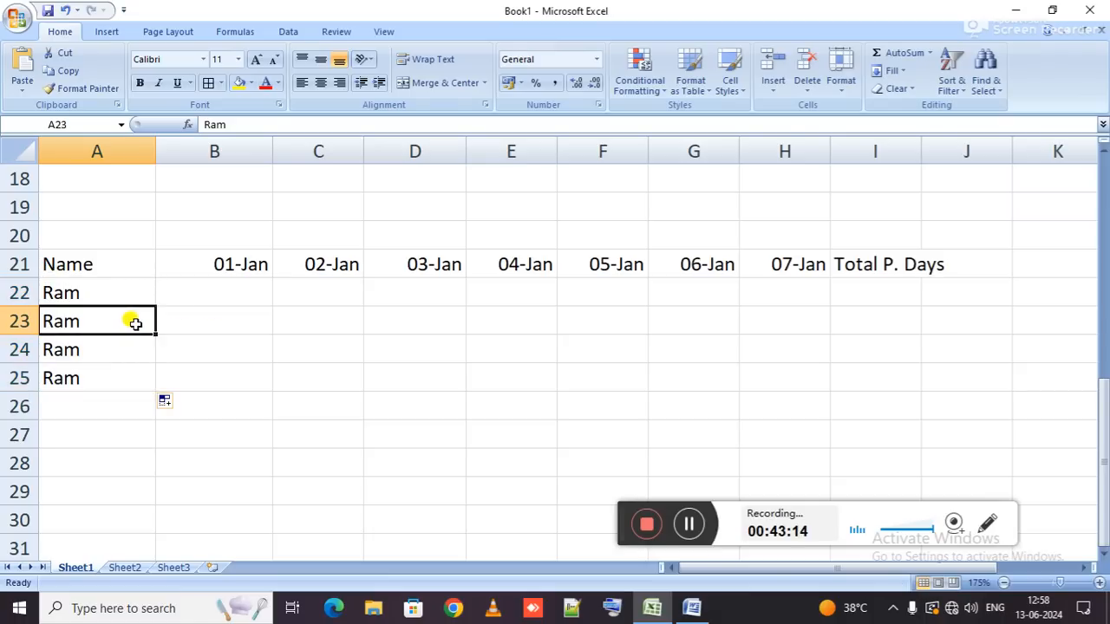
{"action": "type", "text": "sita"}
{"action": "key", "text": "Return"}
{"action": "type", "text": "ankita"}
{"action": "key", "text": "Return"}
{"action": "type", "text": "amit"}
{"action": "key", "text": "Tab"}
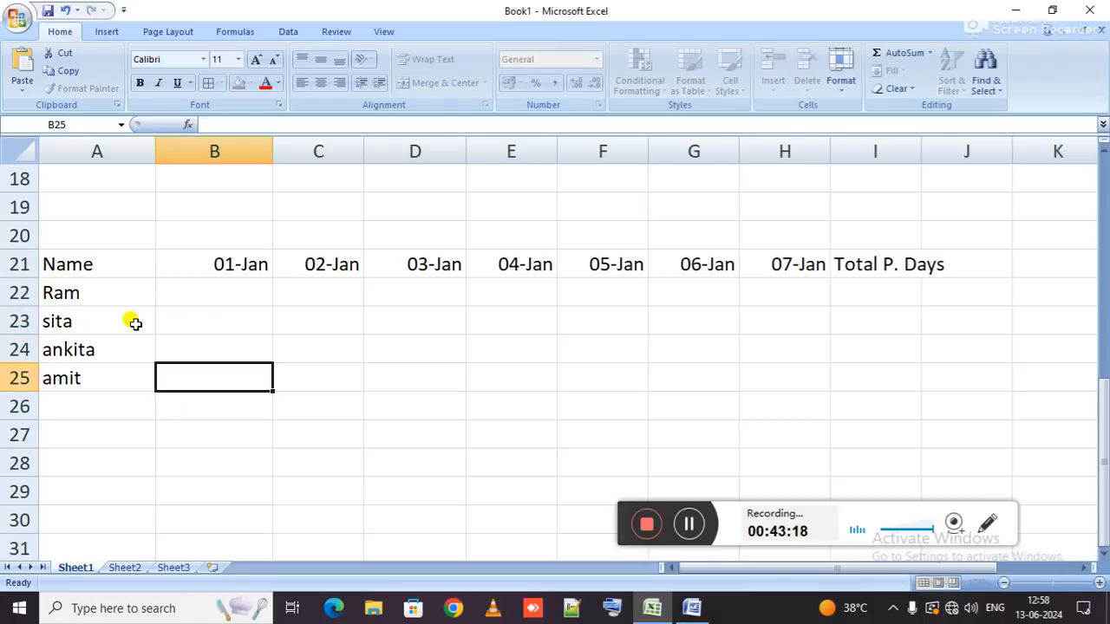
Enter P in B22 and fill it down to row 25 and across to column H.
{"action": "left_click", "coordinate": [217, 292]}
{"action": "type", "text": "P"}
{"action": "key", "text": "Return"}
{"action": "key", "text": "Return"}
{"action": "left_click", "coordinate": [219, 295]}
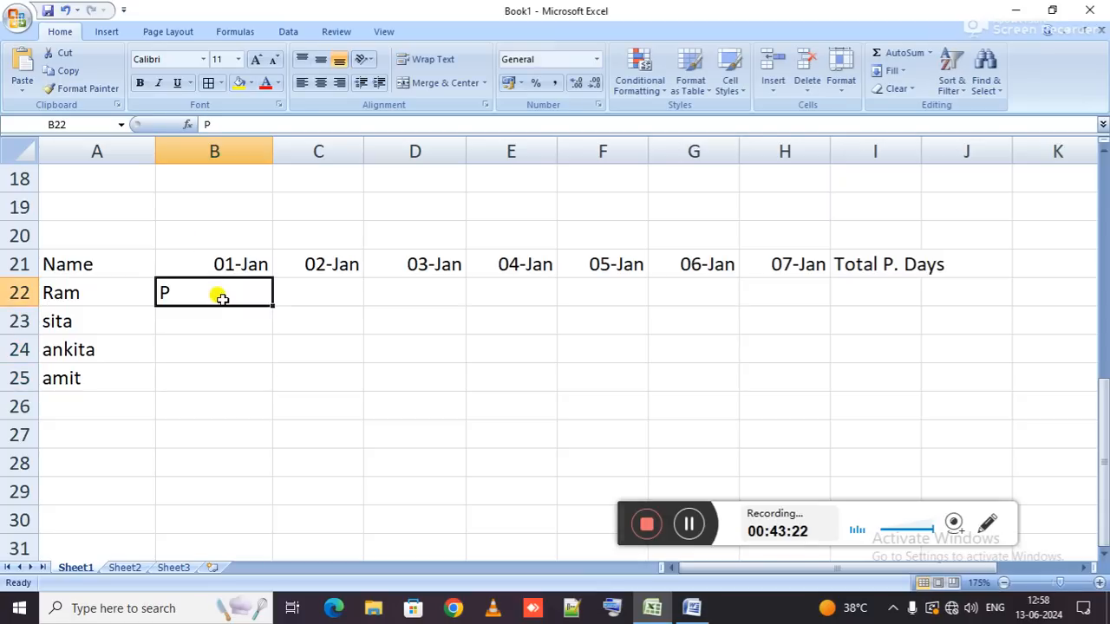
{"action": "double_click", "coordinate": [270, 305]}
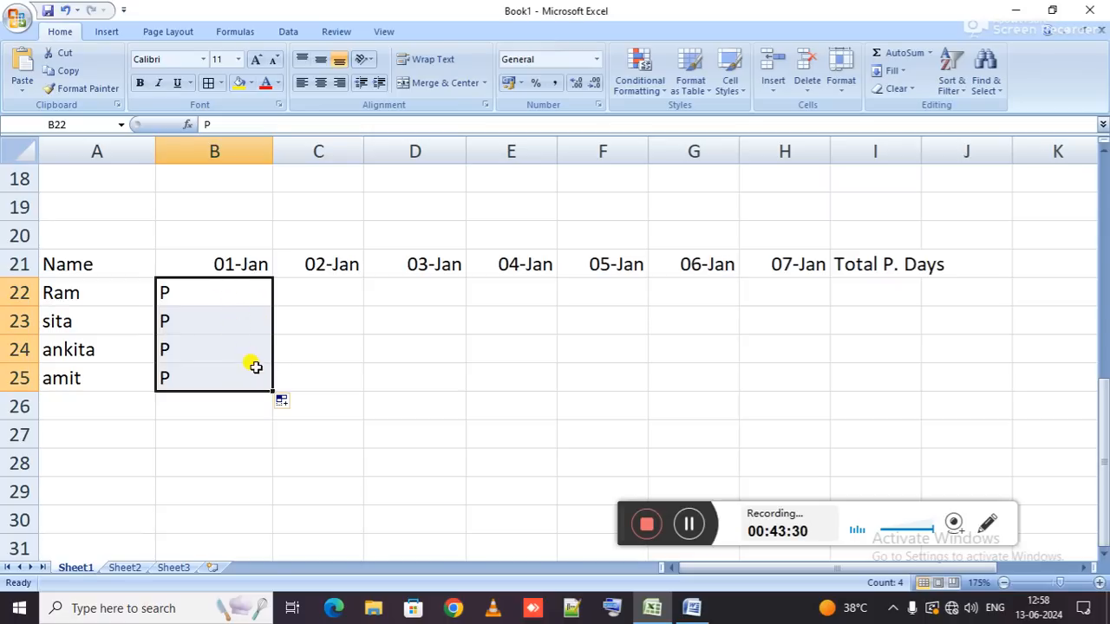
{"action": "left_click_drag", "start_coordinate": [270, 389], "coordinate": [811, 378]}
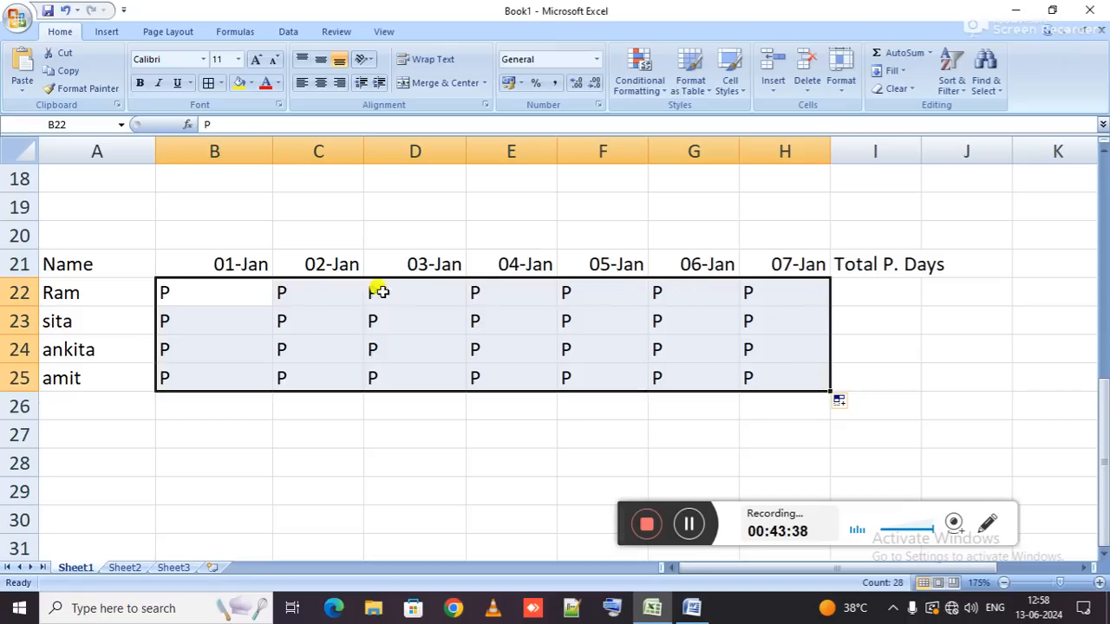
Change the second student's attendance to A for 01-Jan, 03-Jan and 05-Jan in row 23.
{"action": "left_click", "coordinate": [224, 313]}
{"action": "type", "text": "A"}
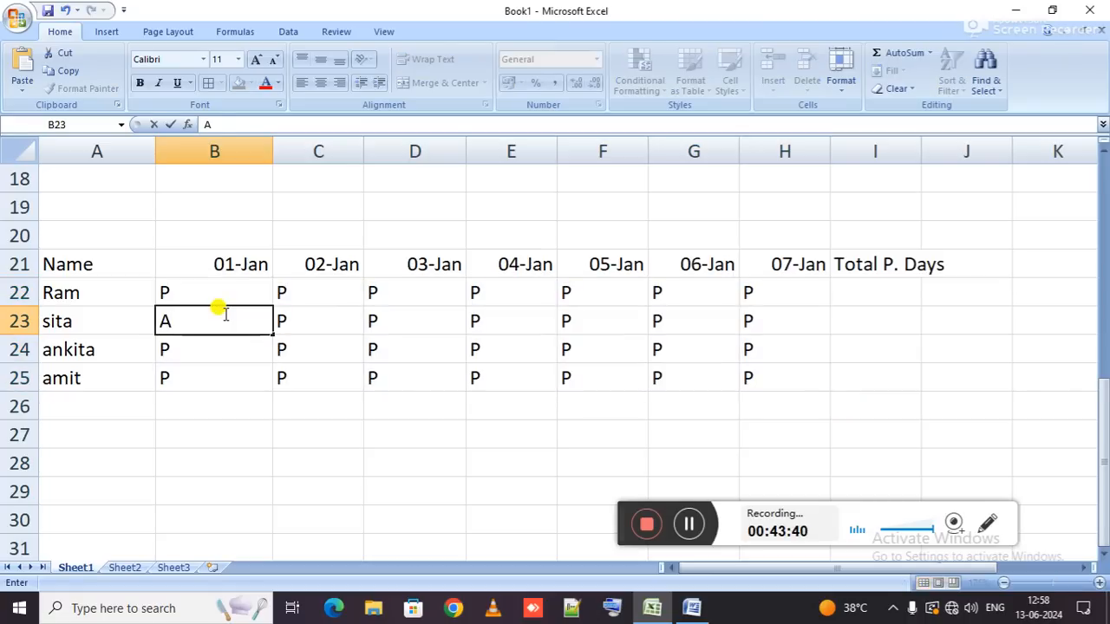
{"action": "key", "text": "Right"}
{"action": "key", "text": "Right"}
{"action": "type", "text": "A"}
{"action": "key", "text": "Right"}
{"action": "key", "text": "Right"}
{"action": "type", "text": "A"}
{"action": "key", "text": "Right"}
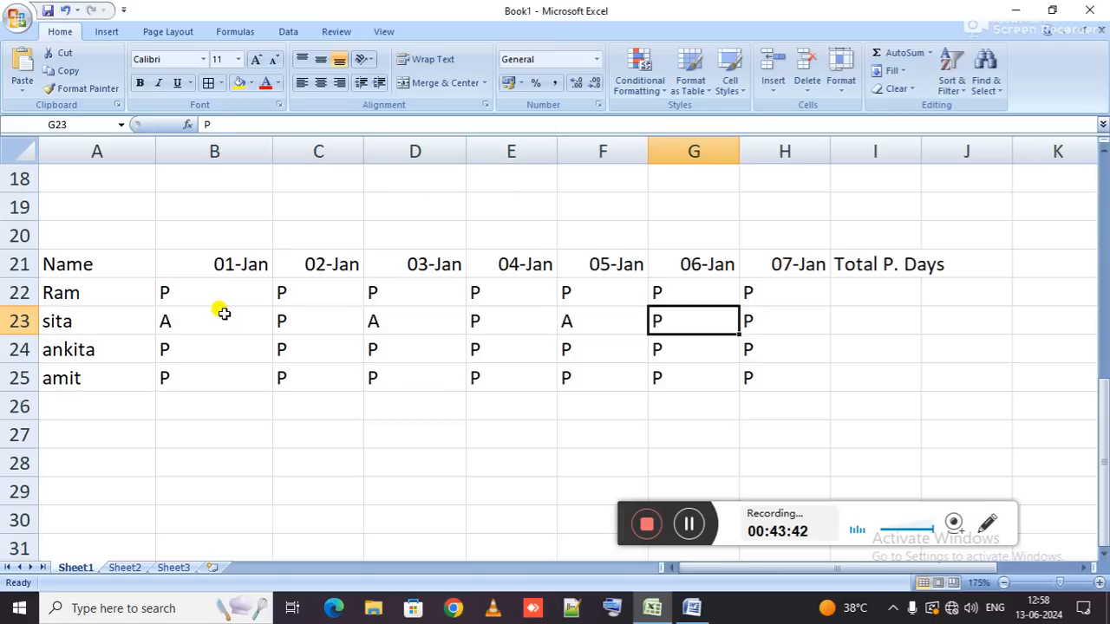
Change the attendance to A in cells G22, G24 and E24.
{"action": "key", "text": "Up"}
{"action": "type", "text": "A"}
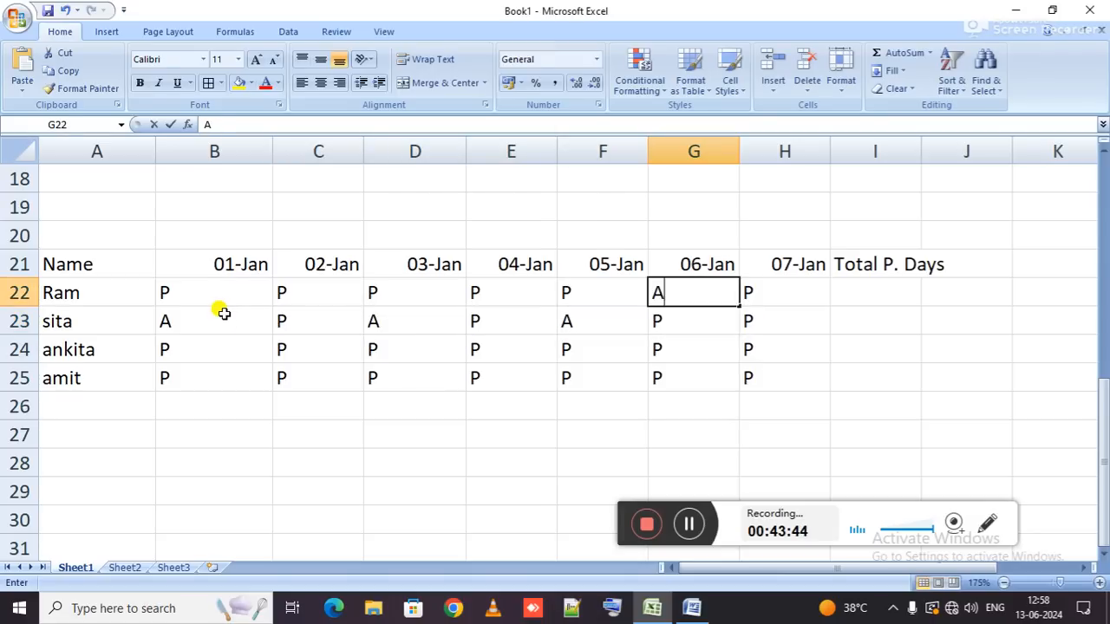
{"action": "key", "text": "Down"}
{"action": "key", "text": "Down"}
{"action": "type", "text": "A"}
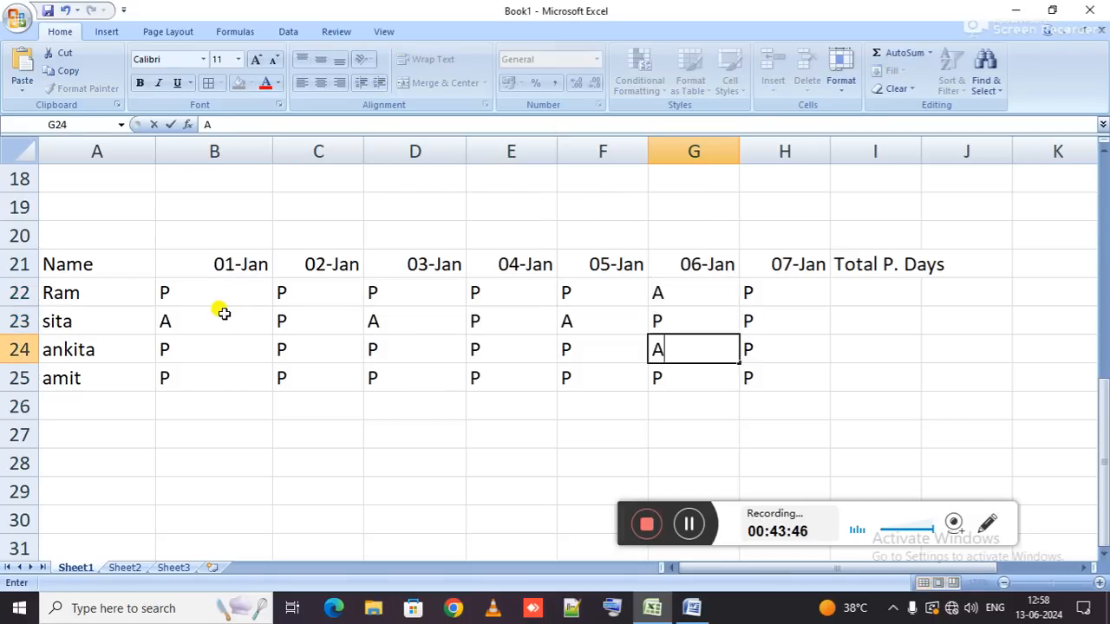
{"action": "key", "text": "Left"}
{"action": "key", "text": "Left"}
{"action": "type", "text": "A"}
Change the last student's attendance to A in cells B25, C25, E25 and F25.
{"action": "key", "text": "Down"}
{"action": "type", "text": "A"}
{"action": "key", "text": "Left"}
{"action": "key", "text": "Left"}
{"action": "type", "text": "A"}
{"action": "key", "text": "Left"}
{"action": "key", "text": "Left"}
{"action": "key", "text": "Right"}
{"action": "type", "text": "A"}
{"action": "key", "text": "Right"}
{"action": "key", "text": "Right"}
{"action": "key", "text": "Right"}
{"action": "key", "text": "Right"}
{"action": "type", "text": "A"}
{"action": "key", "text": "Right"}
{"action": "key", "text": "Right"}
{"action": "key", "text": "Right"}
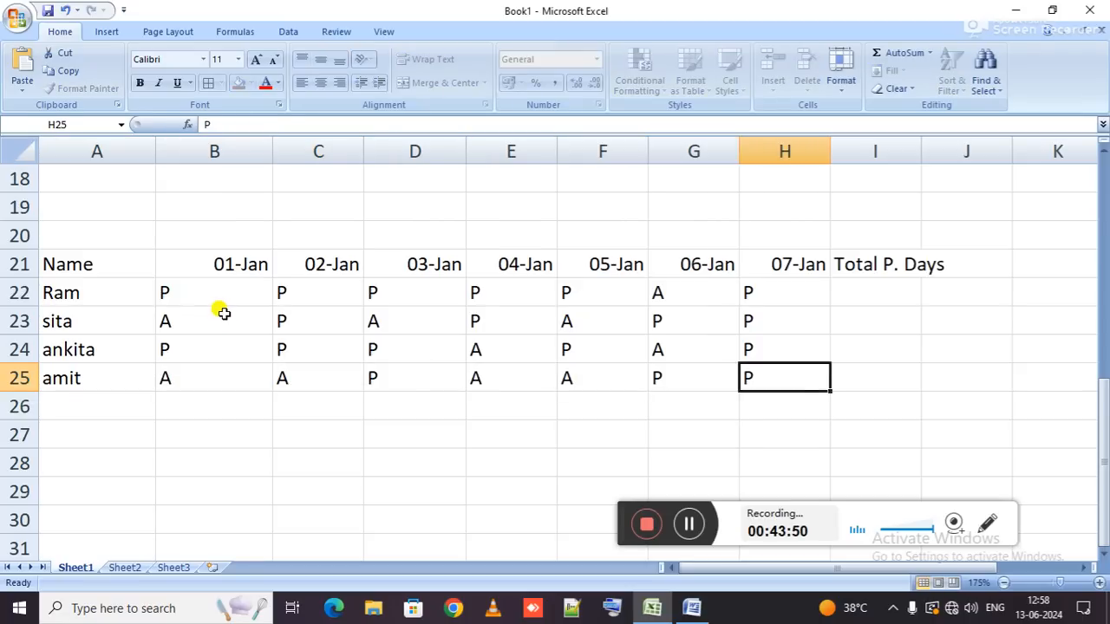
Autofit column I and count the first student's present days in I22 with =COUNTIF(B22:H22,"p").
{"action": "key", "text": "Up"}
{"action": "key", "text": "Up"}
{"action": "key", "text": "Up"}
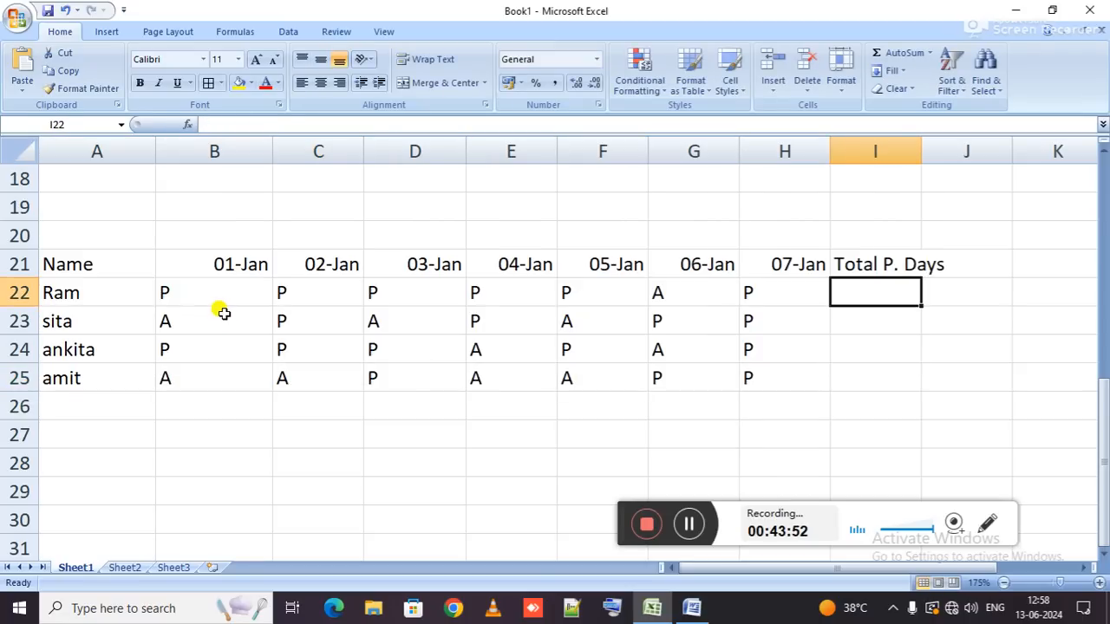
{"action": "double_click", "coordinate": [922, 145]}
{"action": "type", "text": "=C"}
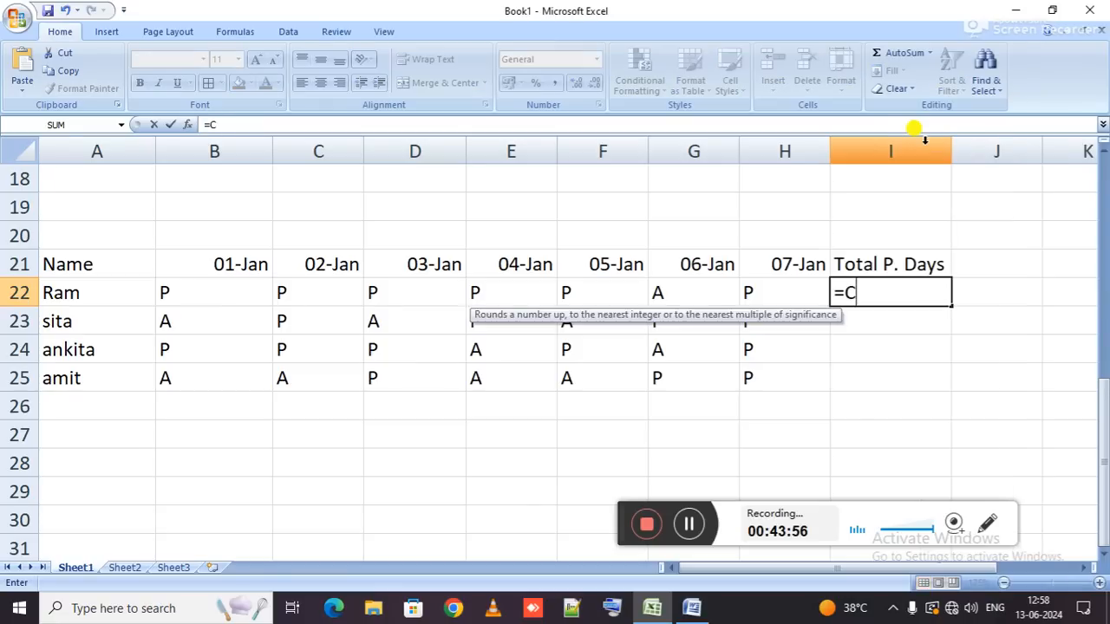
{"action": "type", "text": "OUNTIF("}
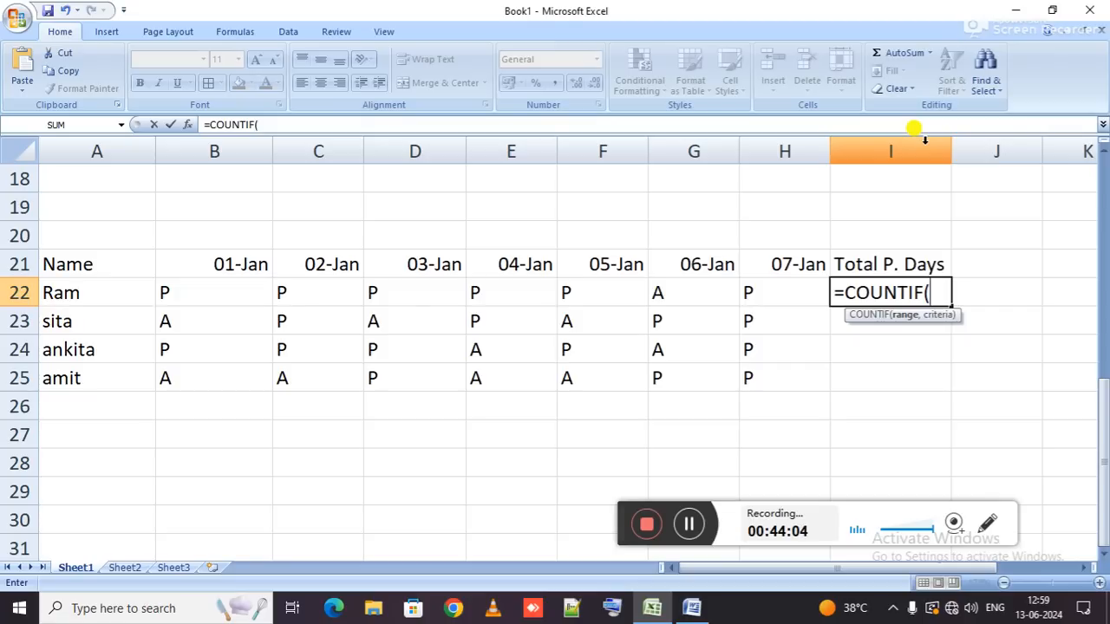
{"action": "left_click_drag", "start_coordinate": [241, 296], "coordinate": [740, 288]}
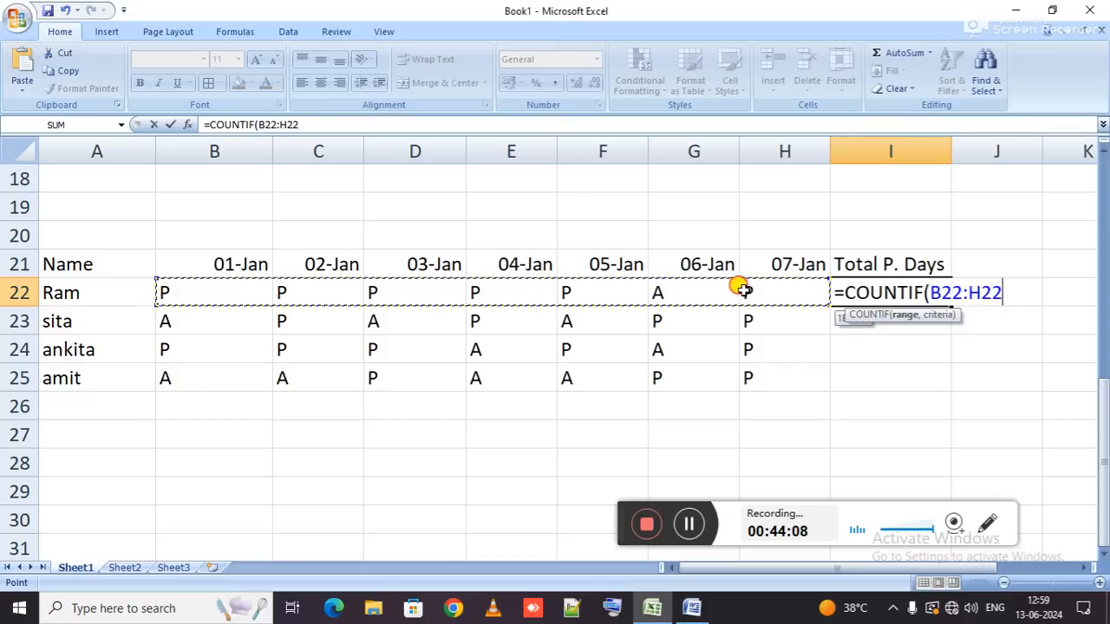
{"action": "type", "text": ","}
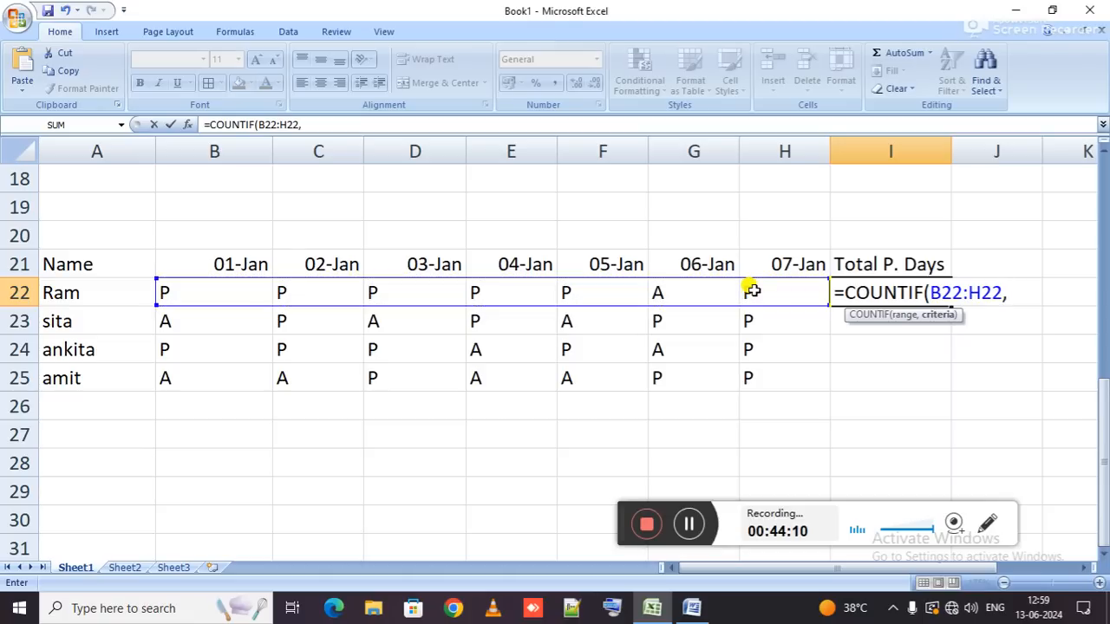
{"action": "type", "text": "\"p\""}
{"action": "key", "text": "Return"}
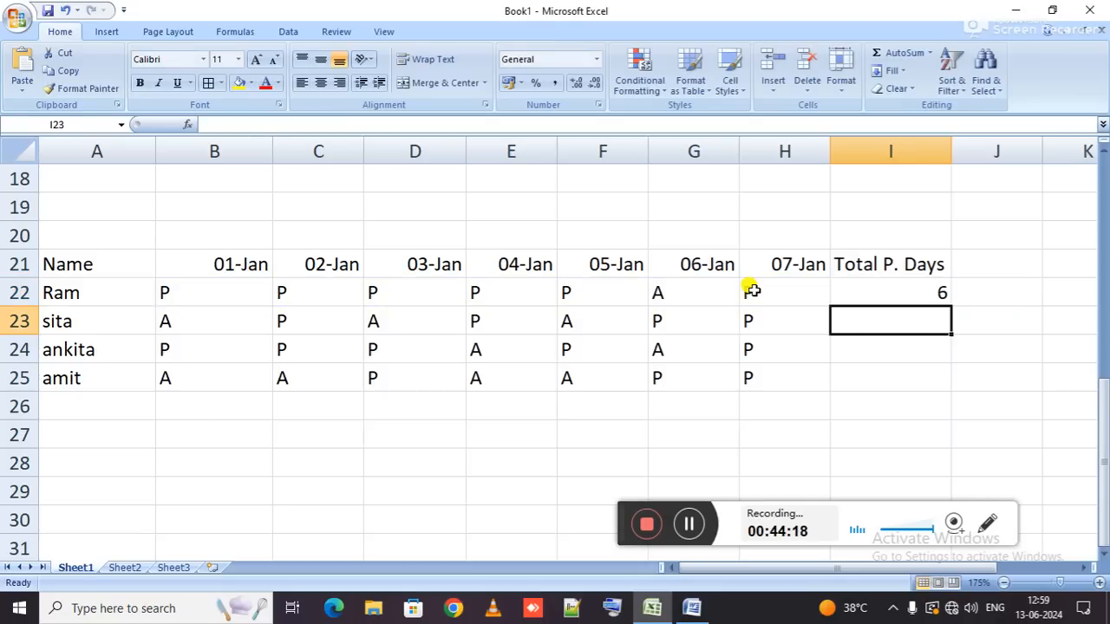
Fill the COUNTIF formula from I22 down through I25 for the remaining students.
{"action": "key", "text": "ctrl+d"}
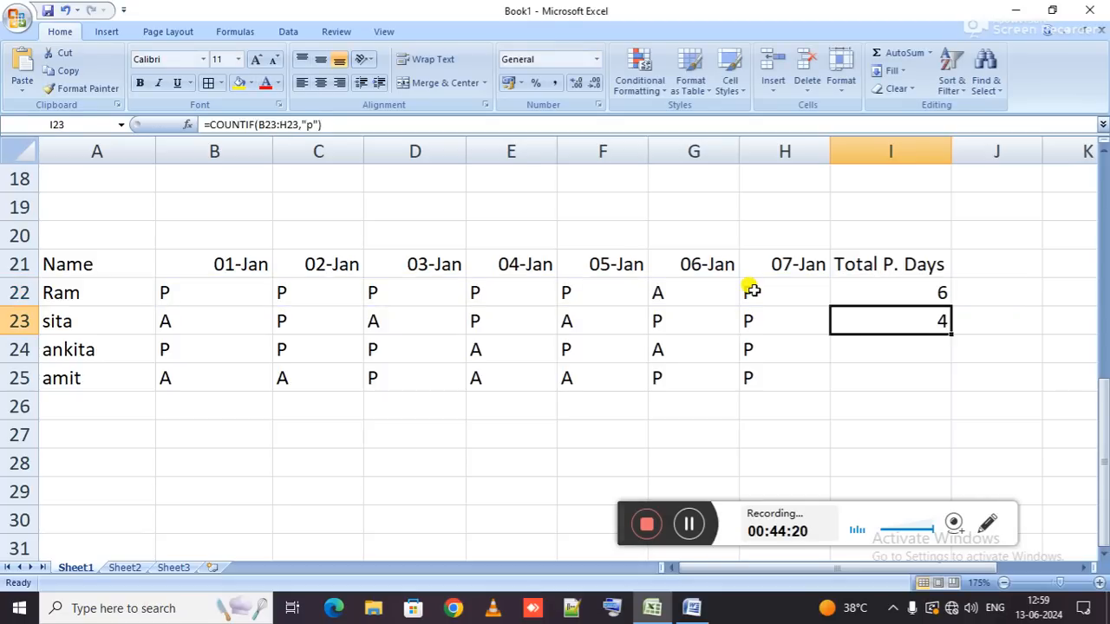
{"action": "key", "text": "Down"}
{"action": "key", "text": "ctrl+d"}
{"action": "key", "text": "Down"}
{"action": "key", "text": "ctrl+d"}
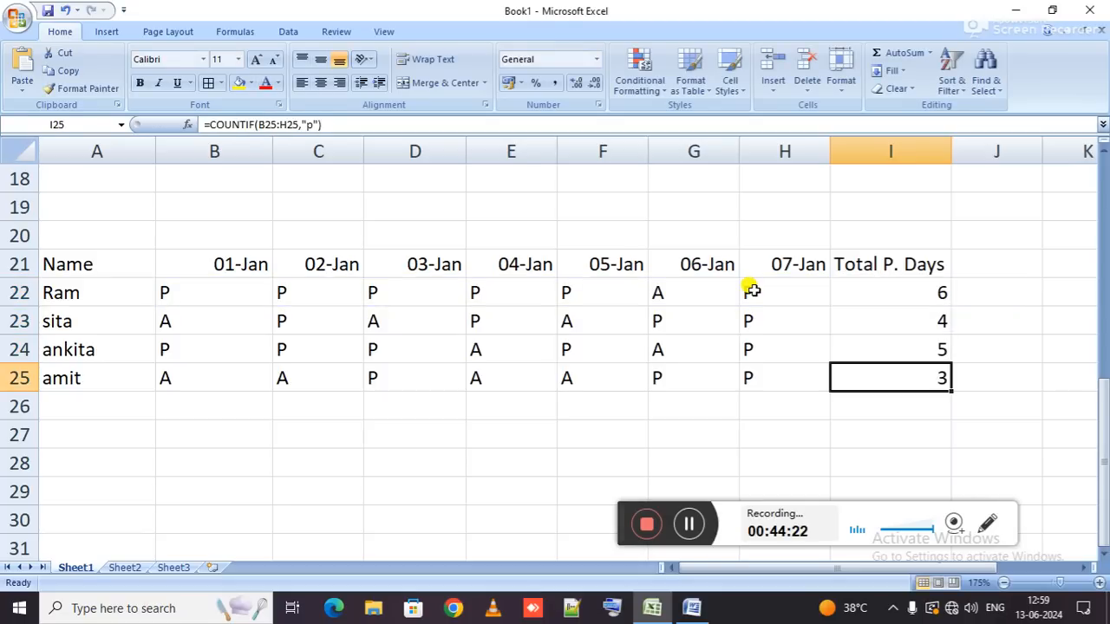
Apply all borders to the whole attendance table, A21:I25.
{"action": "key", "text": "ctrl+a"}
{"action": "key", "text": "alt+h"}
{"action": "key", "text": "b"}
{"action": "key", "text": "a"}
Apply all borders to J21:J25 beside the attendance table and enter the heading REMARKS in J21.
{"action": "key", "text": "Right"}
{"action": "key", "text": "Right"}
{"action": "key", "text": "Up"}
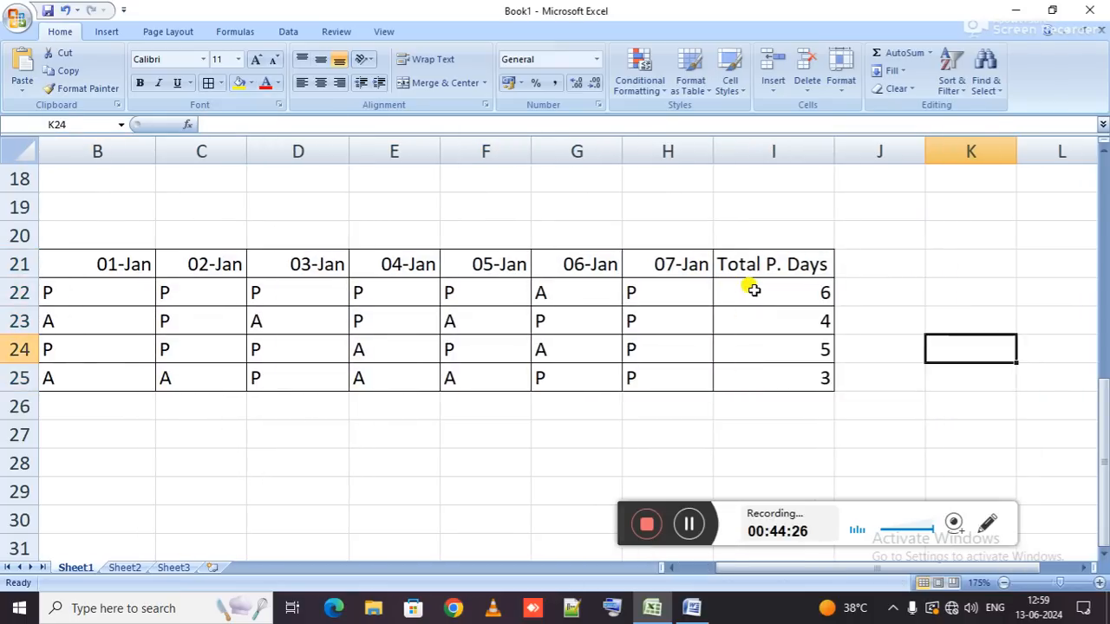
{"action": "key", "text": "Left"}
{"action": "key", "text": "Up"}
{"action": "key", "text": "Up"}
{"action": "key", "text": "Up"}
{"action": "key", "text": "shift+Down"}
{"action": "key", "text": "shift+Down"}
{"action": "key", "text": "shift+Down"}
{"action": "key", "text": "shift+Down"}
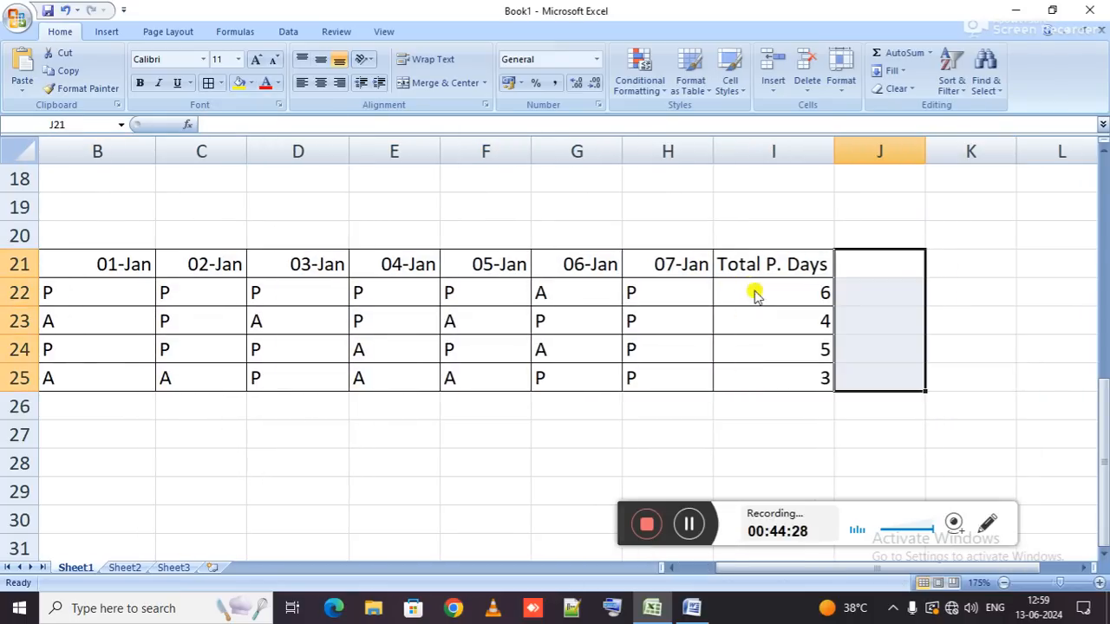
{"action": "key", "text": "alt+h"}
{"action": "type", "text": "baREAMR"}
{"action": "key", "text": "BackSpace"}
{"action": "key", "text": "BackSpace"}
{"action": "key", "text": "BackSpace"}
{"action": "type", "text": "MARKS"}
{"action": "key", "text": "Return"}
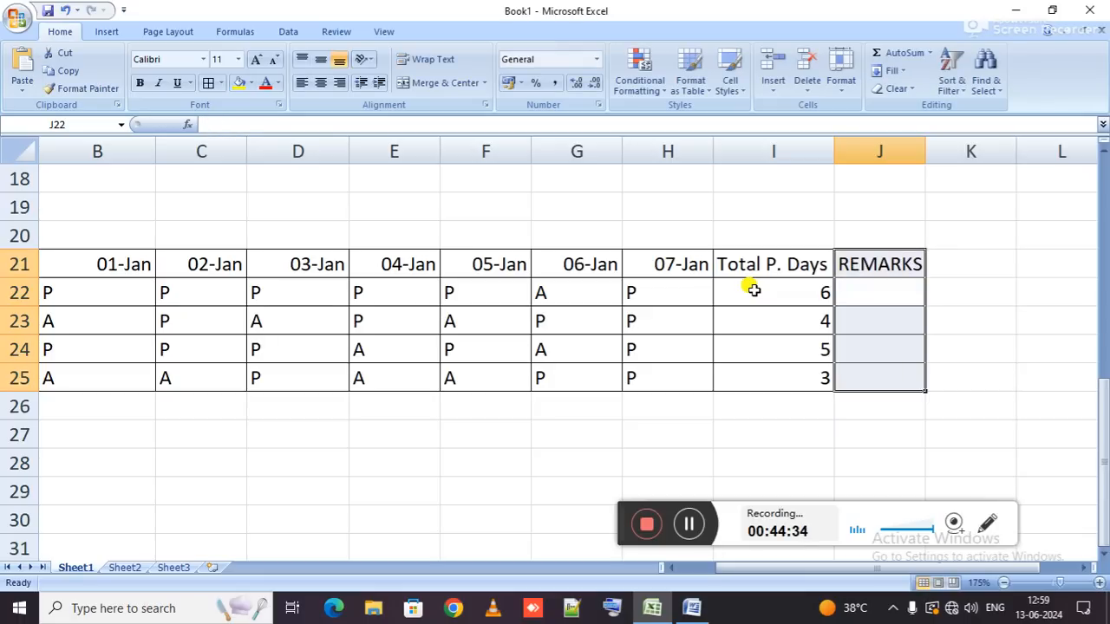
Enter =IF(I22>=5,"Pass","Fail") in J22 as the first student's remark.
{"action": "left_click", "coordinate": [886, 299]}
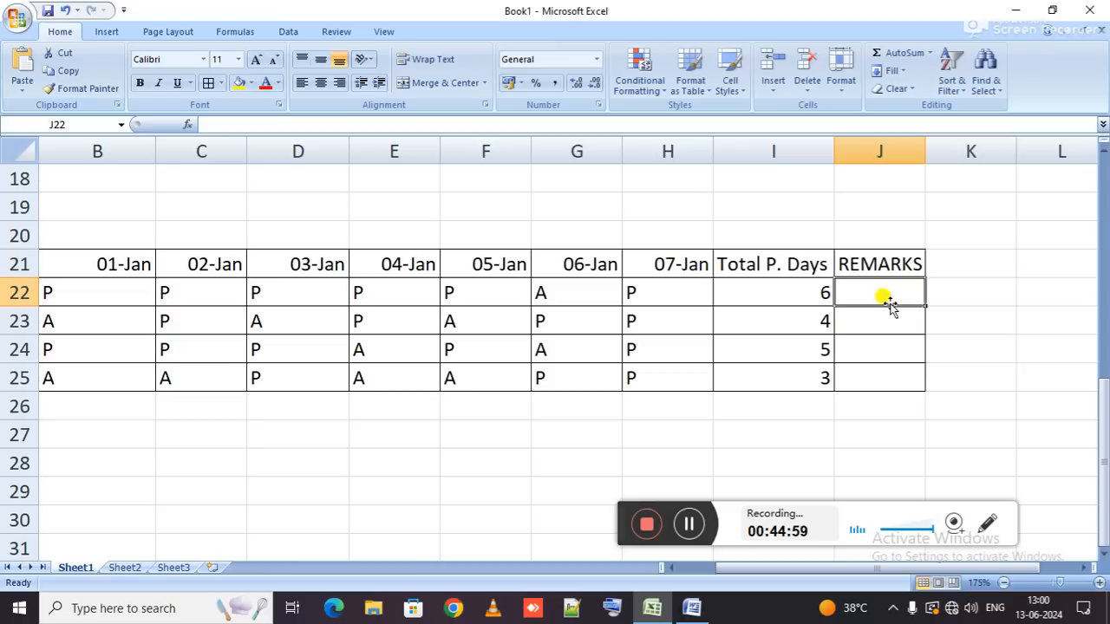
{"action": "type", "text": "="}
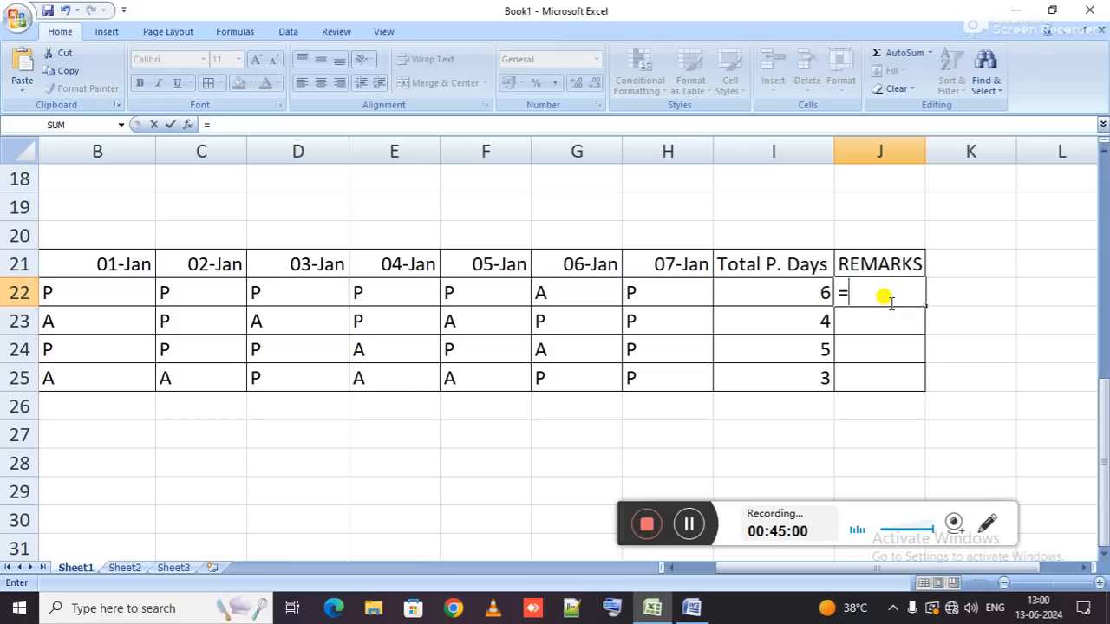
{"action": "type", "text": "IF("}
{"action": "key", "text": "Left"}
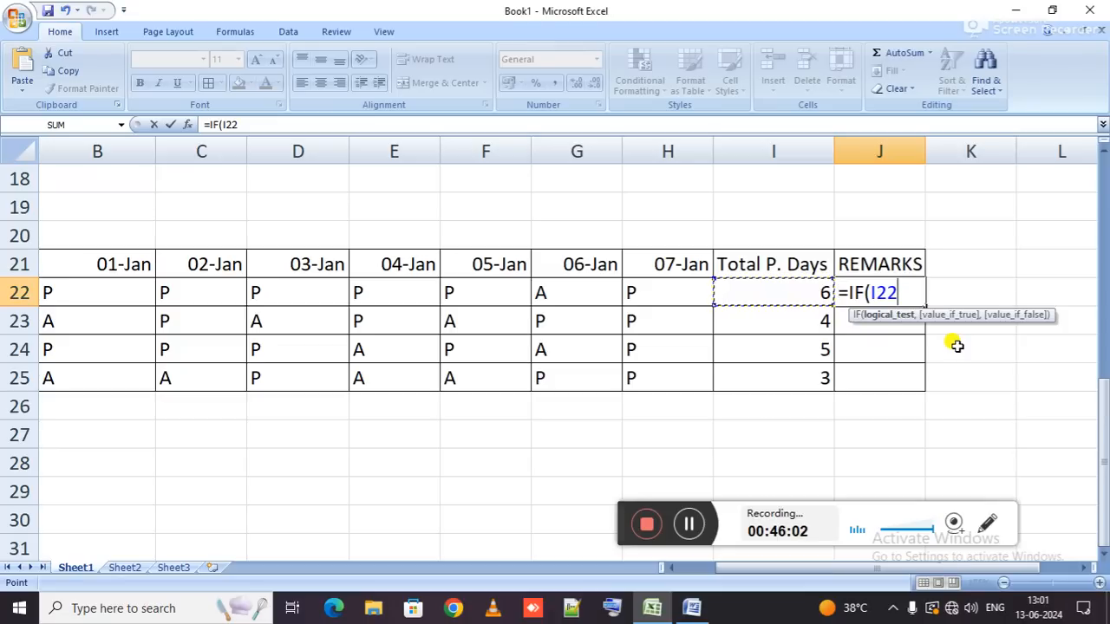
{"action": "scroll", "coordinate": [956, 346], "scroll_direction": "right", "scroll_amount": 4}
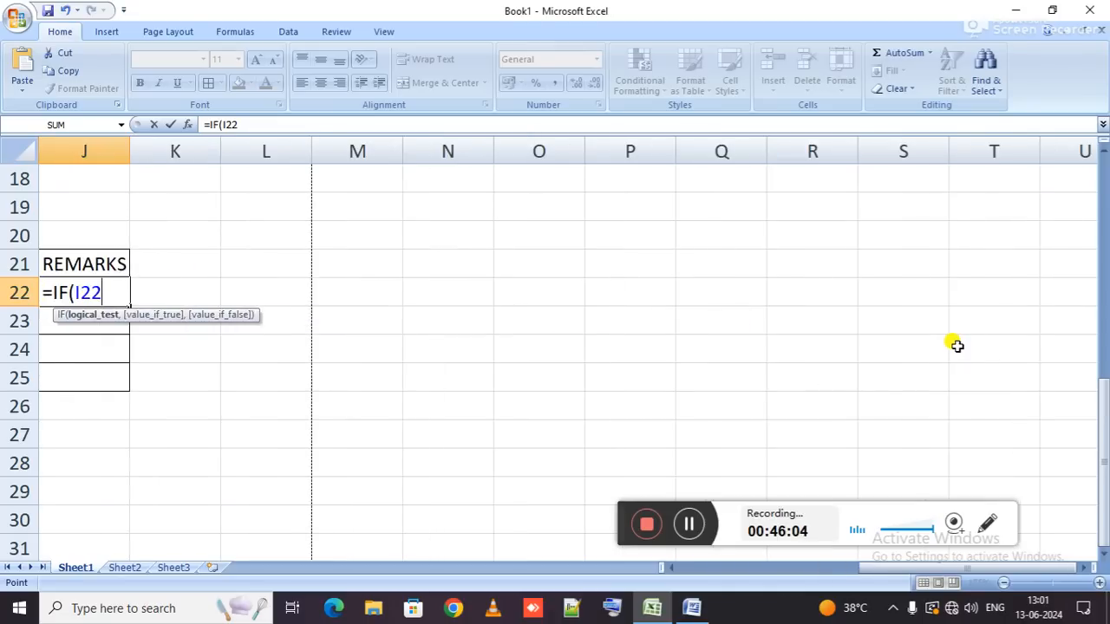
{"action": "scroll", "coordinate": [956, 346], "scroll_direction": "left", "scroll_amount": 3}
{"action": "type", "text": ">=5"}
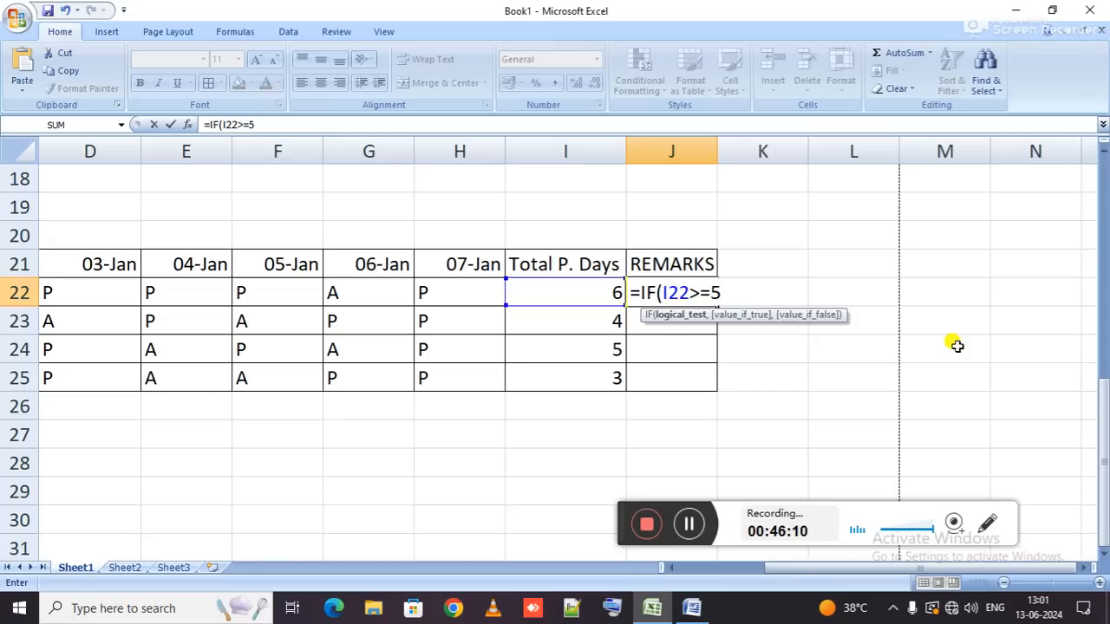
{"action": "type", "text": ","}
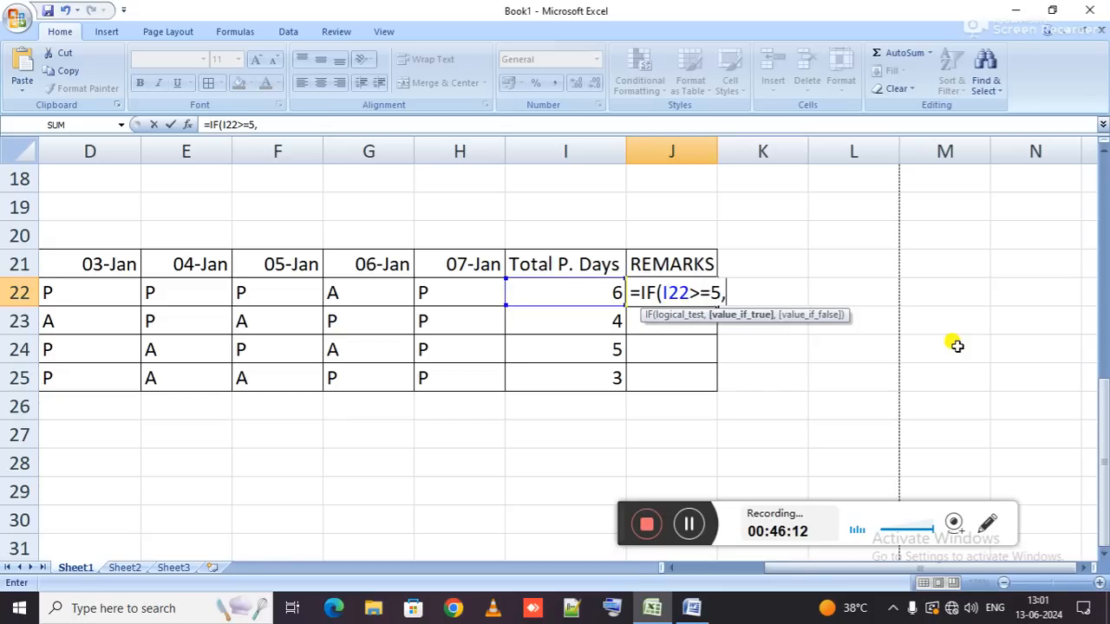
{"action": "type", "text": "\"Pass\",\"Fail"}
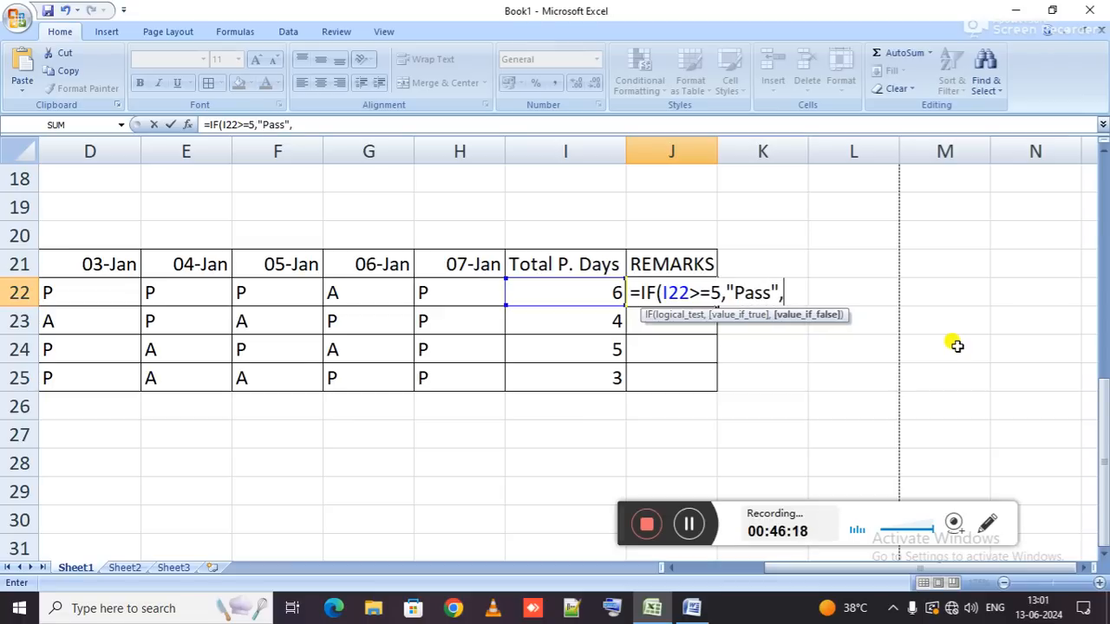
{"action": "type", "text": "\""}
{"action": "key", "text": "Return"}
Fill the Pass/Fail IF formula from J22 down through J25.
{"action": "key", "text": "ctrl+d"}
{"action": "key", "text": "Return"}
{"action": "key", "text": "ctrl+d"}
{"action": "key", "text": "Return"}
{"action": "key", "text": "ctrl+d"}
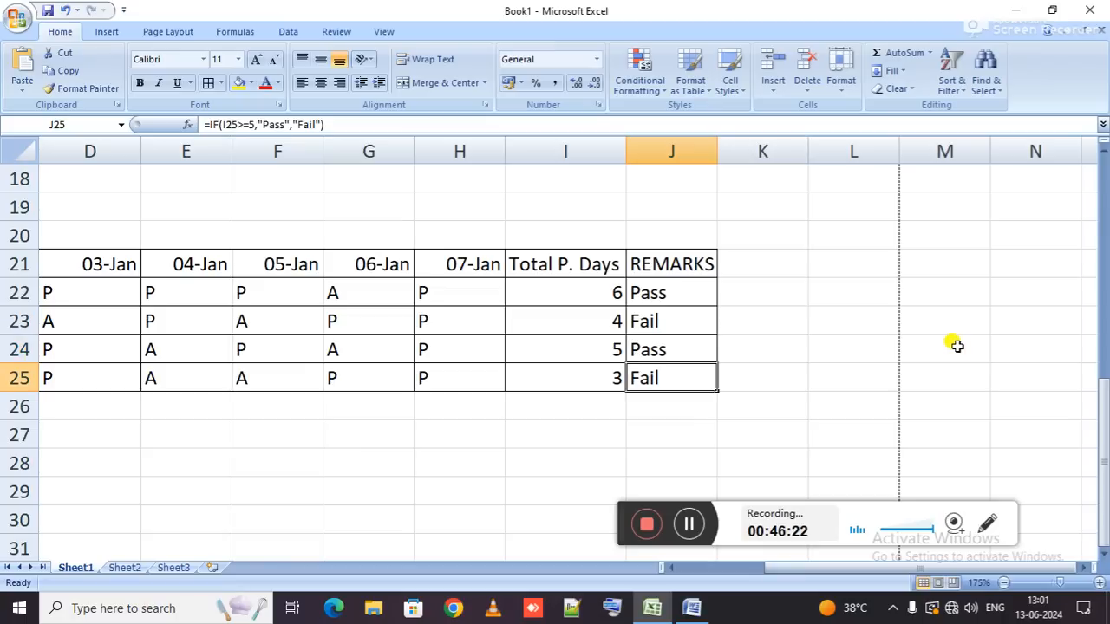
{"action": "key", "text": "Up"}
{"action": "key", "text": "Up"}
{"action": "key", "text": "Up"}
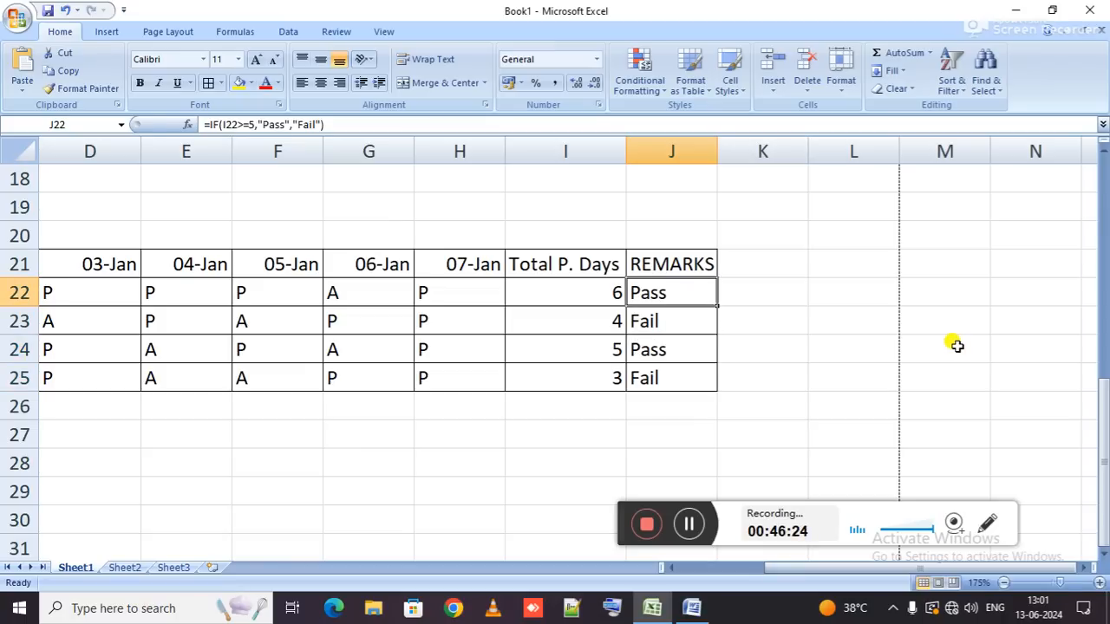
{"action": "key", "text": "F2"}
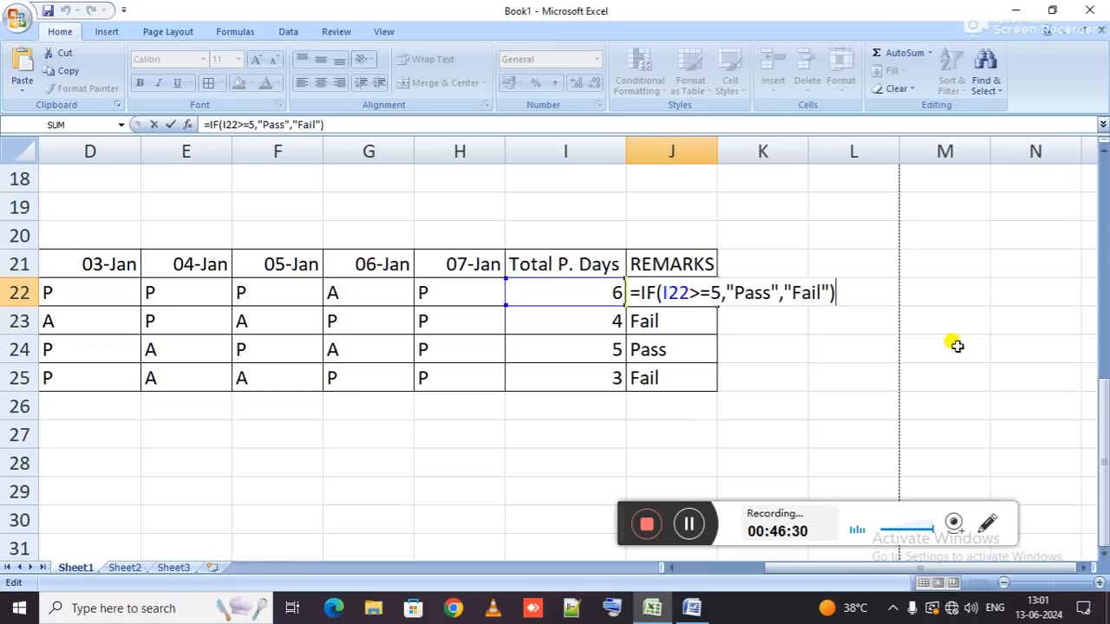
{"action": "key", "text": "BackSpace"}
{"action": "key", "text": "BackSpace"}
{"action": "key", "text": "BackSpace"}
{"action": "key", "text": "BackSpace"}
{"action": "key", "text": "BackSpace"}
{"action": "key", "text": "BackSpace"}
{"action": "key", "text": "BackSpace"}
{"action": "key", "text": "BackSpace"}
{"action": "key", "text": "BackSpace"}
{"action": "key", "text": "BackSpace"}
{"action": "key", "text": "BackSpace"}
{"action": "key", "text": "BackSpace"}
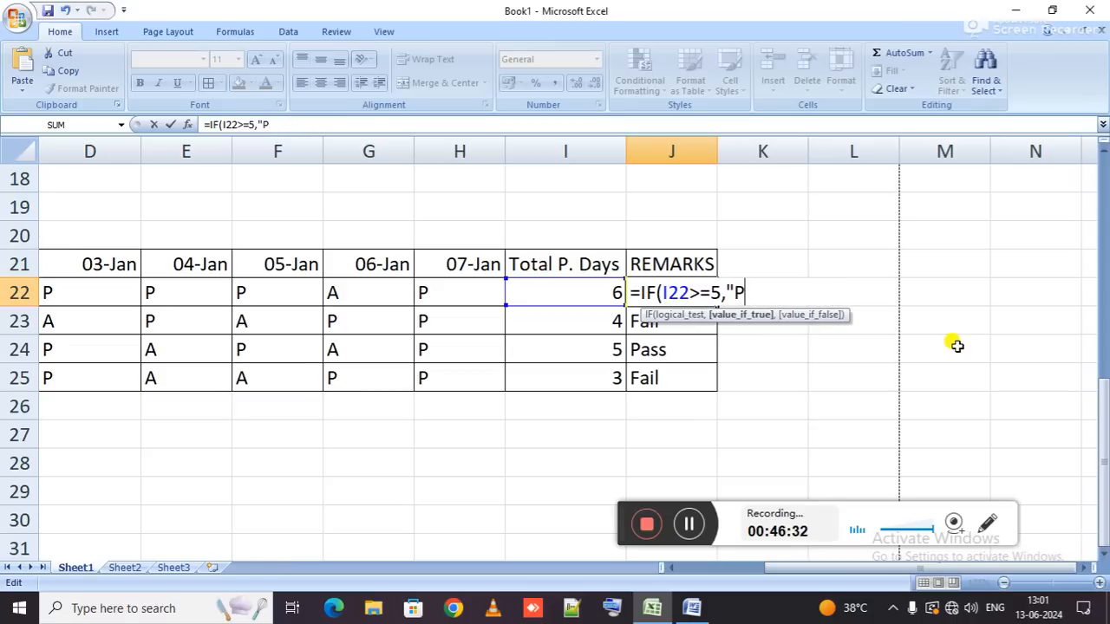
{"action": "key", "text": "BackSpace"}
{"action": "key", "text": "Escape"}
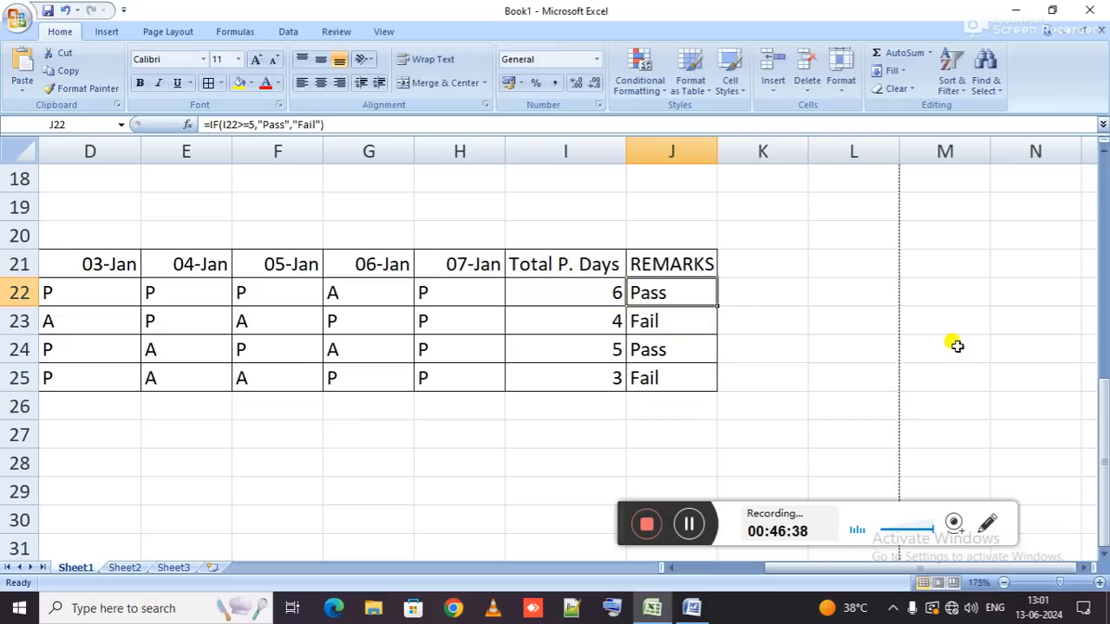
Look over the sheet from the attendance table back to the 10th class result table in rows 1 to 6.
{"action": "key", "text": "Home"}
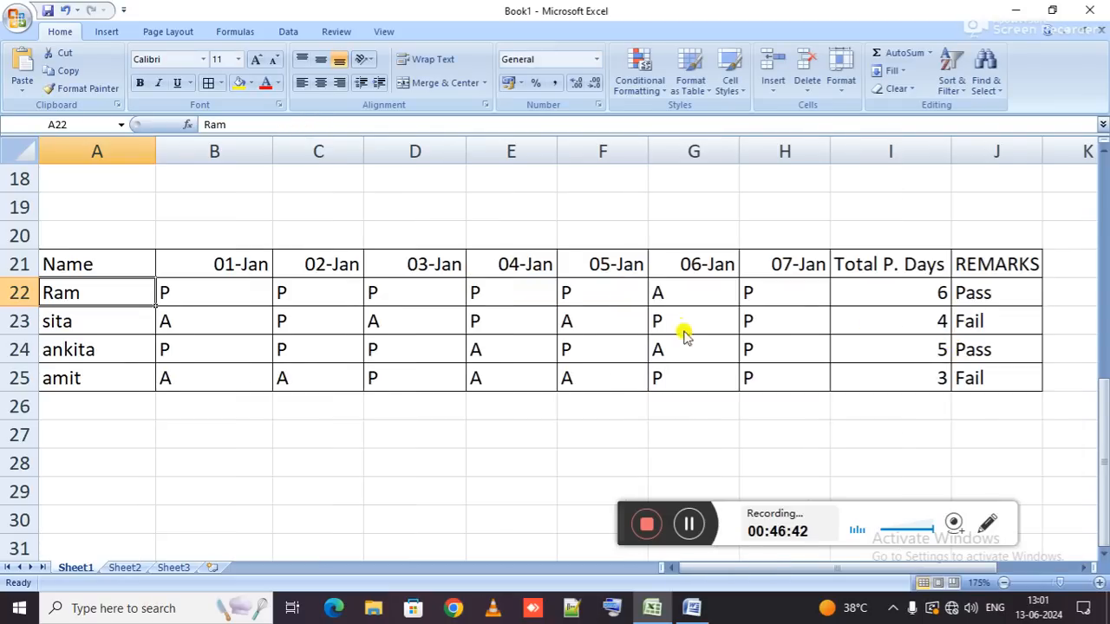
{"action": "scroll", "coordinate": [681, 327], "scroll_direction": "up", "scroll_amount": 3}
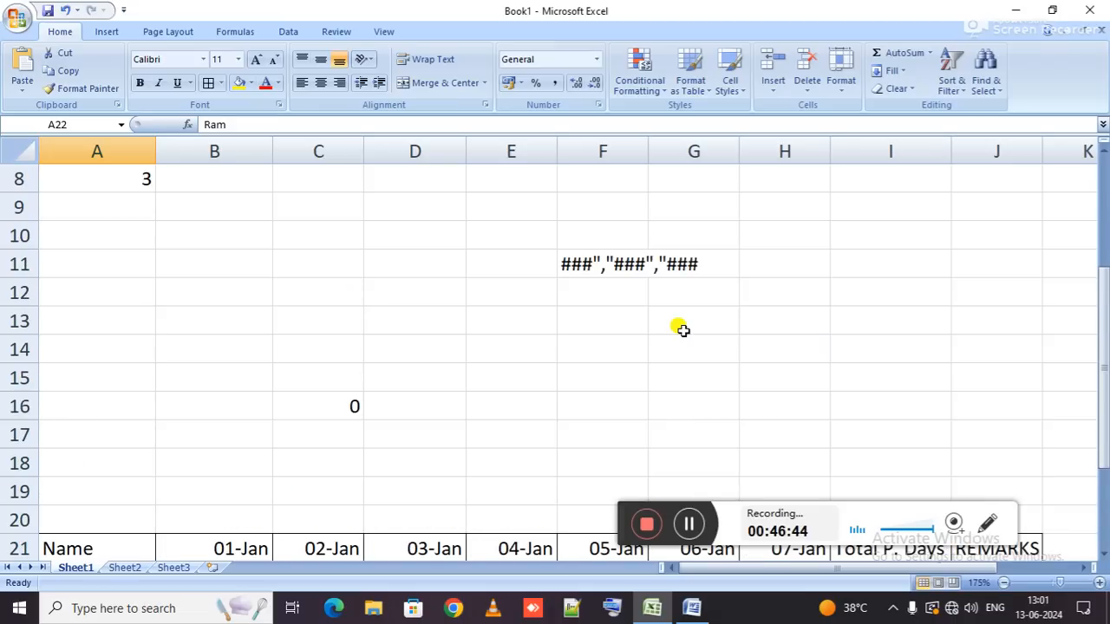
{"action": "scroll", "coordinate": [682, 329], "scroll_direction": "down", "scroll_amount": 8}
{"action": "left_click", "coordinate": [149, 226]}
{"action": "scroll", "coordinate": [149, 226], "scroll_direction": "up", "scroll_amount": 4}
{"action": "scroll", "coordinate": [150, 225], "scroll_direction": "down", "scroll_amount": 4}
{"action": "scroll", "coordinate": [149, 225], "scroll_direction": "down", "scroll_amount": 1}
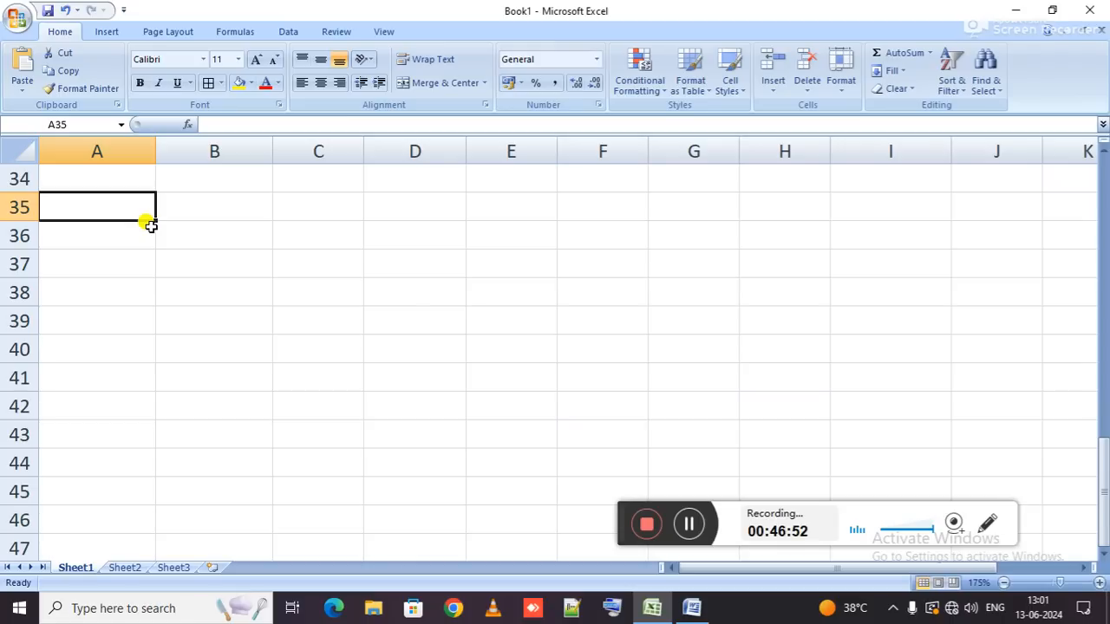
{"action": "scroll", "coordinate": [150, 221], "scroll_direction": "up", "scroll_amount": 11}
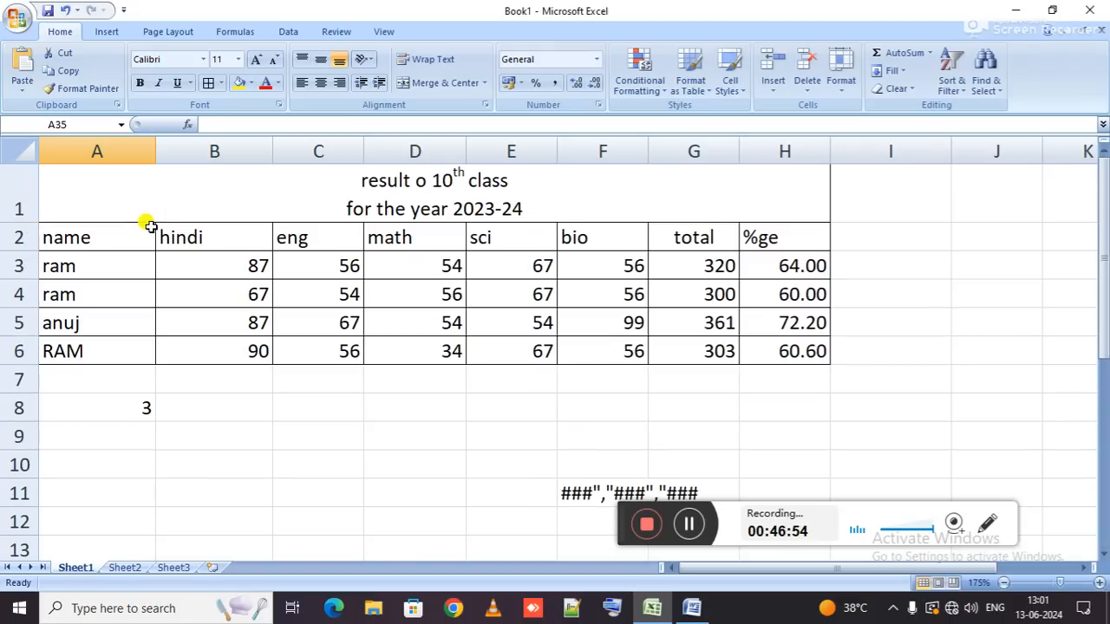